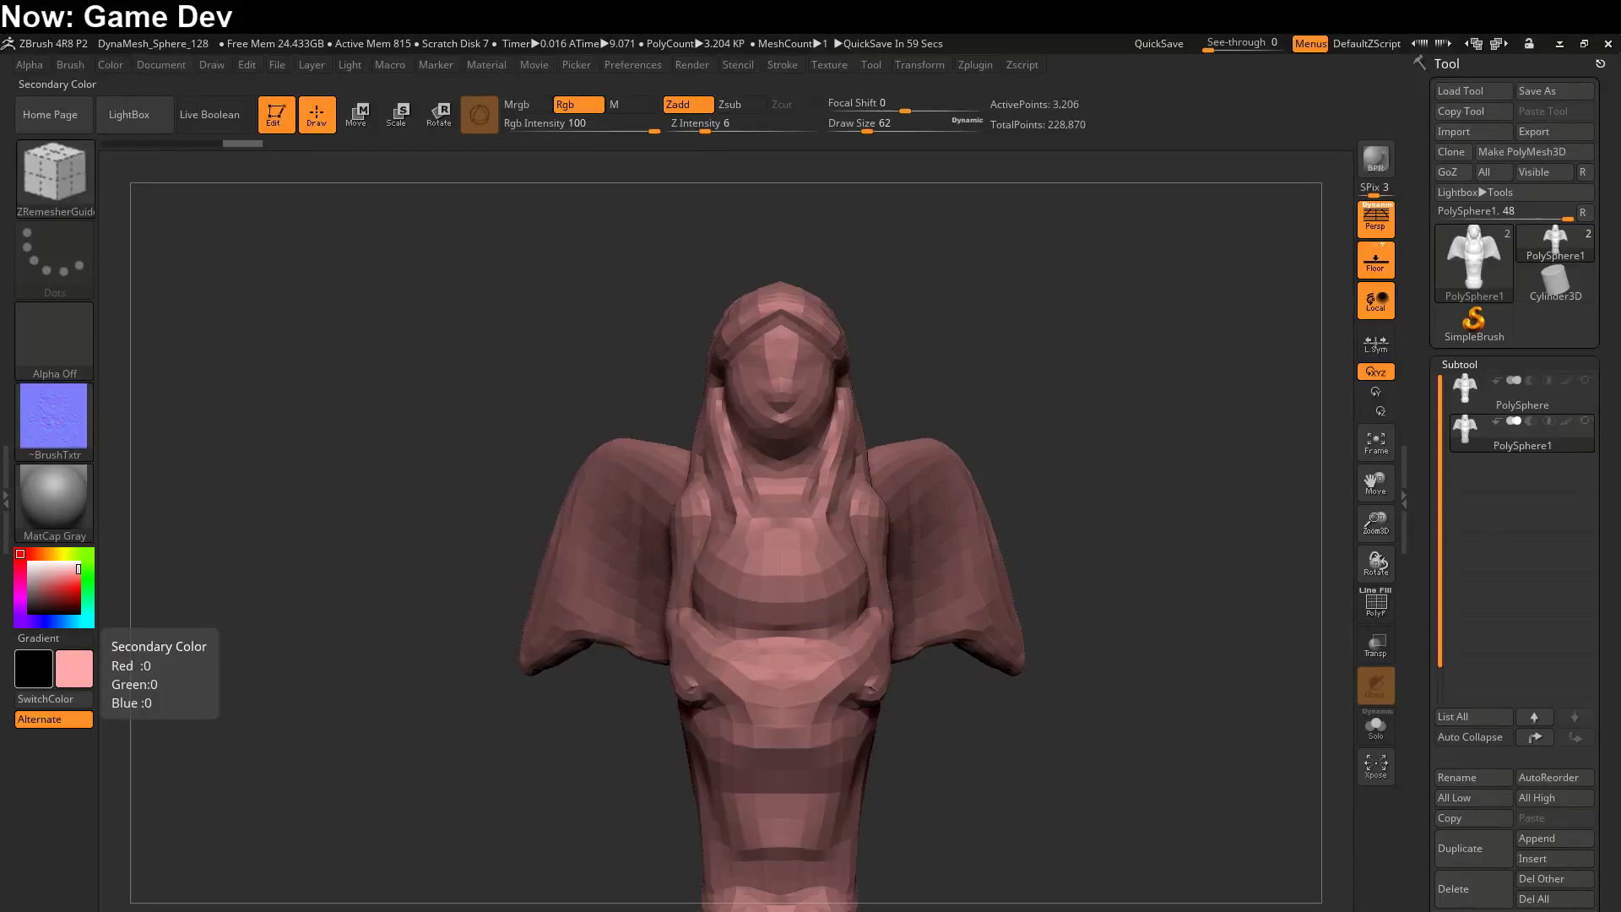
- Delete the low-poly PolySphere1 subtool, keeping the 225,664-point PolySphere sculpt
{"action": "mouse_move", "coordinate": [1054, 489]}
{"action": "left_mouse_down"}
{"action": "mouse_move", "coordinate": [980, 484]}
{"action": "mouse_move", "coordinate": [1049, 489]}
{"action": "left_mouse_up"}
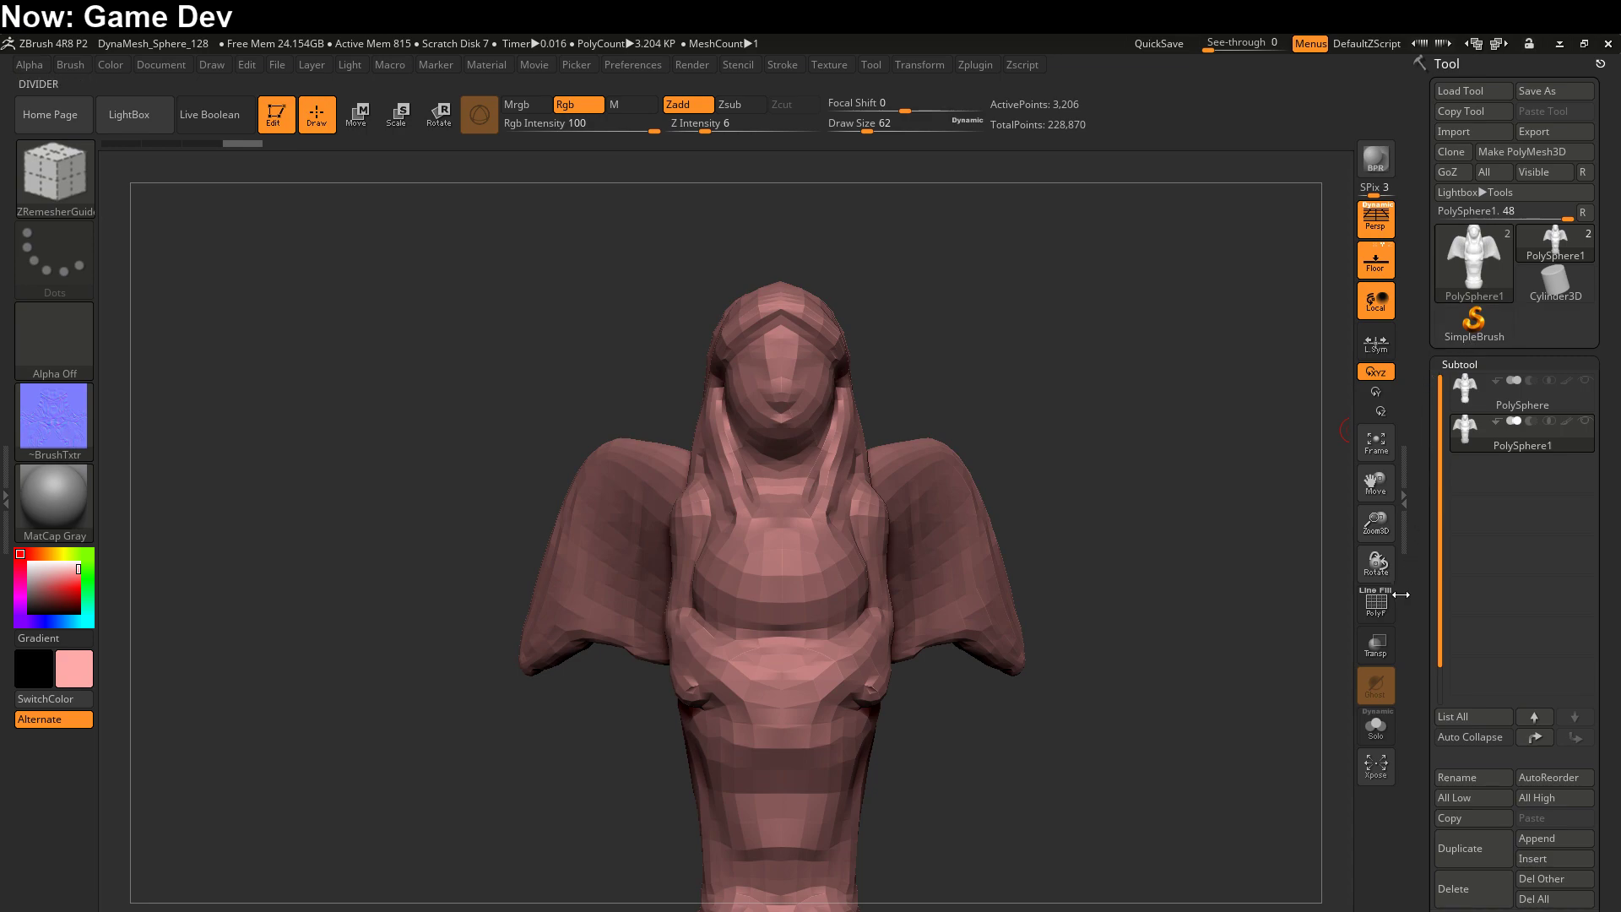
{"action": "left_click", "coordinate": [1473, 888]}
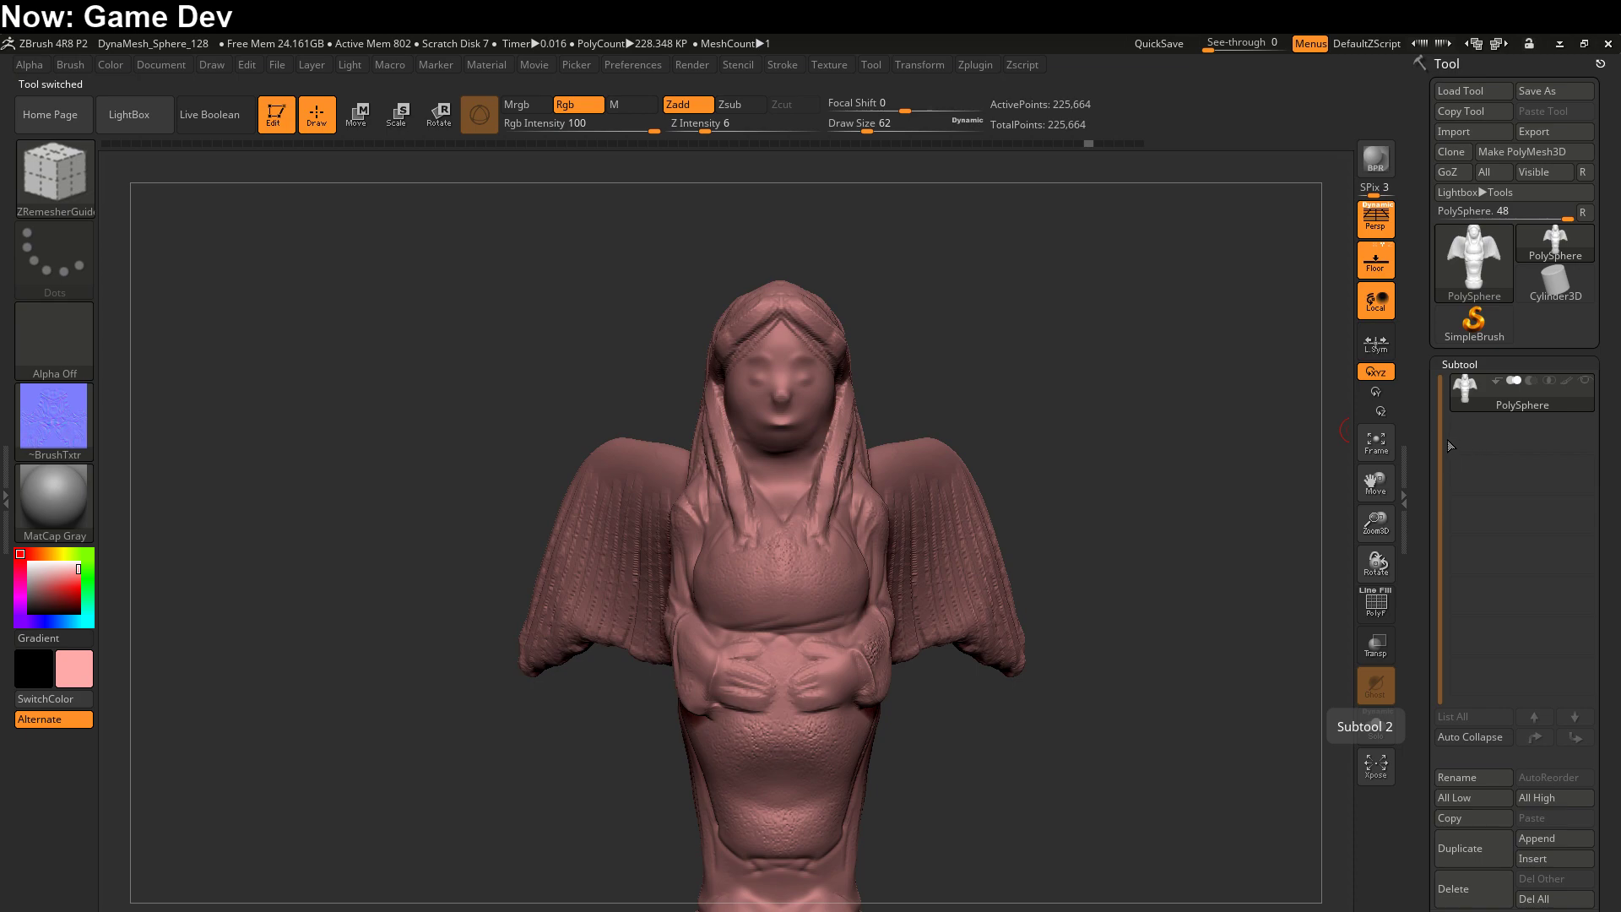
- Switch to the Standard brush with Zadd off and white as the main colour
{"action": "left_click", "coordinate": [67, 184]}
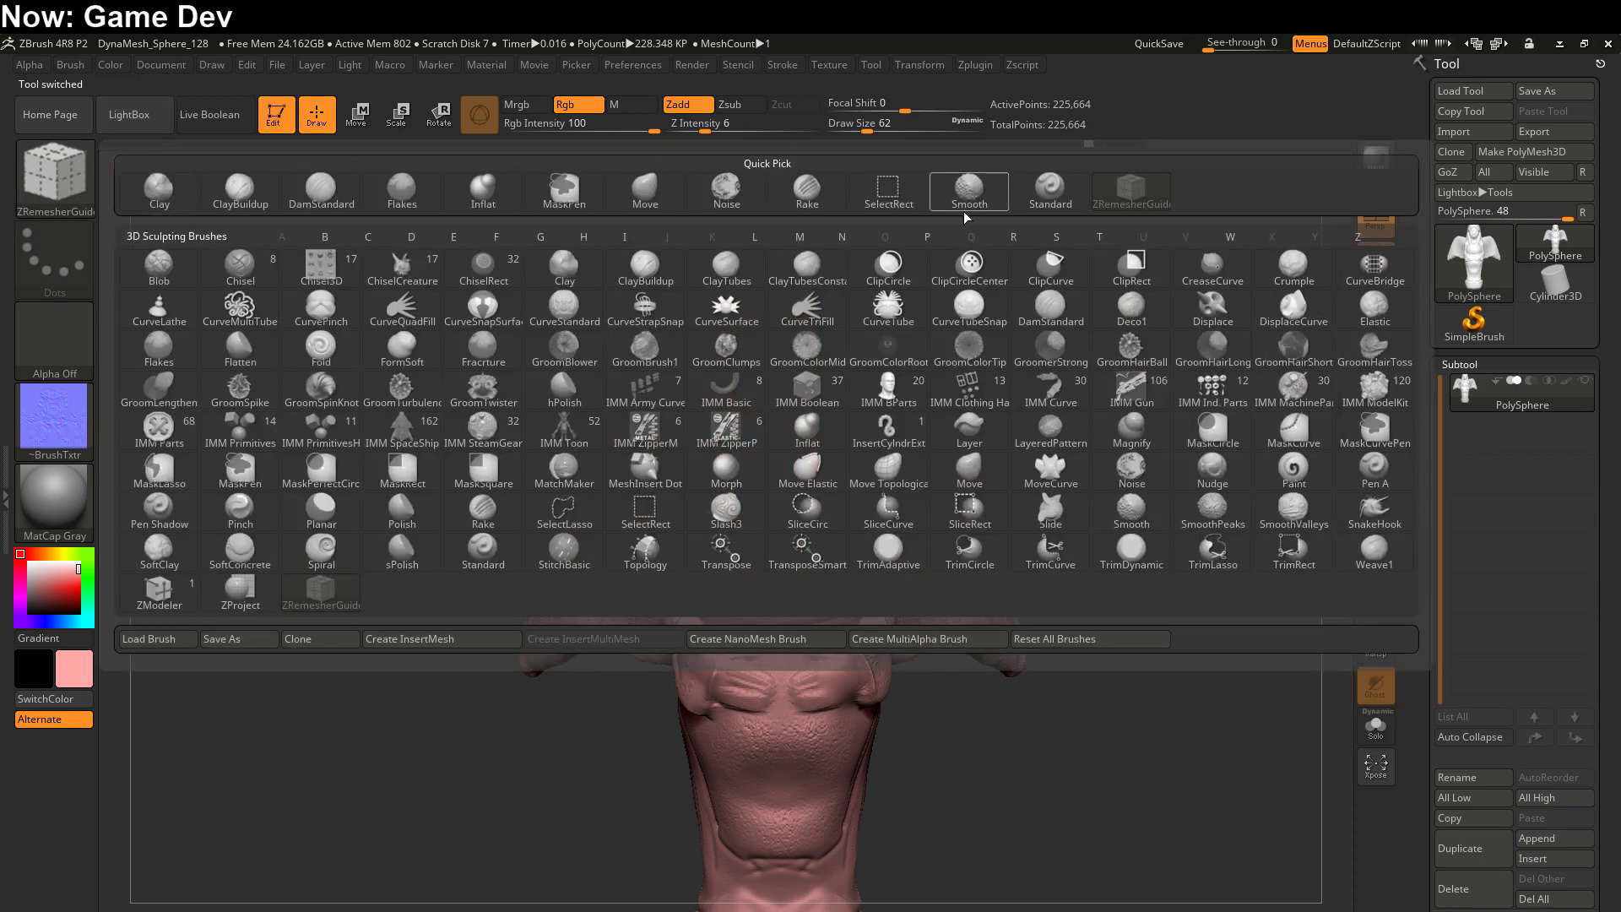
{"action": "left_click", "coordinate": [1058, 206]}
{"action": "left_click", "coordinate": [690, 105]}
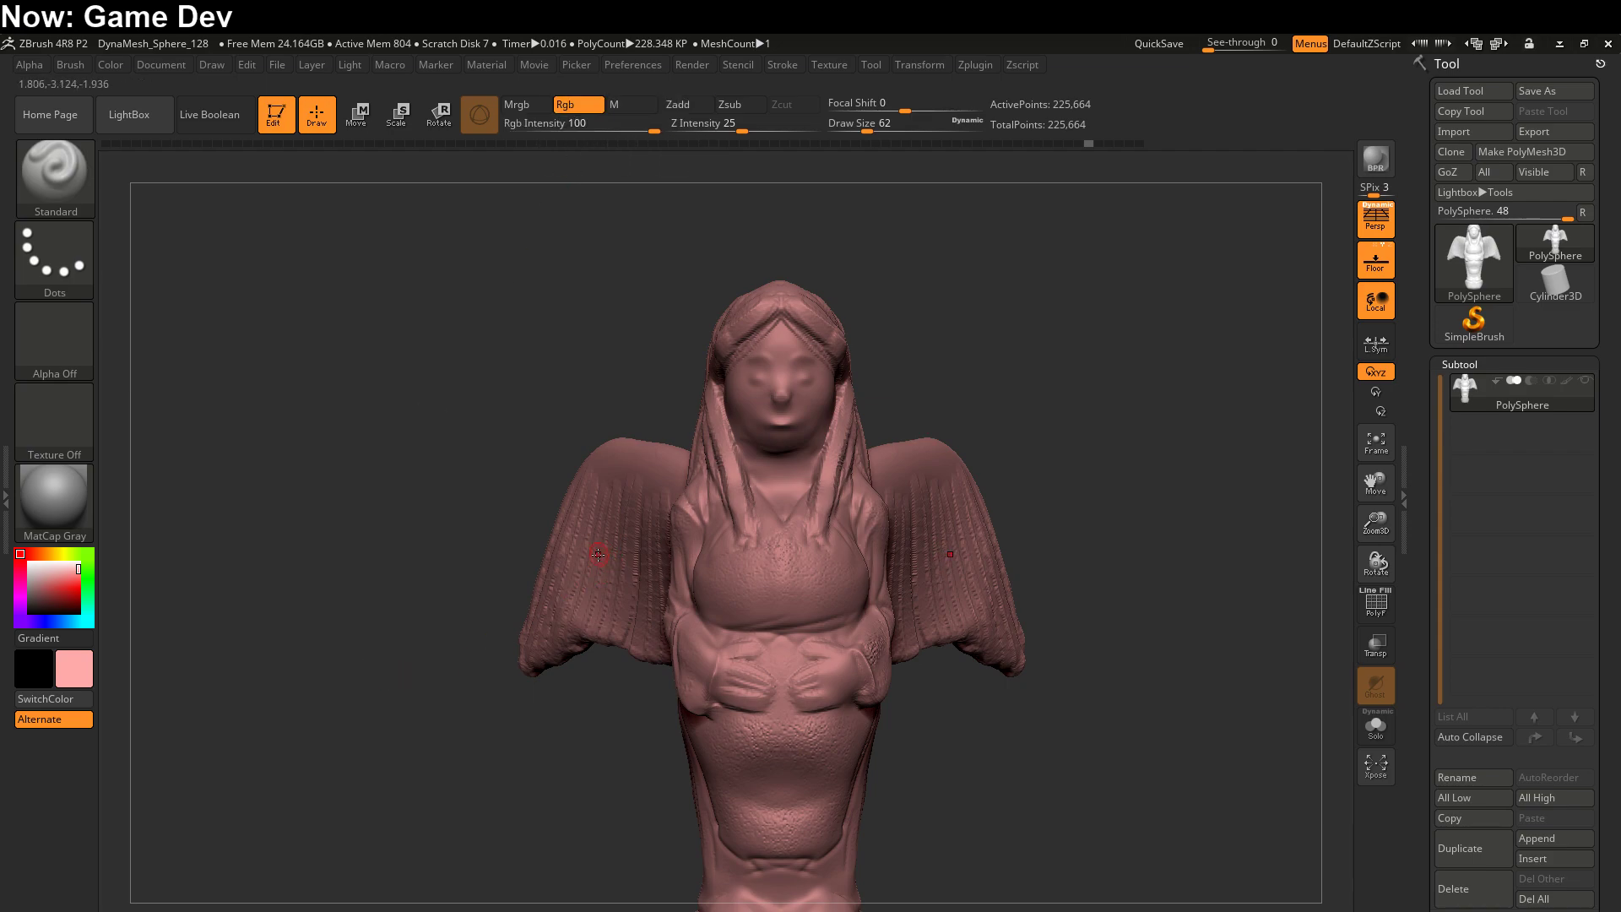
{"action": "left_click", "coordinate": [43, 573]}
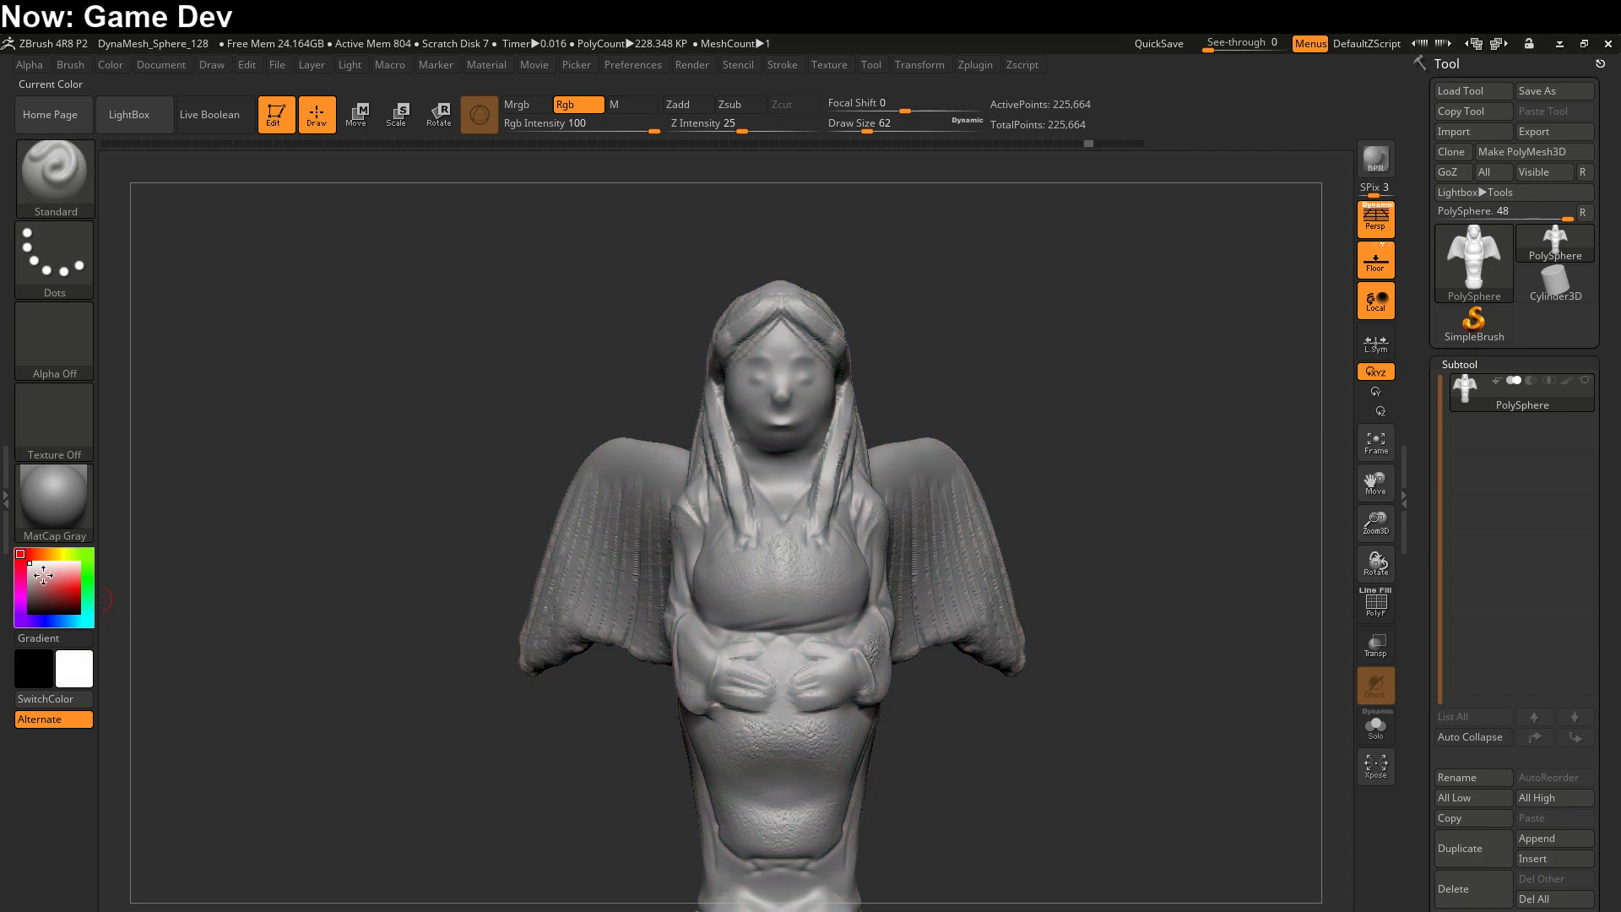
{"action": "left_click_drag", "start_coordinate": [51, 584], "coordinate": [21, 570]}
- Raise Draw Size to 1000 and orbit around the statue to inspect it
{"action": "key", "text": "s"}
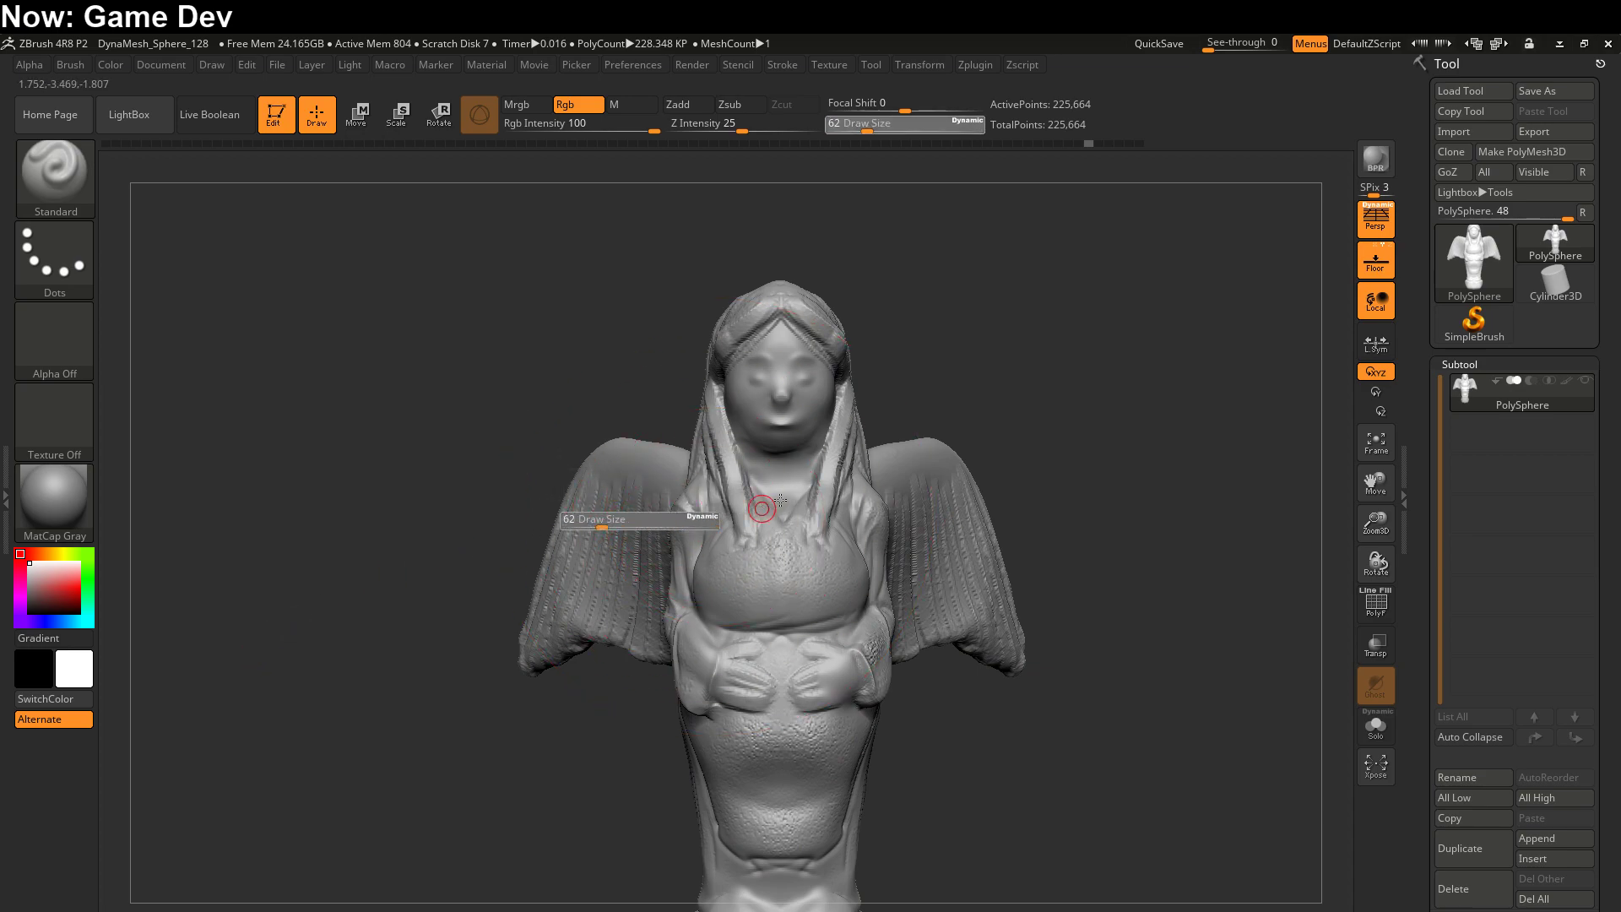
{"action": "key", "text": "s"}
{"action": "left_click_drag", "start_coordinate": [777, 461], "coordinate": [890, 454]}
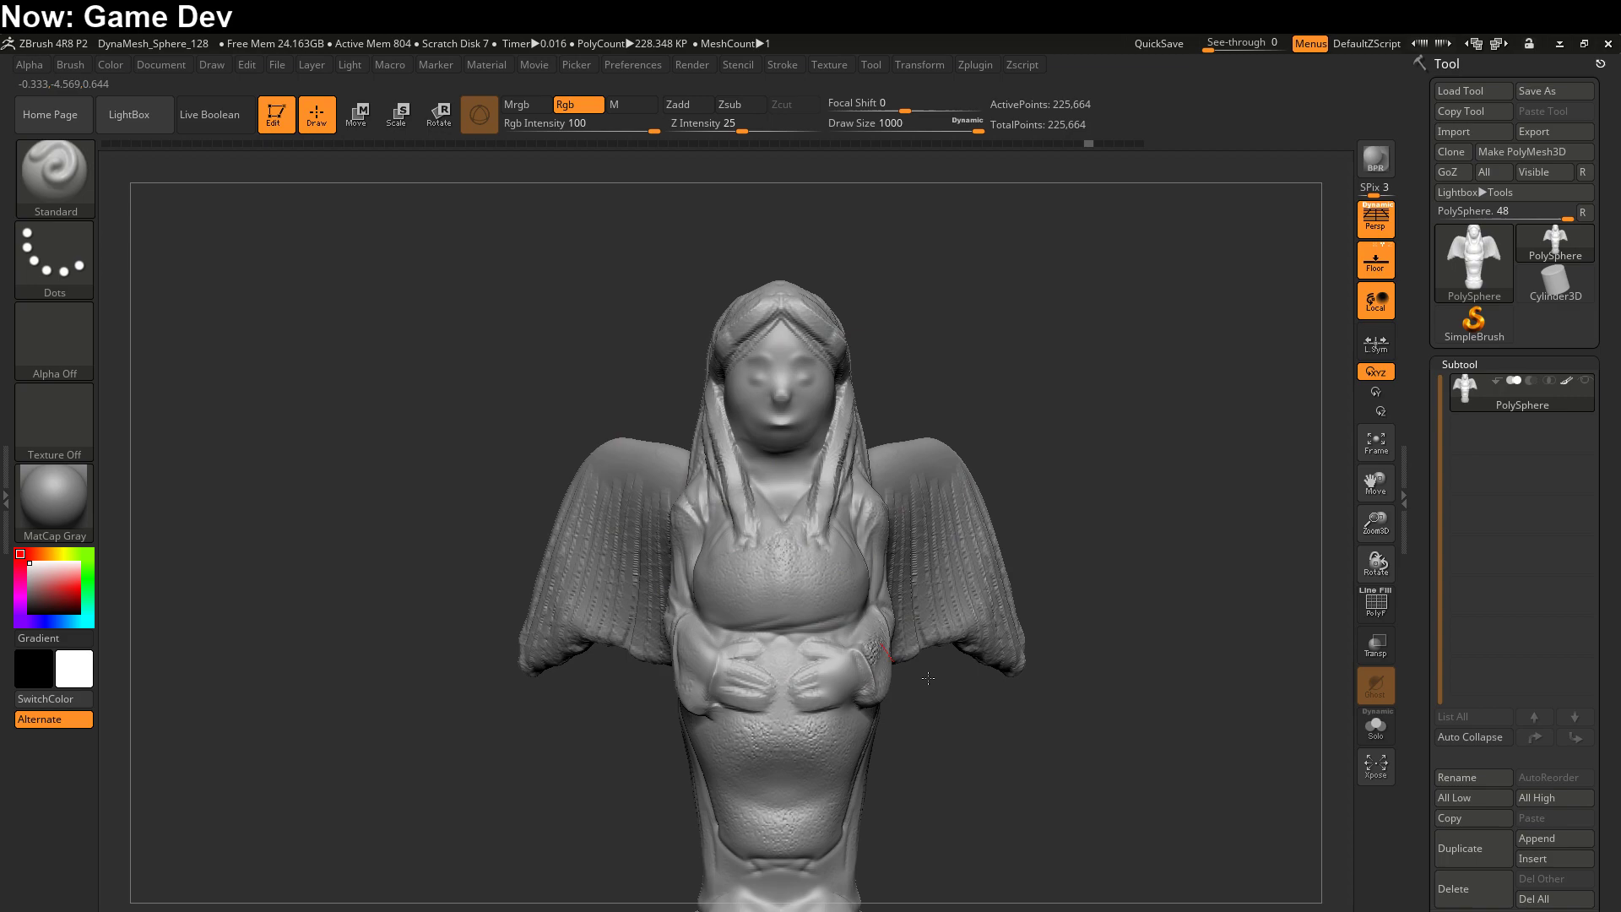
{"action": "mouse_move", "coordinate": [975, 652]}
{"action": "left_mouse_down"}
{"action": "mouse_move", "coordinate": [827, 561]}
{"action": "mouse_move", "coordinate": [695, 571]}
{"action": "mouse_move", "coordinate": [760, 548]}
{"action": "mouse_move", "coordinate": [842, 604]}
{"action": "left_mouse_up"}
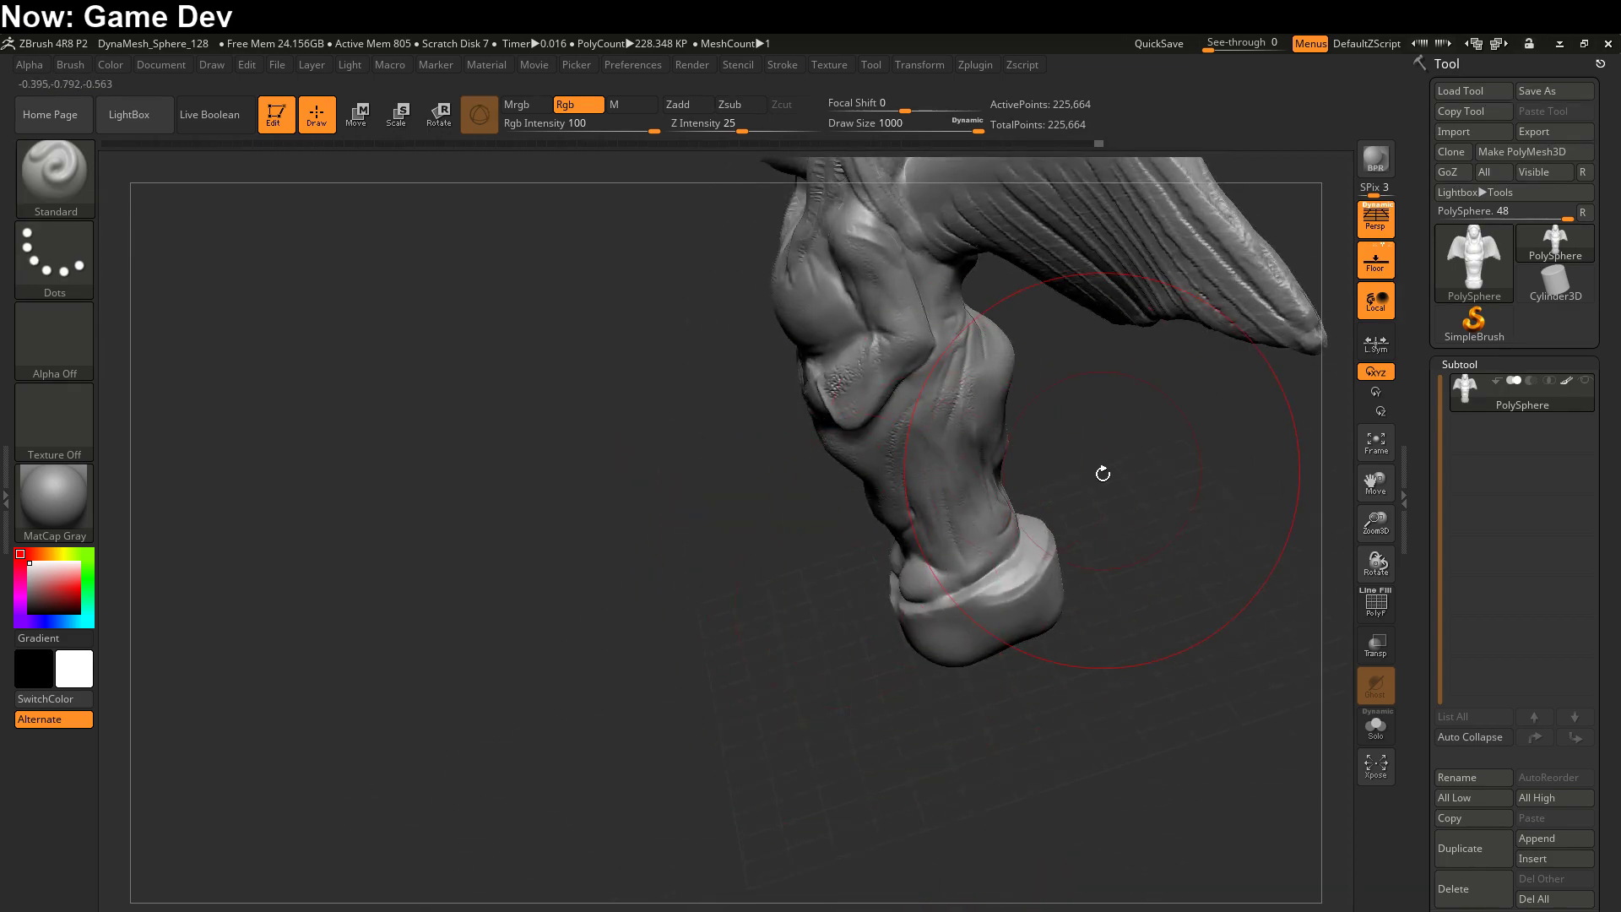
{"action": "left_click_drag", "start_coordinate": [1103, 473], "coordinate": [1012, 541]}
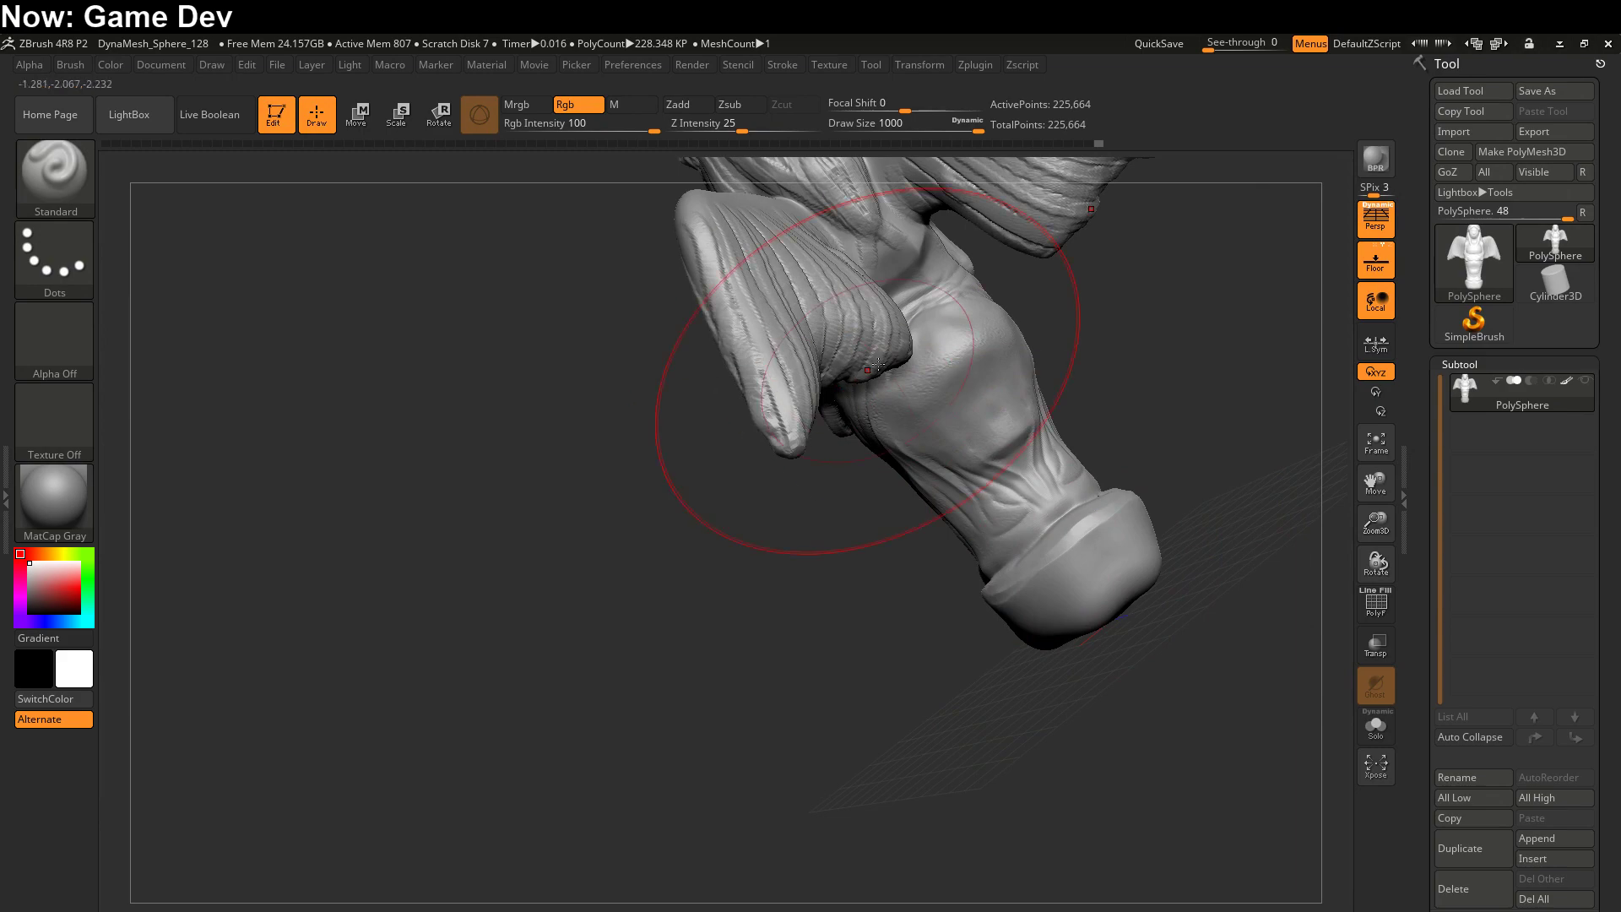
{"action": "left_click_drag", "start_coordinate": [878, 365], "coordinate": [795, 297]}
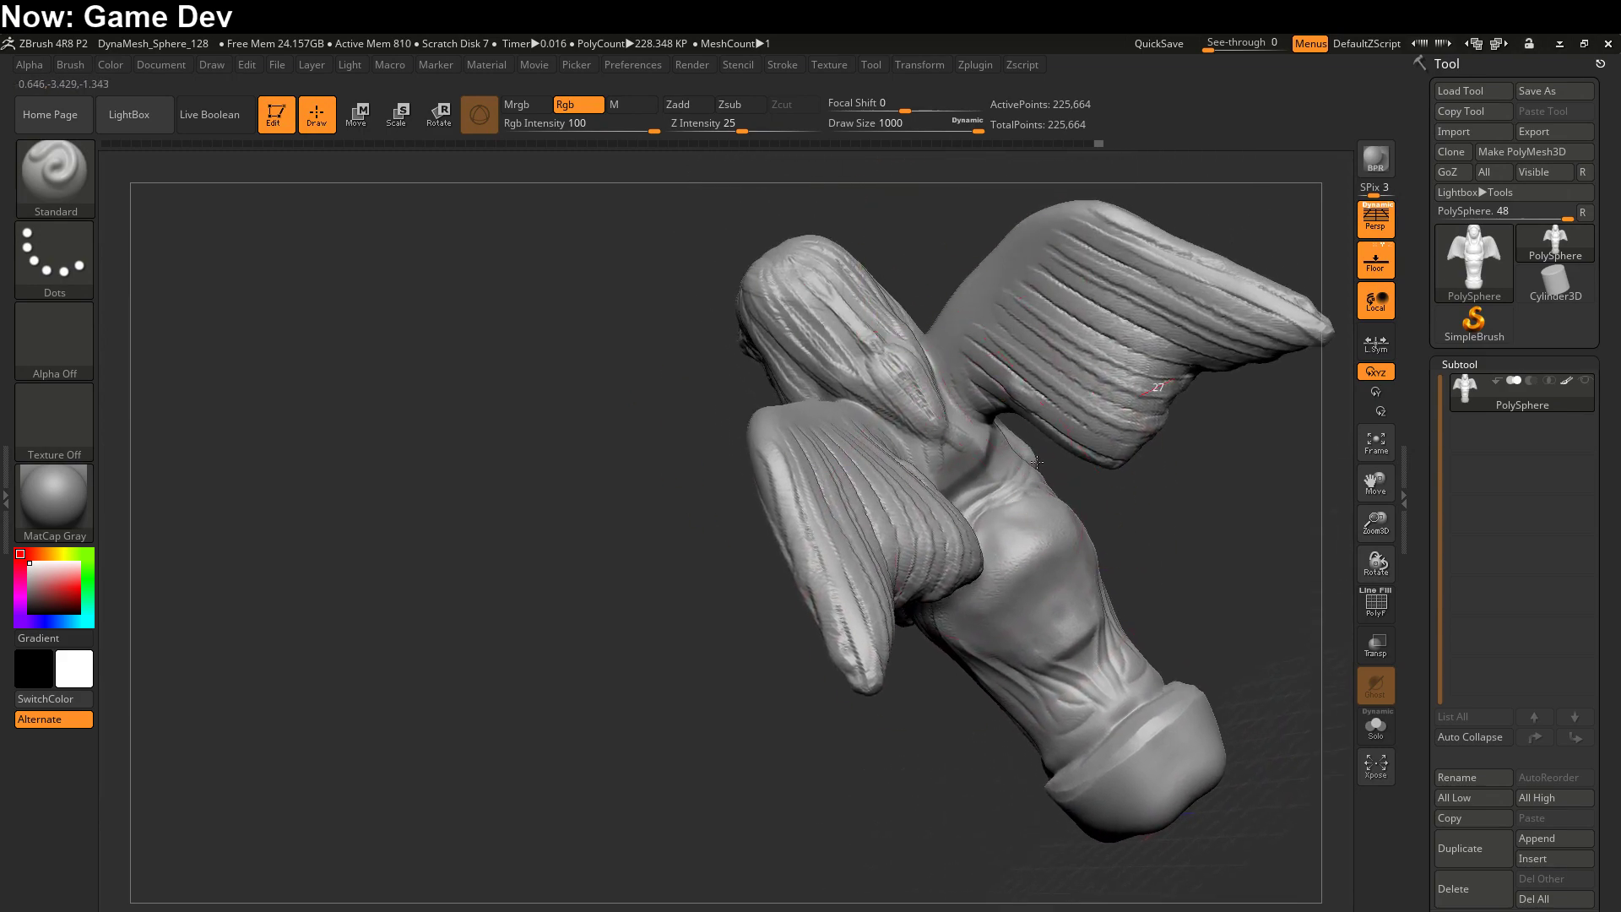
{"action": "mouse_move", "coordinate": [123, 561]}
{"action": "left_mouse_down"}
{"action": "mouse_move", "coordinate": [217, 581]}
{"action": "mouse_move", "coordinate": [282, 505]}
{"action": "left_mouse_up"}
- Pick dark red as the main colour and dark grey as the secondary colour
{"action": "left_click", "coordinate": [57, 597]}
{"action": "left_click_drag", "start_coordinate": [57, 597], "coordinate": [119, 569]}
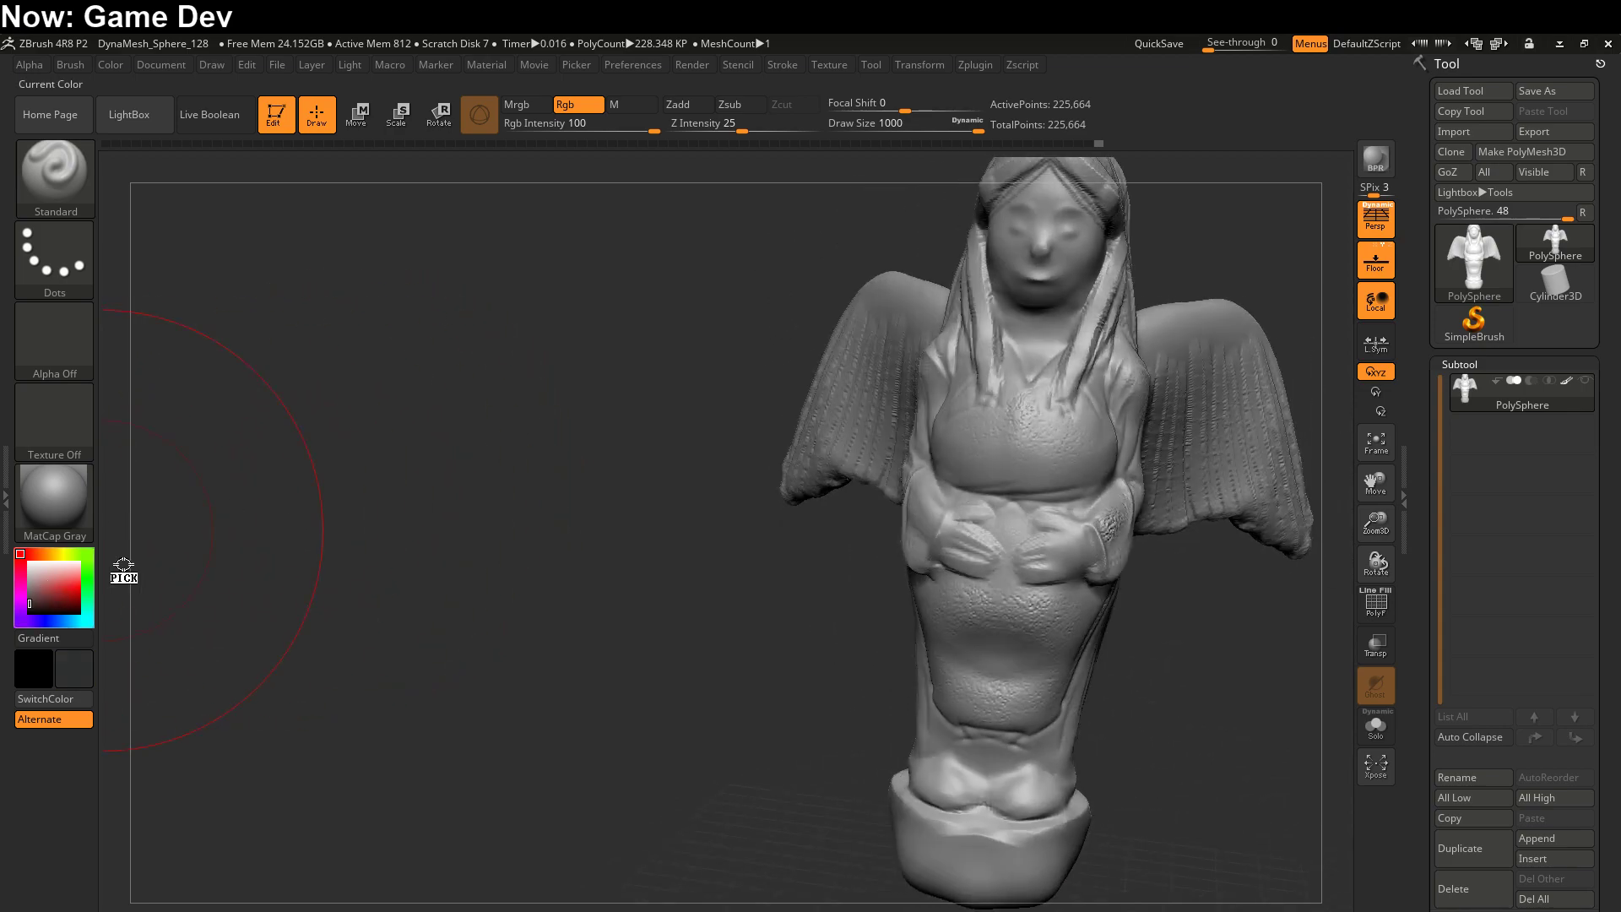
{"action": "mouse_move", "coordinate": [760, 574]}
{"action": "left_mouse_down"}
{"action": "mouse_move", "coordinate": [785, 548]}
{"action": "mouse_move", "coordinate": [912, 591]}
{"action": "mouse_move", "coordinate": [833, 605]}
{"action": "mouse_move", "coordinate": [733, 585]}
{"action": "mouse_move", "coordinate": [757, 557]}
{"action": "mouse_move", "coordinate": [511, 659]}
{"action": "left_mouse_up"}
{"action": "mouse_move", "coordinate": [1018, 421]}
{"action": "right_mouse_down", "text": "alt"}
{"action": "mouse_move", "coordinate": [809, 531]}
{"action": "mouse_move", "coordinate": [805, 762]}
{"action": "mouse_move", "coordinate": [835, 675]}
{"action": "mouse_move", "coordinate": [812, 557]}
{"action": "mouse_move", "coordinate": [807, 579]}
{"action": "right_mouse_up", "text": "alt"}
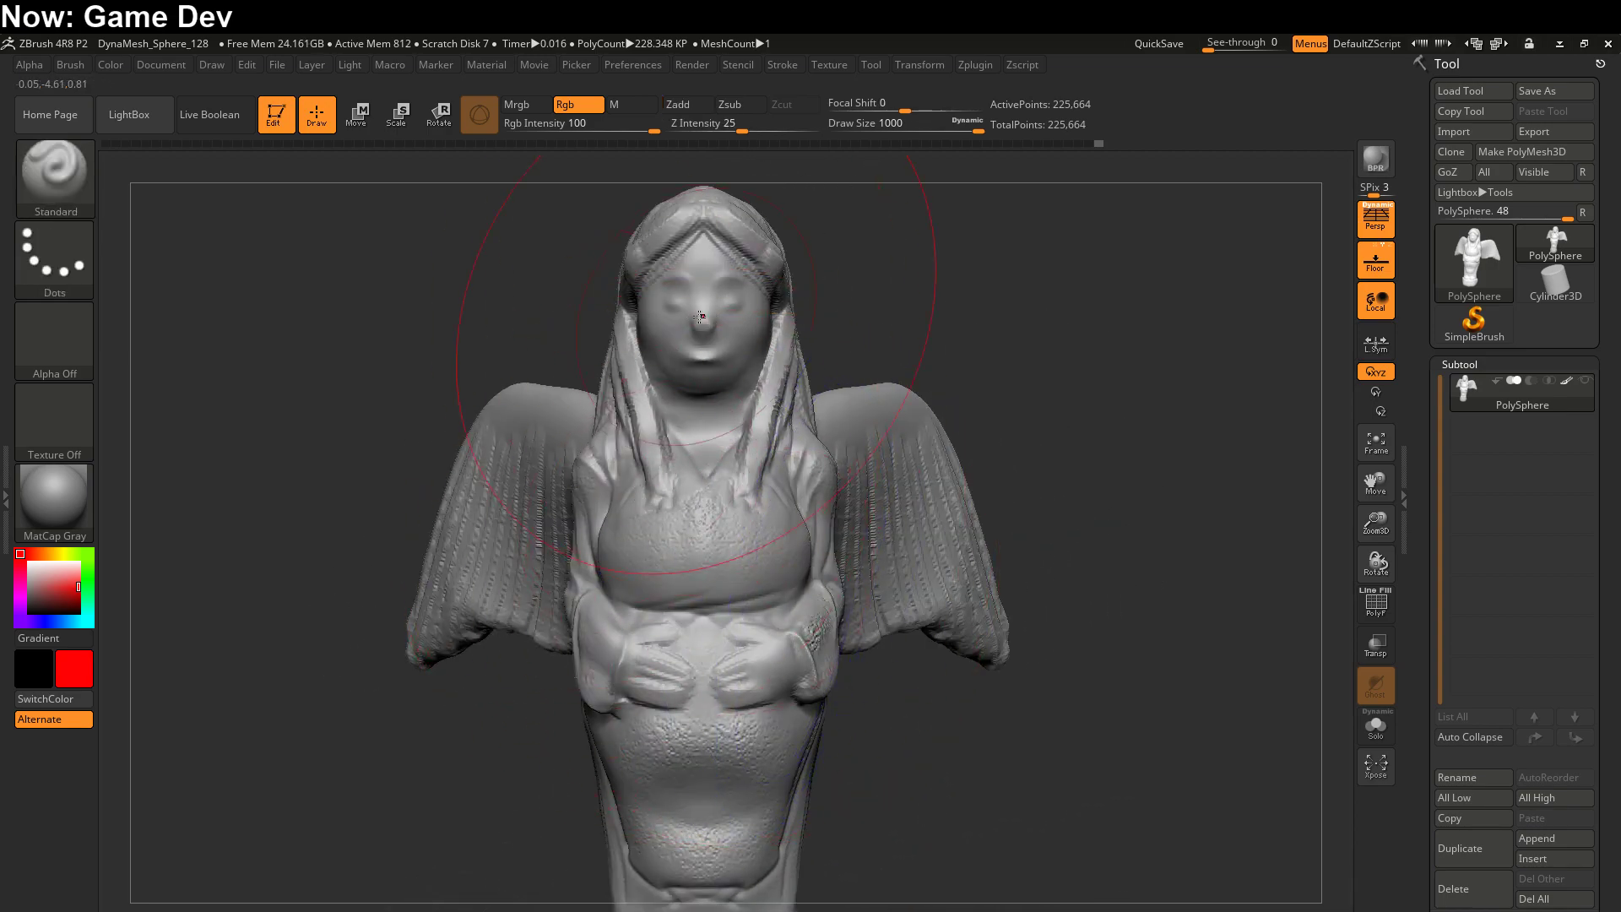
- Test red paint on the face at Draw Size 251, undo it, then choose blue
{"action": "left_click", "coordinate": [698, 333]}
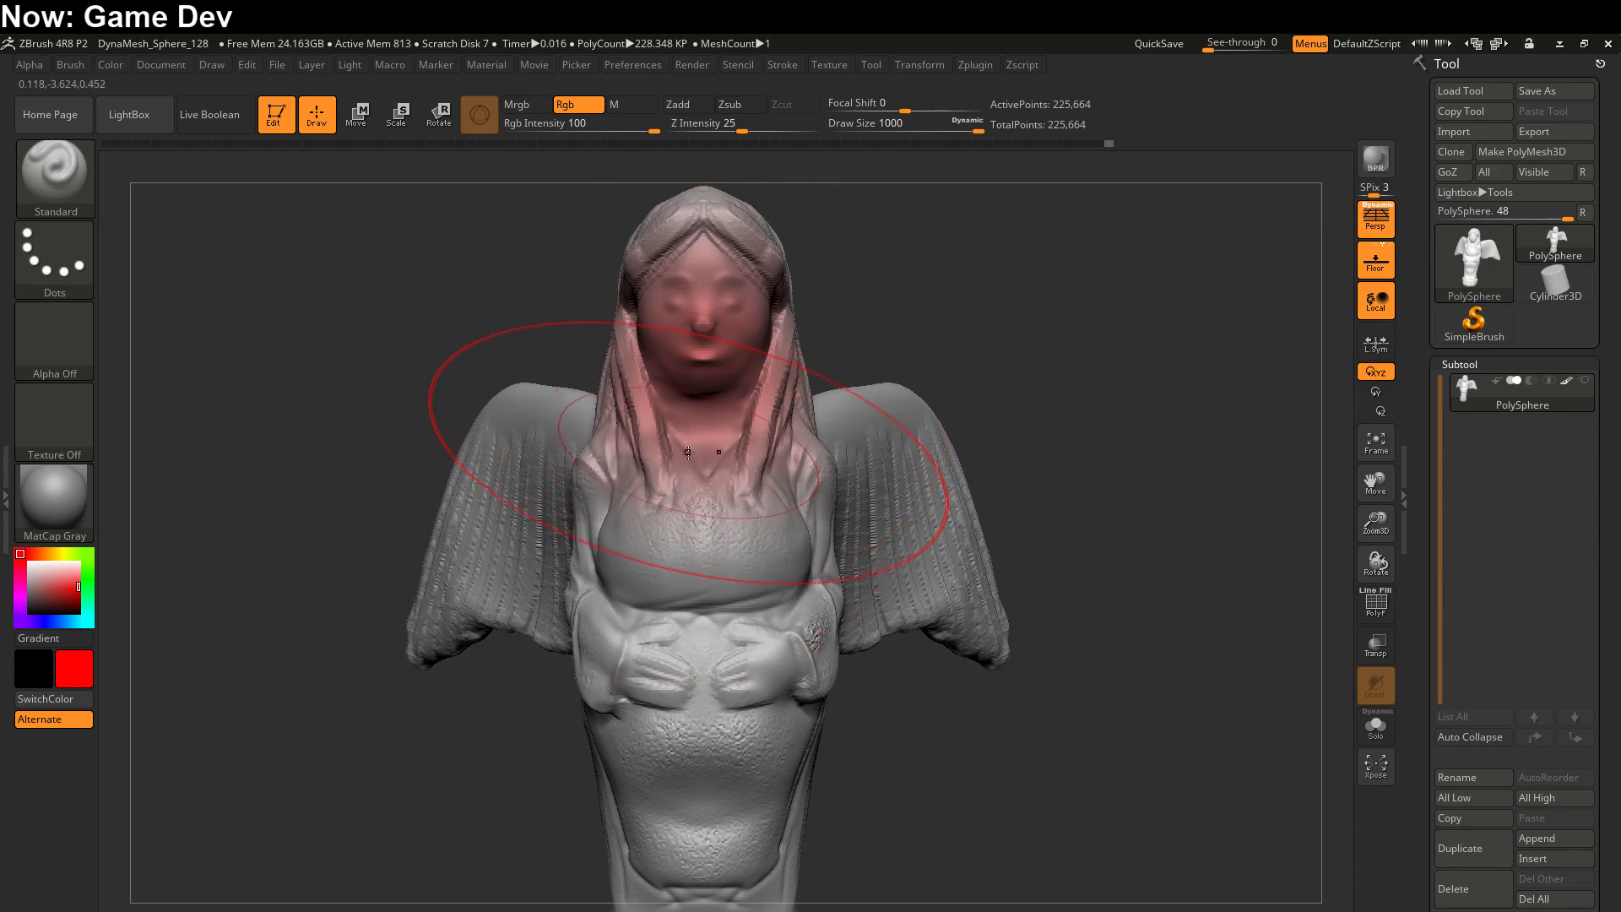
{"action": "key", "text": "s"}
{"action": "left_click_drag", "start_coordinate": [688, 452], "coordinate": [574, 453]}
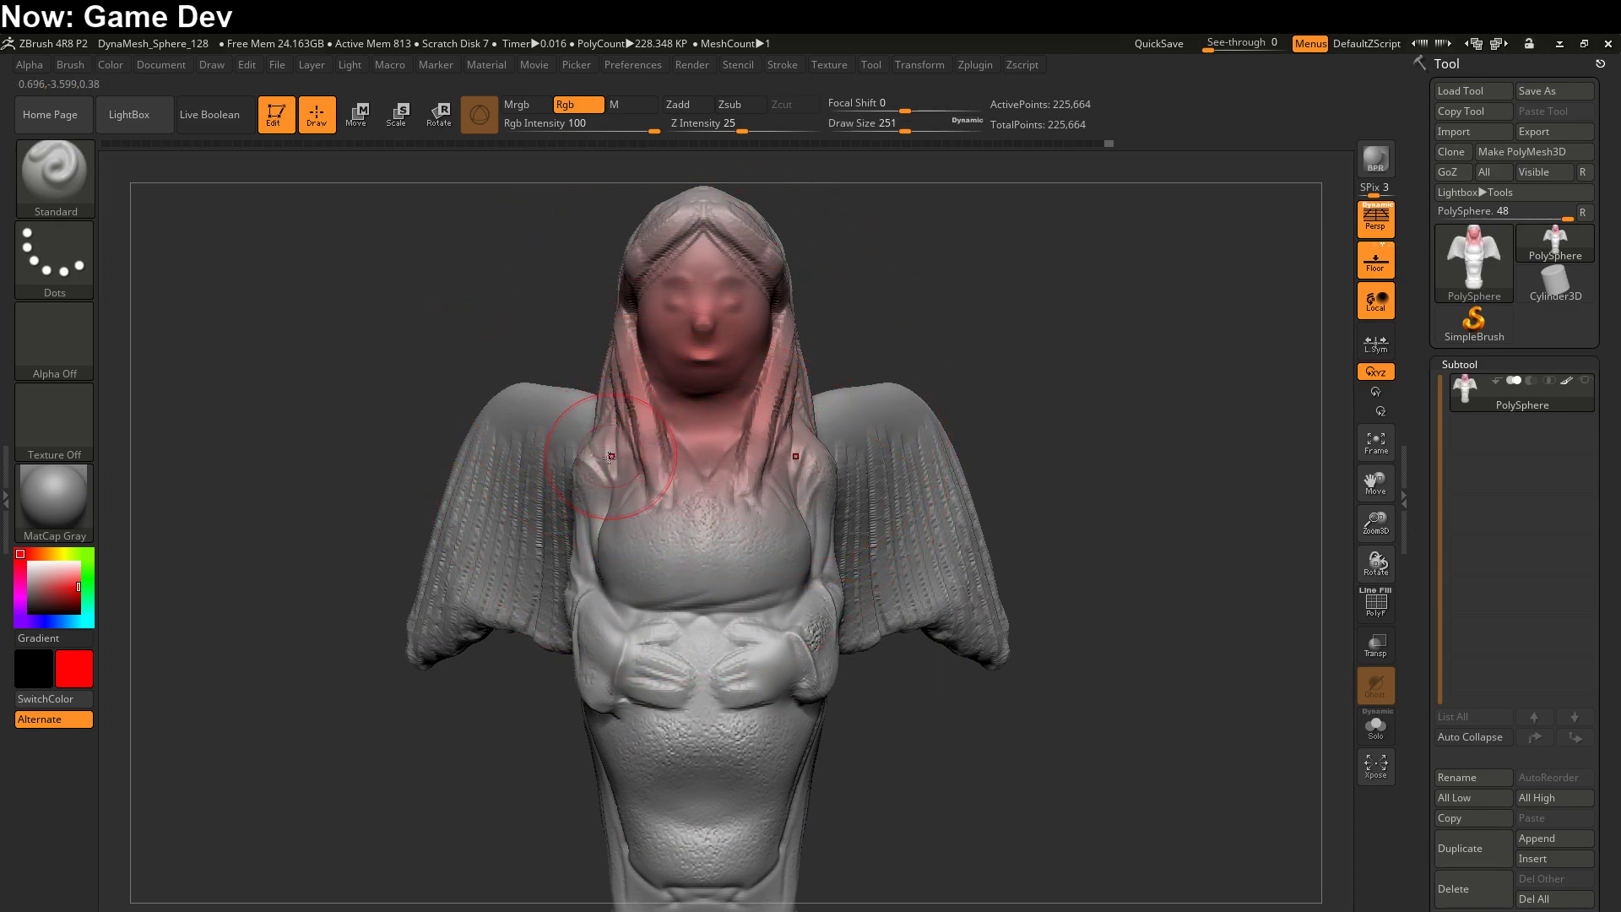
{"action": "key", "text": "ctrl"}
{"action": "key", "text": "ctrl+z"}
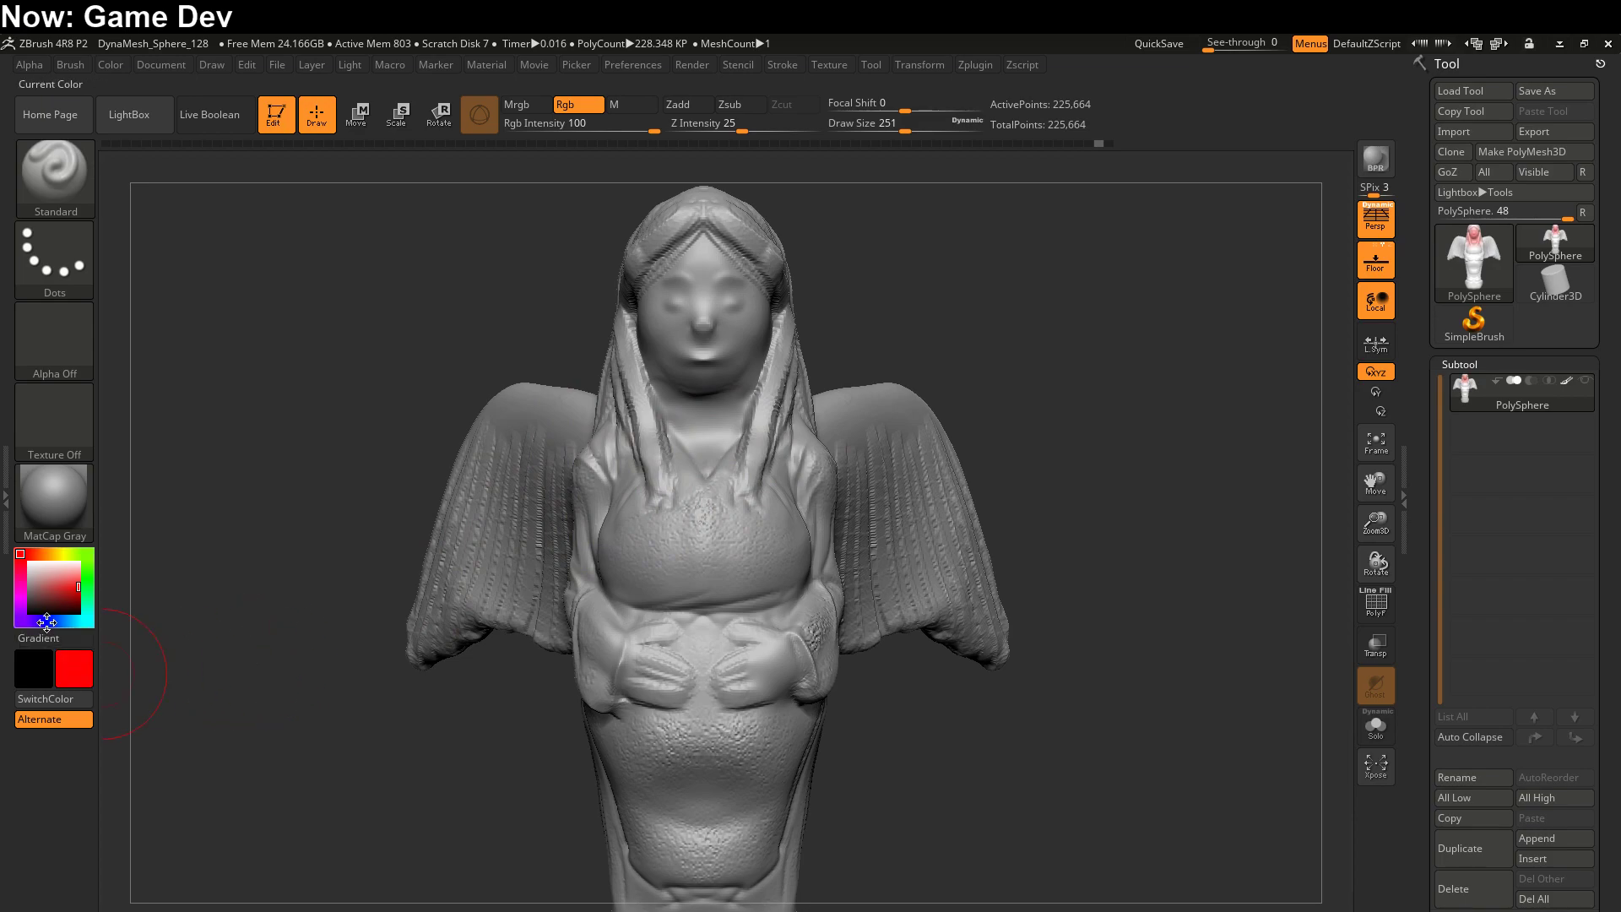
{"action": "left_click", "coordinate": [47, 623]}
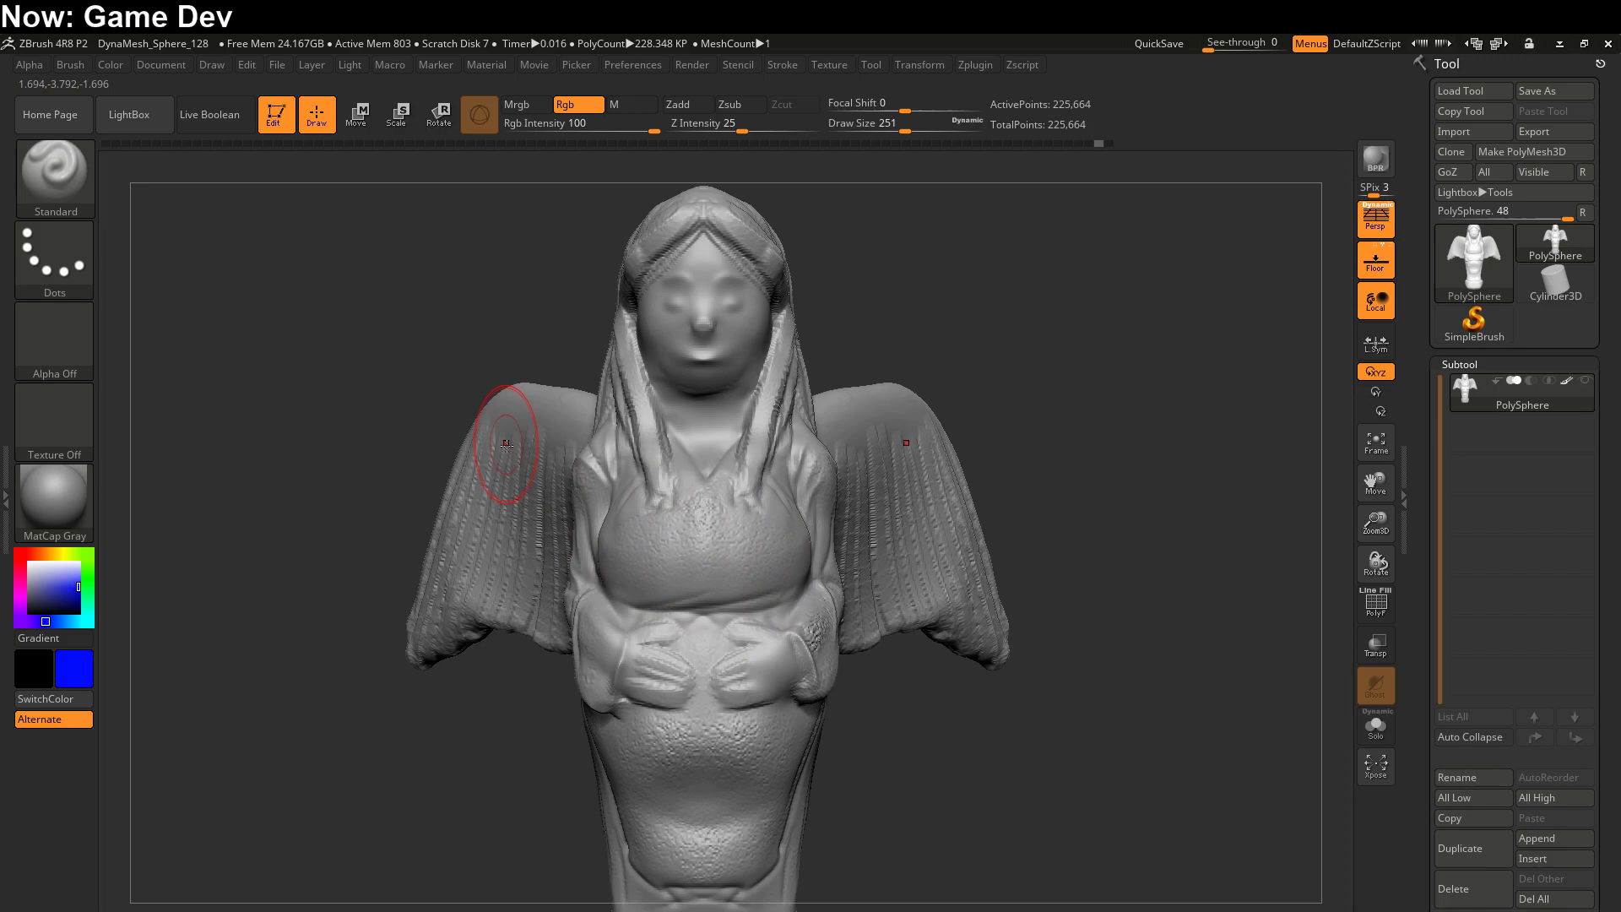
- Paint the wing blue, resizing the brush to 585 and then 280
{"action": "left_click_drag", "start_coordinate": [359, 478], "coordinate": [499, 472]}
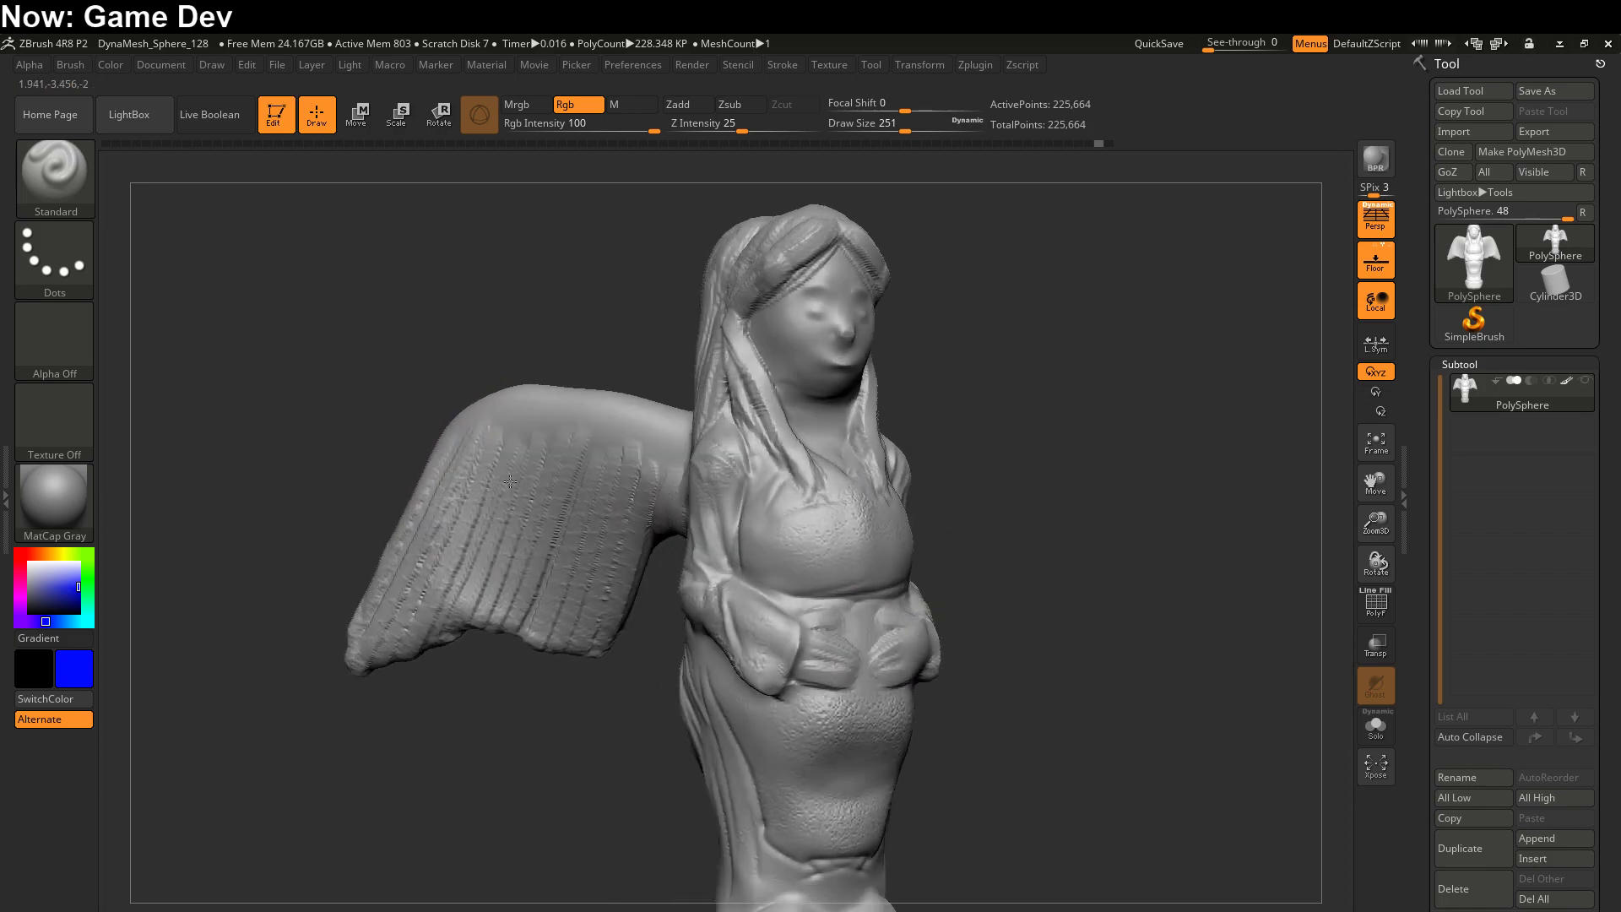
{"action": "mouse_move", "coordinate": [511, 409]}
{"action": "left_mouse_down"}
{"action": "mouse_move", "coordinate": [448, 456]}
{"action": "mouse_move", "coordinate": [436, 488]}
{"action": "mouse_move", "coordinate": [480, 498]}
{"action": "mouse_move", "coordinate": [497, 460]}
{"action": "mouse_move", "coordinate": [534, 625]}
{"action": "mouse_move", "coordinate": [595, 430]}
{"action": "mouse_move", "coordinate": [609, 487]}
{"action": "left_mouse_up"}
{"action": "key", "text": "s"}
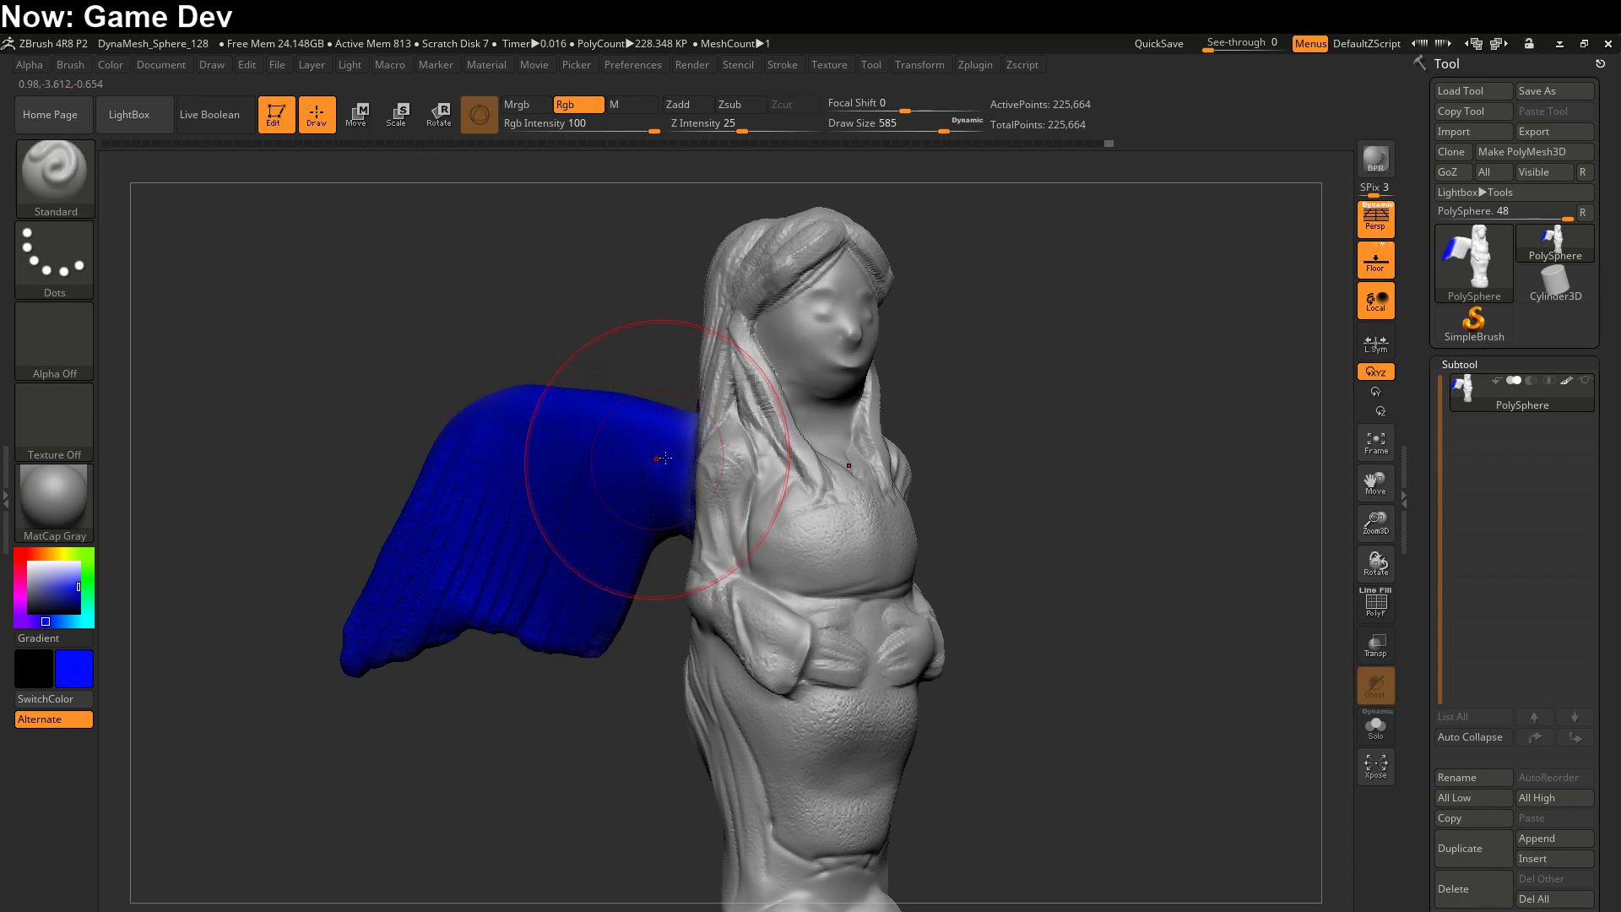
{"action": "mouse_move", "coordinate": [622, 452]}
{"action": "right_mouse_down"}
{"action": "mouse_move", "coordinate": [845, 547]}
{"action": "mouse_move", "coordinate": [822, 576]}
{"action": "mouse_move", "coordinate": [561, 616]}
{"action": "mouse_move", "coordinate": [723, 590]}
{"action": "mouse_move", "coordinate": [687, 380]}
{"action": "right_mouse_up"}
{"action": "key", "text": "s"}
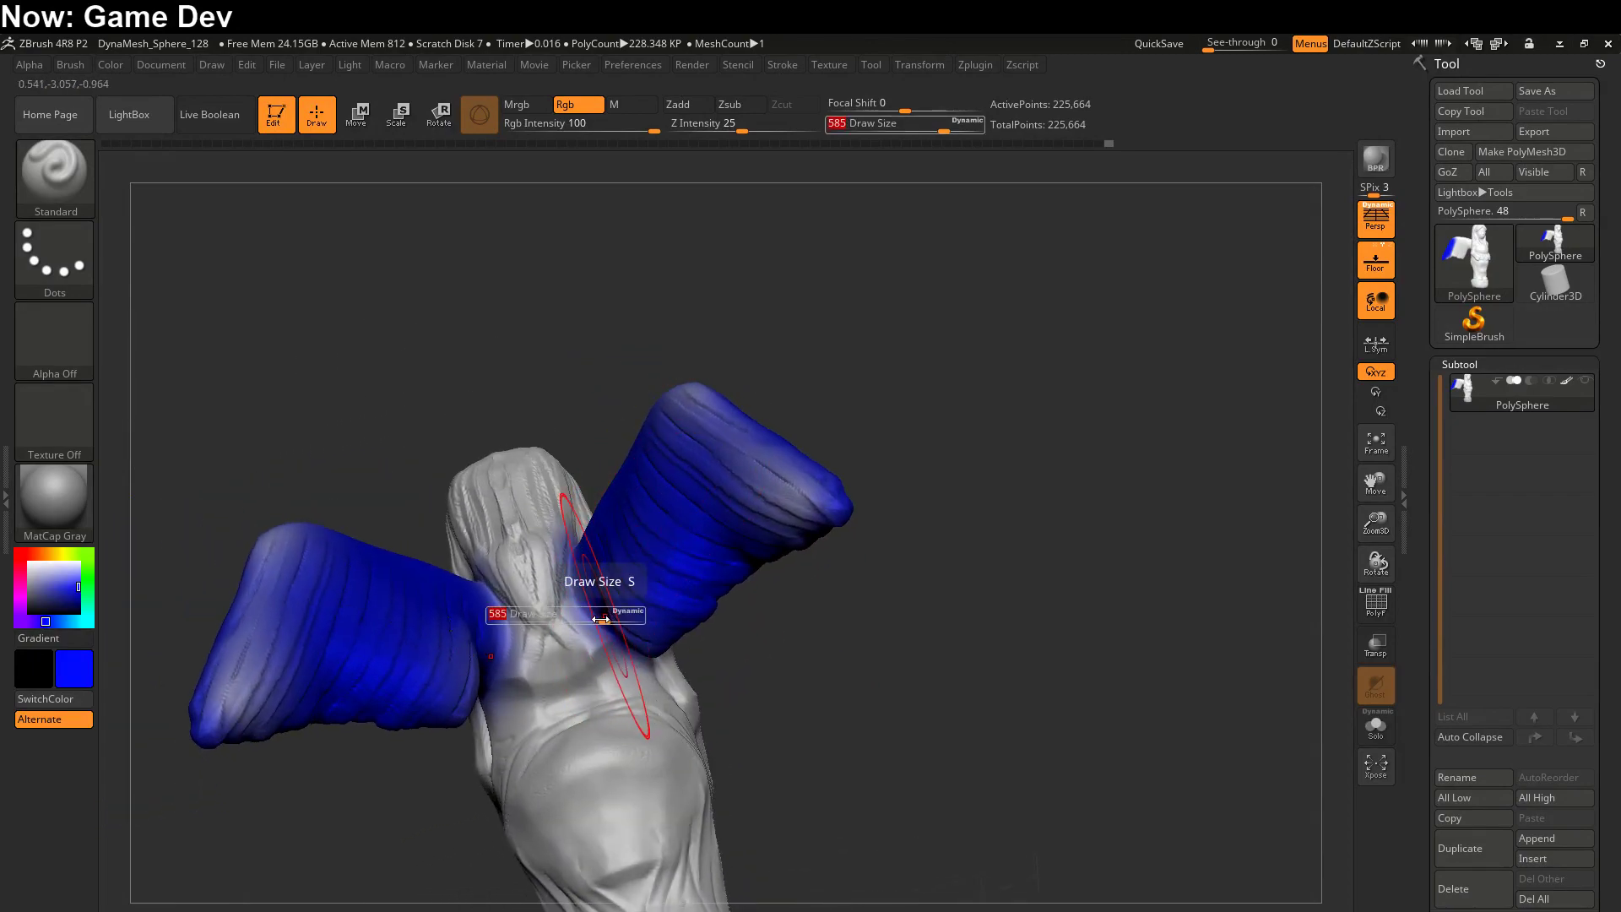
{"action": "left_click_drag", "start_coordinate": [607, 614], "coordinate": [558, 614]}
{"action": "mouse_move", "coordinate": [253, 675]}
{"action": "left_mouse_down"}
{"action": "mouse_move", "coordinate": [279, 547]}
{"action": "mouse_move", "coordinate": [295, 530]}
{"action": "mouse_move", "coordinate": [352, 550]}
{"action": "left_mouse_up"}
{"action": "mouse_move", "coordinate": [293, 715]}
{"action": "left_mouse_down"}
{"action": "mouse_move", "coordinate": [434, 651]}
{"action": "mouse_move", "coordinate": [449, 676]}
{"action": "left_mouse_up"}
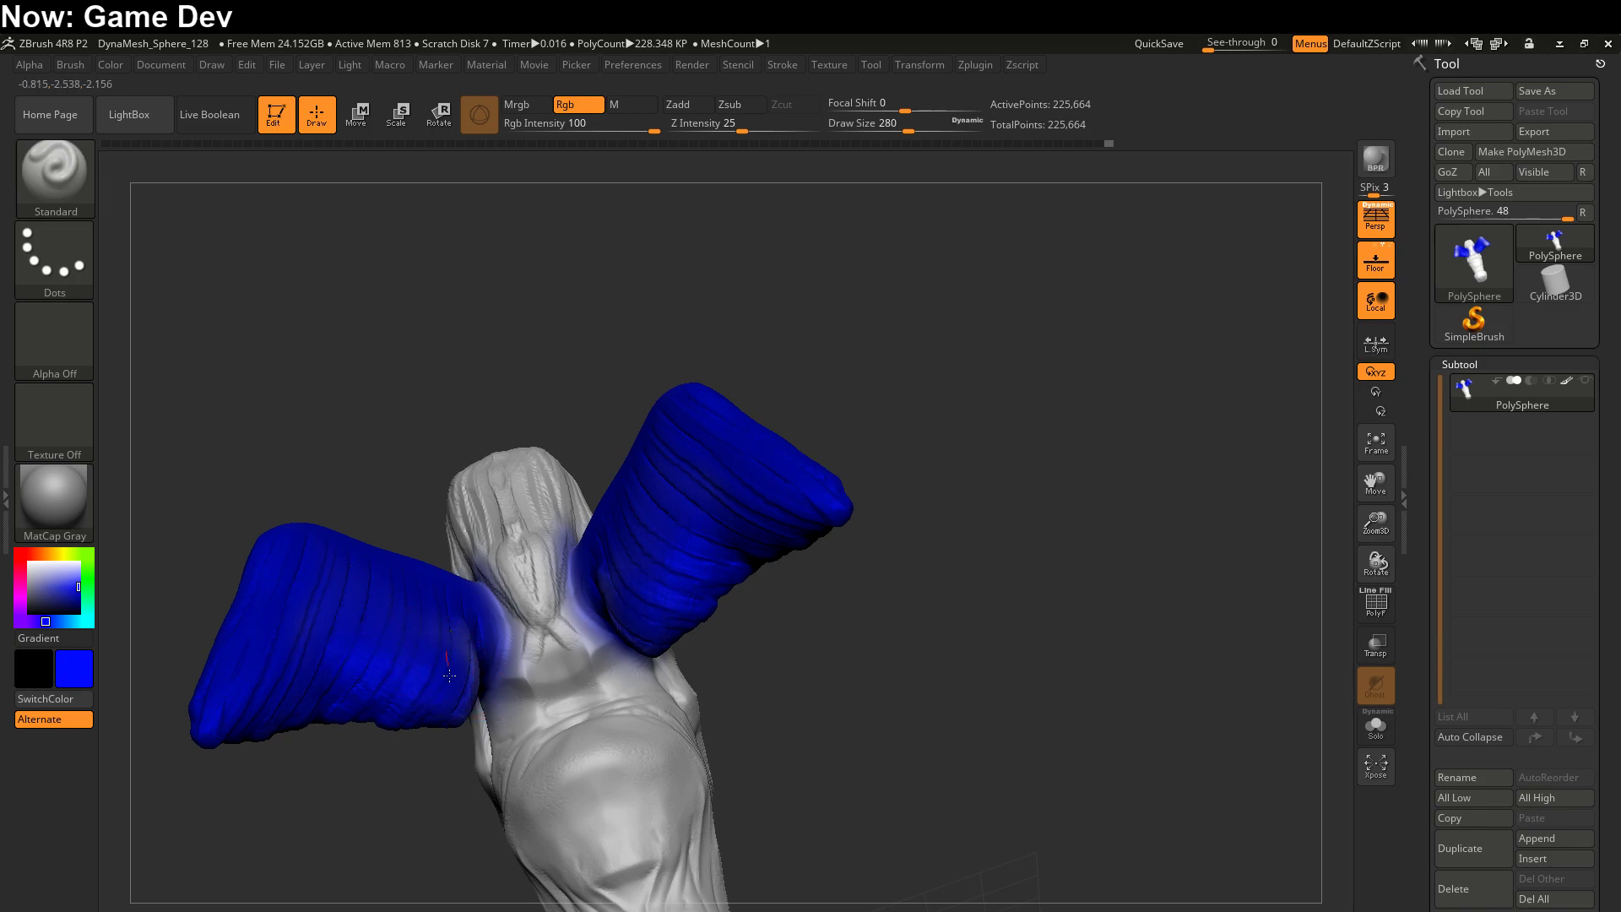
- Paint the back, chest and head blue, then cover the figure at brush size 1000
{"action": "mouse_move", "coordinate": [446, 633]}
{"action": "right_mouse_down"}
{"action": "mouse_move", "coordinate": [439, 599]}
{"action": "mouse_move", "coordinate": [438, 617]}
{"action": "right_mouse_up"}
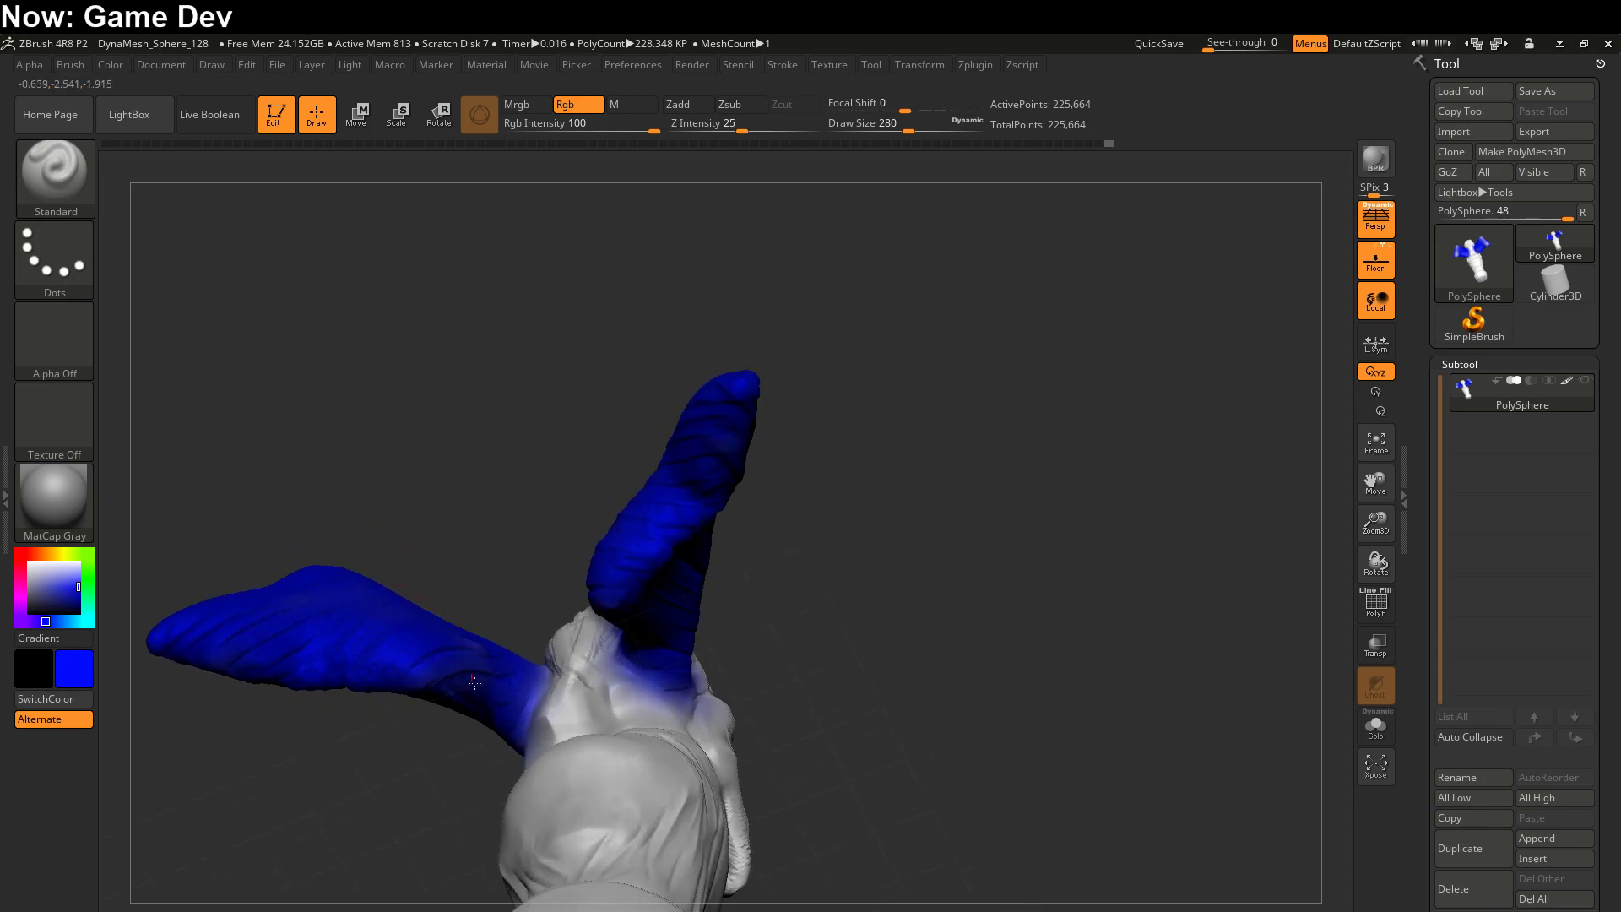
{"action": "mouse_move", "coordinate": [476, 687]}
{"action": "right_mouse_down"}
{"action": "mouse_move", "coordinate": [591, 667]}
{"action": "mouse_move", "coordinate": [553, 659]}
{"action": "right_mouse_up"}
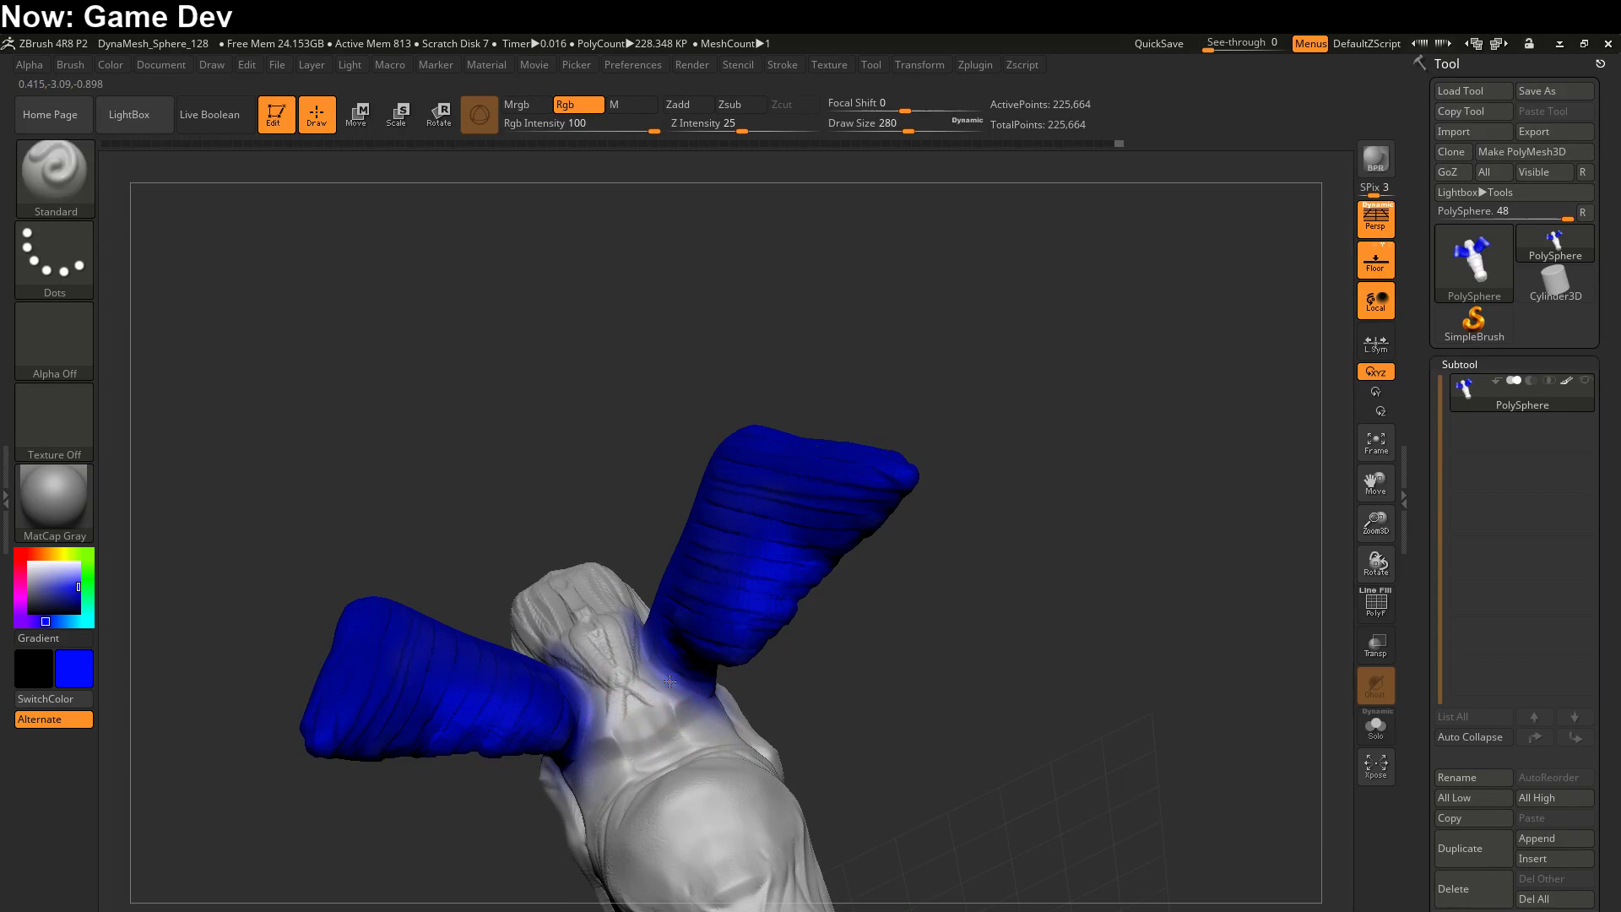
{"action": "mouse_move", "coordinate": [648, 716]}
{"action": "left_mouse_down"}
{"action": "mouse_move", "coordinate": [679, 722]}
{"action": "mouse_move", "coordinate": [675, 743]}
{"action": "left_mouse_up"}
{"action": "right_click_drag", "start_coordinate": [684, 667], "coordinate": [670, 633]}
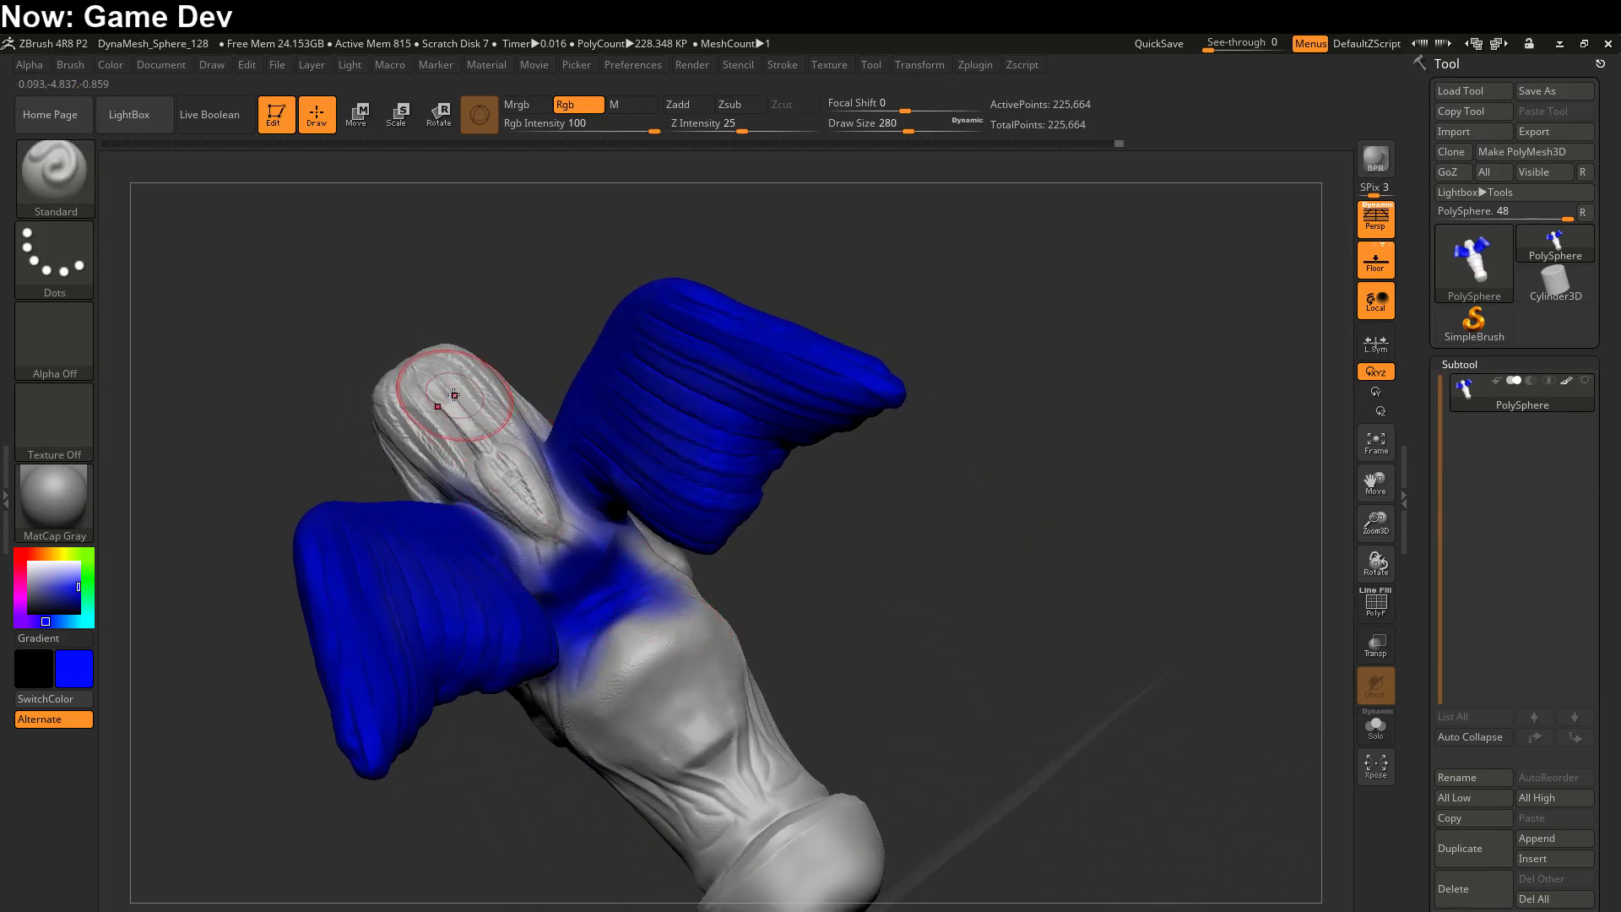
{"action": "mouse_move", "coordinate": [422, 366]}
{"action": "left_mouse_down"}
{"action": "mouse_move", "coordinate": [396, 365]}
{"action": "mouse_move", "coordinate": [451, 365]}
{"action": "mouse_move", "coordinate": [503, 415]}
{"action": "left_mouse_up"}
{"action": "mouse_move", "coordinate": [633, 638]}
{"action": "left_mouse_down"}
{"action": "mouse_move", "coordinate": [642, 711]}
{"action": "mouse_move", "coordinate": [675, 743]}
{"action": "mouse_move", "coordinate": [650, 777]}
{"action": "mouse_move", "coordinate": [735, 810]}
{"action": "mouse_move", "coordinate": [745, 748]}
{"action": "mouse_move", "coordinate": [843, 670]}
{"action": "mouse_move", "coordinate": [847, 723]}
{"action": "mouse_move", "coordinate": [896, 502]}
{"action": "mouse_move", "coordinate": [868, 525]}
{"action": "mouse_move", "coordinate": [853, 515]}
{"action": "mouse_move", "coordinate": [868, 561]}
{"action": "mouse_move", "coordinate": [832, 534]}
{"action": "mouse_move", "coordinate": [713, 549]}
{"action": "mouse_move", "coordinate": [801, 577]}
{"action": "left_mouse_up"}
{"action": "key", "text": "s"}
{"action": "left_click_drag", "start_coordinate": [589, 312], "coordinate": [591, 650]}
{"action": "left_click_drag", "start_coordinate": [736, 556], "coordinate": [677, 628]}
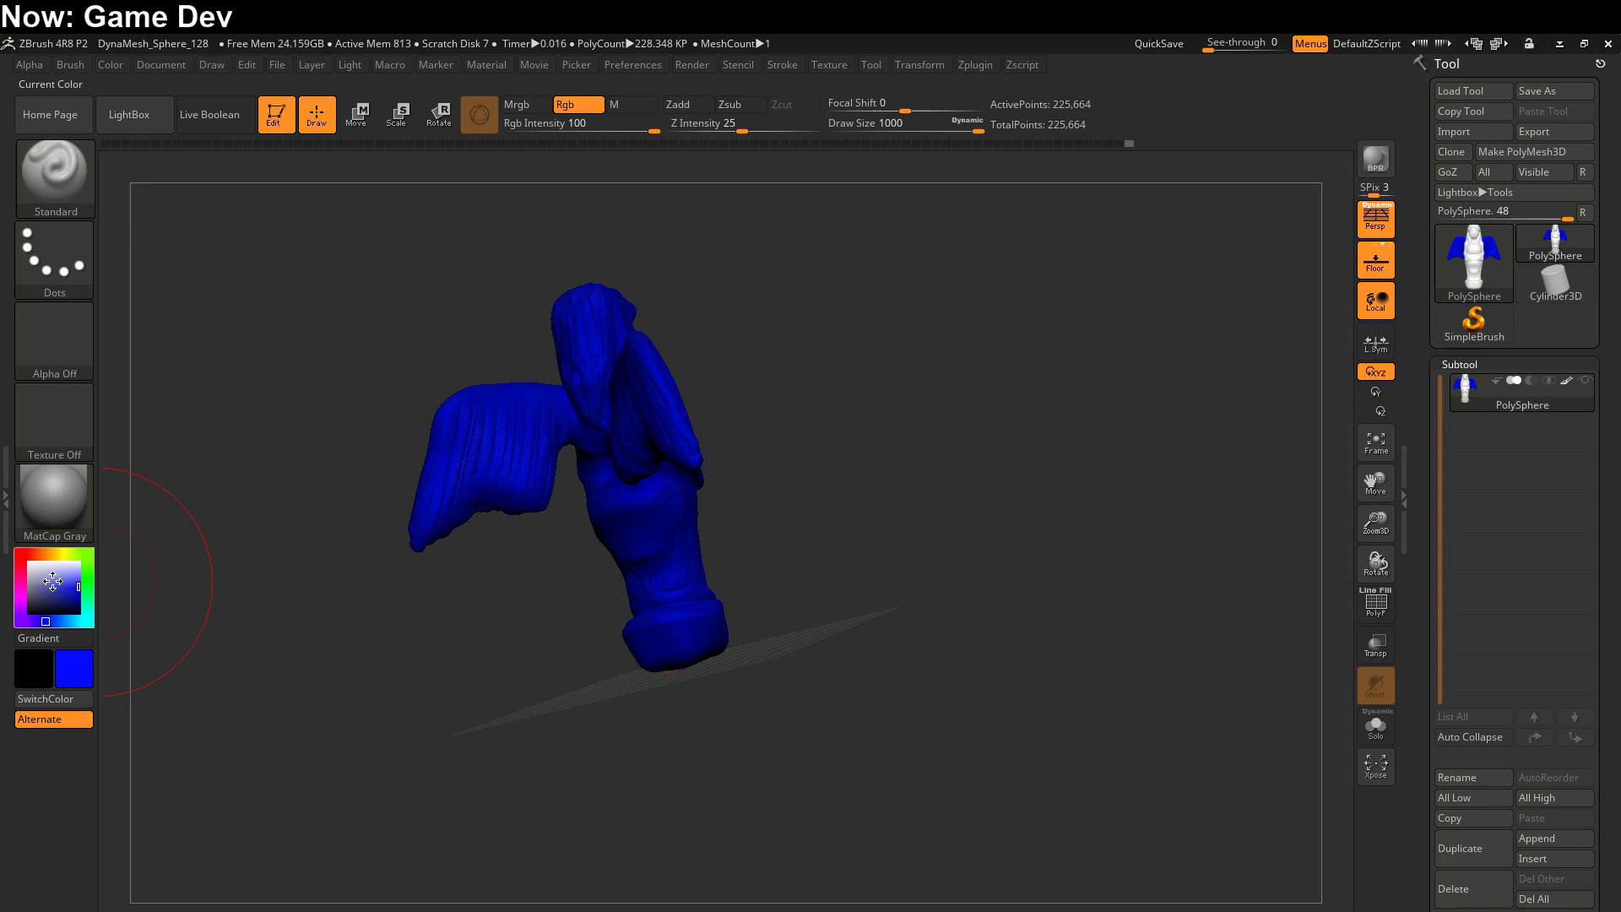
- Paint the face, front hair, chest and clasped hands white at brush size 344
{"action": "left_click", "coordinate": [29, 563]}
{"action": "left_click_drag", "start_coordinate": [751, 591], "coordinate": [904, 393]}
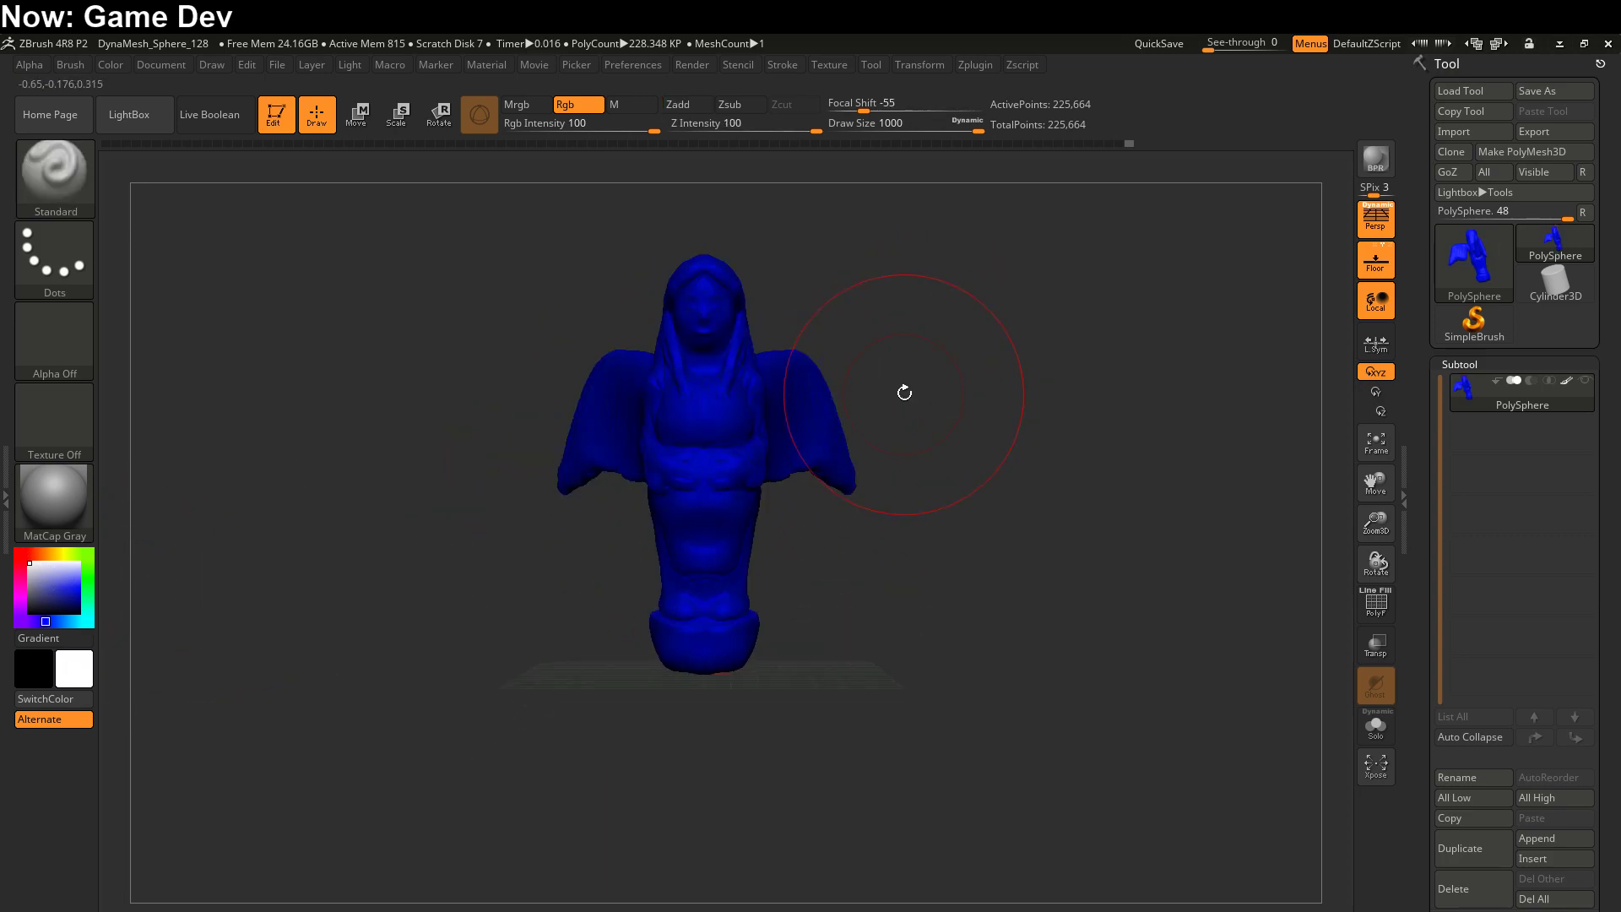
{"action": "right_click_drag", "start_coordinate": [904, 393], "coordinate": [910, 582], "text": "alt"}
{"action": "right_click_drag", "start_coordinate": [909, 517], "coordinate": [907, 614], "text": "ctrl"}
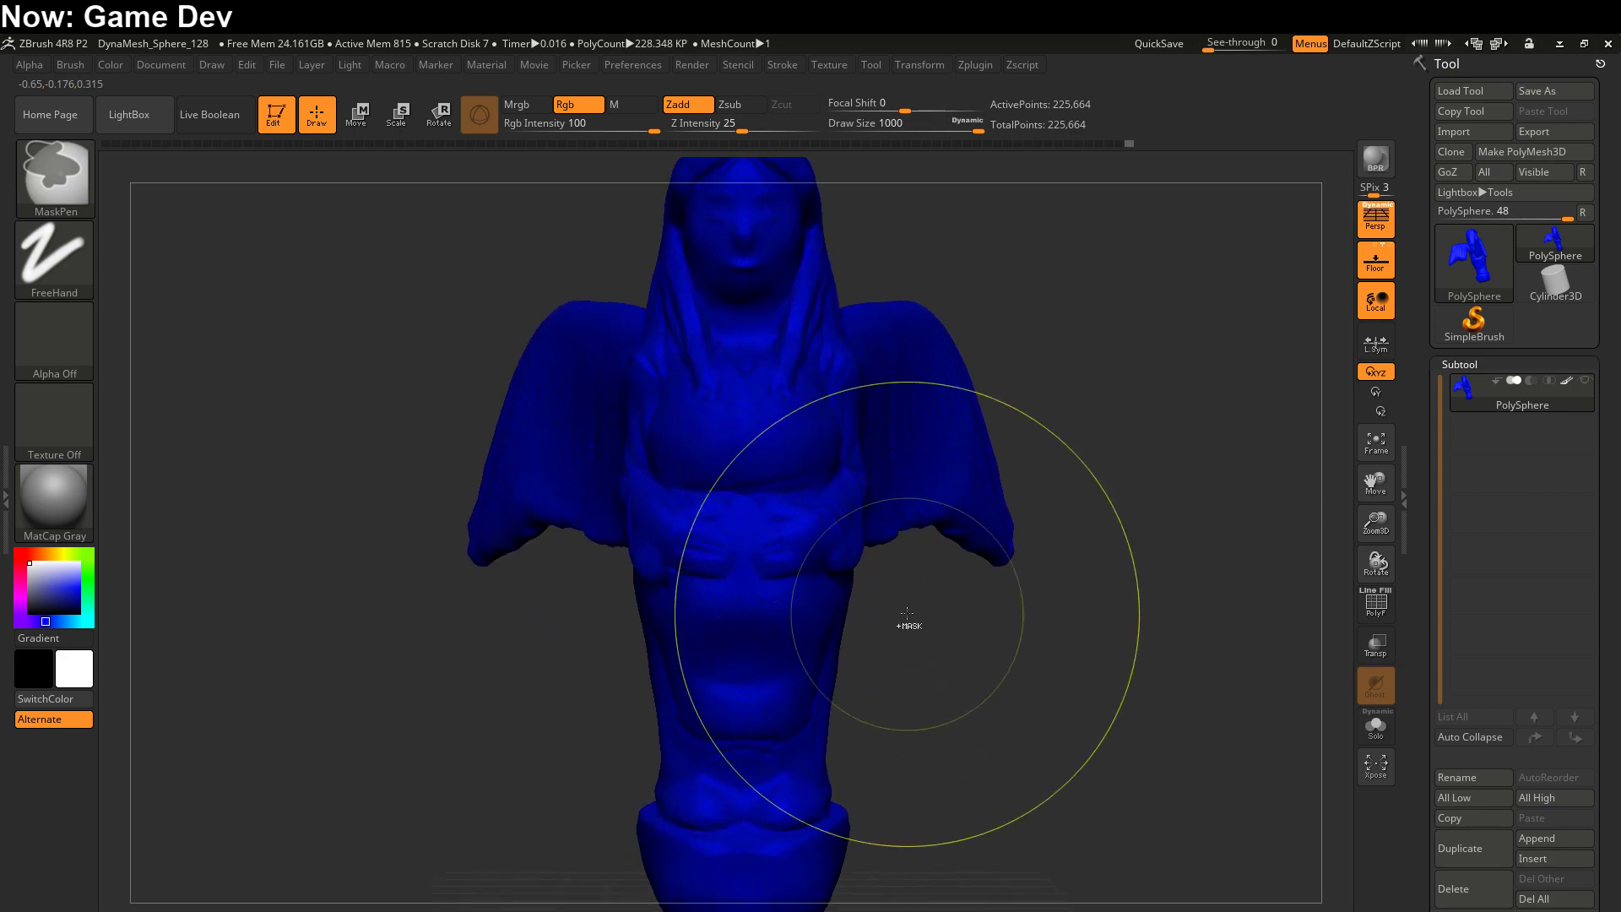
{"action": "right_click_drag", "start_coordinate": [946, 397], "coordinate": [923, 585], "text": "alt"}
{"action": "key", "text": "s"}
{"action": "right_click_drag", "start_coordinate": [917, 458], "coordinate": [898, 464]}
{"action": "key", "text": "s"}
{"action": "left_click_drag", "start_coordinate": [897, 464], "coordinate": [836, 463]}
{"action": "right_click_drag", "start_coordinate": [883, 404], "coordinate": [892, 407], "text": "shift"}
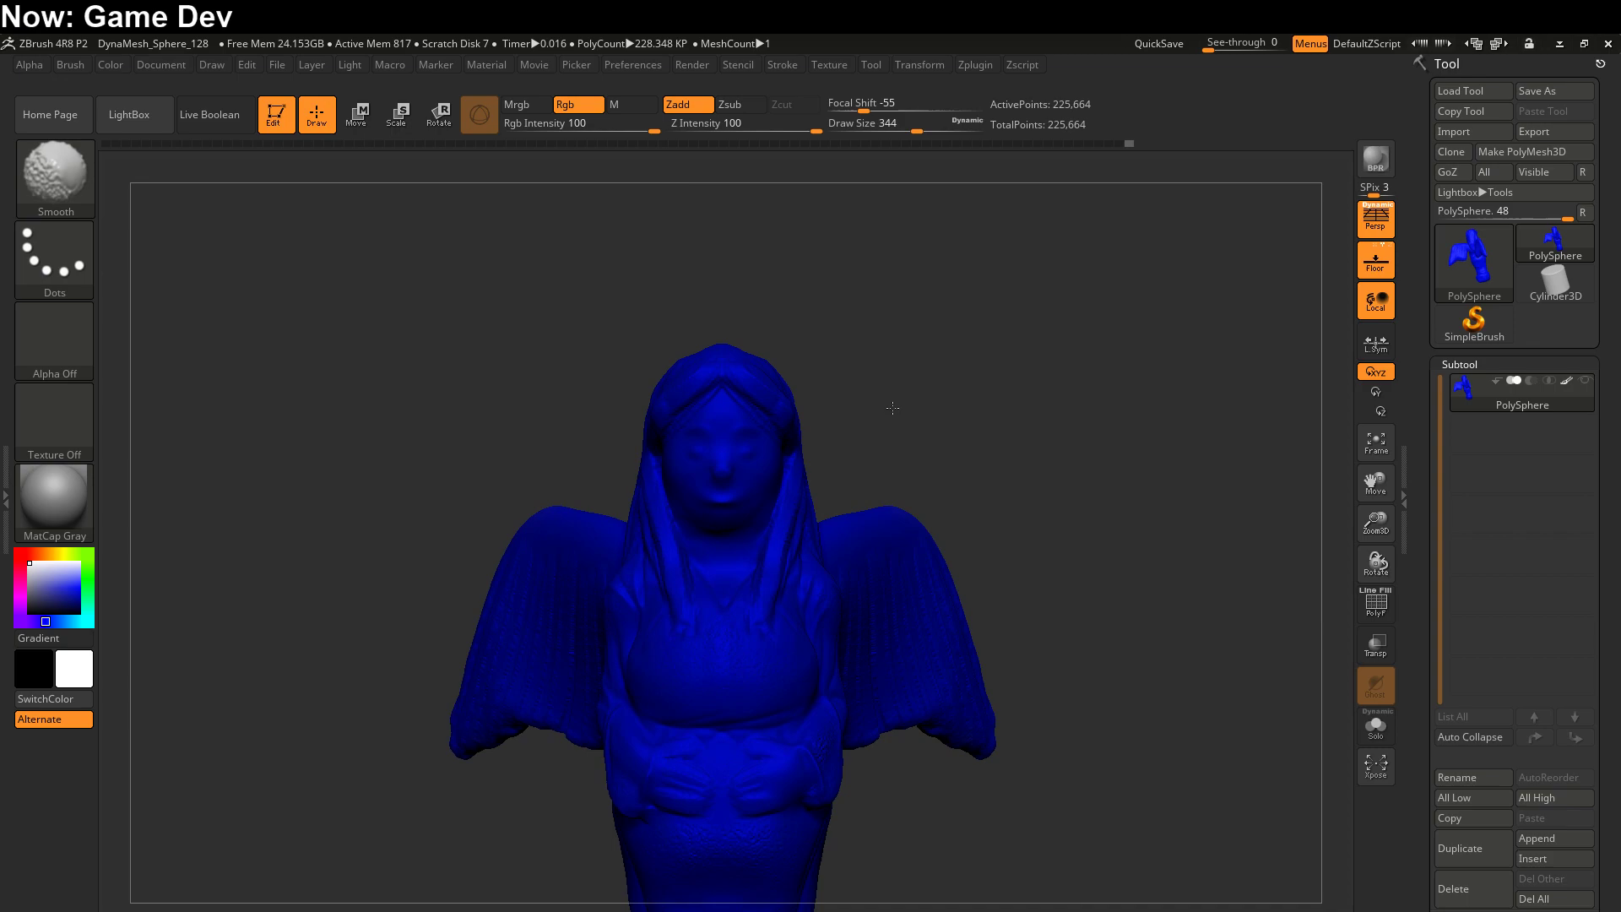
{"action": "mouse_move", "coordinate": [723, 456]}
{"action": "left_mouse_down"}
{"action": "mouse_move", "coordinate": [746, 456]}
{"action": "mouse_move", "coordinate": [748, 531]}
{"action": "mouse_move", "coordinate": [786, 526]}
{"action": "mouse_move", "coordinate": [753, 611]}
{"action": "mouse_move", "coordinate": [726, 591]}
{"action": "left_mouse_up"}
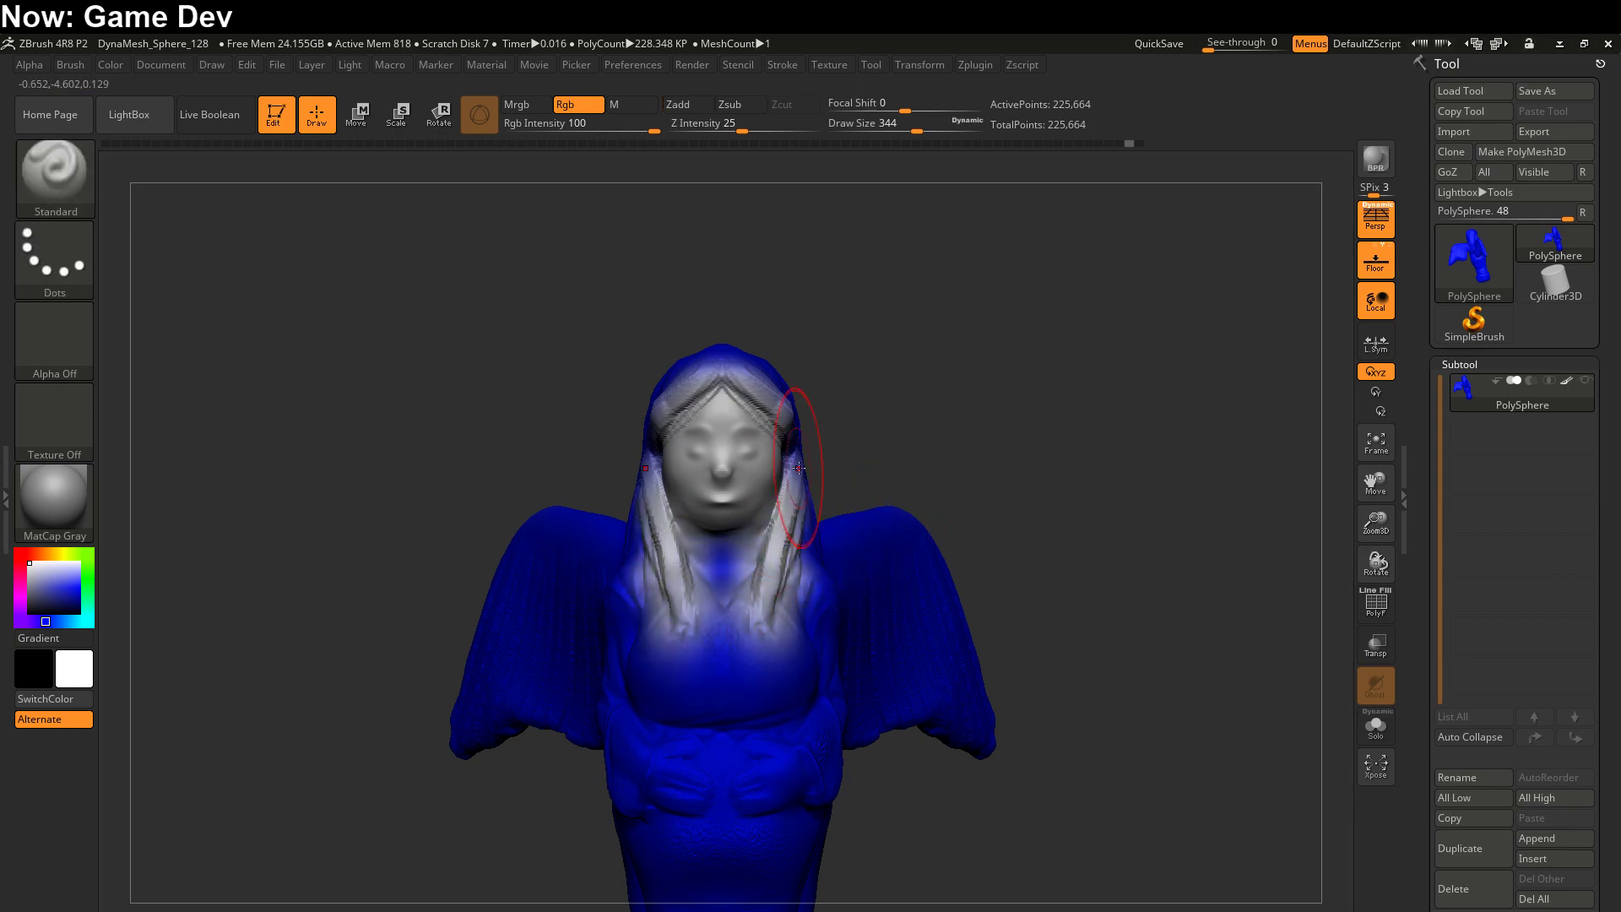
{"action": "mouse_move", "coordinate": [803, 414]}
{"action": "left_mouse_down"}
{"action": "mouse_move", "coordinate": [803, 749]}
{"action": "mouse_move", "coordinate": [692, 813]}
{"action": "mouse_move", "coordinate": [607, 802]}
{"action": "mouse_move", "coordinate": [726, 853]}
{"action": "mouse_move", "coordinate": [566, 785]}
{"action": "mouse_move", "coordinate": [720, 816]}
{"action": "left_mouse_up"}
{"action": "left_click_drag", "start_coordinate": [823, 781], "coordinate": [796, 597]}
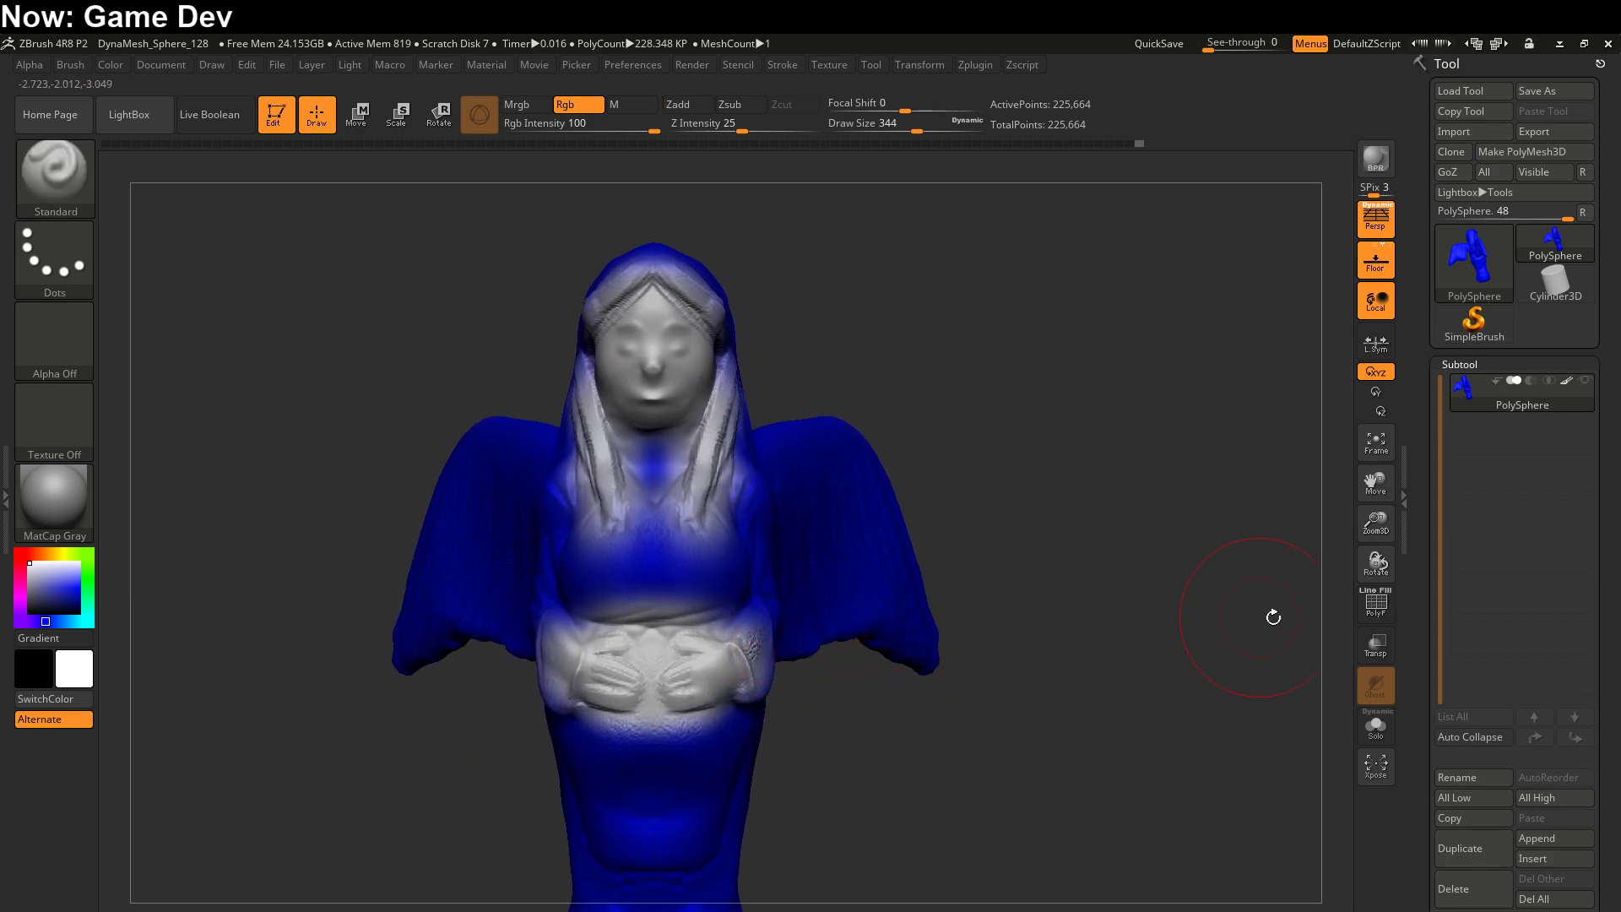
- Duplicate the statue subtool and set ZRemesher to Target Polygons 0.1, Use Polypaint, ColorDensity 2
{"action": "left_click", "coordinate": [1473, 850]}
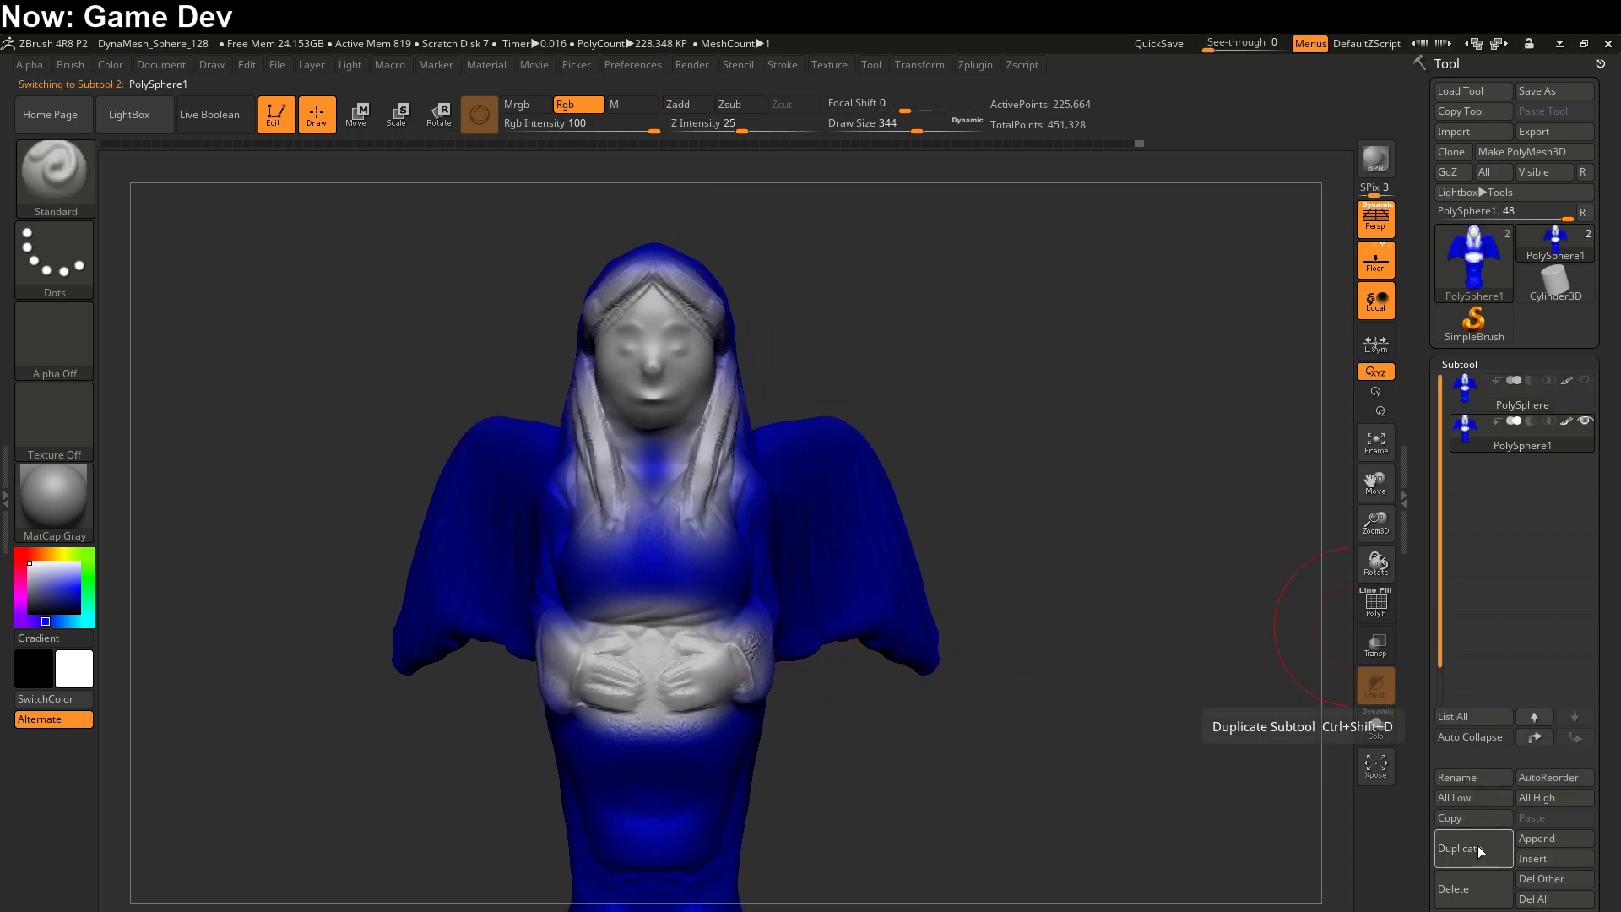
{"action": "scroll", "coordinate": [1435, 617], "scroll_direction": "down", "scroll_amount": 10}
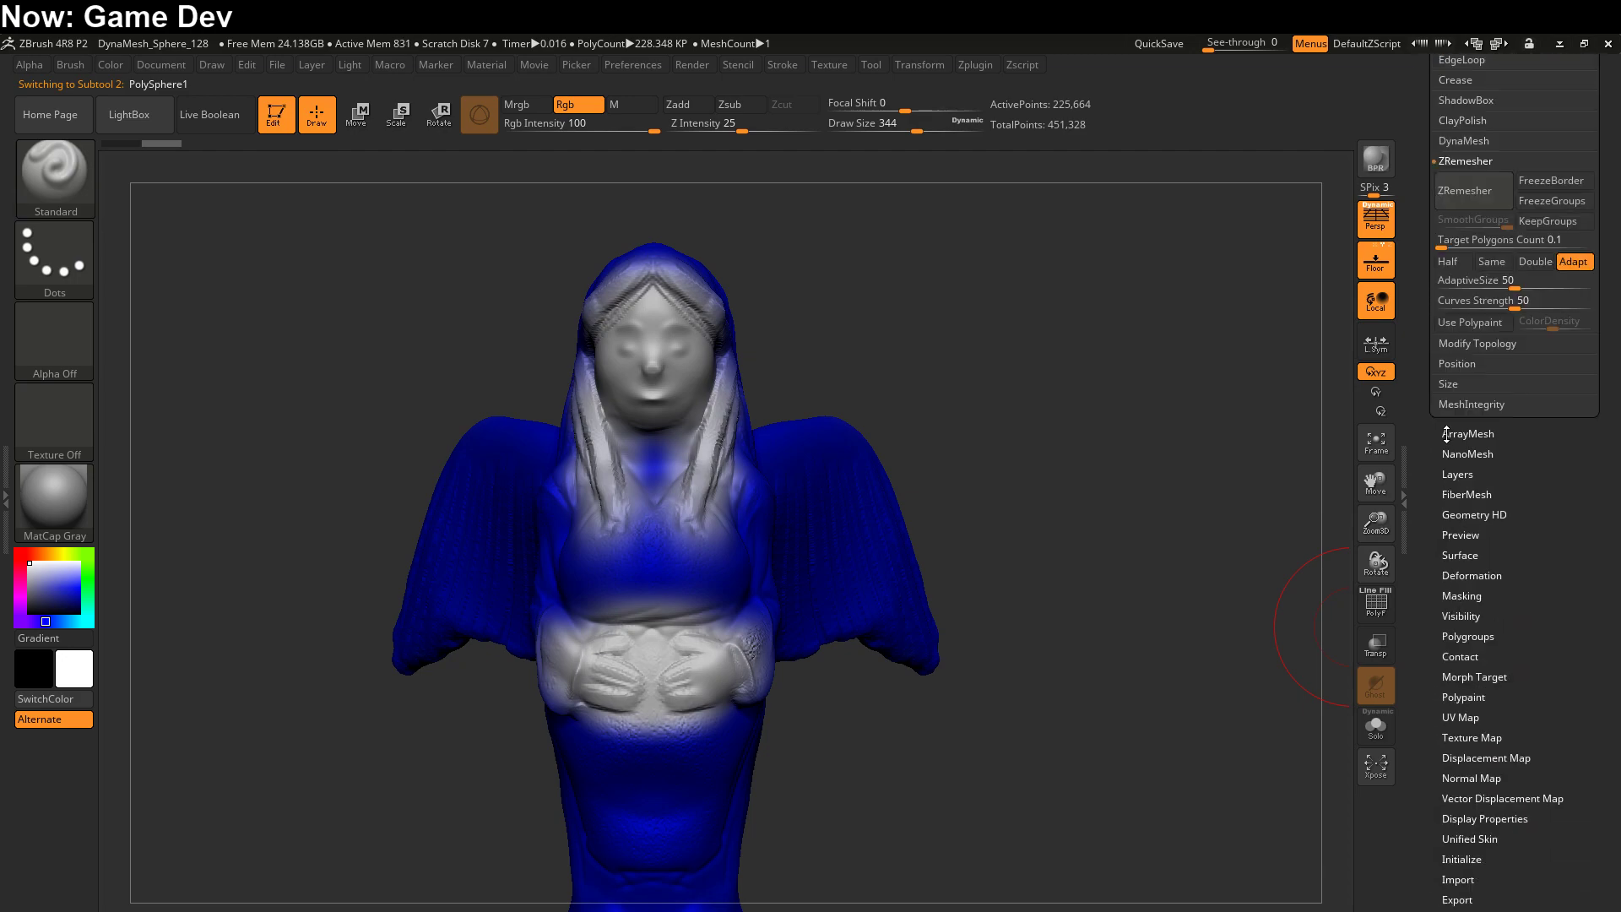
{"action": "left_click", "coordinate": [1473, 240]}
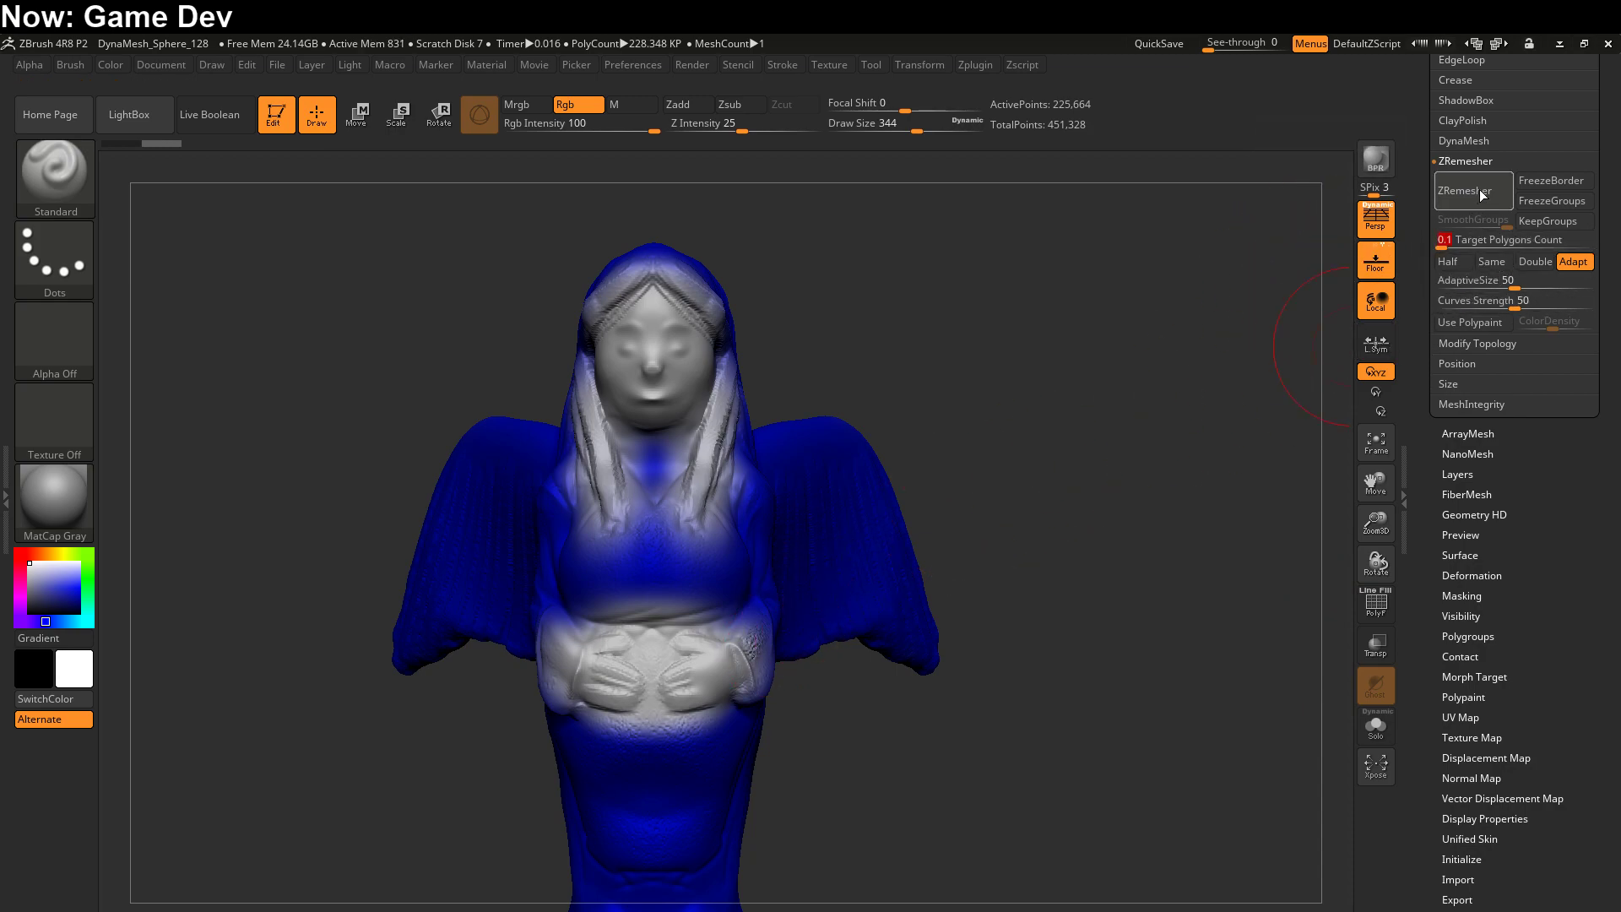
{"action": "left_click", "coordinate": [1485, 309]}
{"action": "left_click", "coordinate": [1486, 322]}
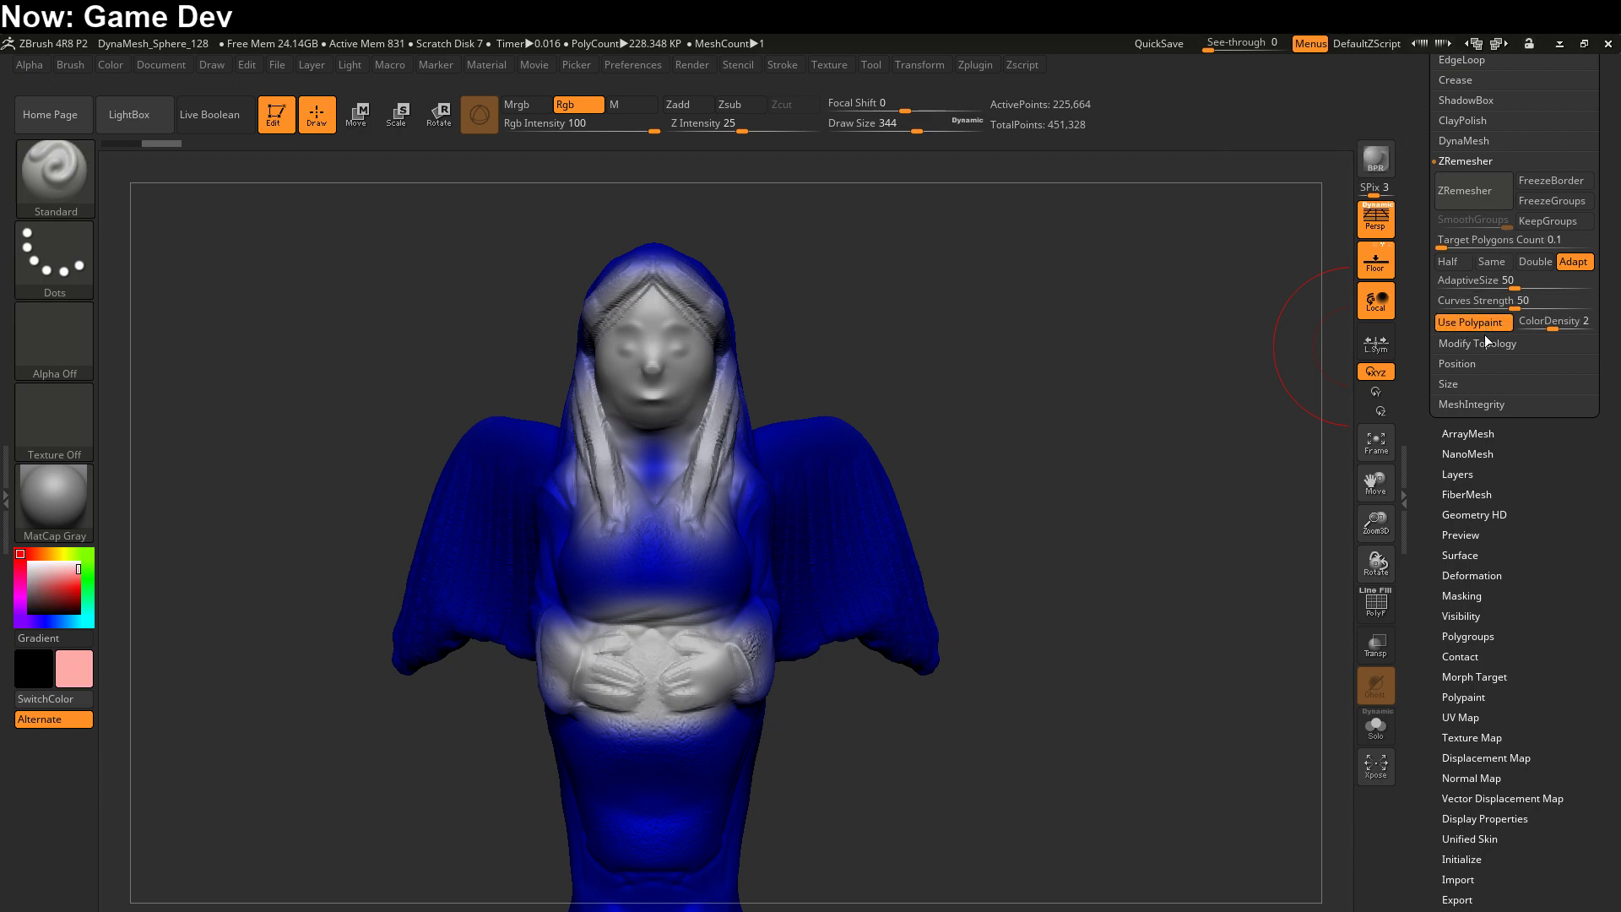
{"action": "left_click", "coordinate": [1552, 325]}
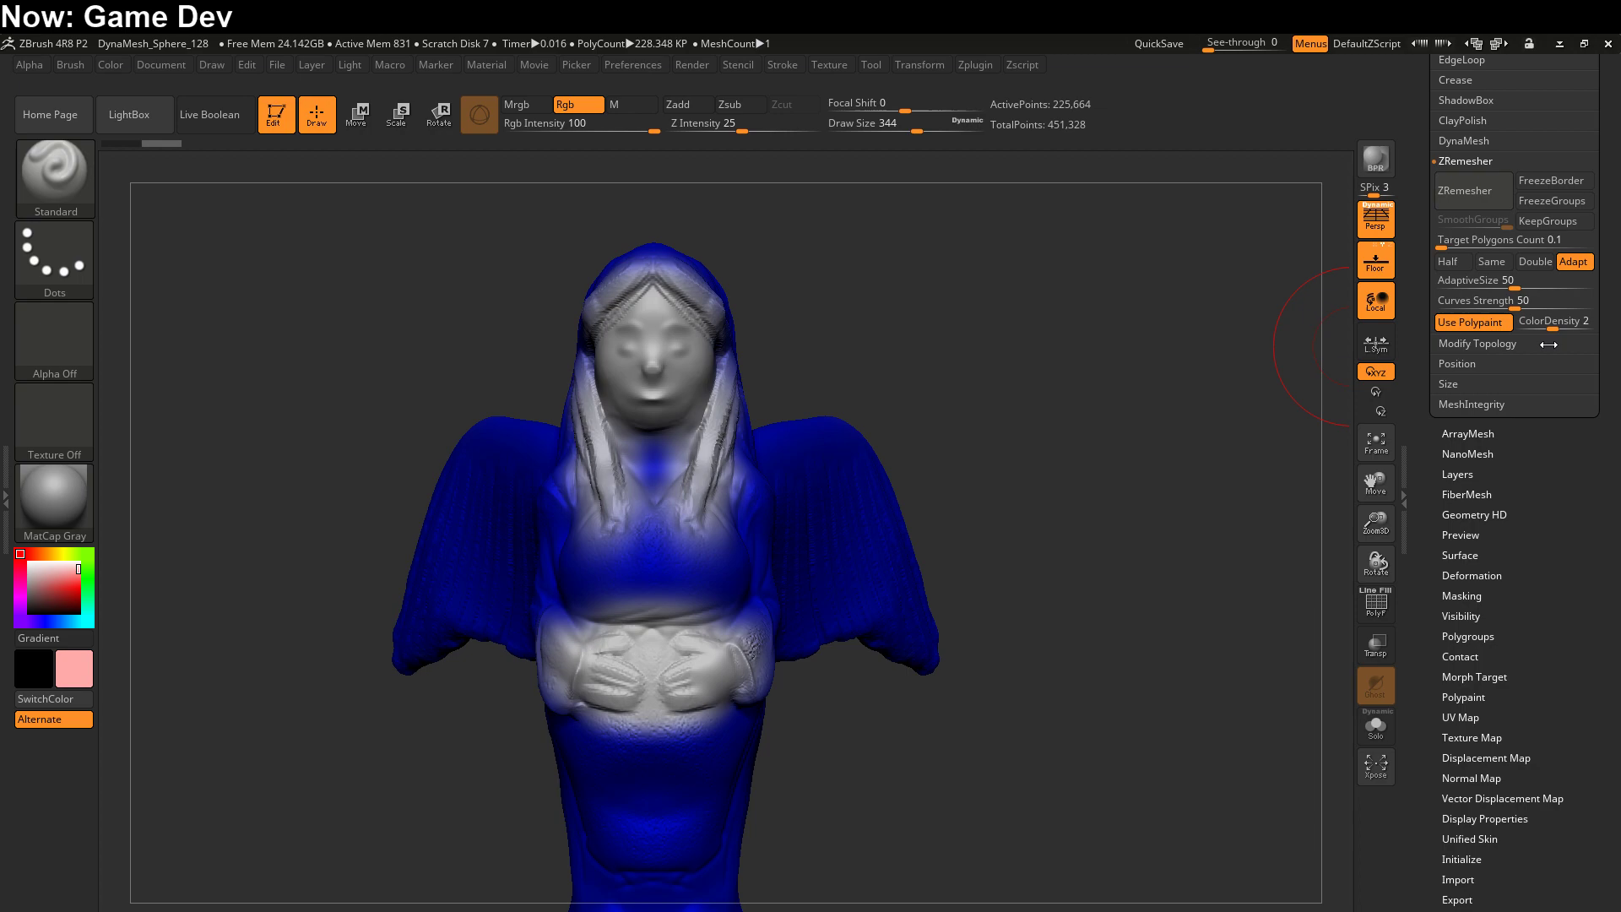
- Run a trial ZRemesher pass, inspect the 546-point result, then undo it
{"action": "left_click", "coordinate": [1486, 200]}
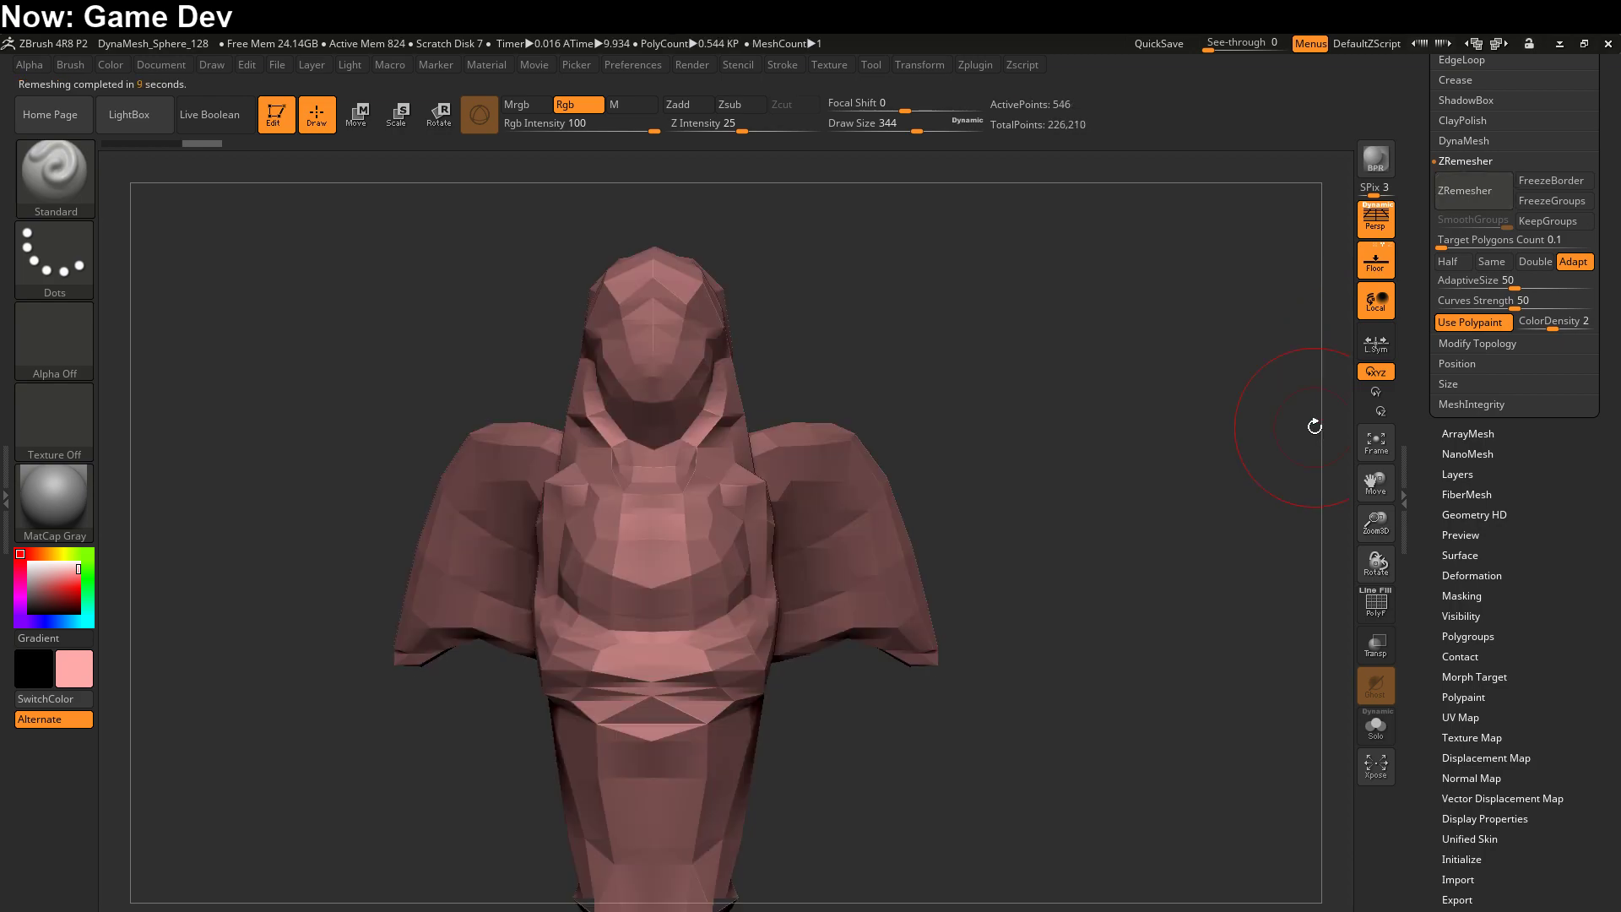
{"action": "mouse_move", "coordinate": [1315, 426]}
{"action": "left_mouse_down"}
{"action": "mouse_move", "coordinate": [994, 543]}
{"action": "mouse_move", "coordinate": [938, 528]}
{"action": "mouse_move", "coordinate": [1025, 595]}
{"action": "mouse_move", "coordinate": [1060, 496]}
{"action": "mouse_move", "coordinate": [1086, 540]}
{"action": "mouse_move", "coordinate": [994, 530]}
{"action": "mouse_move", "coordinate": [929, 549]}
{"action": "left_mouse_up"}
{"action": "key", "text": "ctrl"}
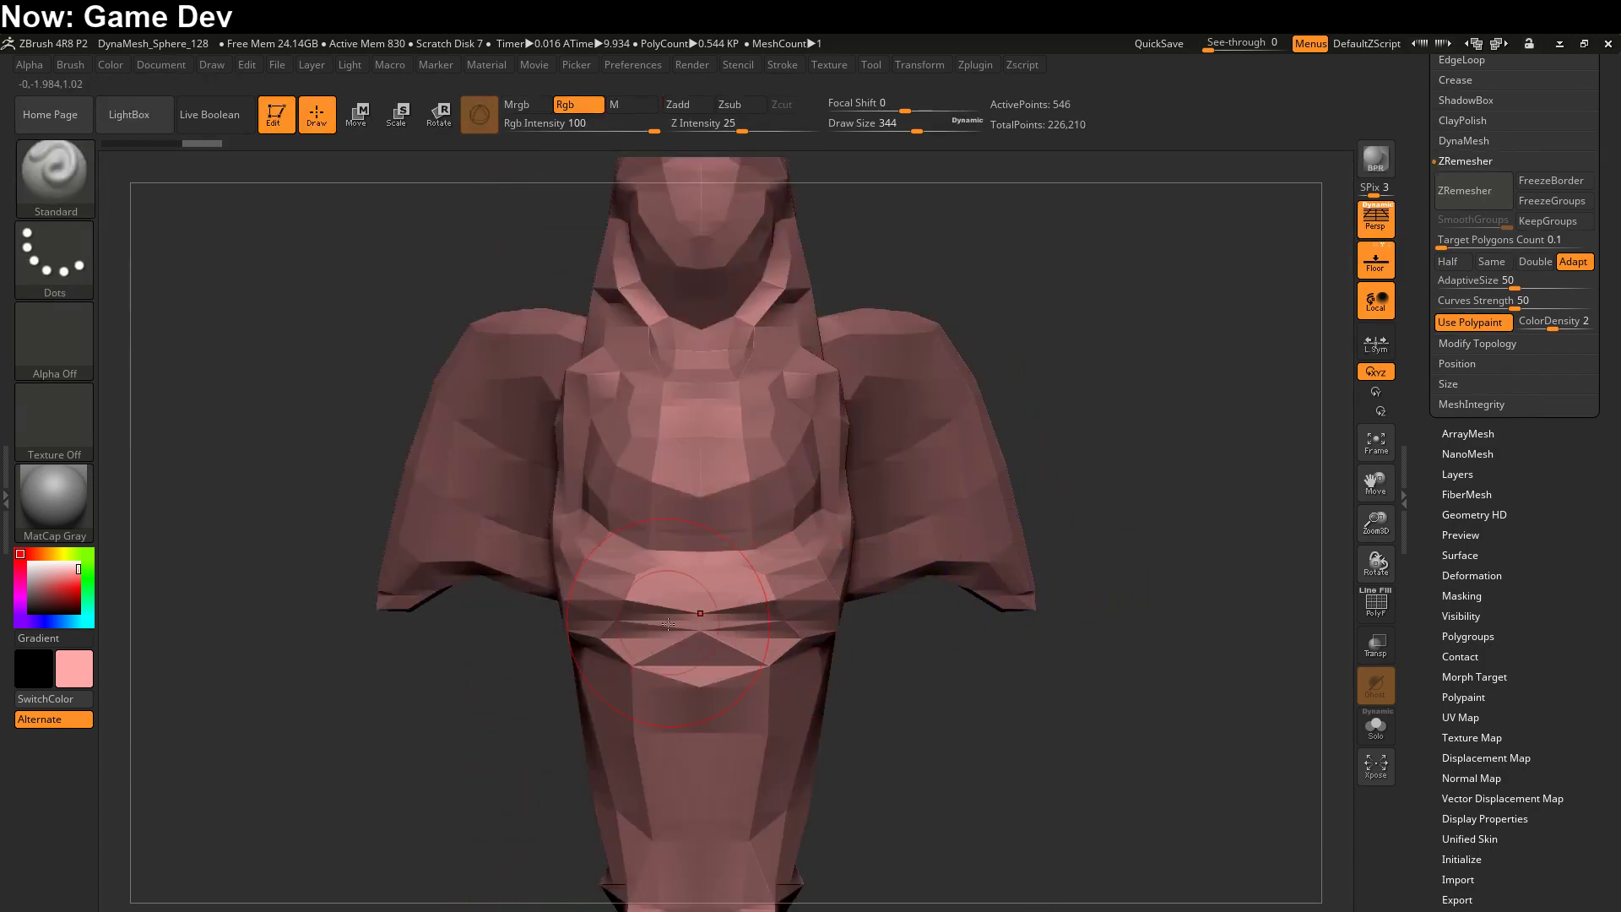
{"action": "key", "text": "ctrl+z"}
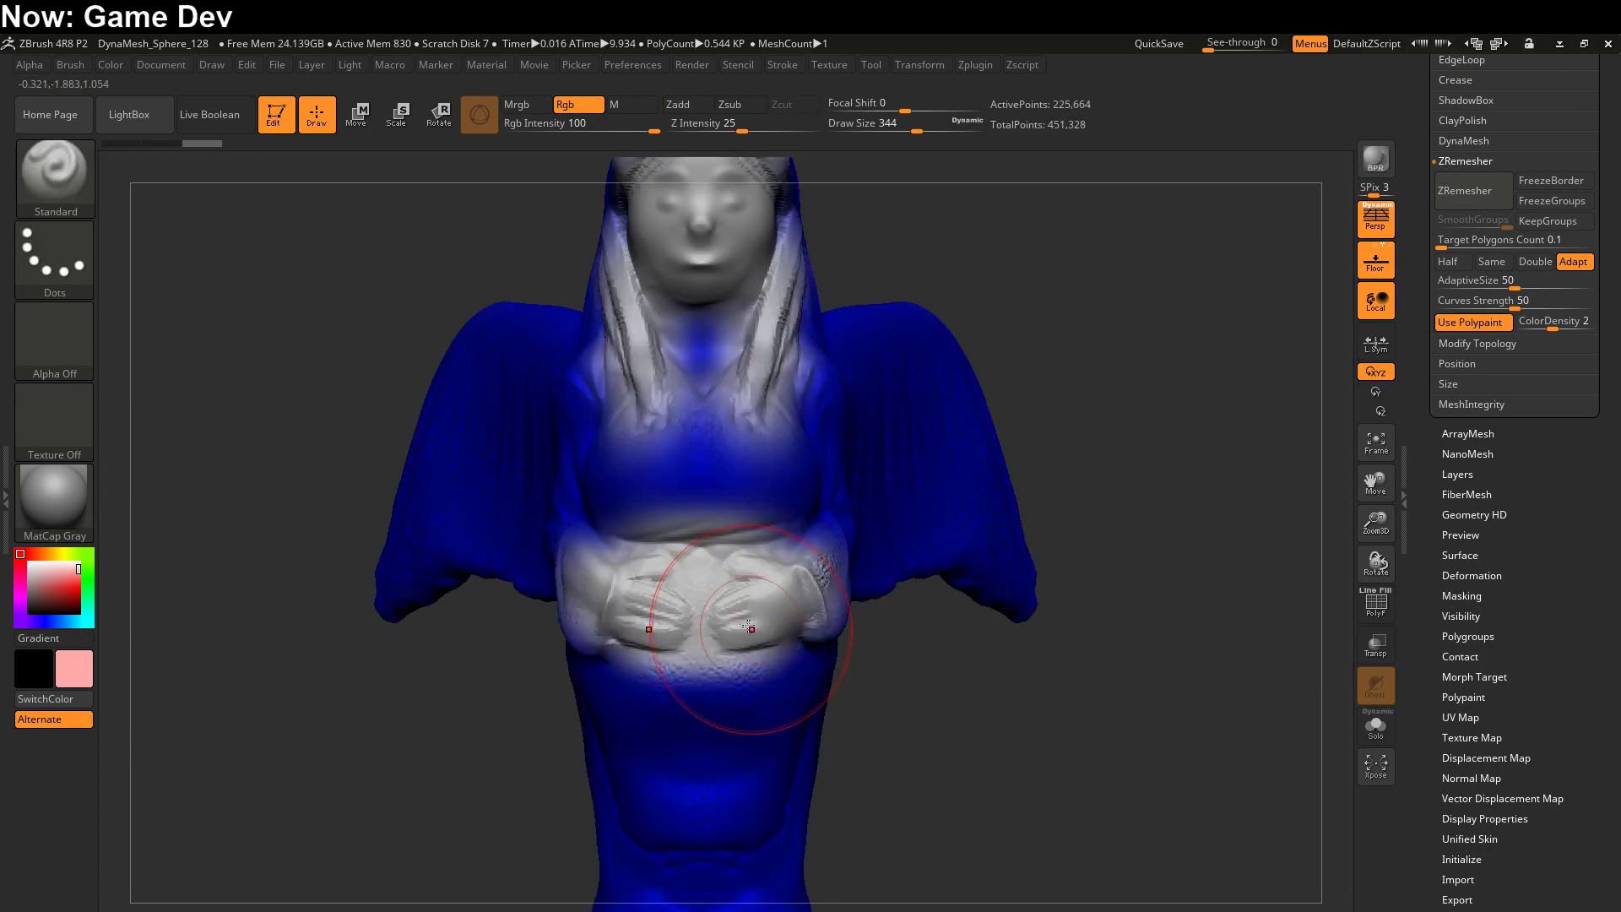
- Draw ZRemesherGuide curves at size 77 across the clasped hands and beside the right hand
{"action": "left_click", "coordinate": [76, 189]}
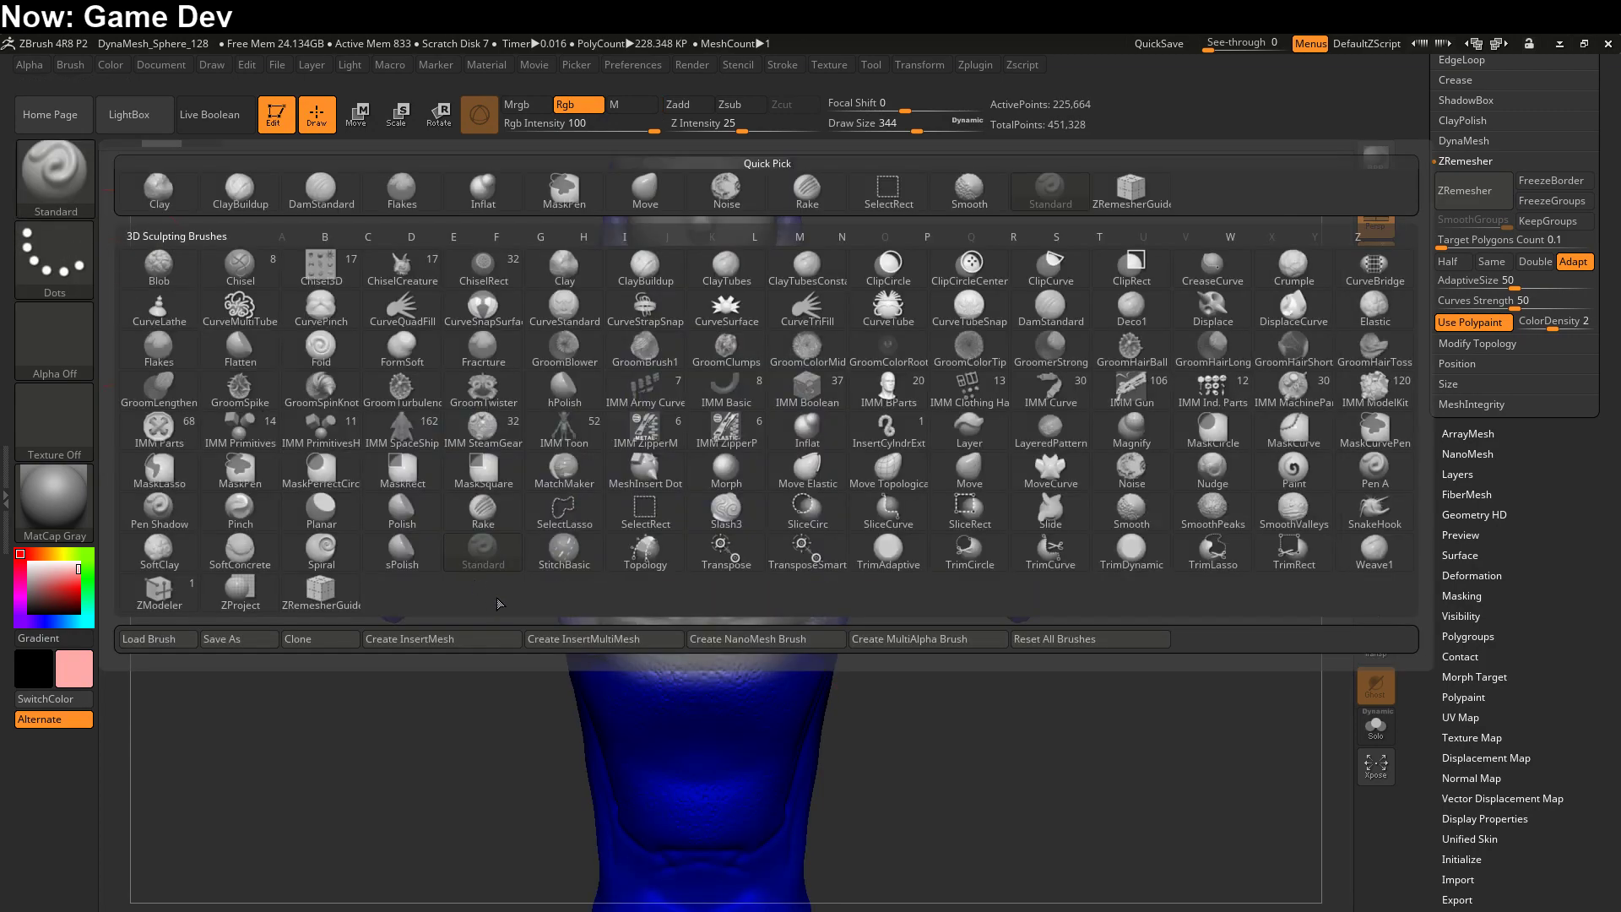
{"action": "left_click", "coordinate": [321, 591]}
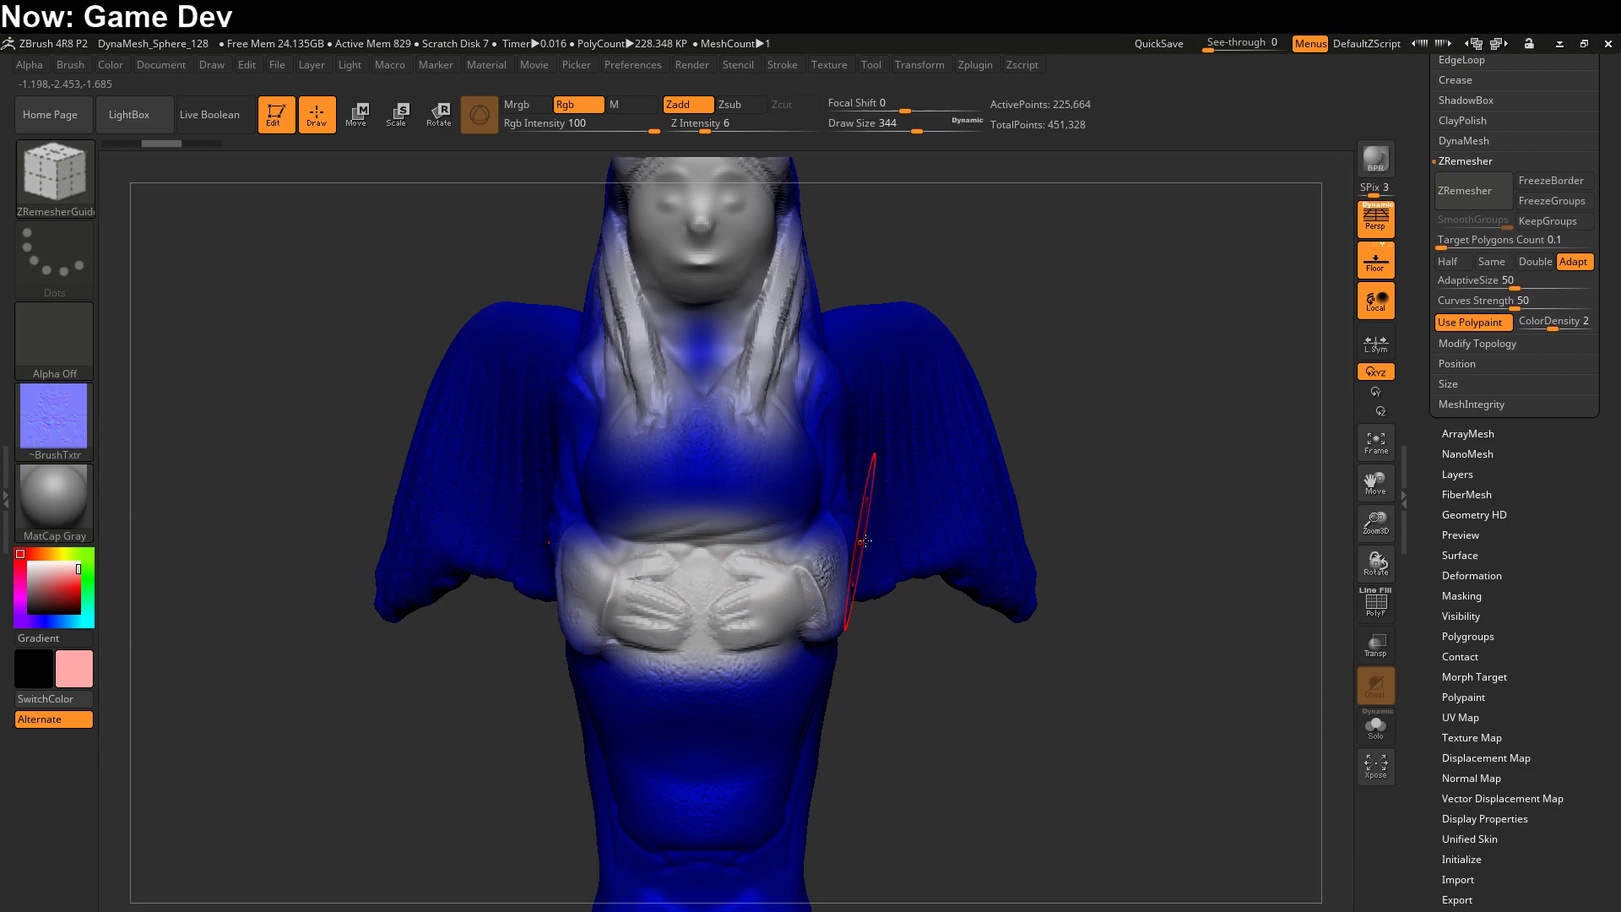
{"action": "key", "text": "s"}
{"action": "left_click_drag", "start_coordinate": [937, 525], "coordinate": [892, 526]}
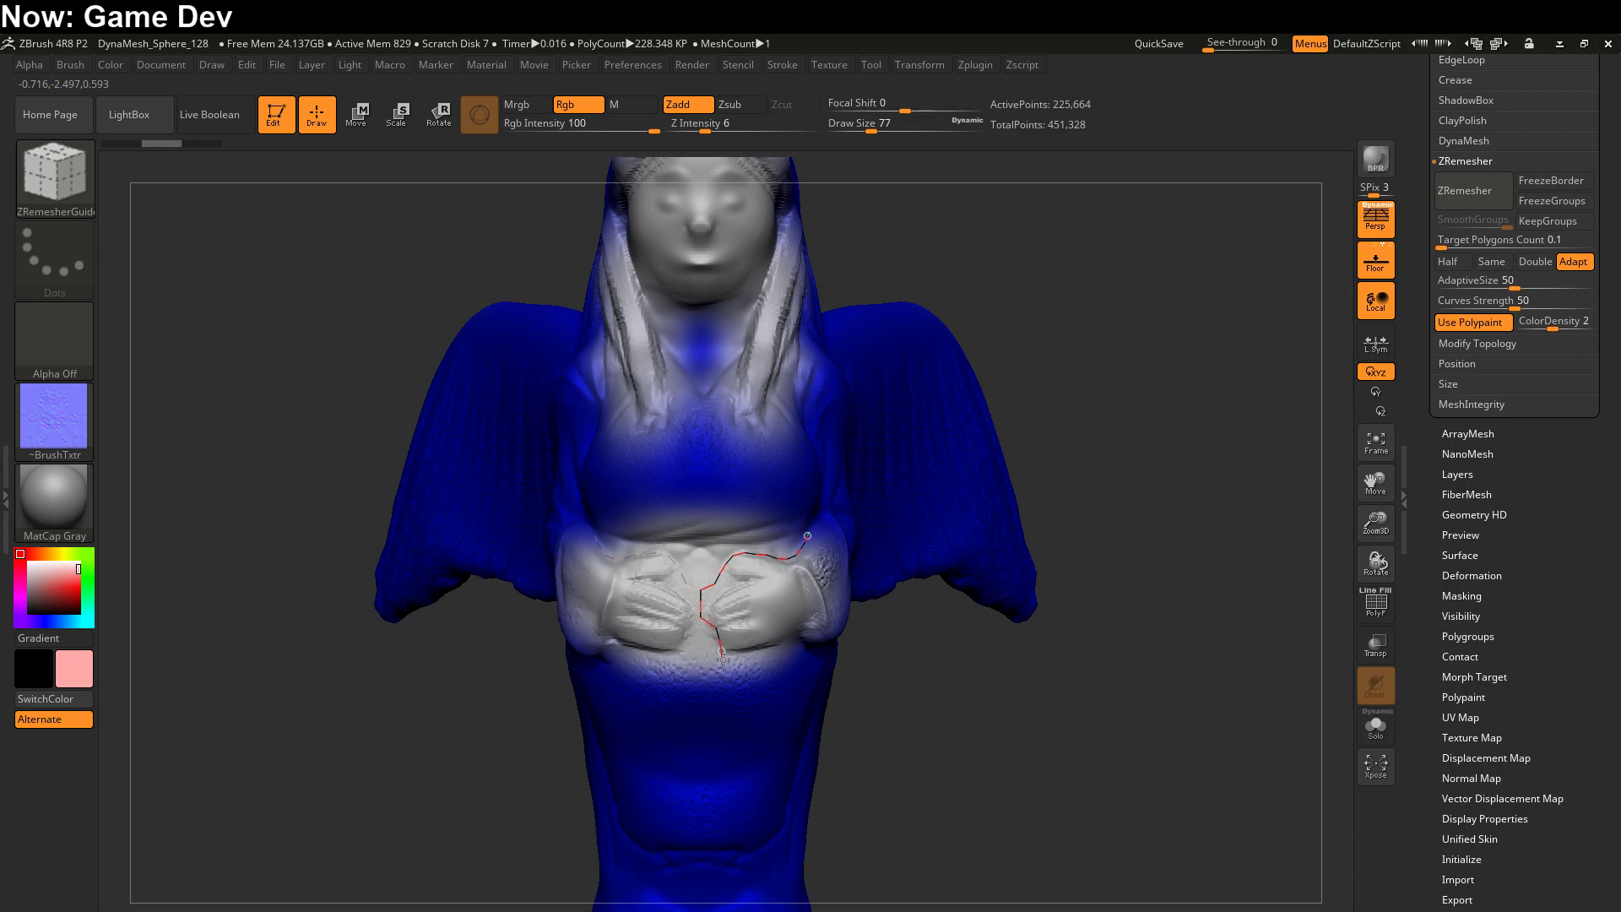
{"action": "left_click_drag", "start_coordinate": [792, 633], "coordinate": [828, 593]}
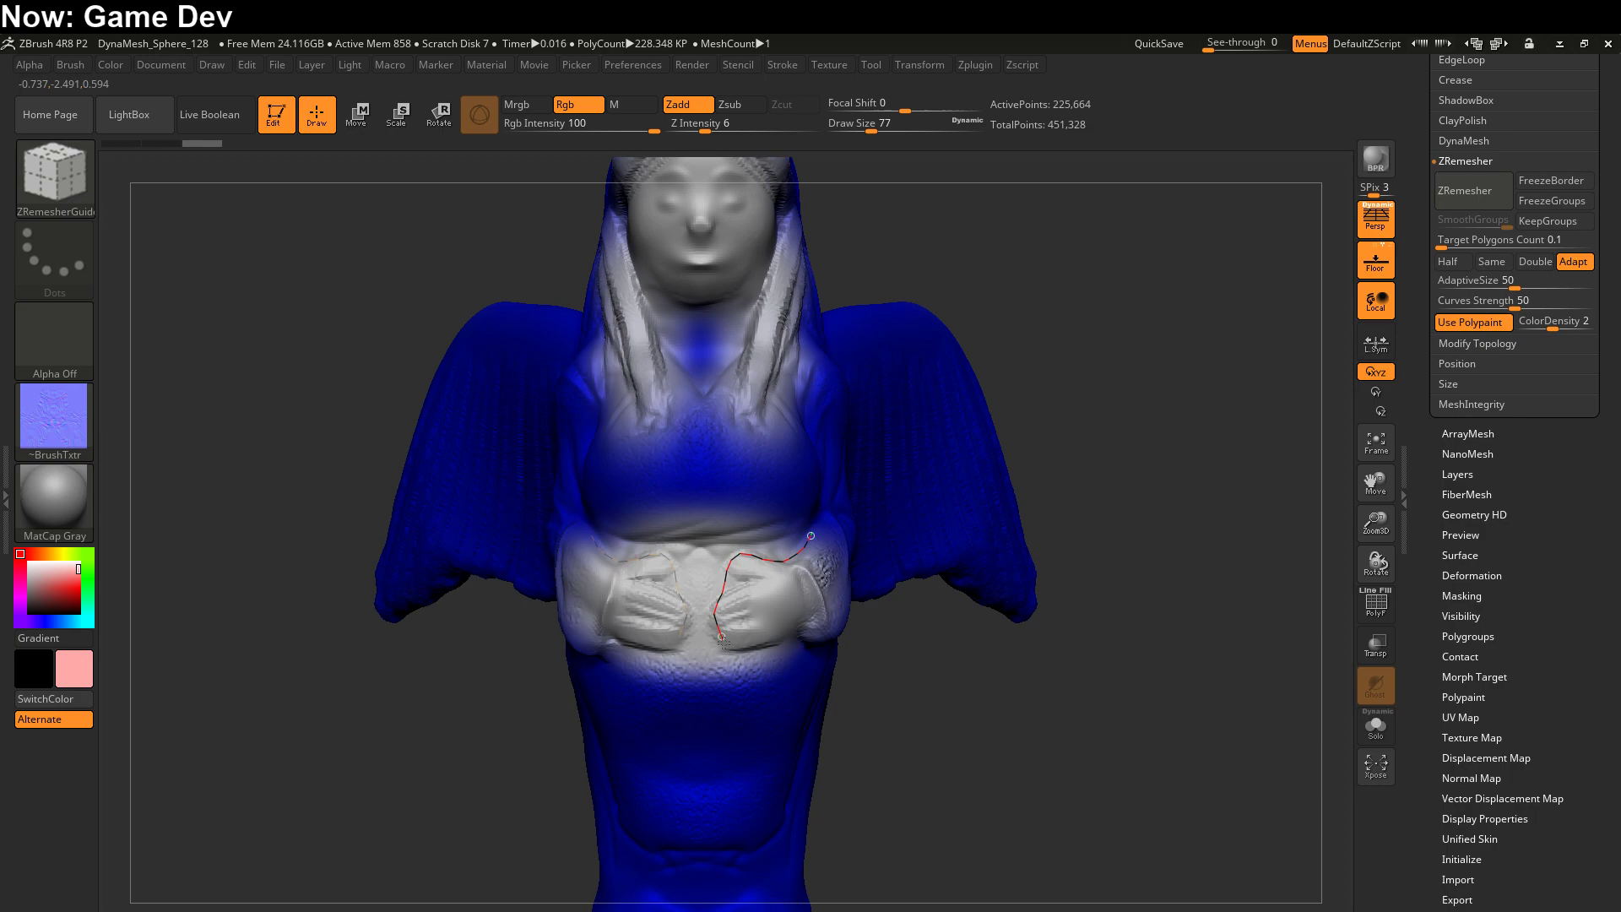
{"action": "mouse_move", "coordinate": [867, 605]}
{"action": "left_mouse_down"}
{"action": "mouse_move", "coordinate": [854, 623]}
{"action": "mouse_move", "coordinate": [864, 609]}
{"action": "left_mouse_up"}
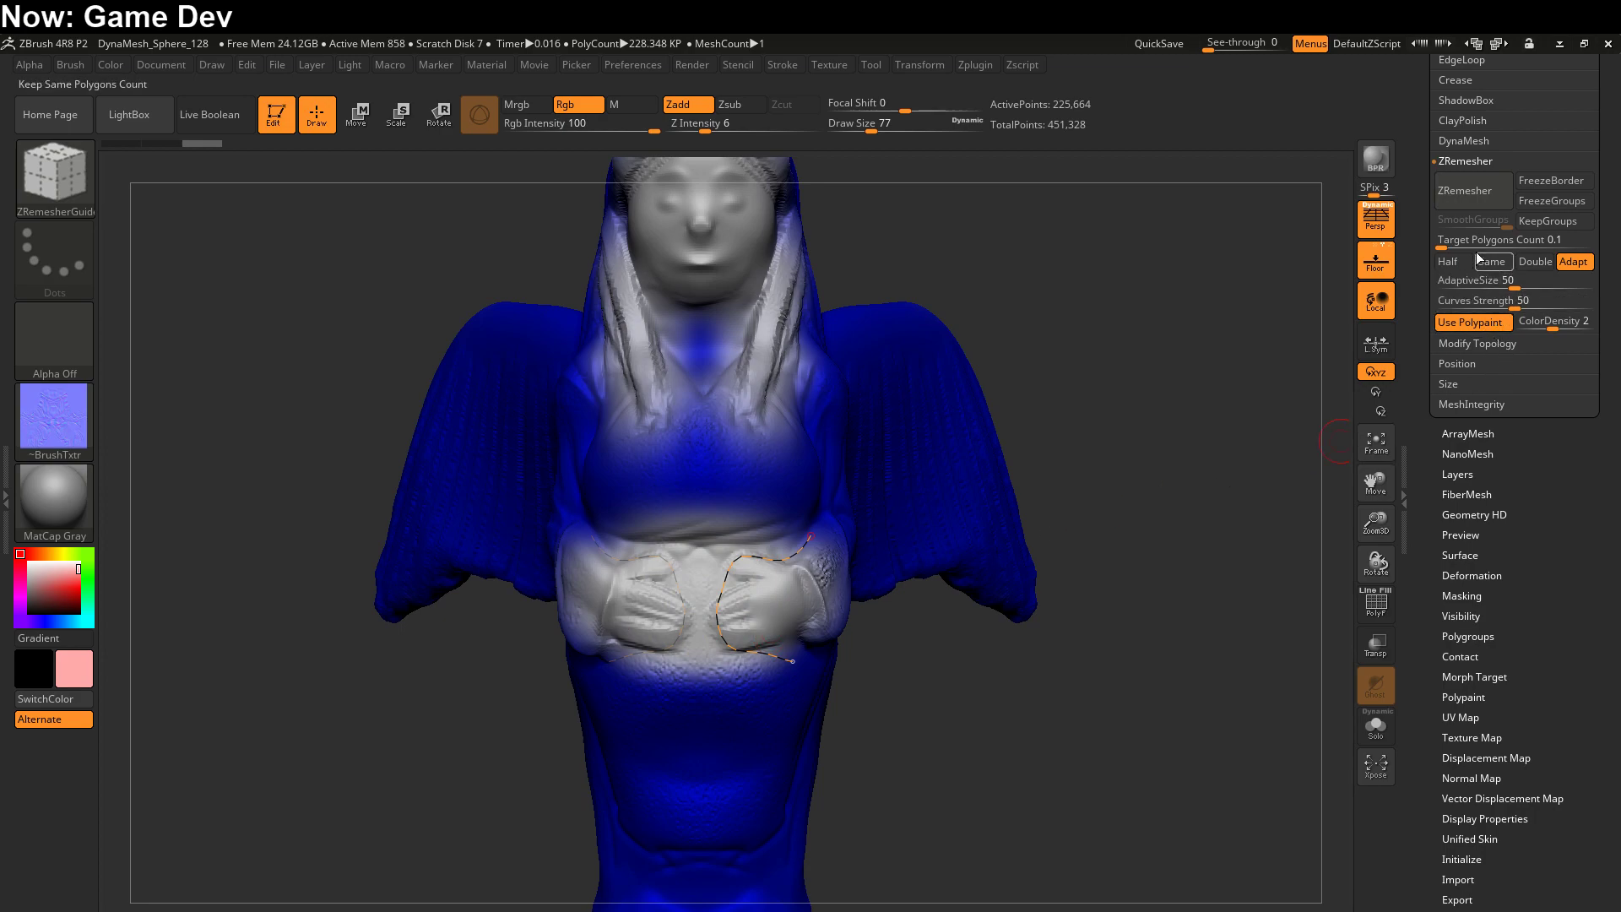
- Run ZRemesher with the hand guides into a 621-point mesh and orbit to inspect it
{"action": "left_click", "coordinate": [1471, 192]}
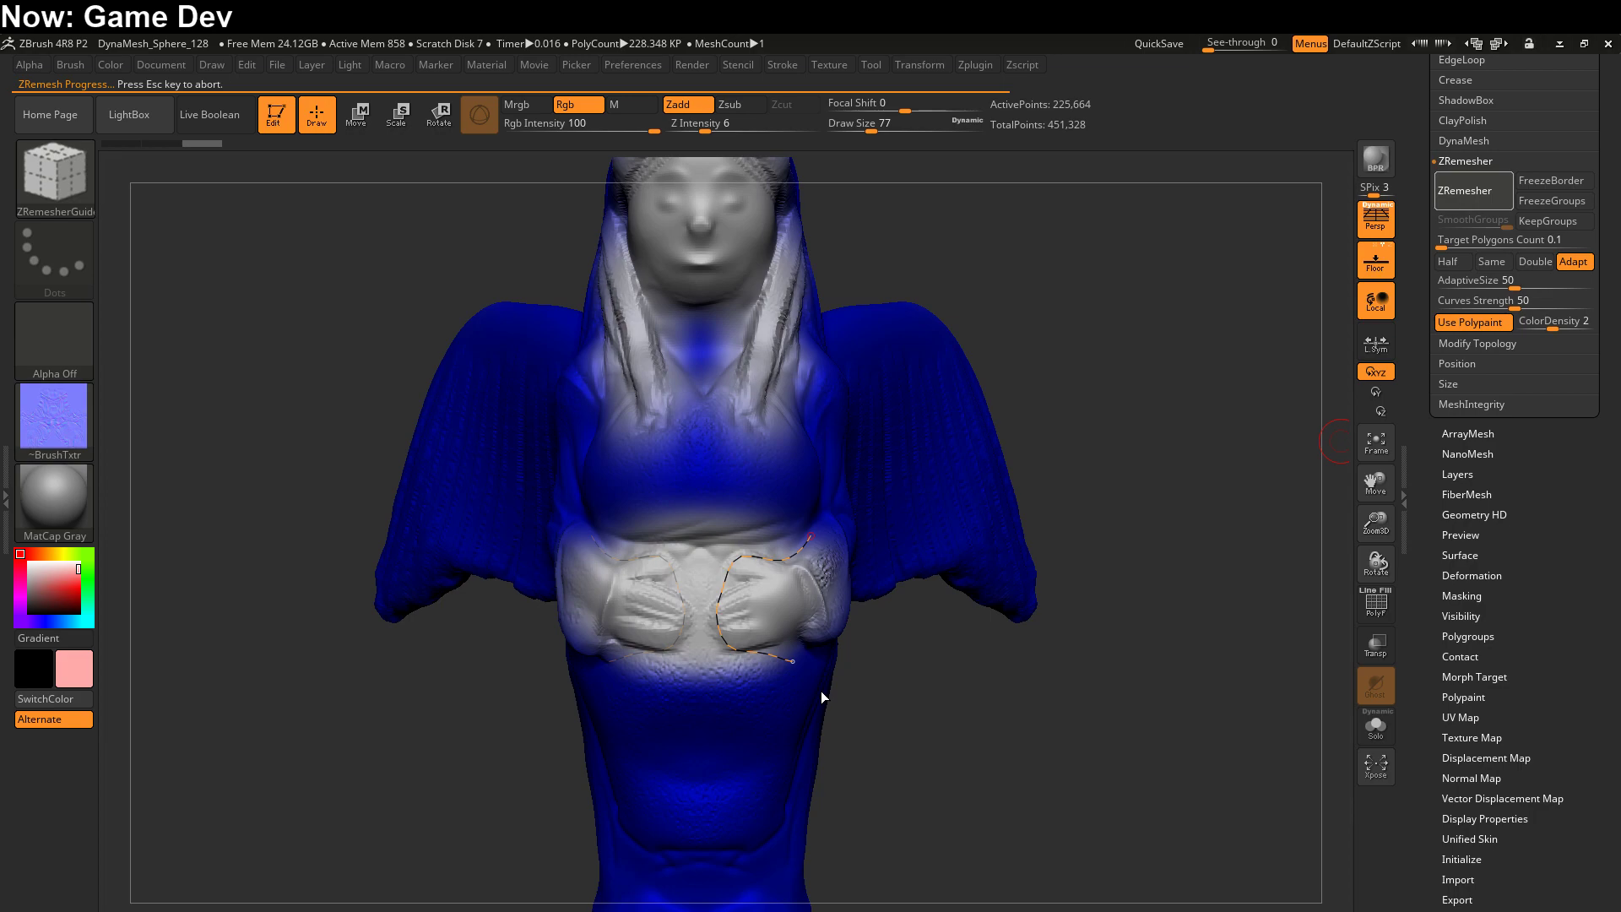
{"action": "mouse_move", "coordinate": [820, 691]}
{"action": "right_mouse_down"}
{"action": "mouse_move", "coordinate": [743, 699]}
{"action": "mouse_move", "coordinate": [781, 690]}
{"action": "mouse_move", "coordinate": [817, 709]}
{"action": "right_mouse_up"}
{"action": "left_click_drag", "start_coordinate": [817, 709], "coordinate": [858, 608]}
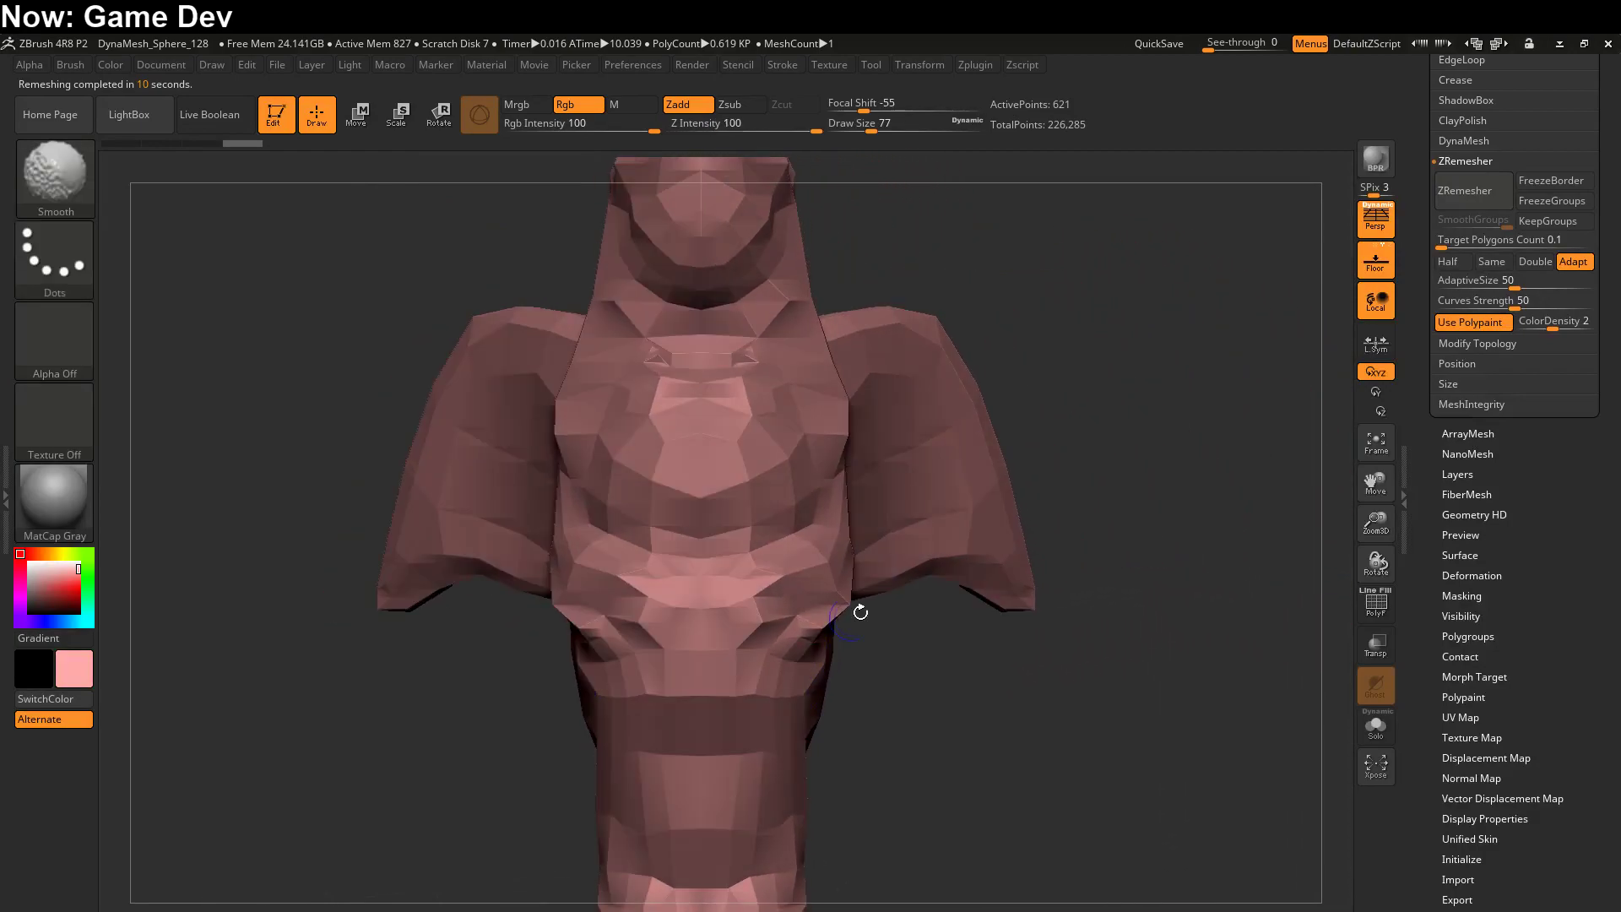
{"action": "left_click_drag", "start_coordinate": [1143, 492], "coordinate": [811, 599]}
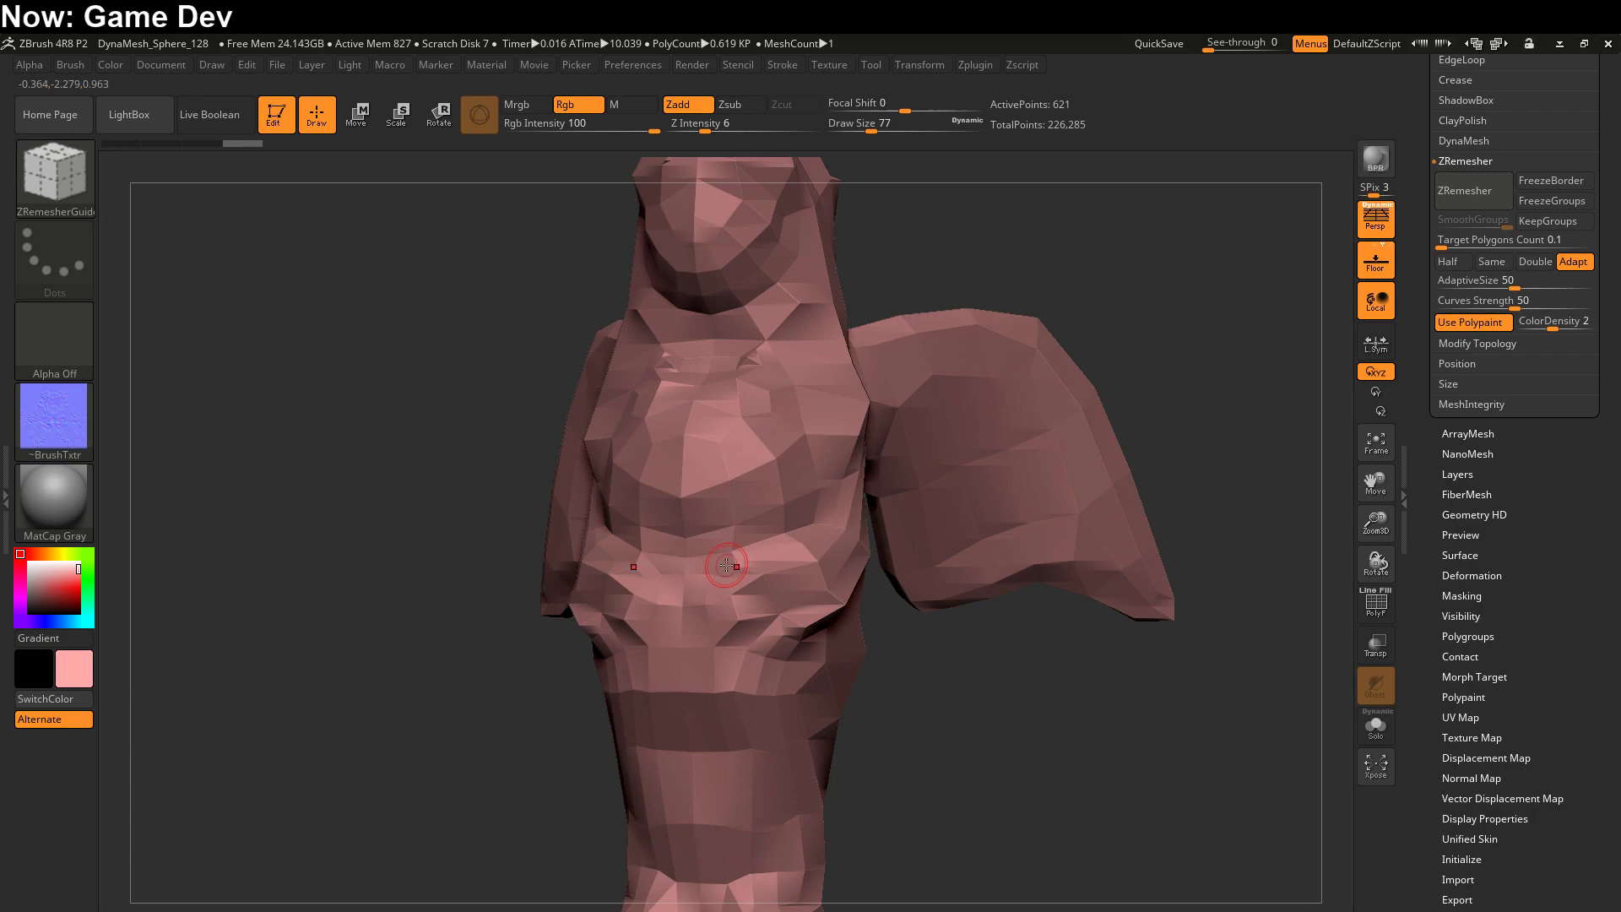
- Turn on PolyFrame and inspect the low-poly wireframe from side, front and oblique views
{"action": "key", "text": "shift+f"}
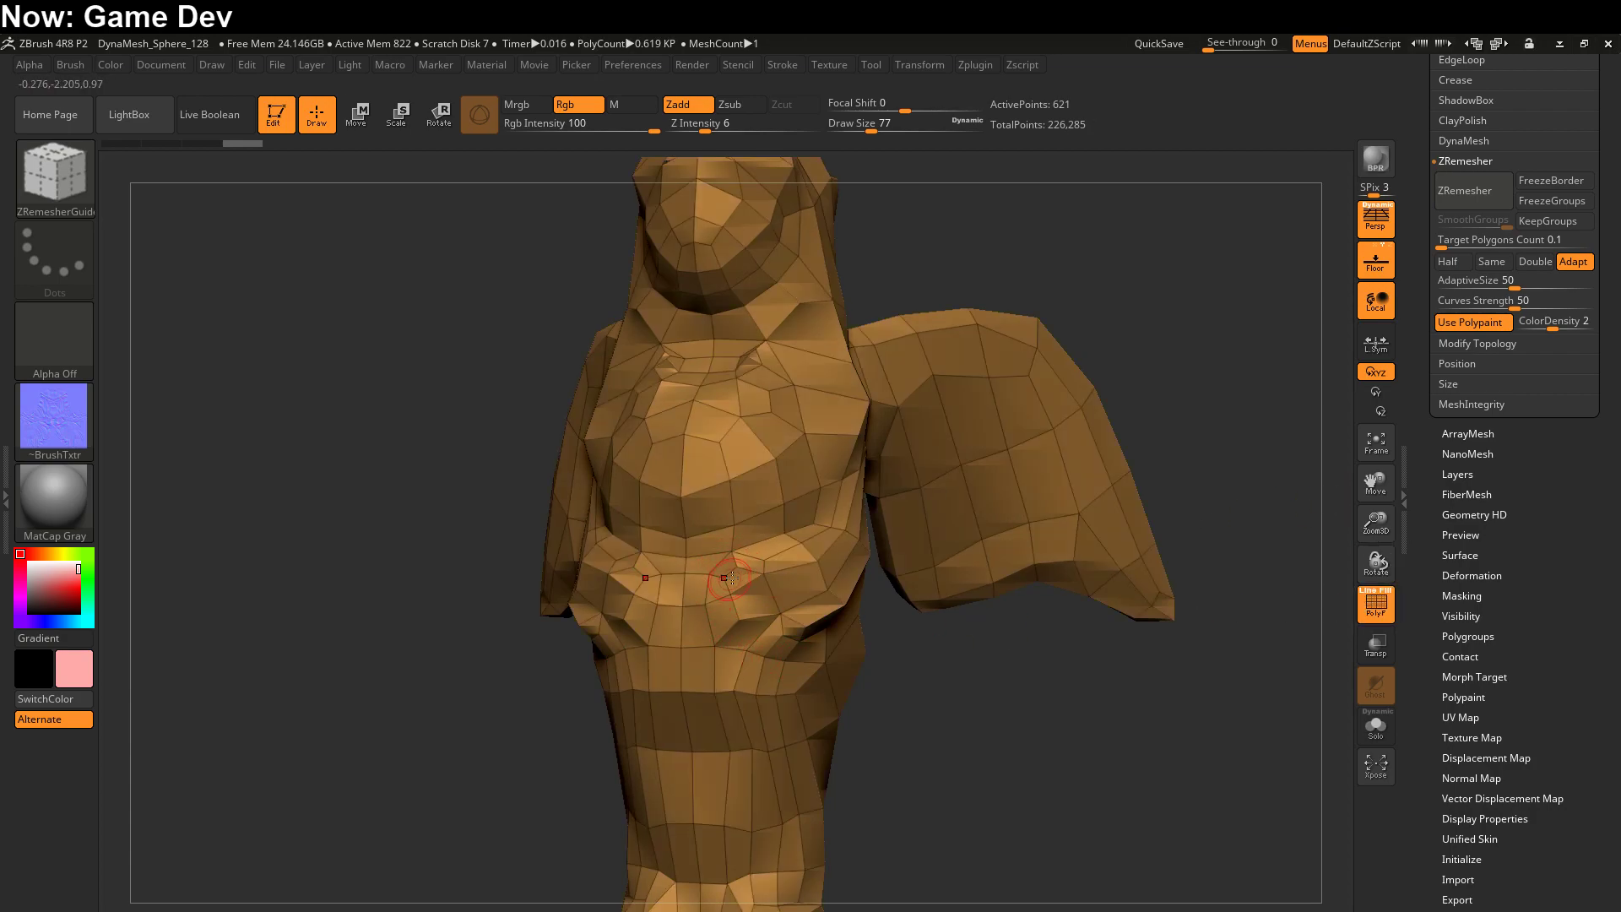
{"action": "left_click_drag", "start_coordinate": [1117, 526], "coordinate": [981, 542]}
{"action": "right_click_drag", "start_coordinate": [981, 542], "coordinate": [1008, 688]}
{"action": "mouse_move", "coordinate": [1018, 667]}
{"action": "left_mouse_down"}
{"action": "mouse_move", "coordinate": [970, 780]}
{"action": "mouse_move", "coordinate": [1020, 790]}
{"action": "mouse_move", "coordinate": [1023, 743]}
{"action": "left_mouse_up"}
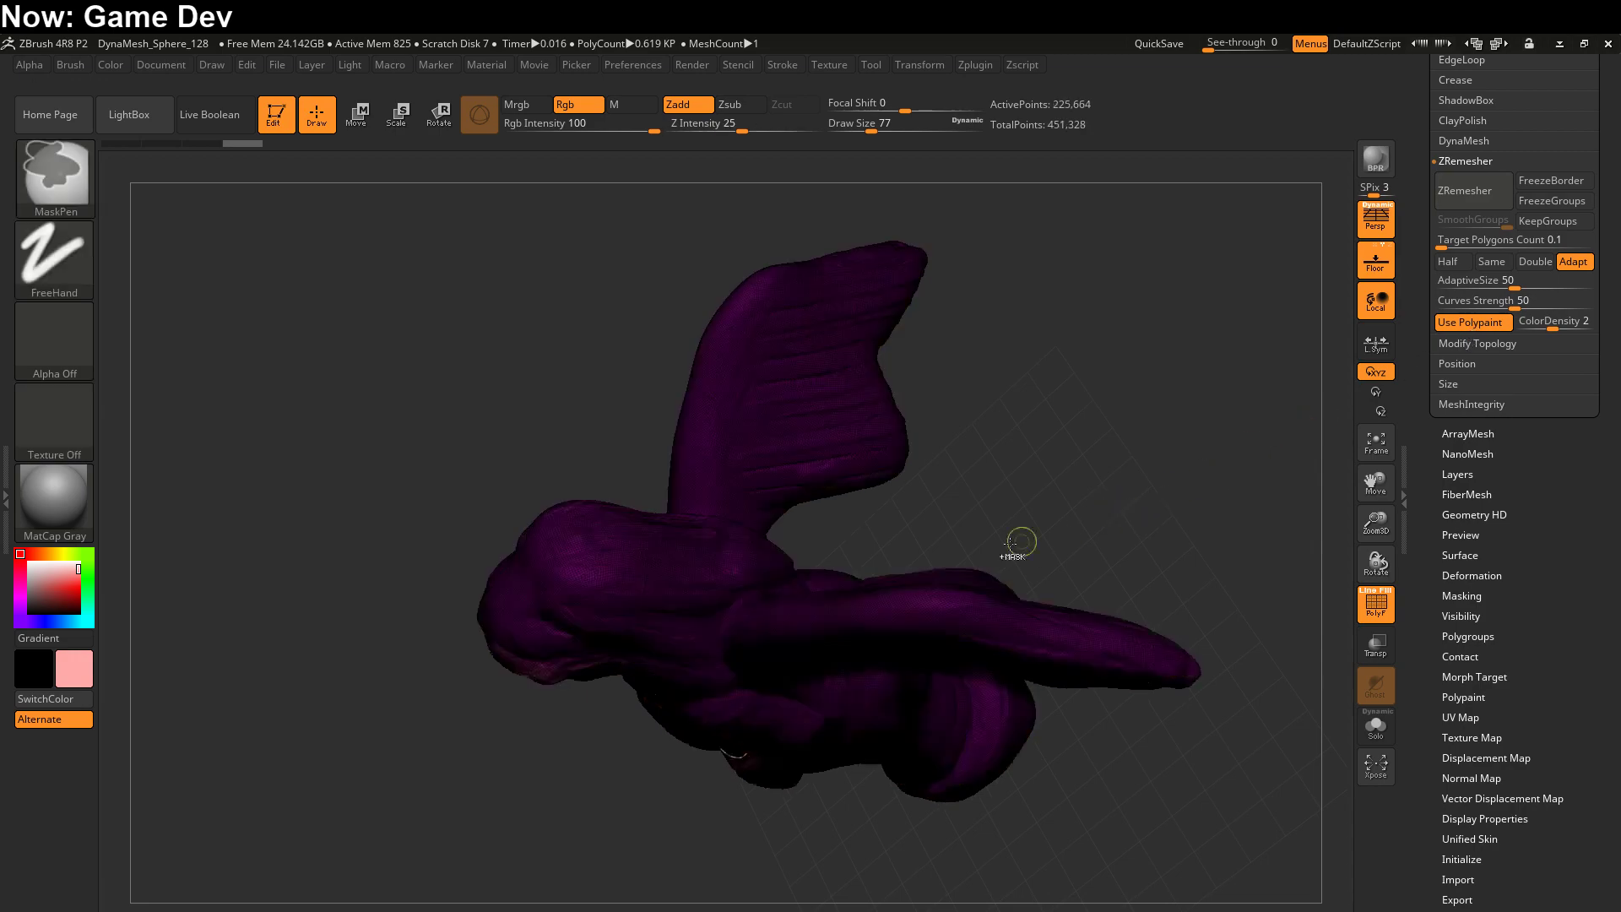
- Draw a ZRemesherGuide curve on the head and remesh the statue into 592 points
{"action": "key", "text": "b"}
{"action": "key", "text": "z"}
{"action": "key", "text": "r"}
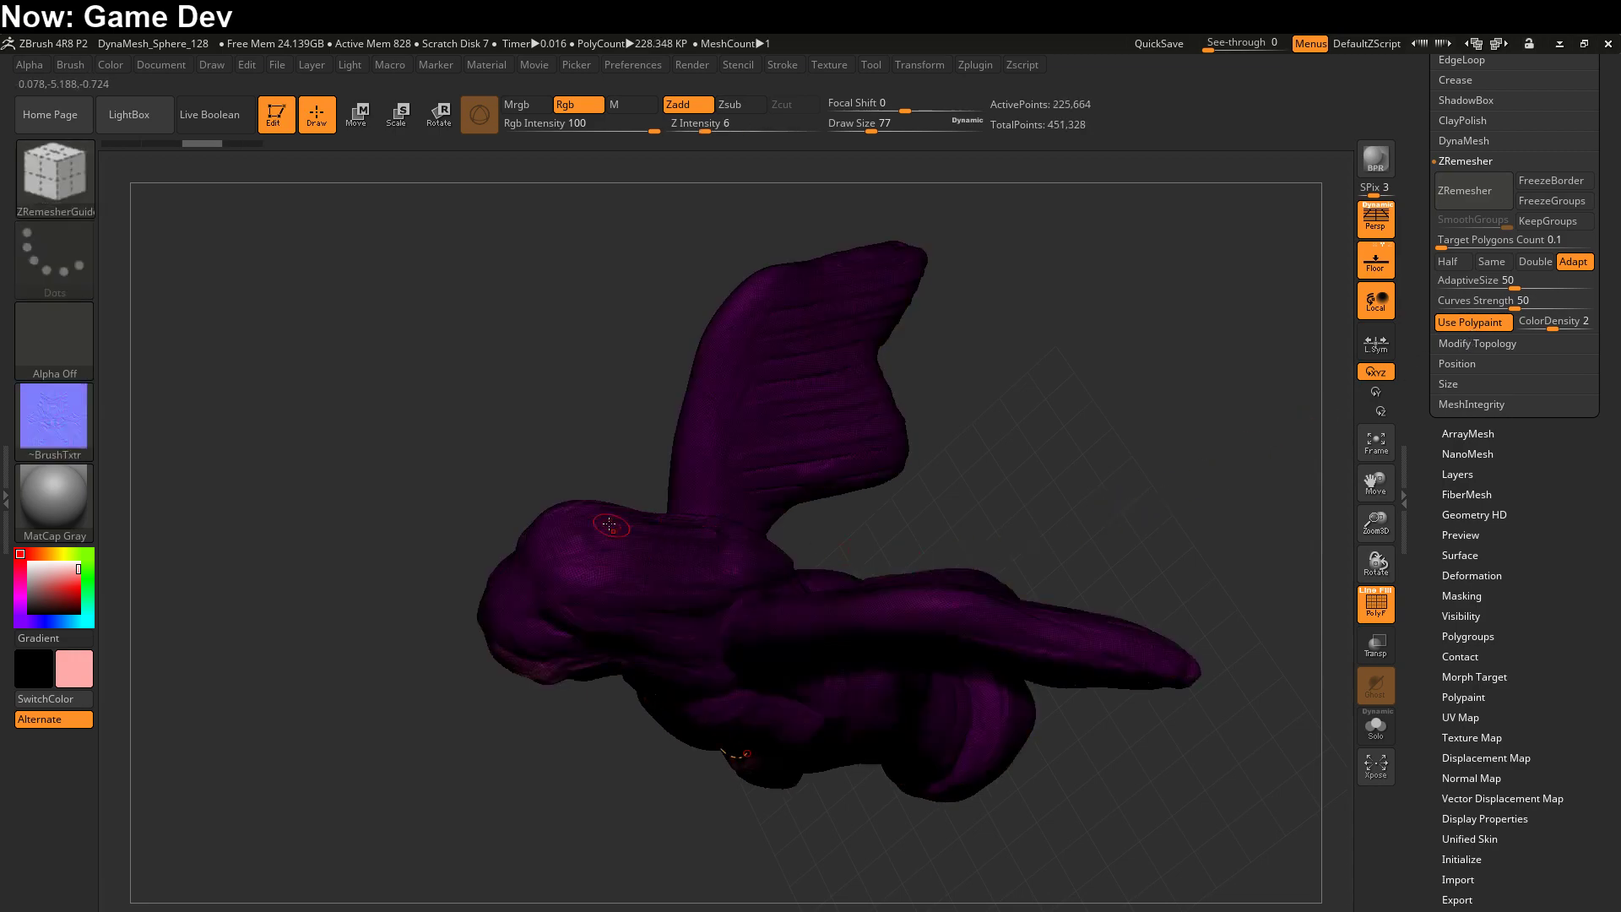
{"action": "left_click_drag", "start_coordinate": [593, 638], "coordinate": [601, 624]}
{"action": "left_click_drag", "start_coordinate": [614, 543], "coordinate": [609, 536]}
{"action": "left_click_drag", "start_coordinate": [646, 815], "coordinate": [673, 624]}
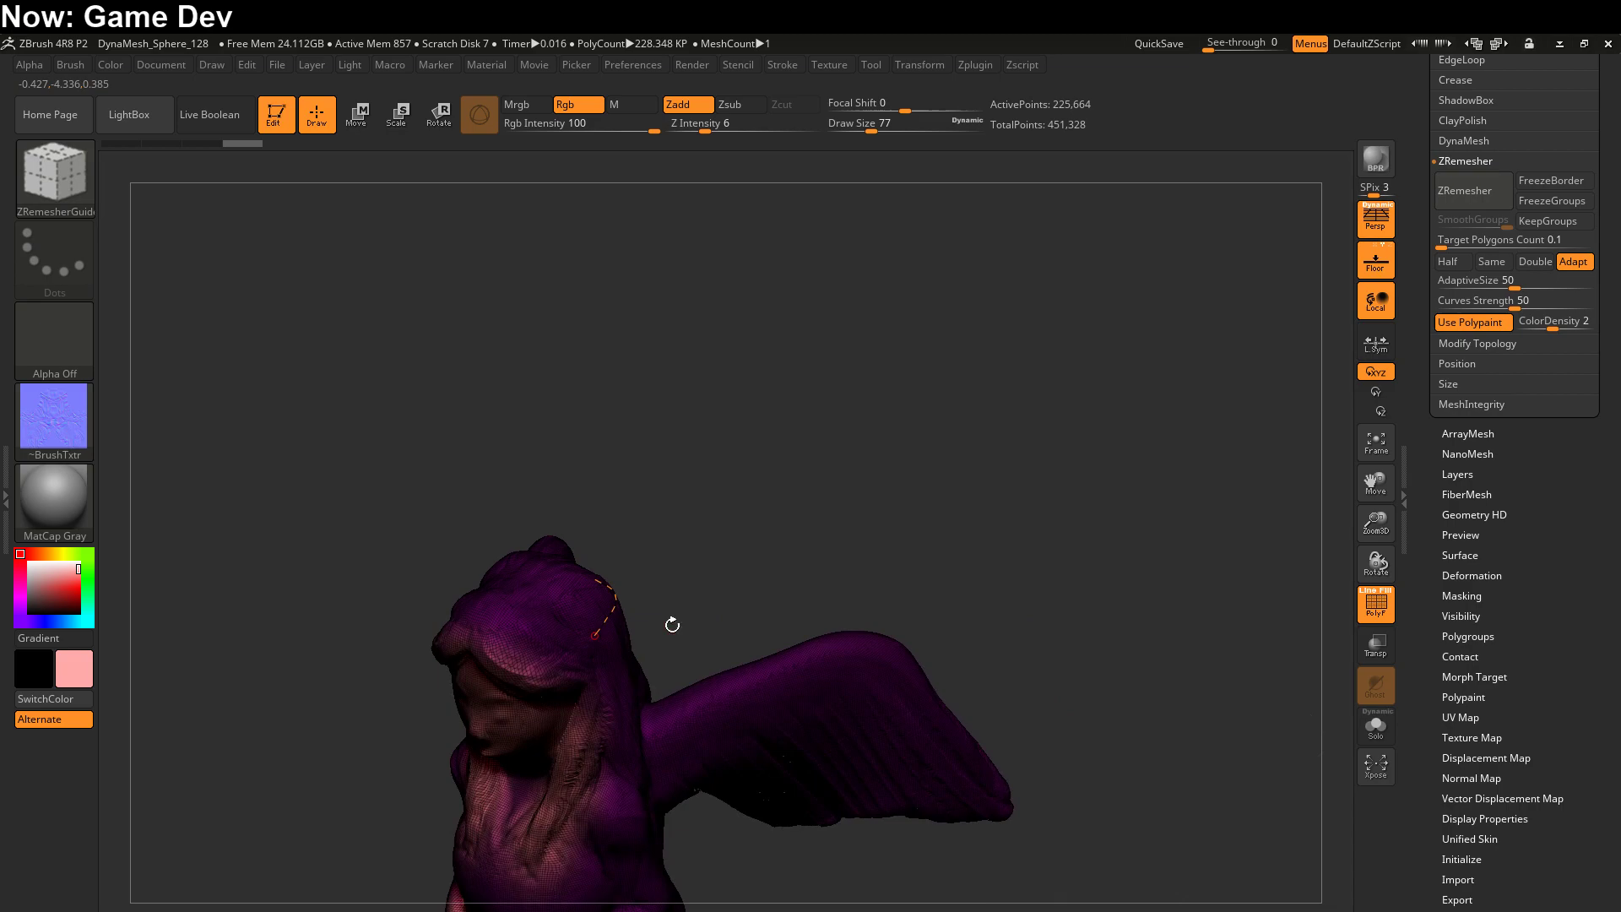
{"action": "left_click", "coordinate": [1465, 190]}
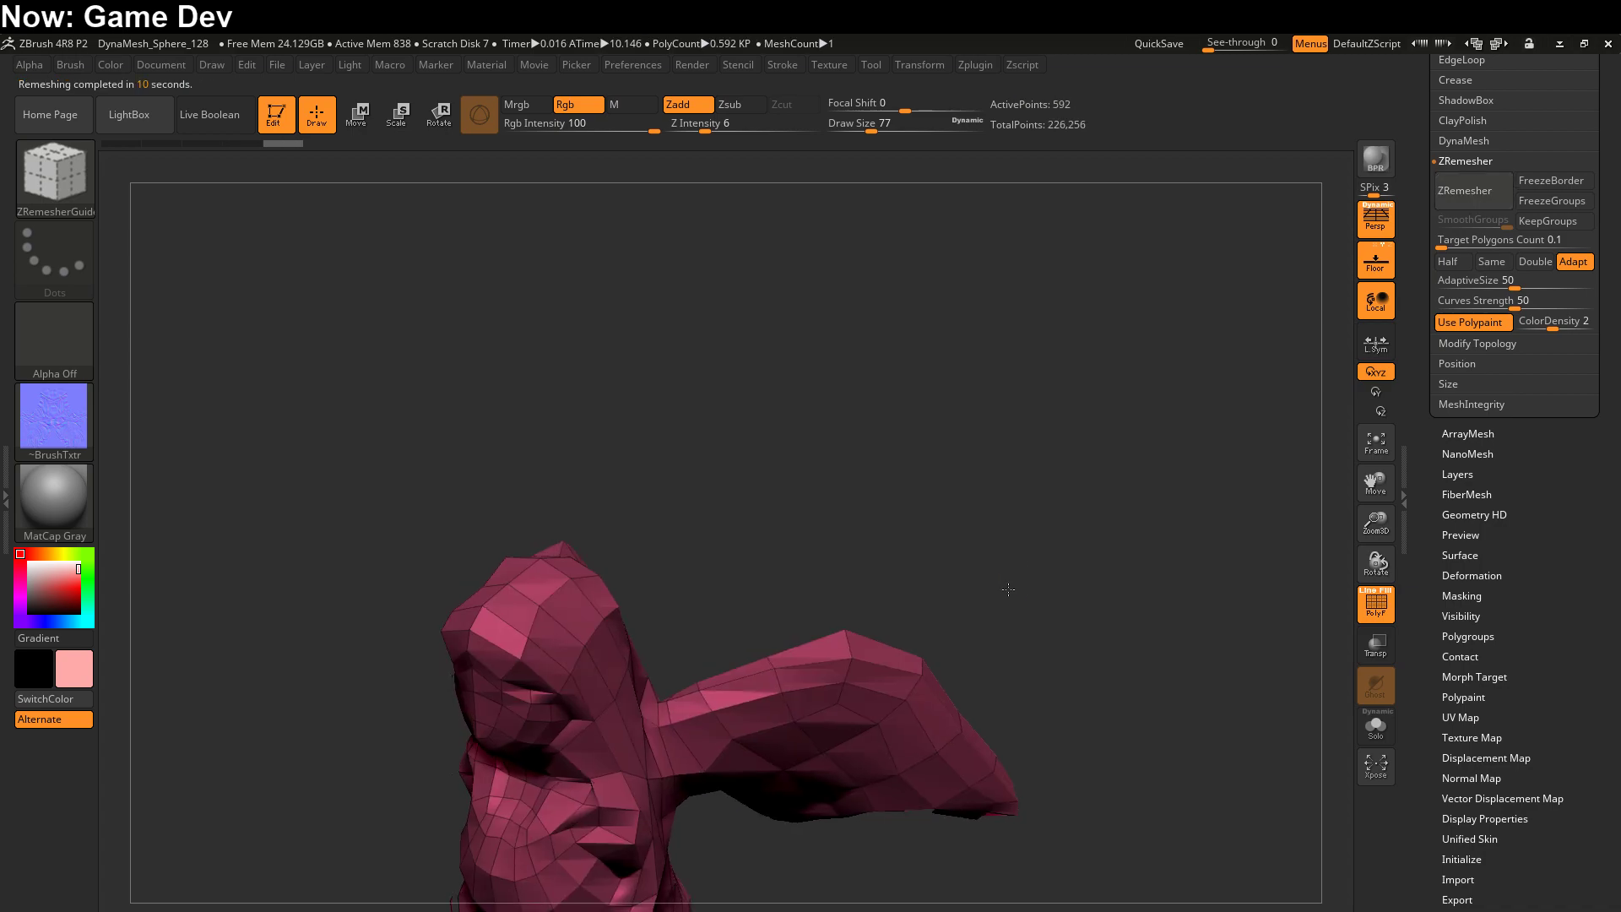
{"action": "left_click_drag", "start_coordinate": [1017, 579], "coordinate": [984, 471]}
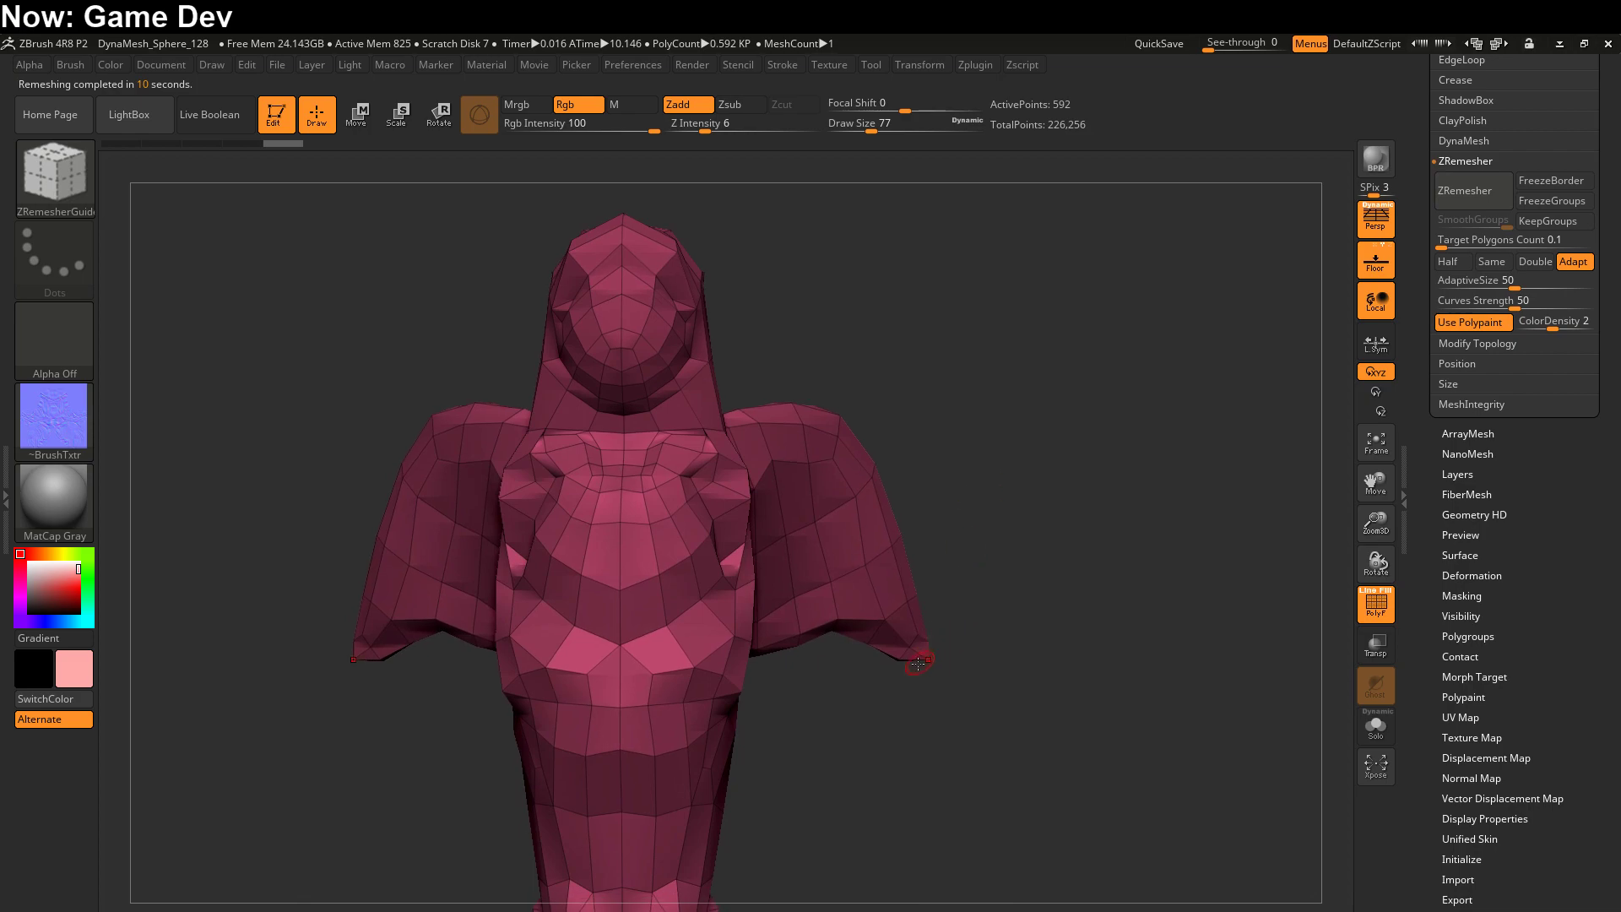
{"action": "mouse_move", "coordinate": [948, 626]}
{"action": "left_mouse_down"}
{"action": "mouse_move", "coordinate": [841, 595]}
{"action": "mouse_move", "coordinate": [769, 713]}
{"action": "mouse_move", "coordinate": [858, 676]}
{"action": "mouse_move", "coordinate": [899, 747]}
{"action": "mouse_move", "coordinate": [937, 726]}
{"action": "mouse_move", "coordinate": [920, 692]}
{"action": "mouse_move", "coordinate": [879, 712]}
{"action": "mouse_move", "coordinate": [898, 702]}
{"action": "mouse_move", "coordinate": [810, 694]}
{"action": "left_mouse_up"}
{"action": "left_click_drag", "start_coordinate": [791, 667], "coordinate": [758, 701]}
{"action": "left_click_drag", "start_coordinate": [720, 555], "coordinate": [818, 658]}
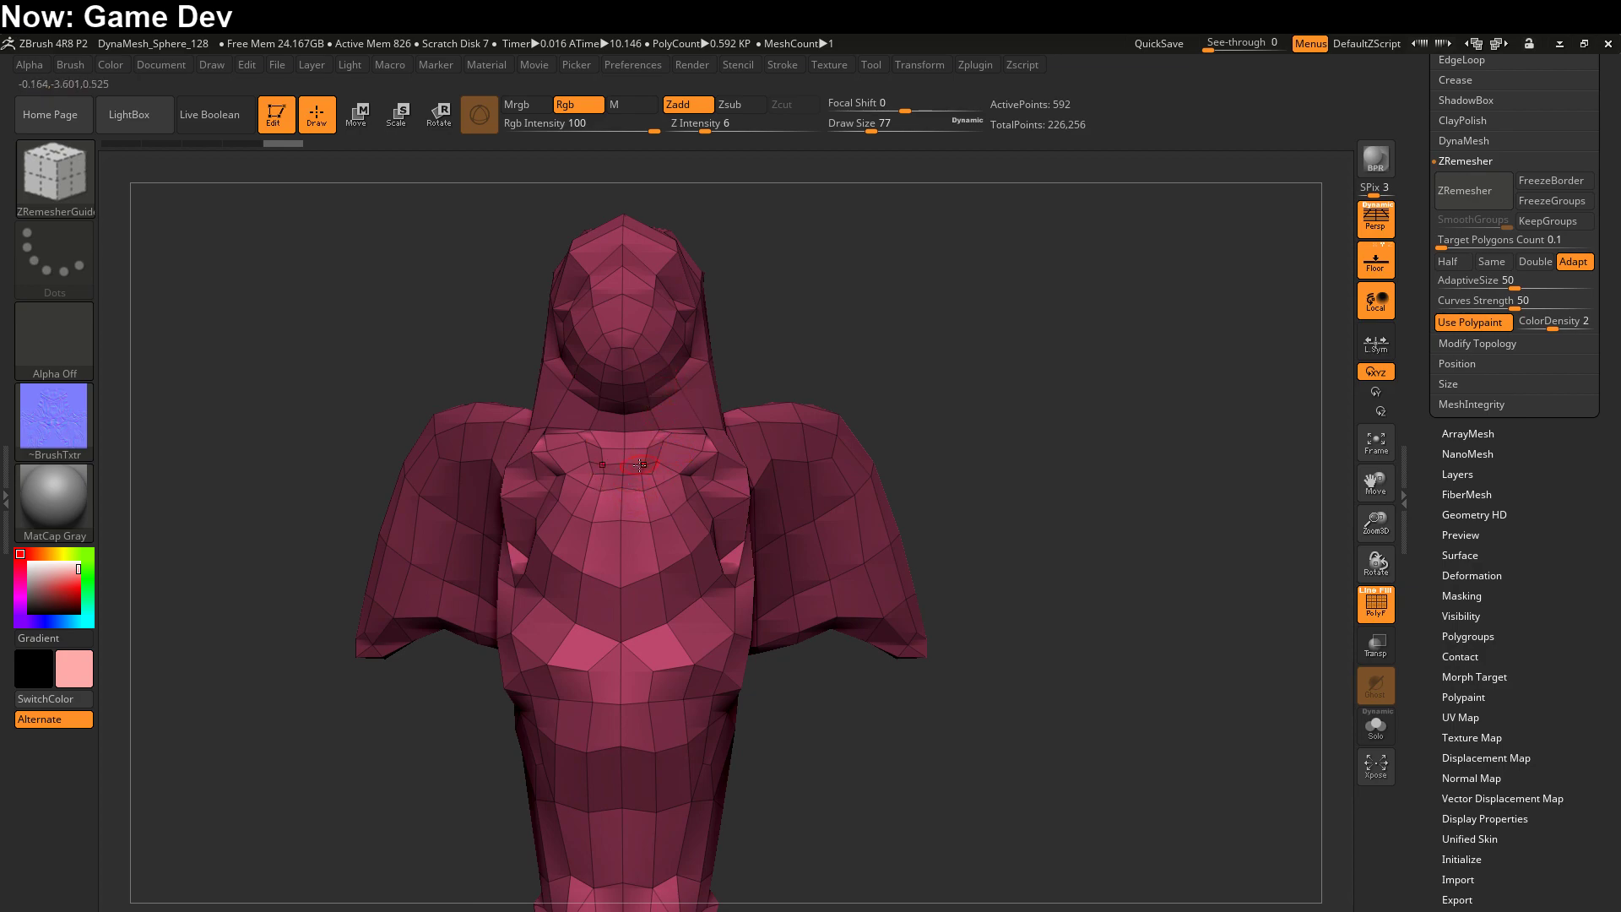
{"action": "mouse_move", "coordinate": [659, 456]}
{"action": "left_mouse_down"}
{"action": "mouse_move", "coordinate": [646, 542]}
{"action": "mouse_move", "coordinate": [677, 470]}
{"action": "left_mouse_up"}
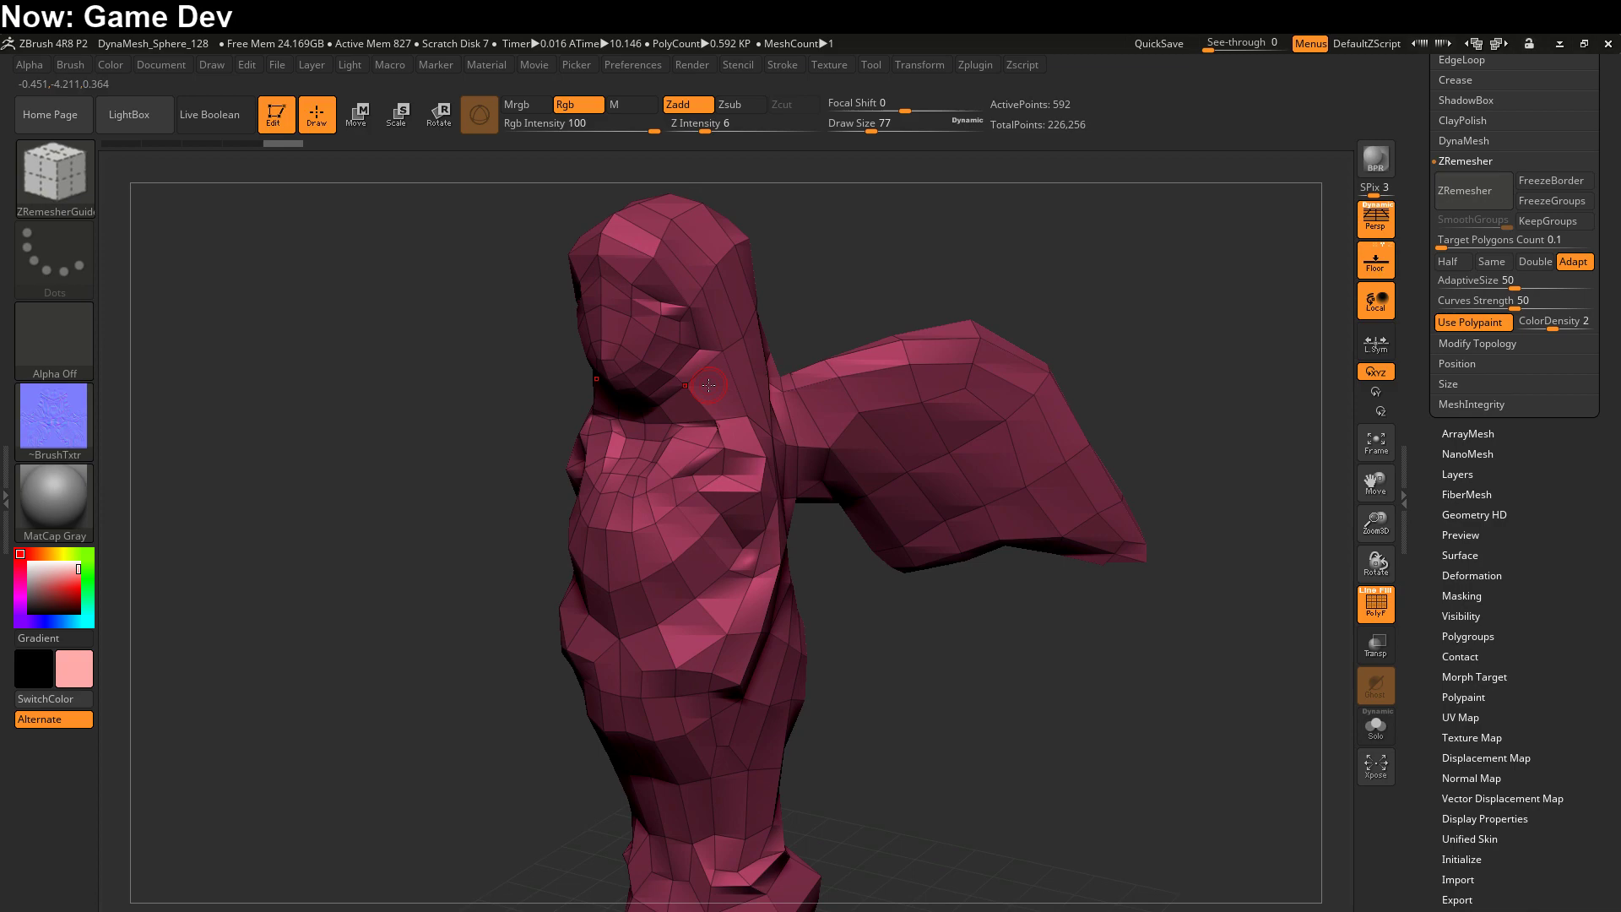
{"action": "right_click_drag", "start_coordinate": [669, 480], "coordinate": [705, 496]}
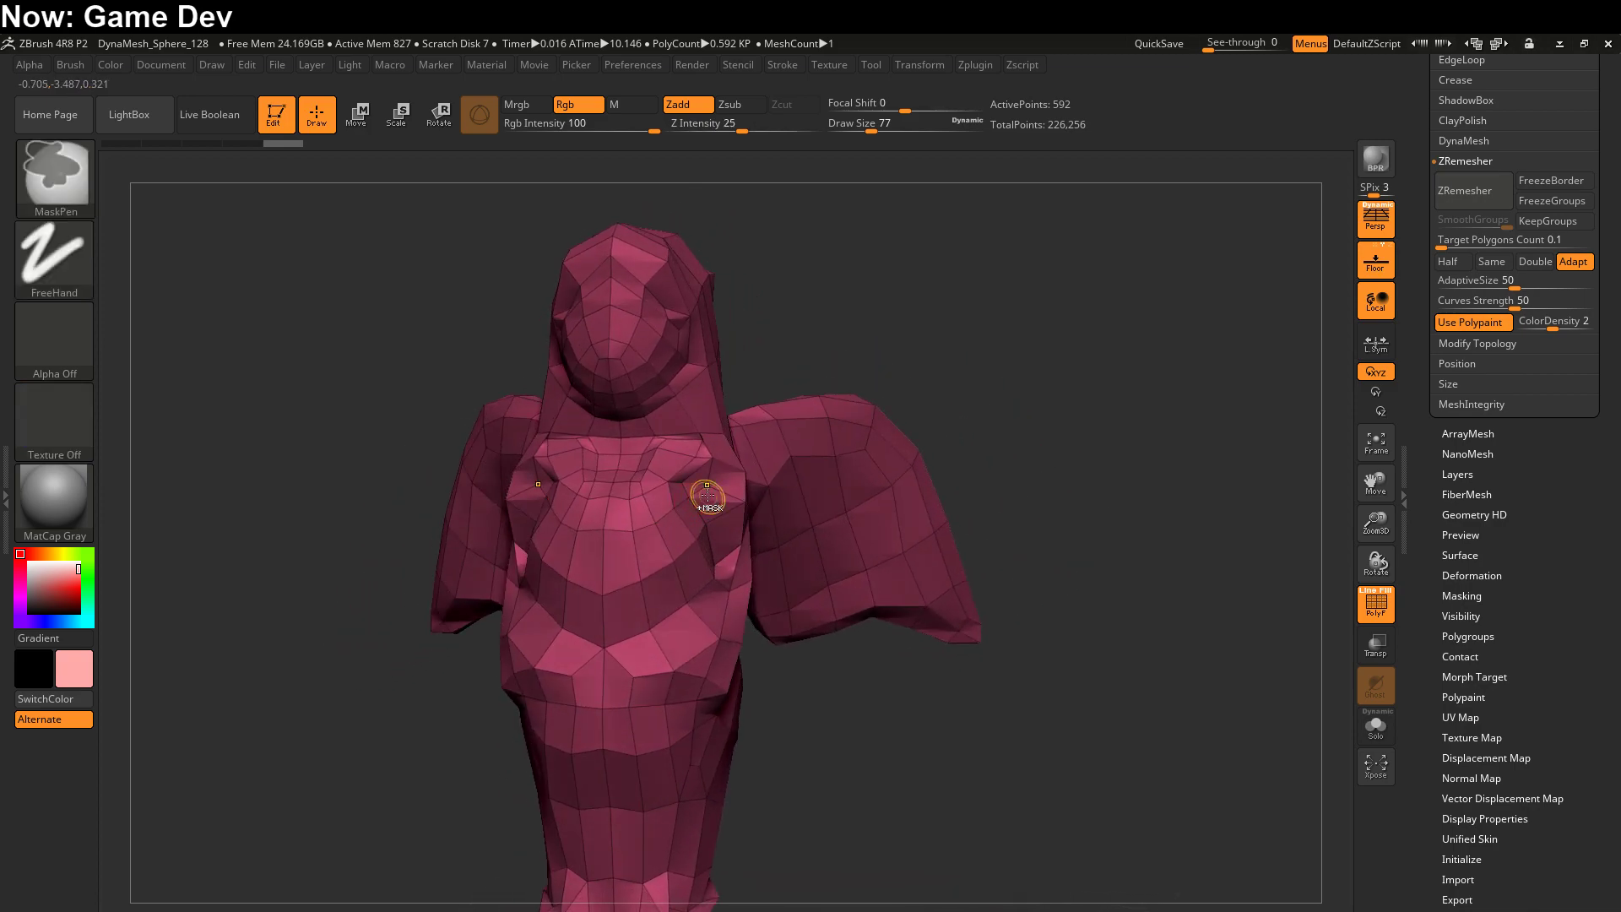
- Undo the remesh, extend the head guide down the hair, and remesh to 611 points
{"action": "key", "text": "ctrl+z"}
{"action": "key", "text": "ctrl+z"}
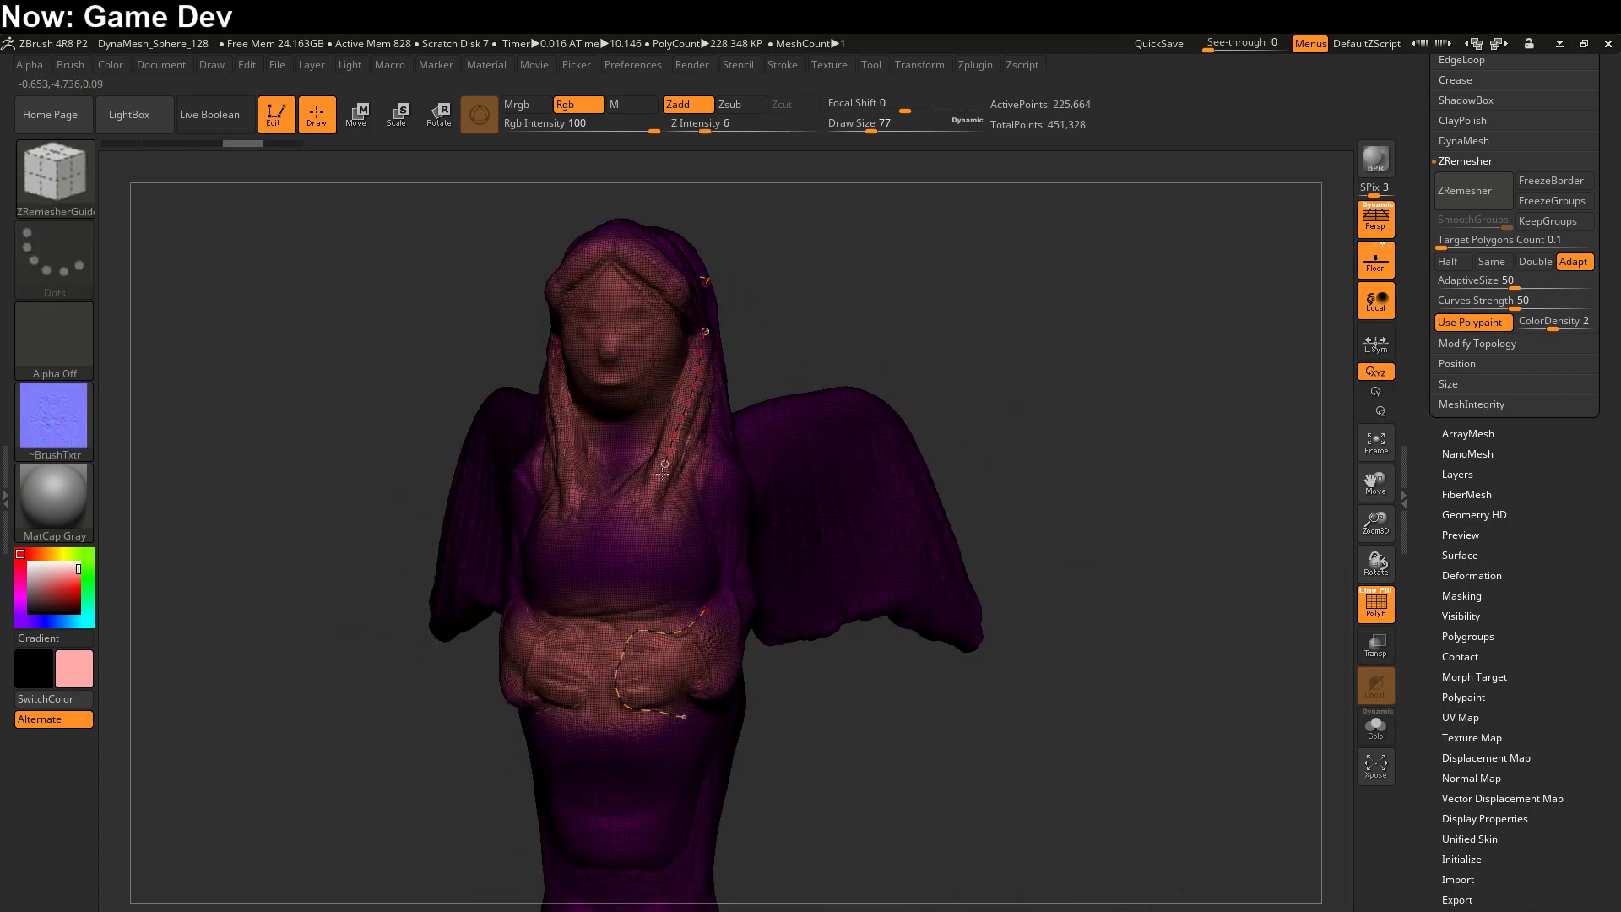
{"action": "left_click_drag", "start_coordinate": [664, 465], "coordinate": [648, 523]}
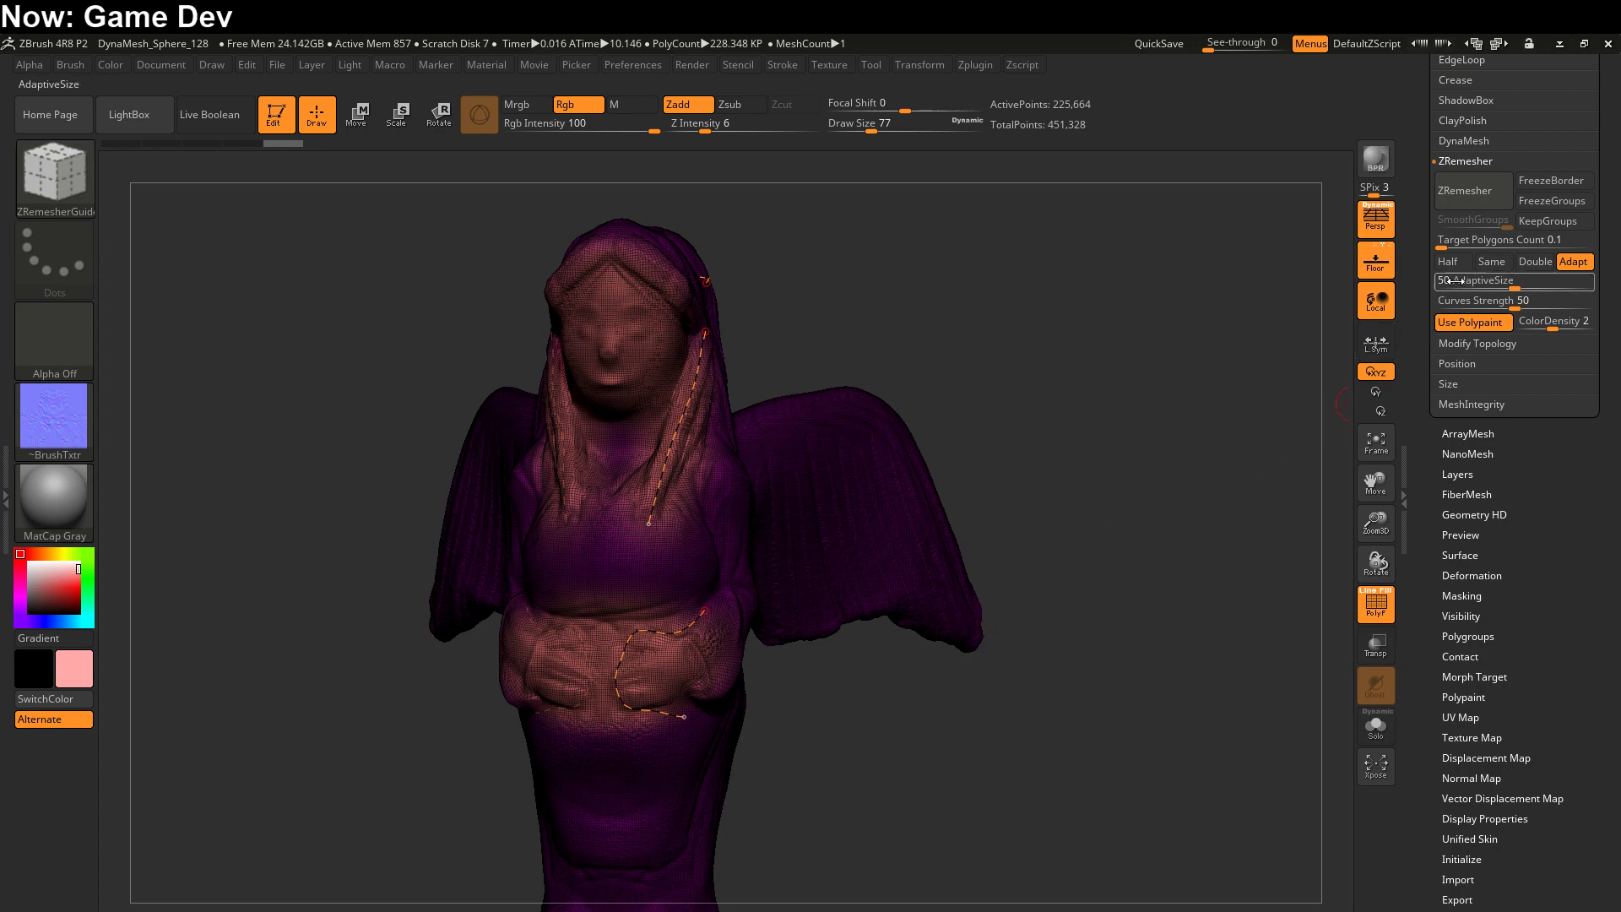
{"action": "left_click", "coordinate": [1465, 190]}
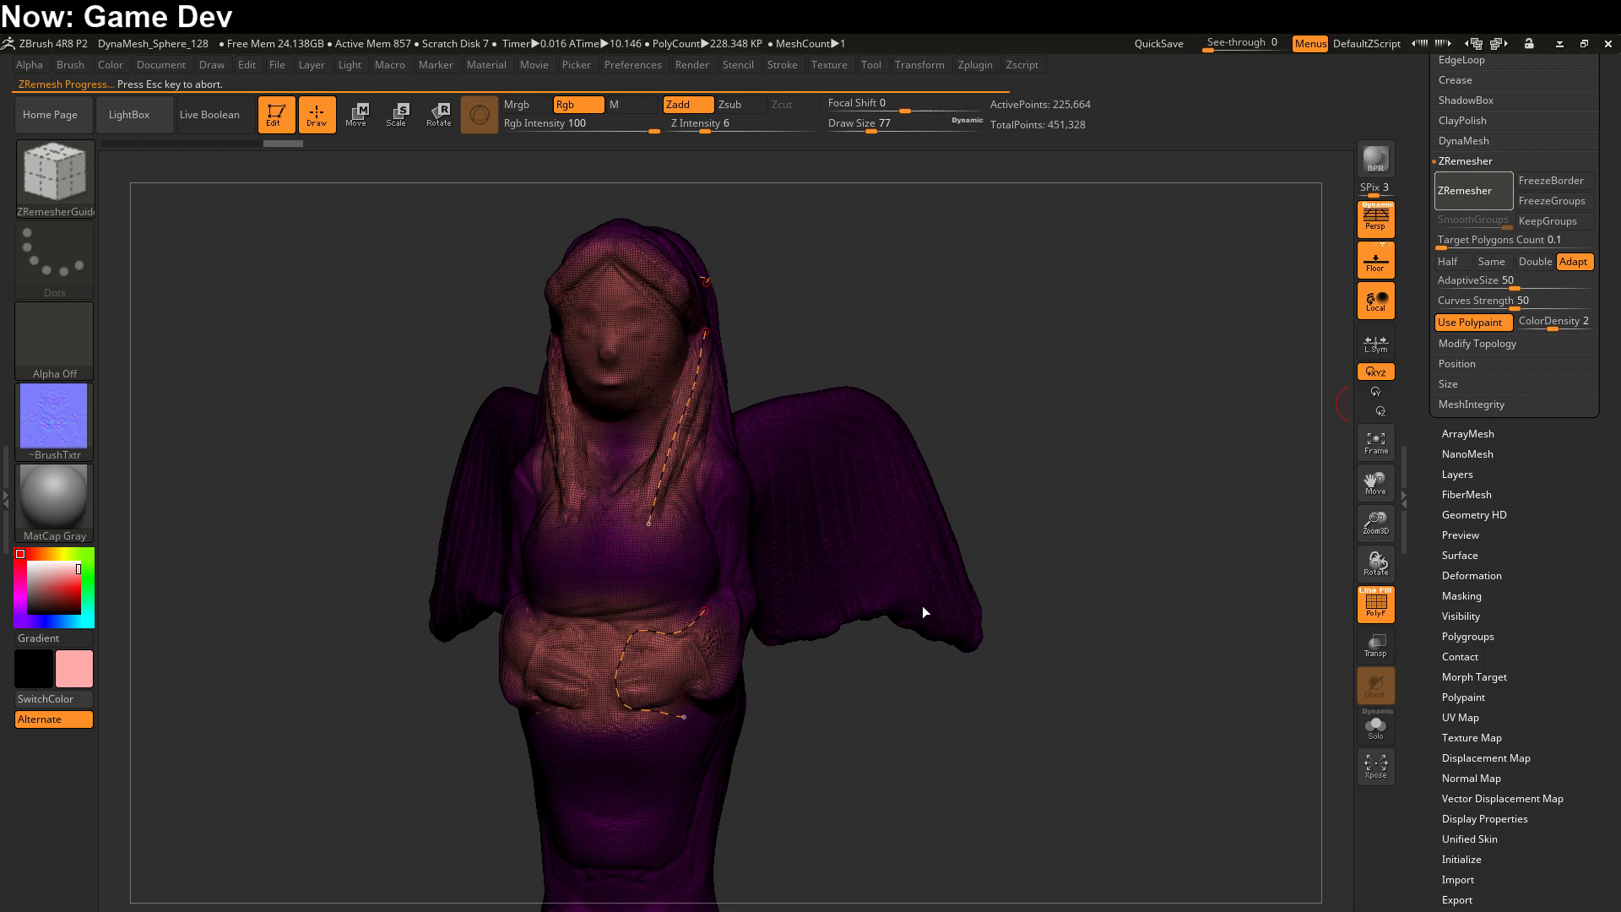
{"action": "mouse_move", "coordinate": [895, 600]}
{"action": "left_mouse_down"}
{"action": "mouse_move", "coordinate": [936, 559]}
{"action": "mouse_move", "coordinate": [881, 607]}
{"action": "mouse_move", "coordinate": [890, 627]}
{"action": "mouse_move", "coordinate": [844, 641]}
{"action": "mouse_move", "coordinate": [852, 697]}
{"action": "mouse_move", "coordinate": [919, 682]}
{"action": "mouse_move", "coordinate": [890, 710]}
{"action": "mouse_move", "coordinate": [878, 665]}
{"action": "left_mouse_up"}
- Undo the remesh, erase the hand guide curve, and ZRemesh the statue to a 603-point quad mesh
{"action": "key", "text": "ctrl+z"}
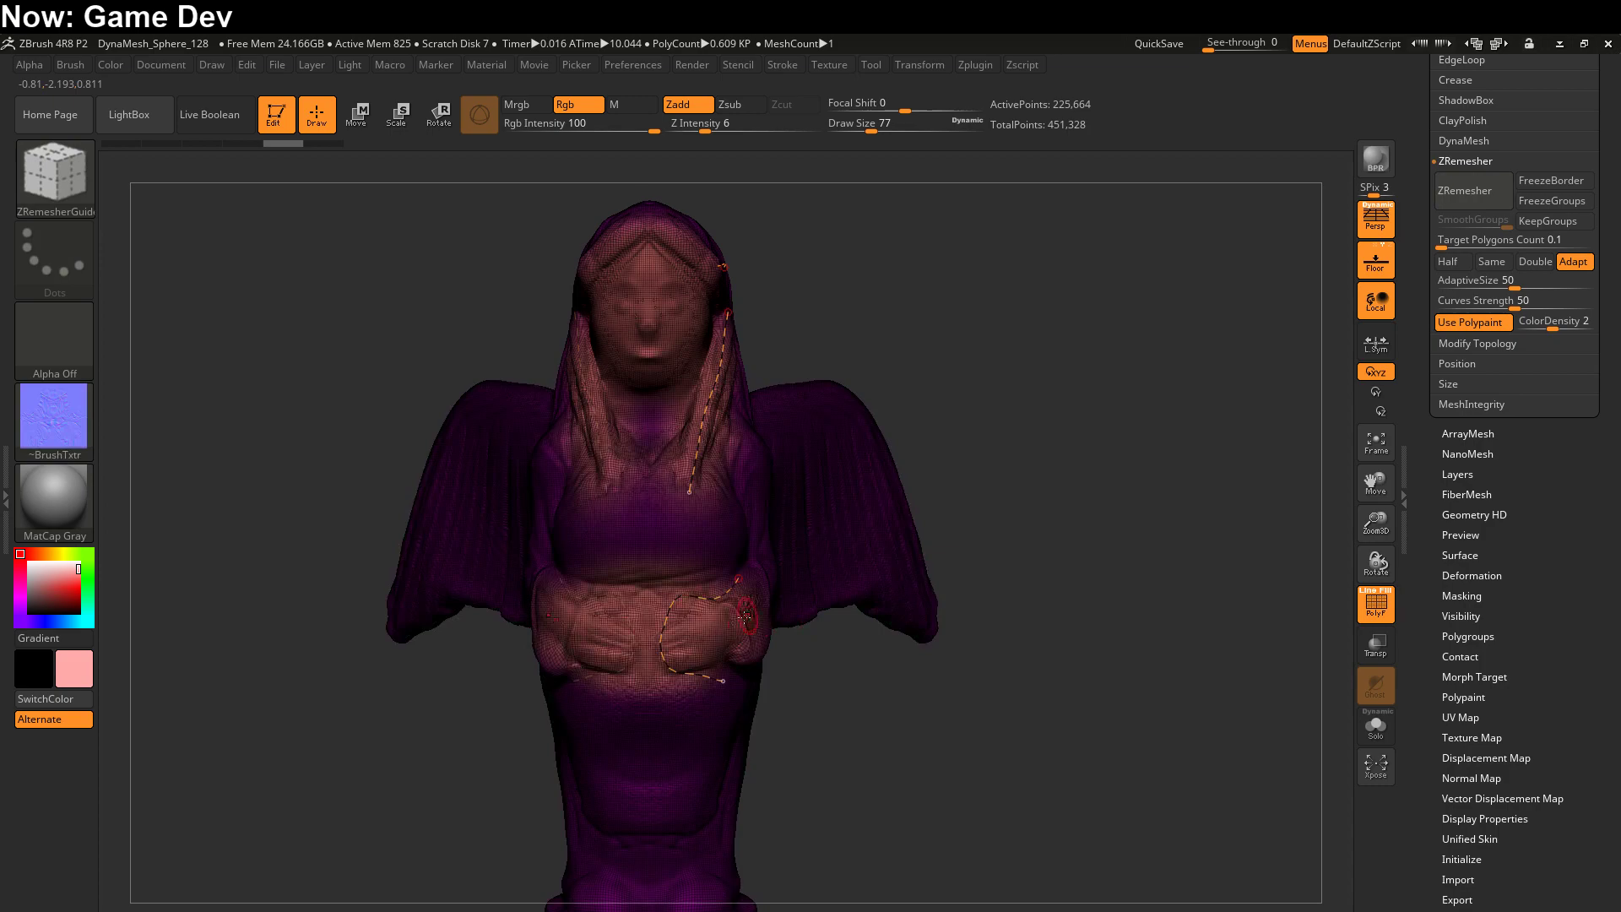
{"action": "left_click_drag", "start_coordinate": [738, 578], "coordinate": [712, 599]}
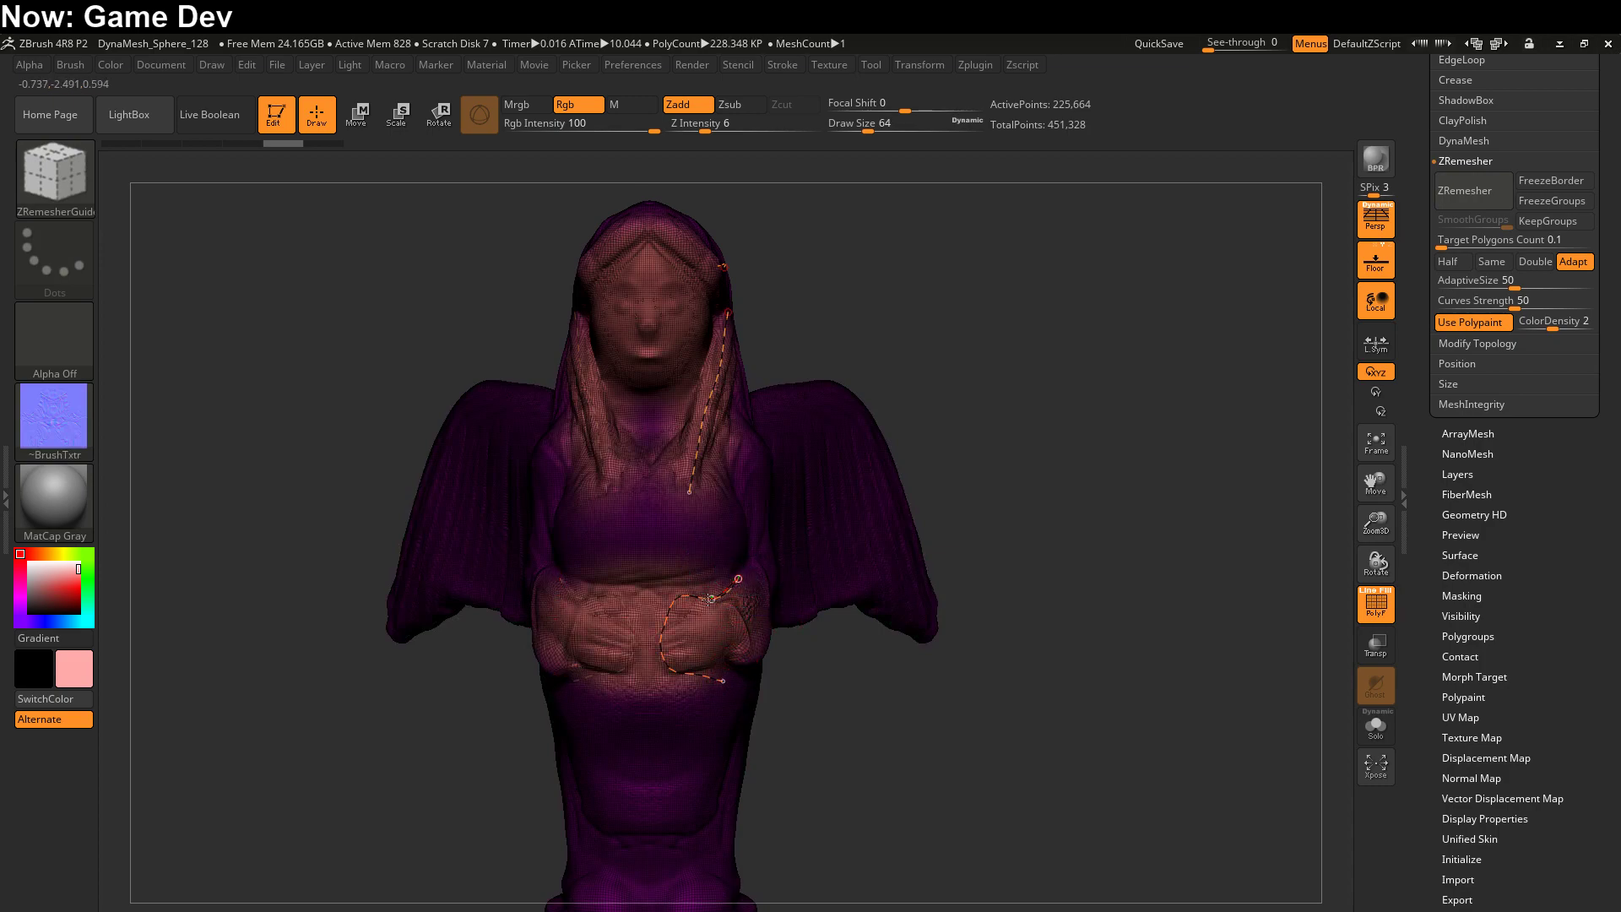
{"action": "mouse_move", "coordinate": [695, 682]}
{"action": "left_mouse_down", "text": "alt"}
{"action": "mouse_move", "coordinate": [747, 695]}
{"action": "mouse_move", "coordinate": [664, 707]}
{"action": "left_mouse_up", "text": "alt"}
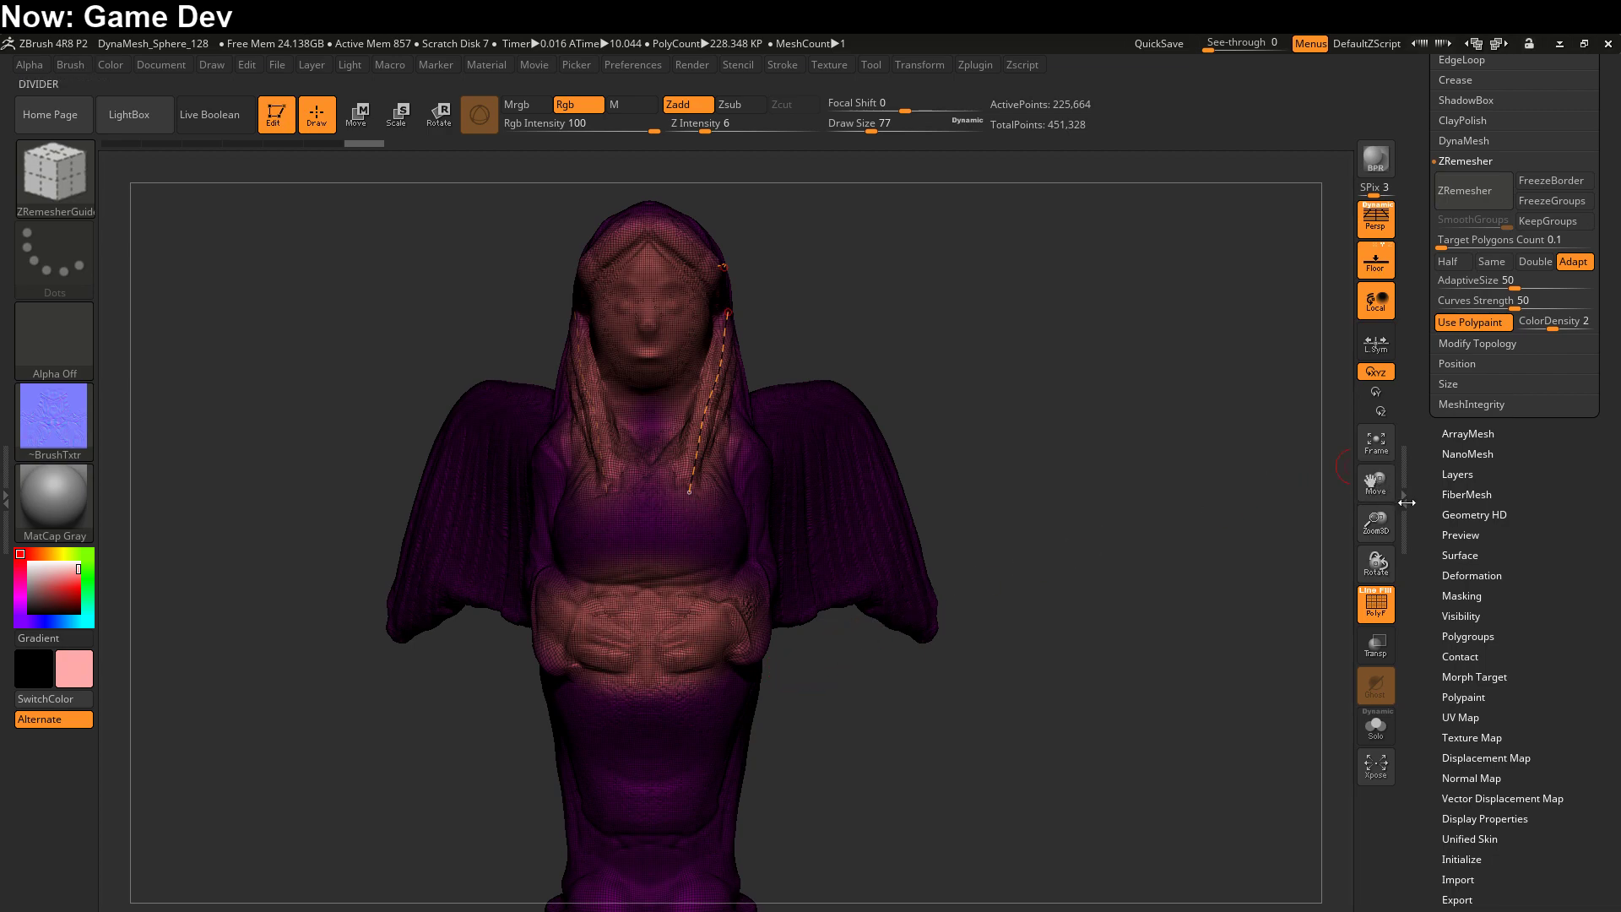
{"action": "left_click", "coordinate": [1462, 191]}
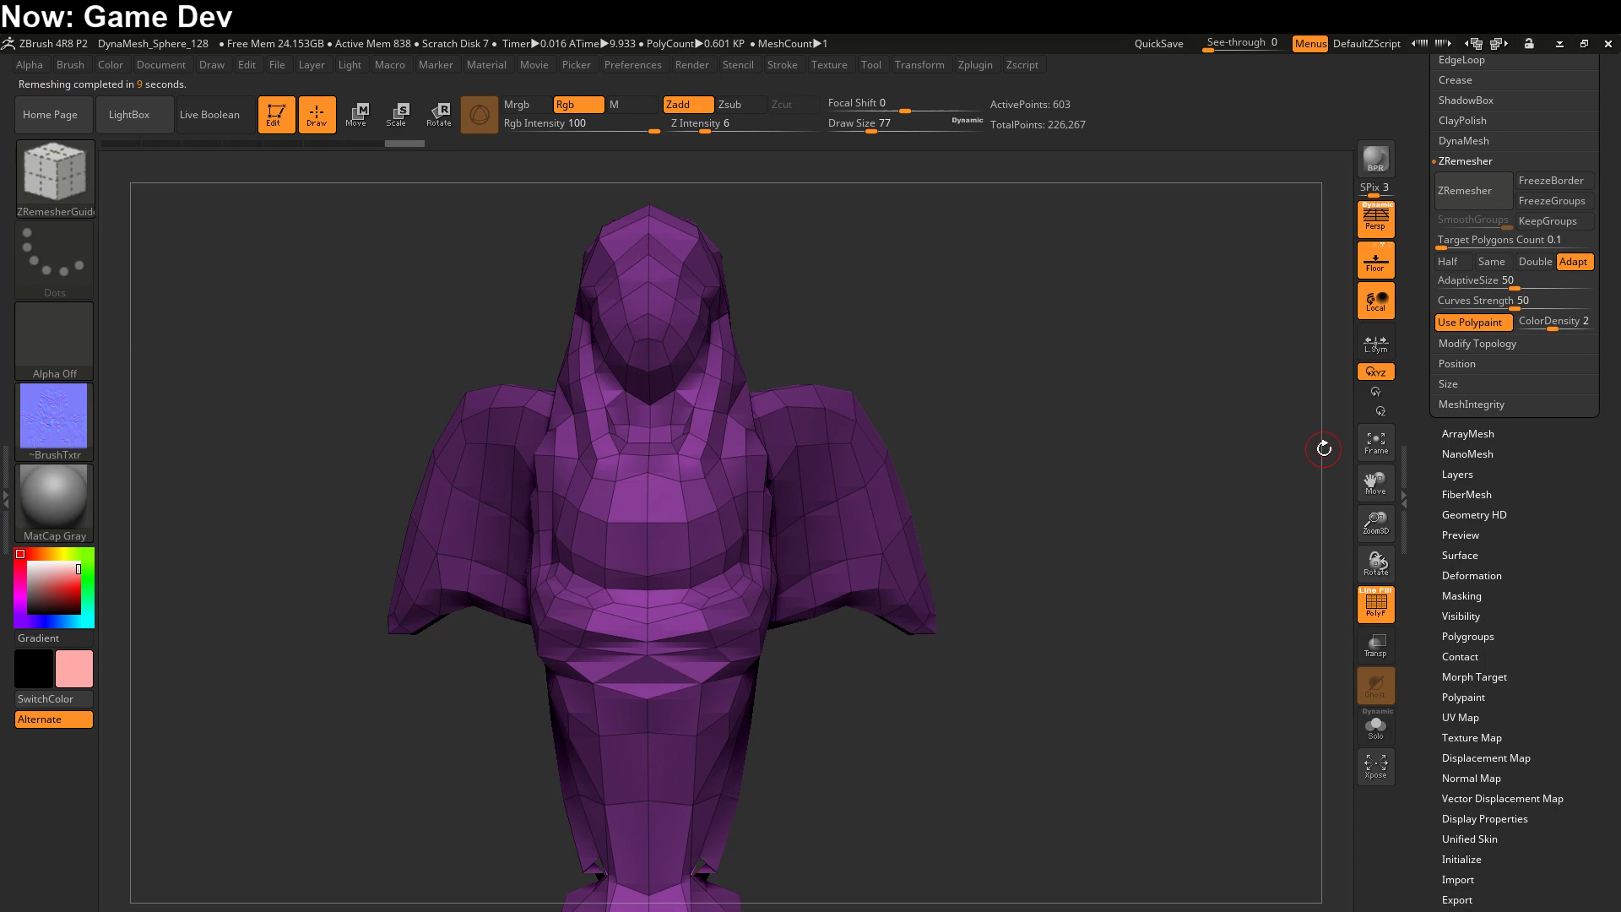
- Subdivide the remeshed statue up to six subdivision levels
{"action": "left_click_drag", "start_coordinate": [1176, 477], "coordinate": [1156, 555]}
{"action": "scroll", "coordinate": [1444, 358], "scroll_direction": "up", "scroll_amount": 5}
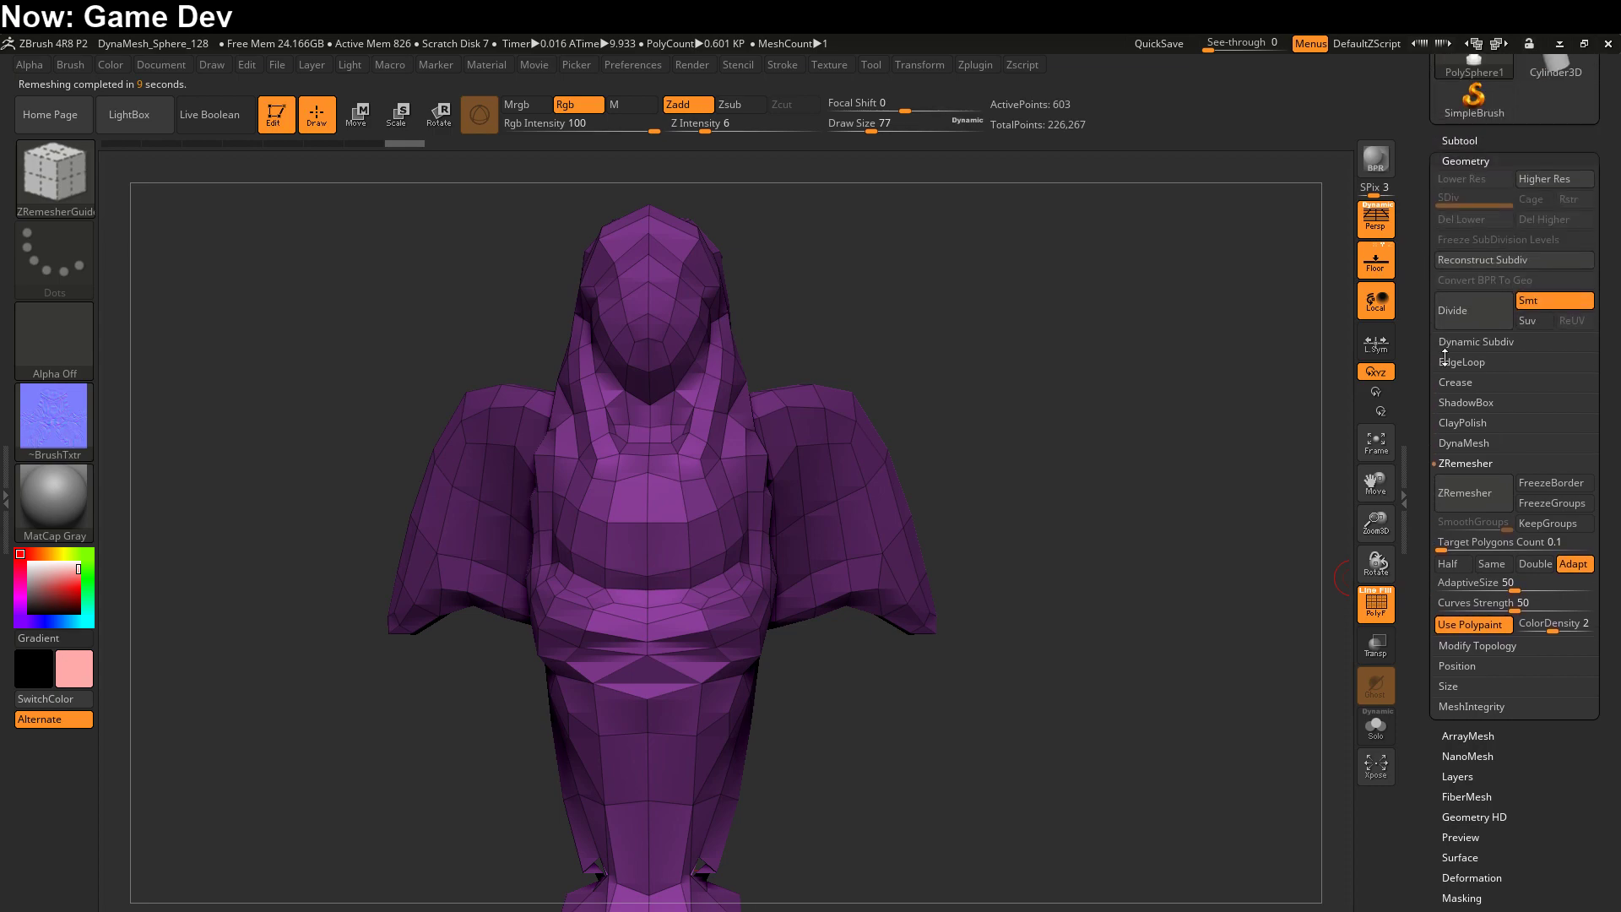
{"action": "left_click", "coordinate": [1467, 315]}
{"action": "left_click", "coordinate": [1466, 316]}
{"action": "left_click", "coordinate": [1467, 315]}
{"action": "left_click", "coordinate": [1467, 316]}
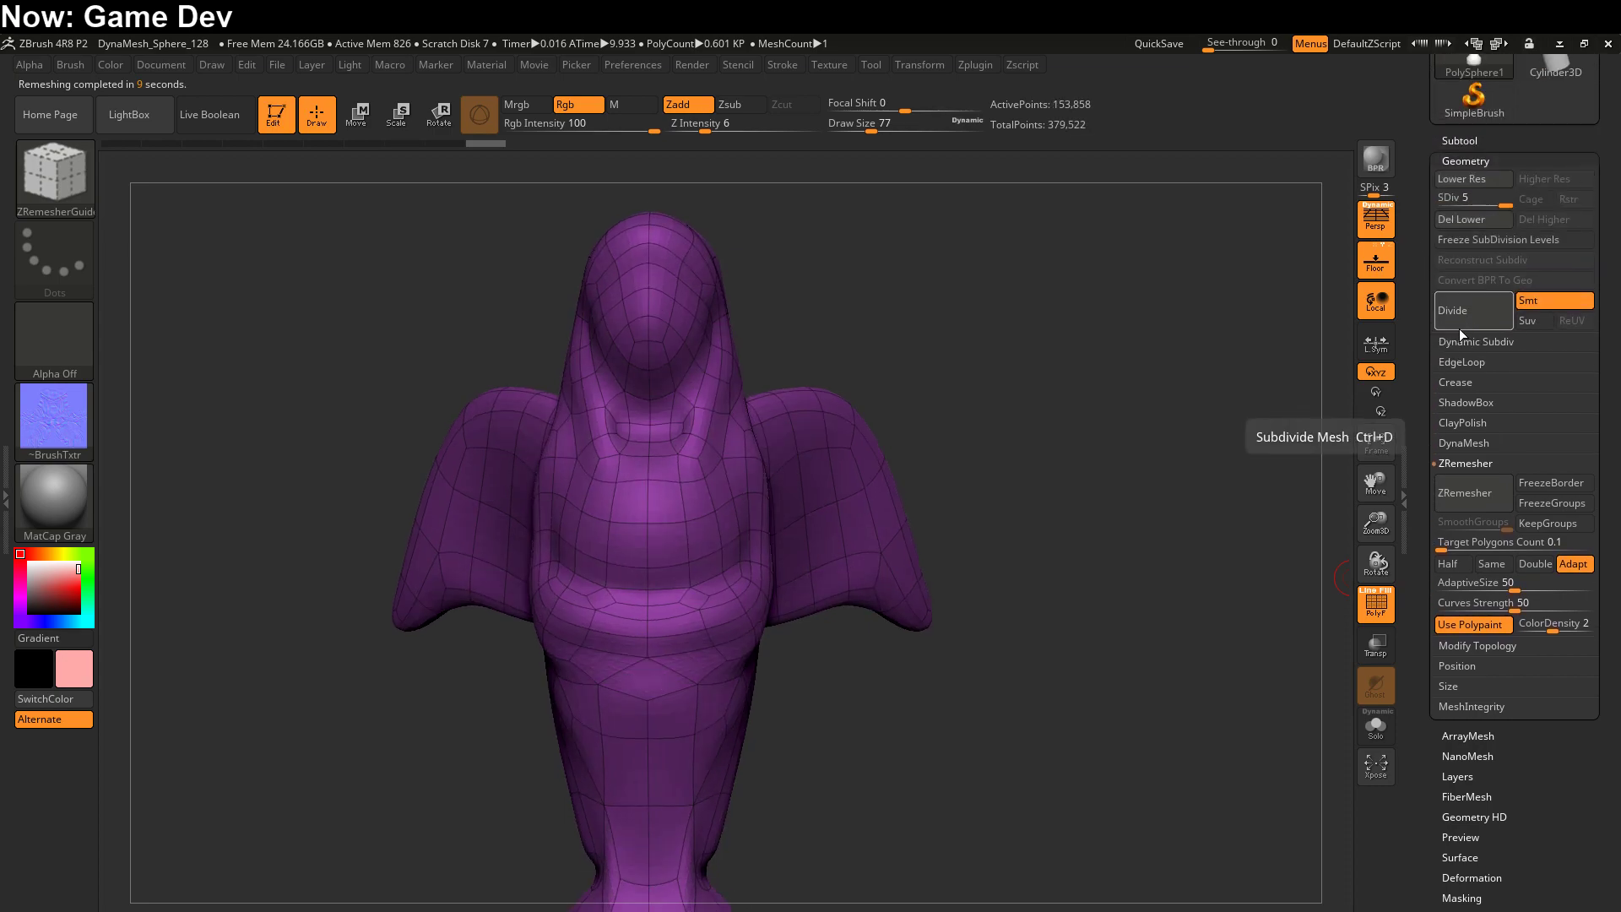
{"action": "left_click", "coordinate": [1465, 313]}
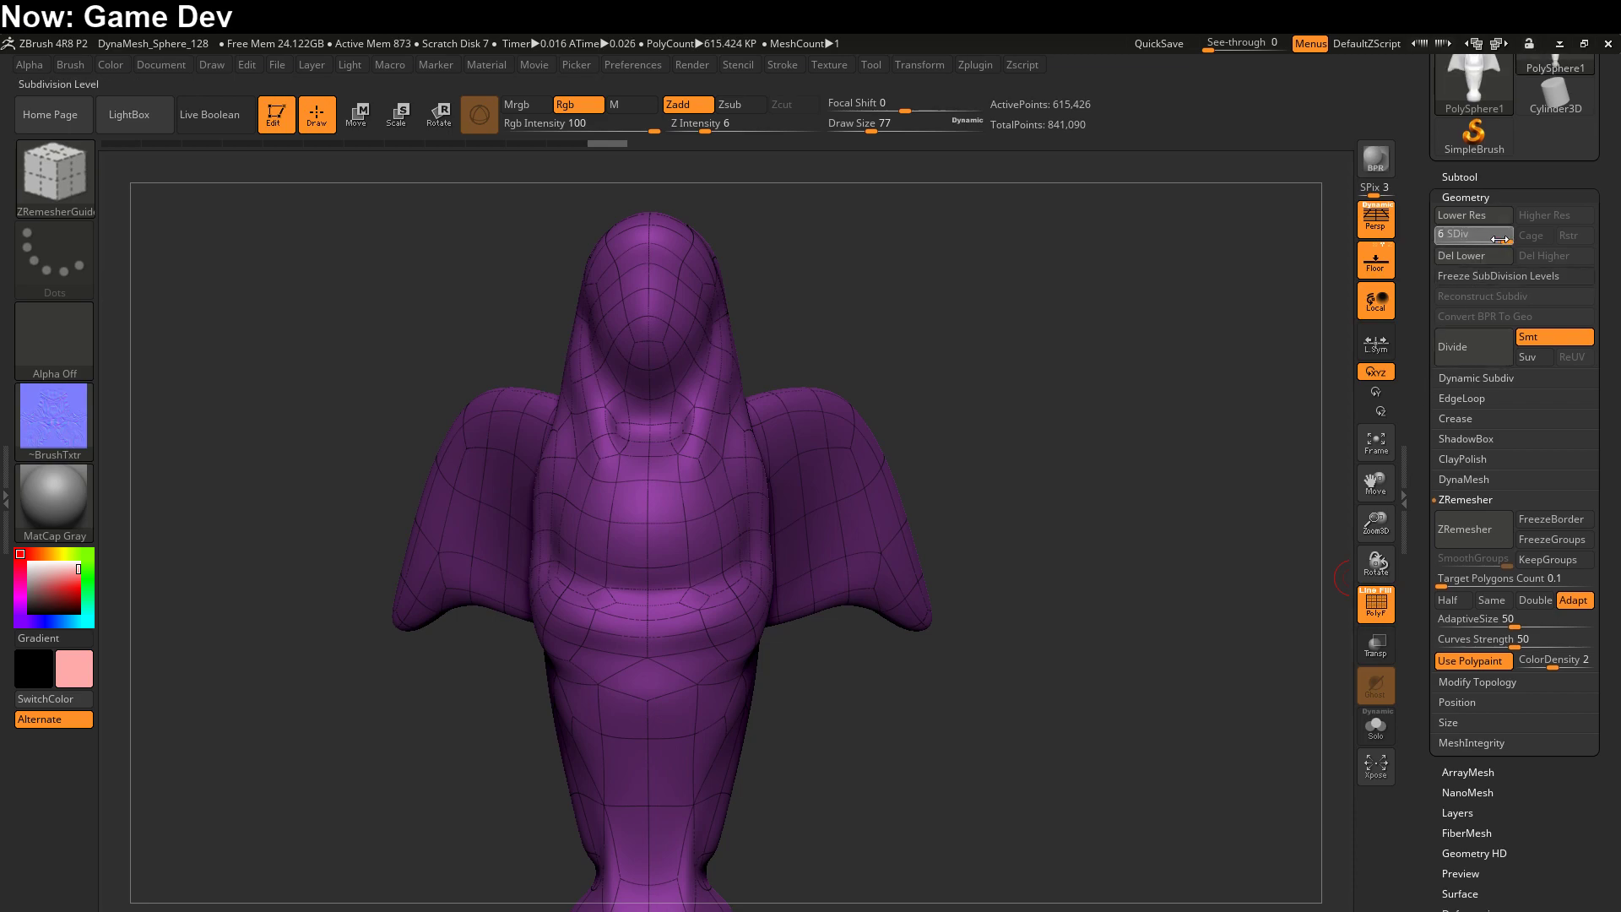
- Drop to SDiv 1 and unwrap the mesh's UVs with UV Master
{"action": "left_click_drag", "start_coordinate": [1433, 242], "coordinate": [1426, 242]}
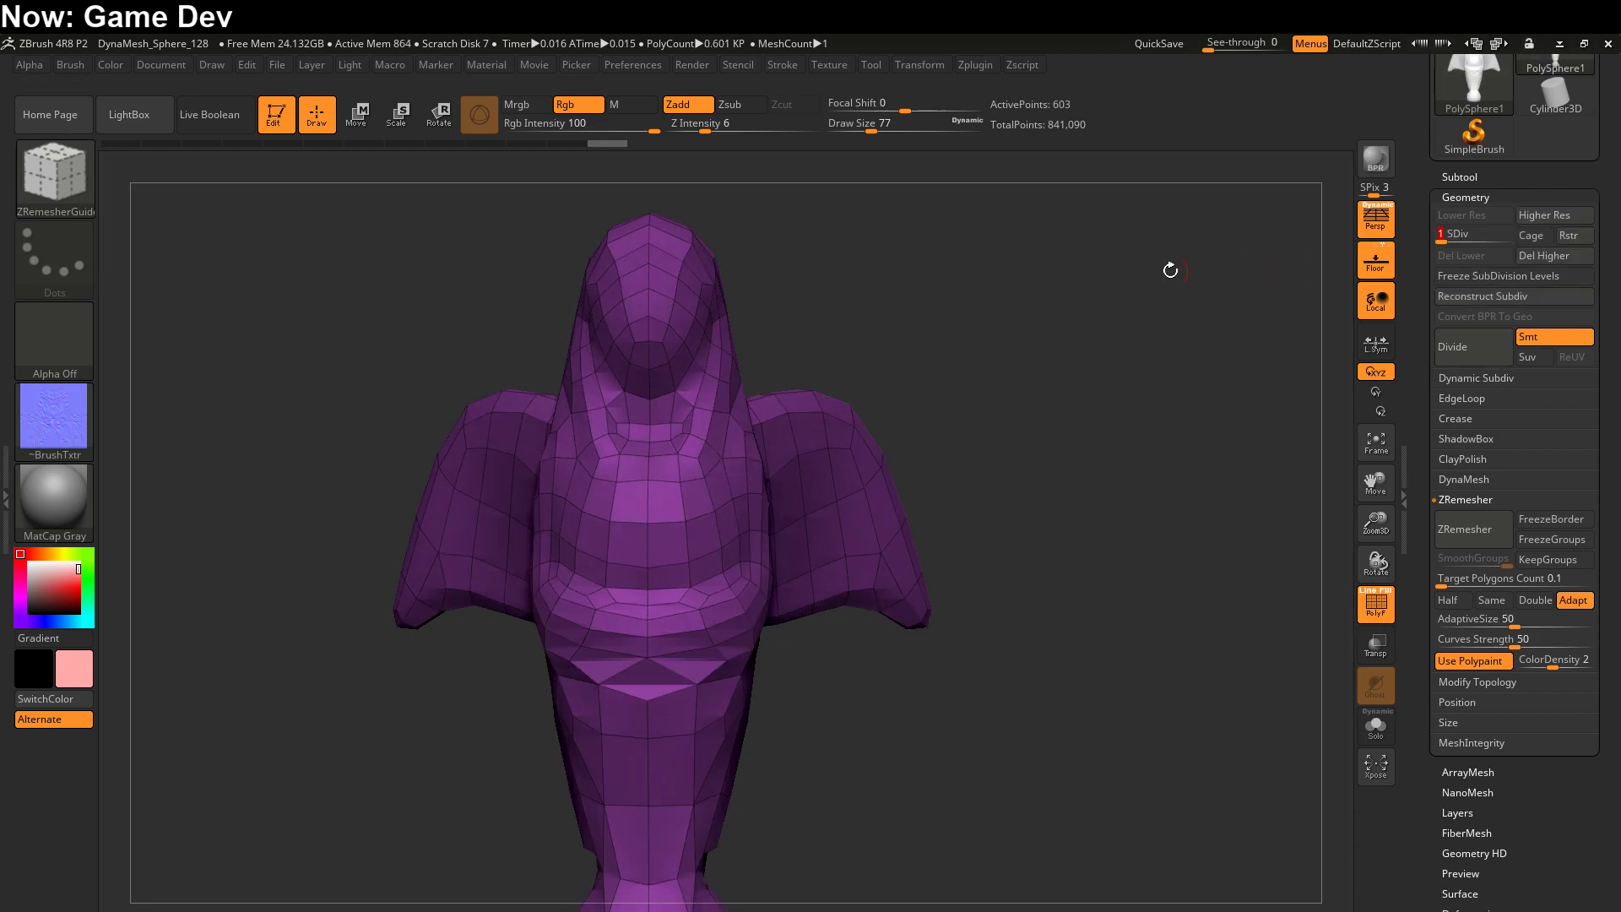
{"action": "left_click", "coordinate": [975, 66]}
{"action": "left_click", "coordinate": [1032, 425]}
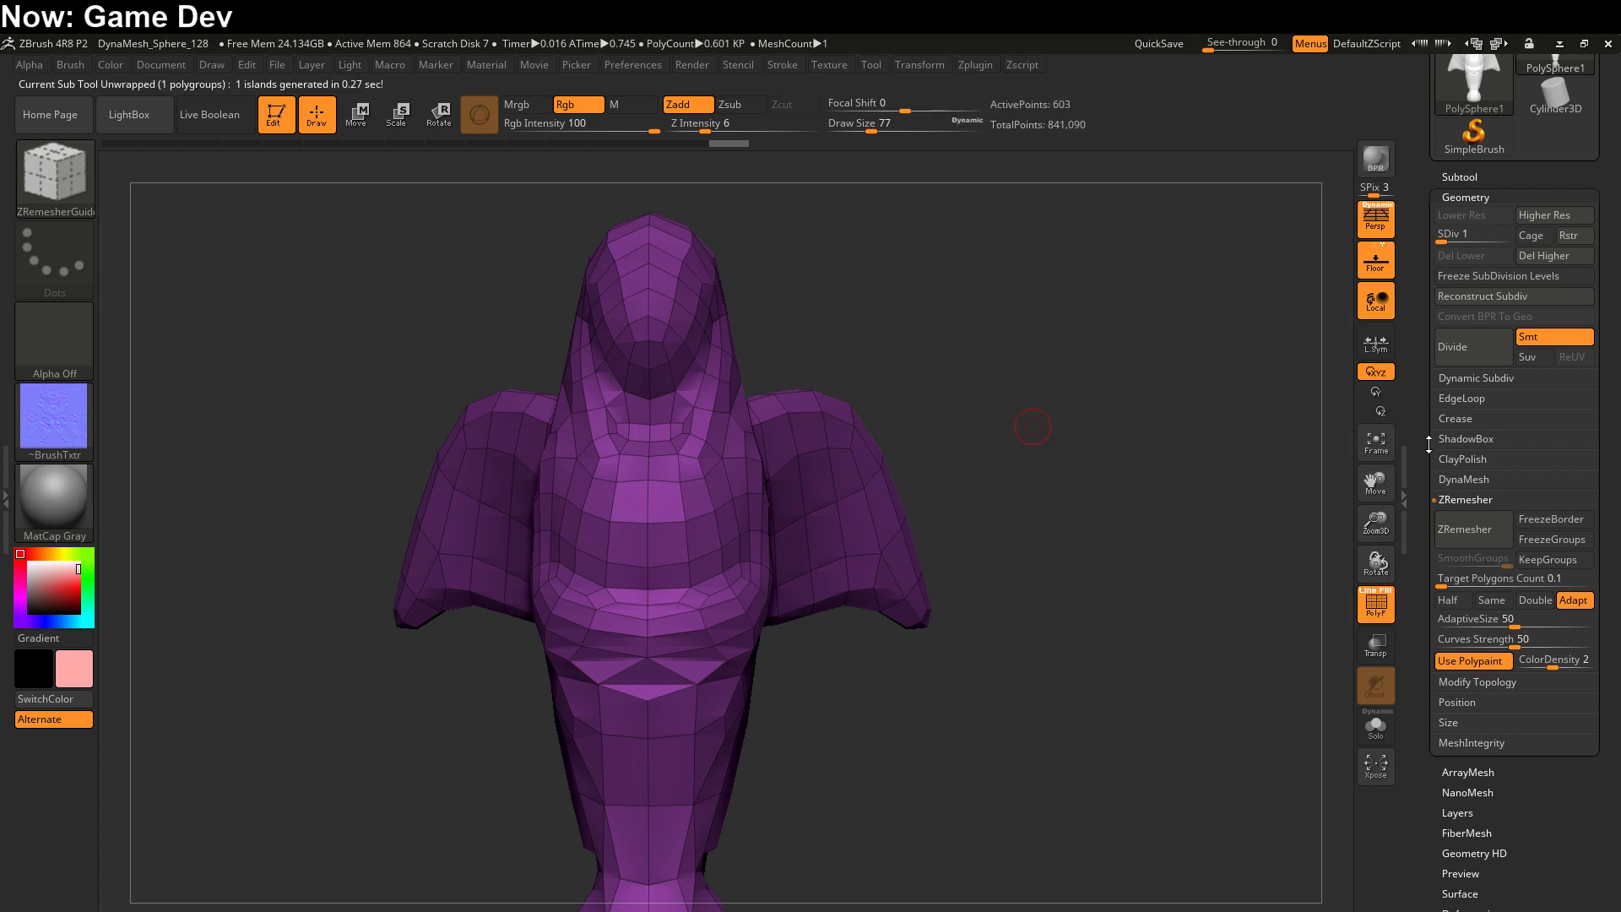
- Make the original PolySphere sculpt subtool visible again
{"action": "left_click_drag", "start_coordinate": [1429, 424], "coordinate": [1424, 557]}
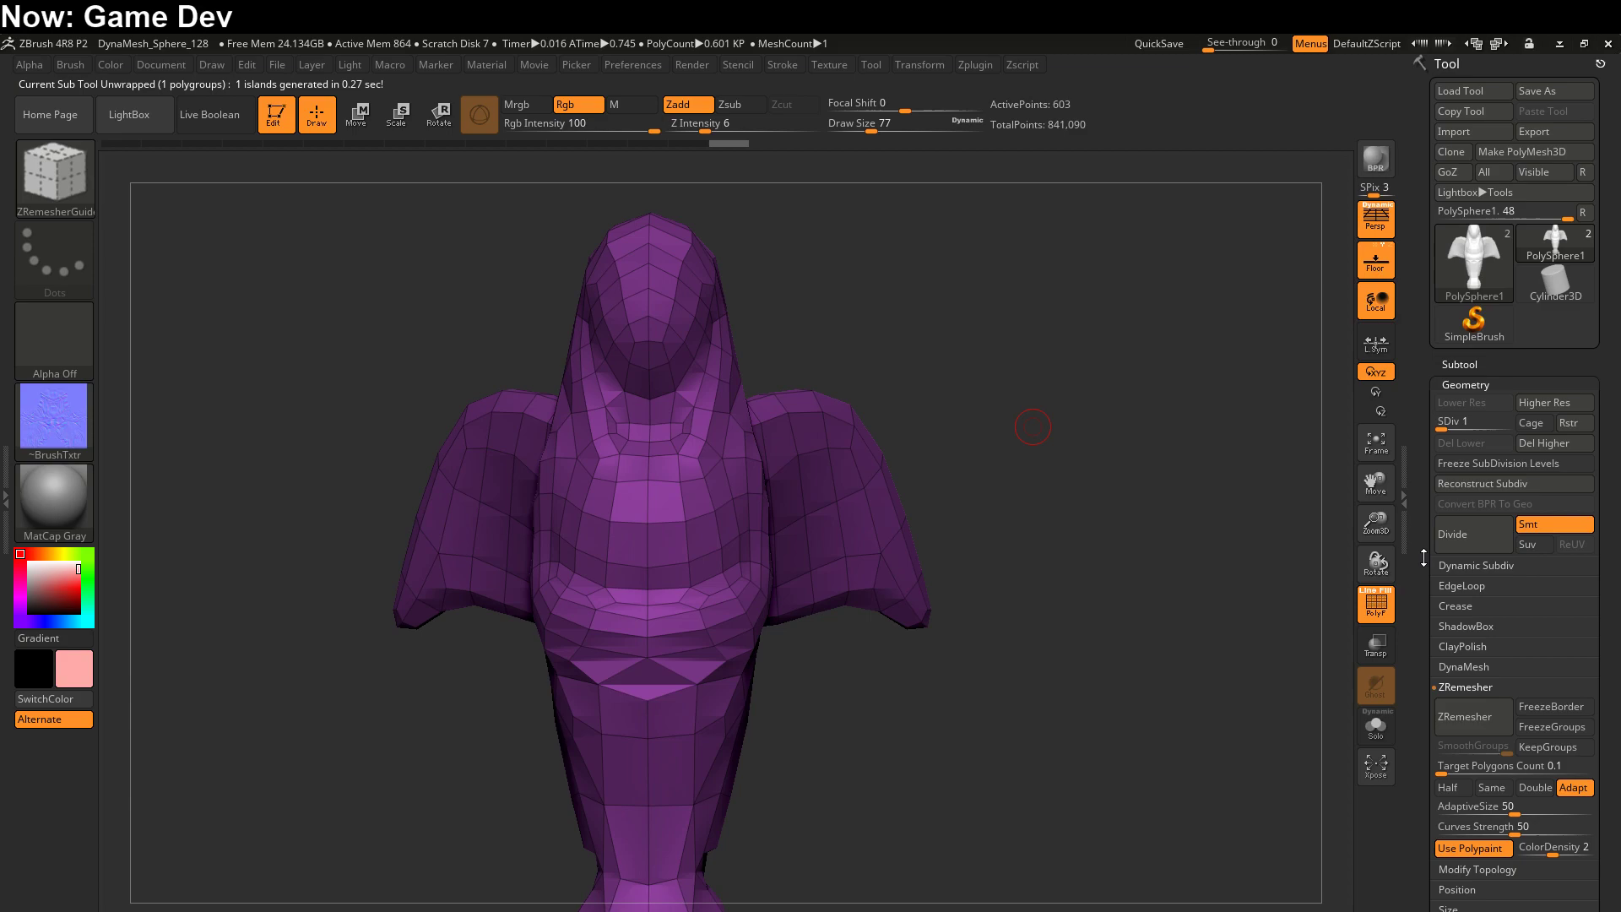
{"action": "left_click", "coordinate": [1469, 366]}
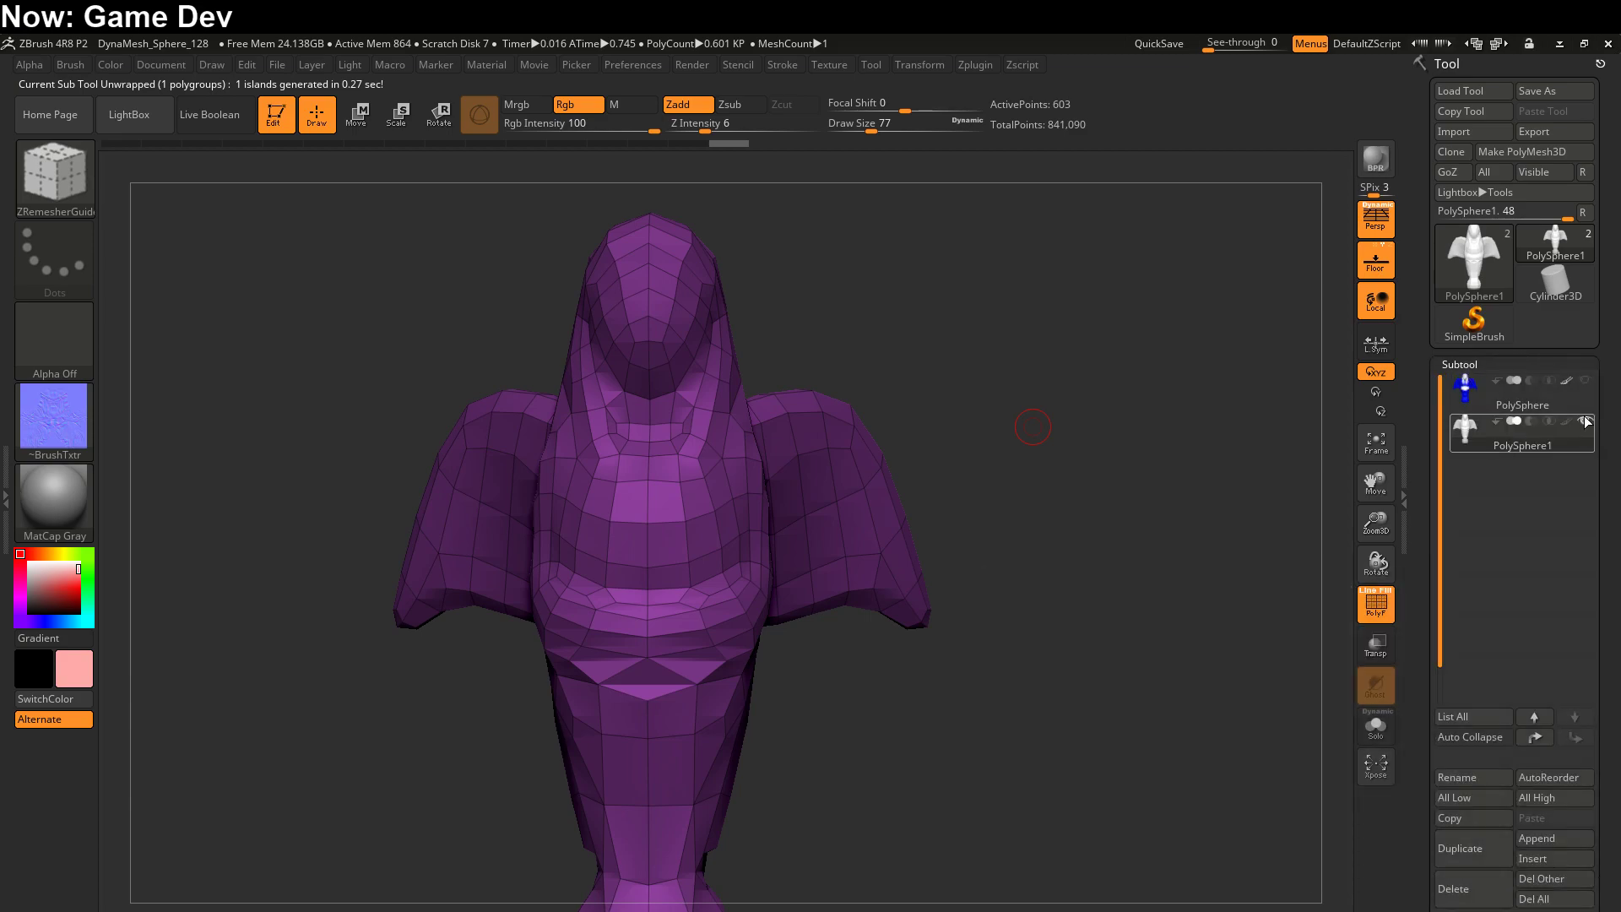
{"action": "left_click", "coordinate": [1563, 403]}
- Project the original's detail onto the remeshed copy with ProjectAll, declining PolyPaint
{"action": "scroll", "coordinate": [1447, 508], "scroll_direction": "down", "scroll_amount": 5}
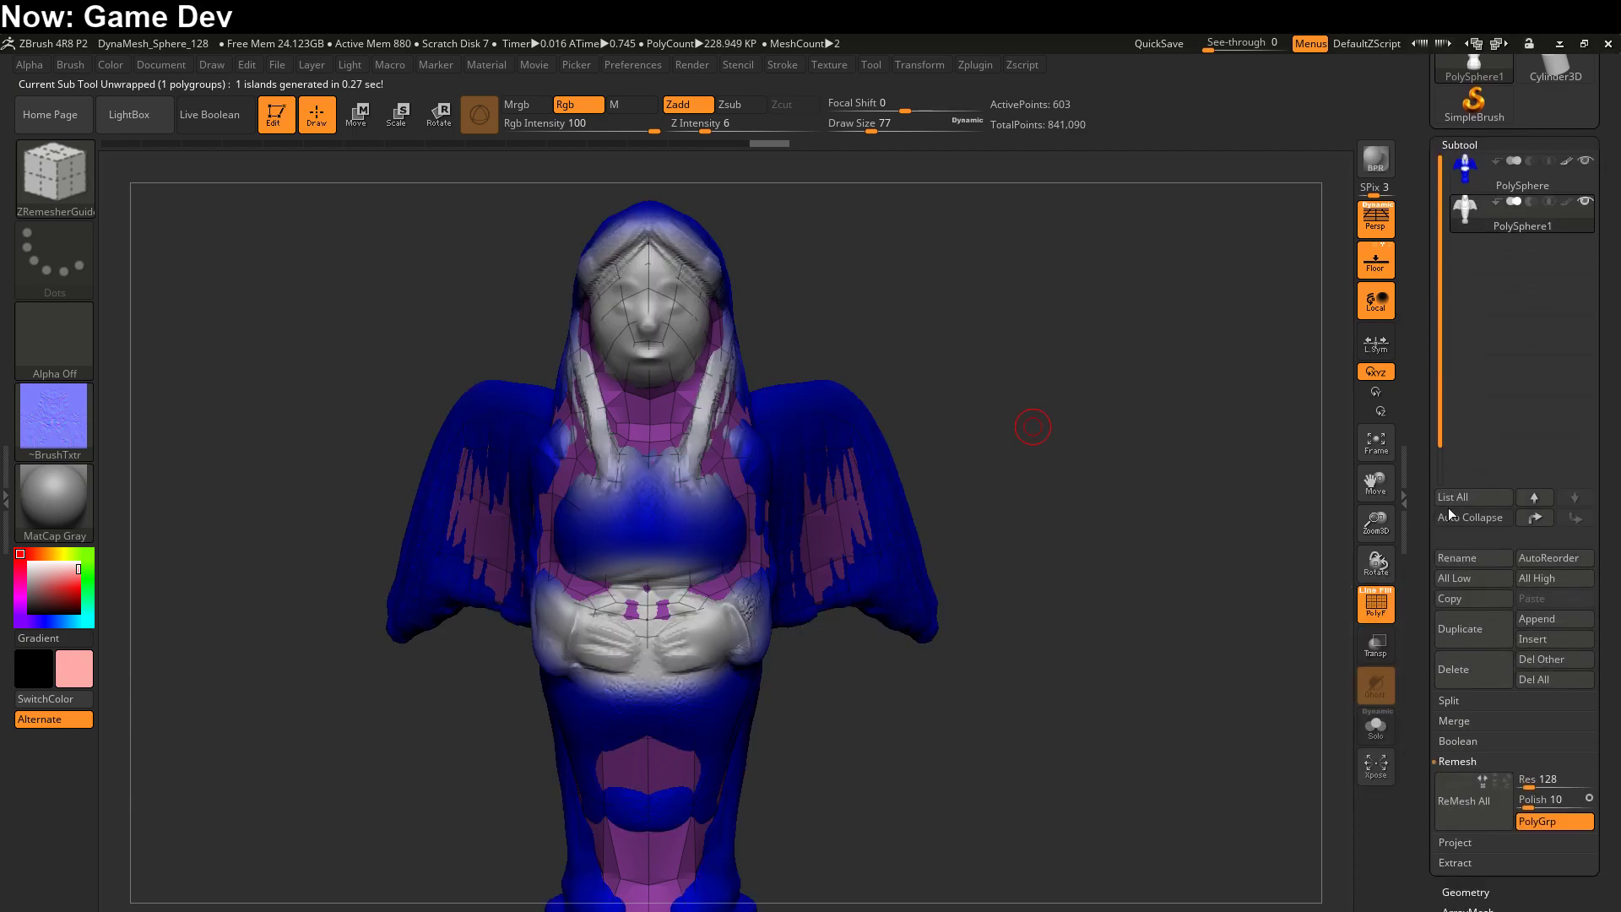
{"action": "left_click", "coordinate": [1456, 841]}
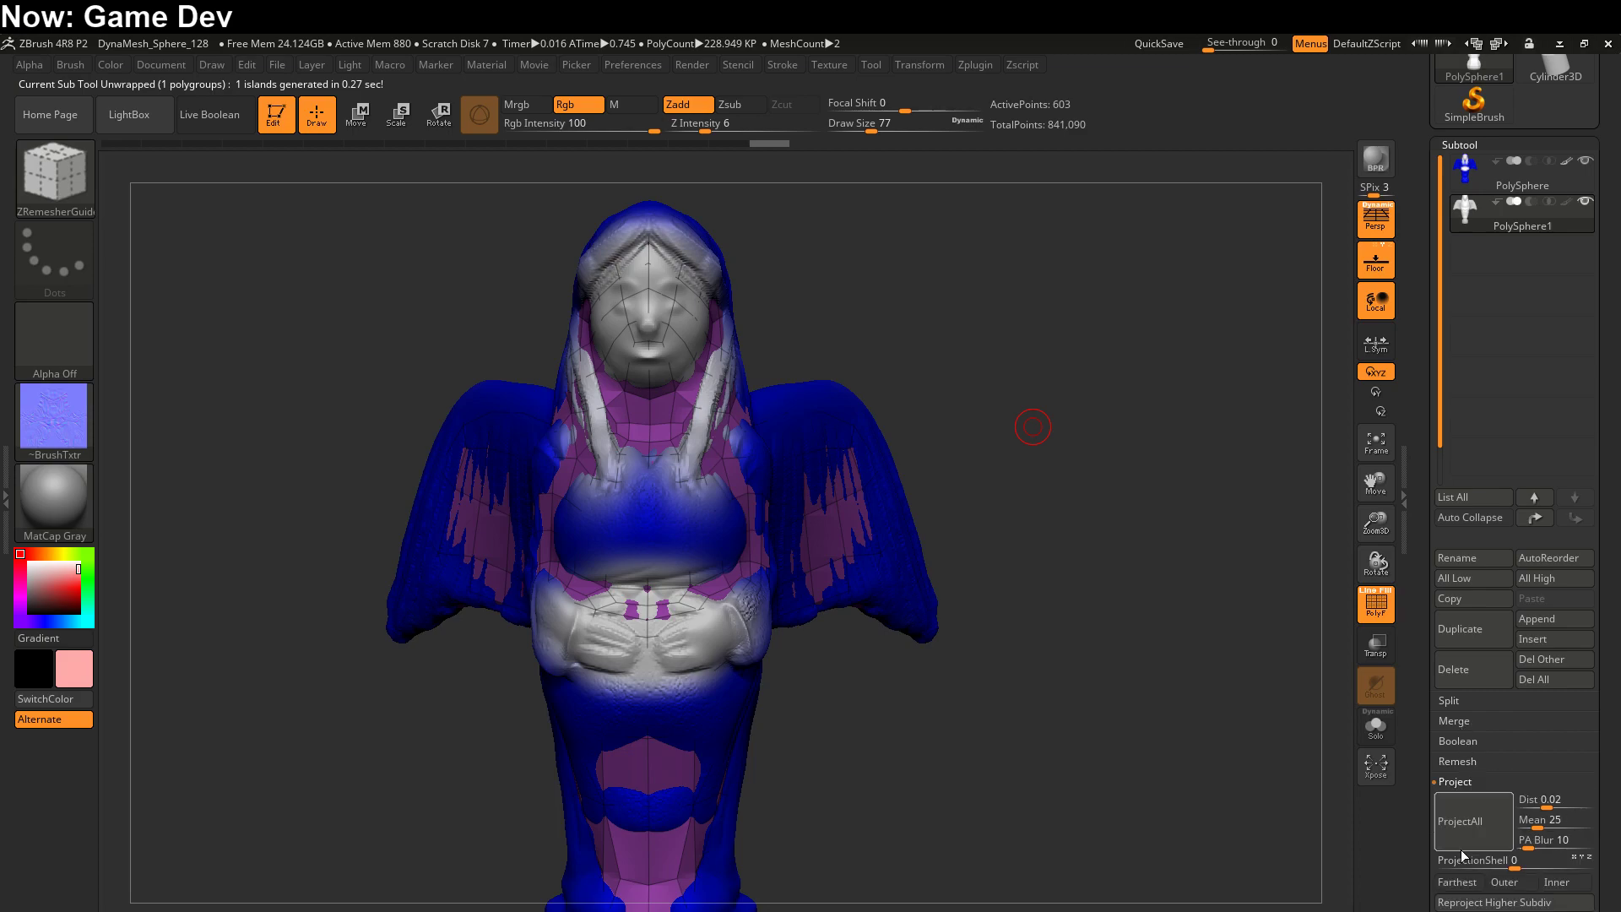
{"action": "left_click", "coordinate": [1474, 837]}
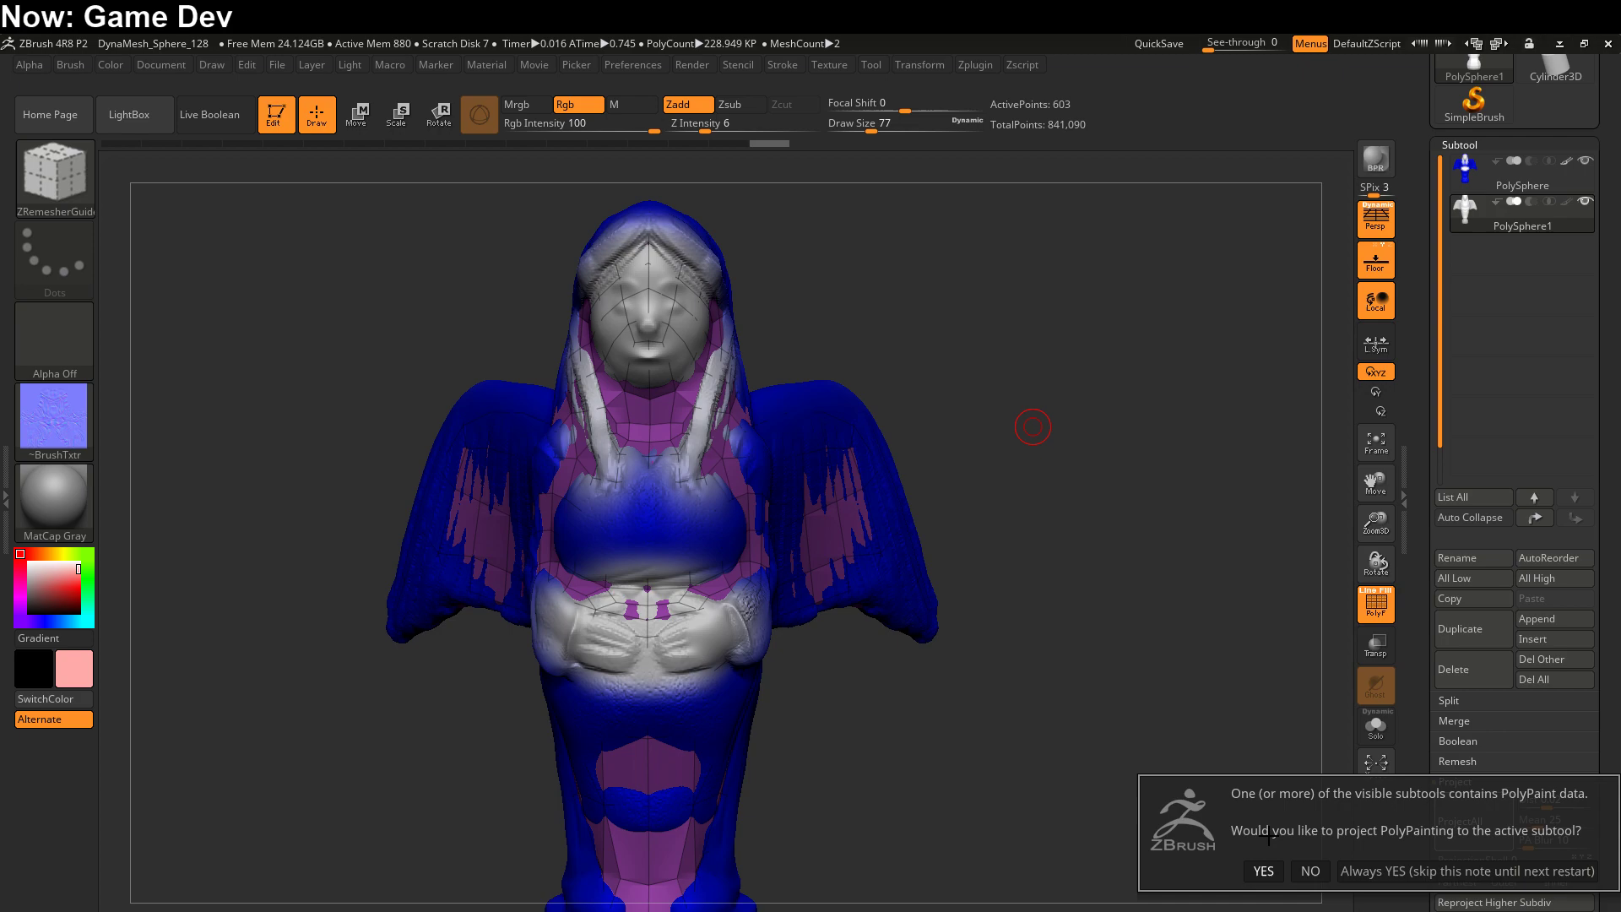
{"action": "left_click", "coordinate": [1310, 870]}
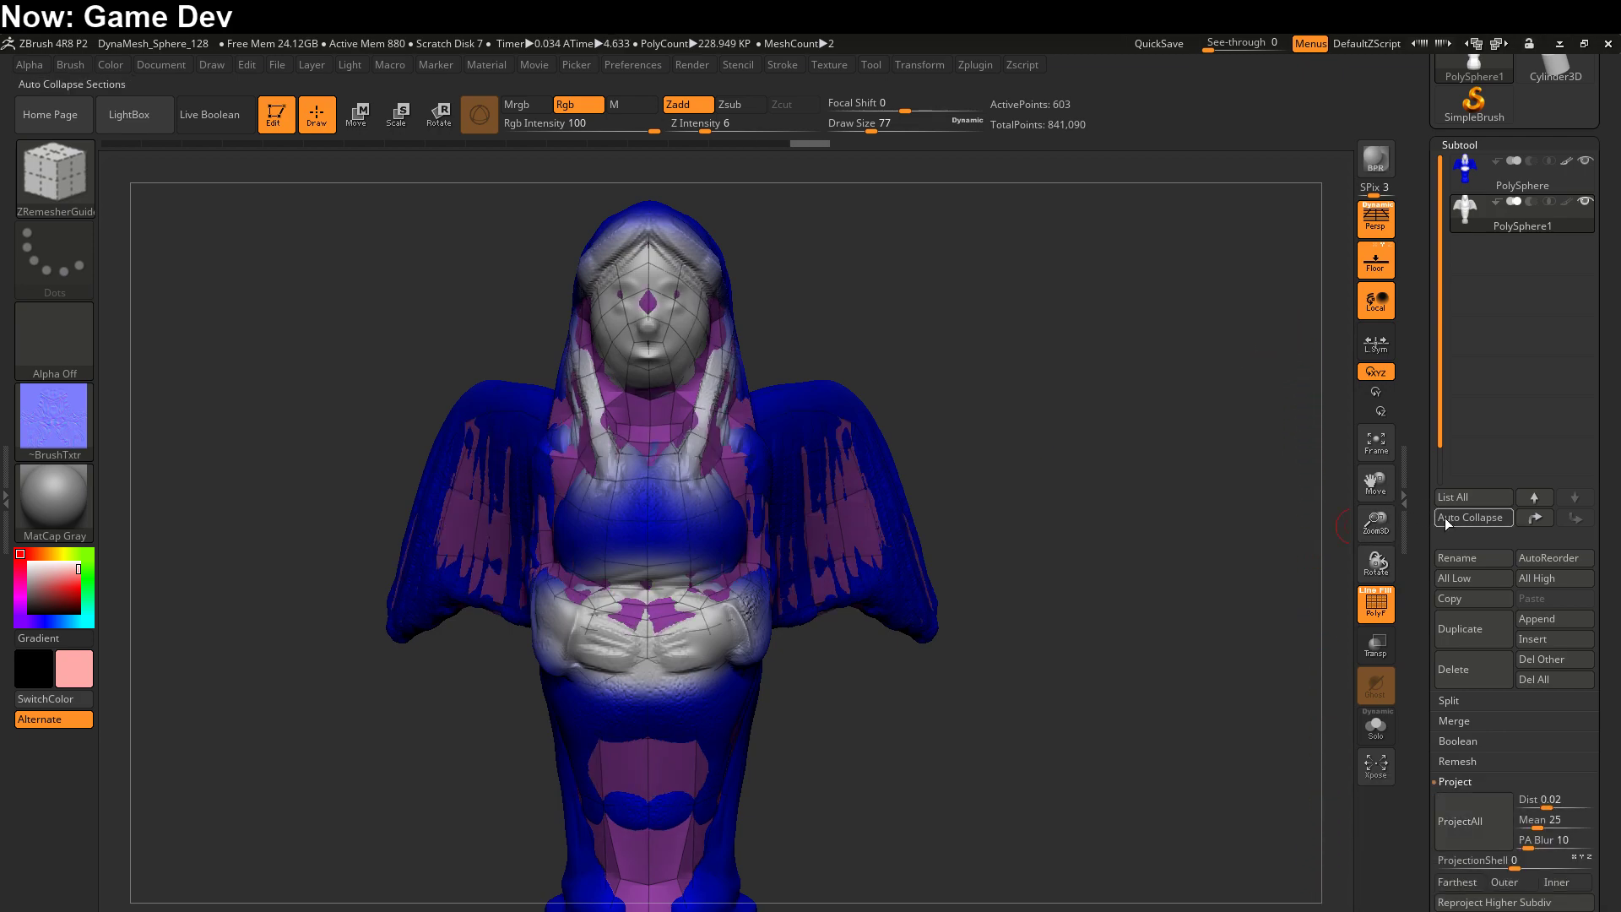
- At SDiv 6, run ProjectAll again and hide the original PolySphere subtool
{"action": "left_click_drag", "start_coordinate": [1431, 654], "coordinate": [1429, 582]}
{"action": "left_click", "coordinate": [1468, 403]}
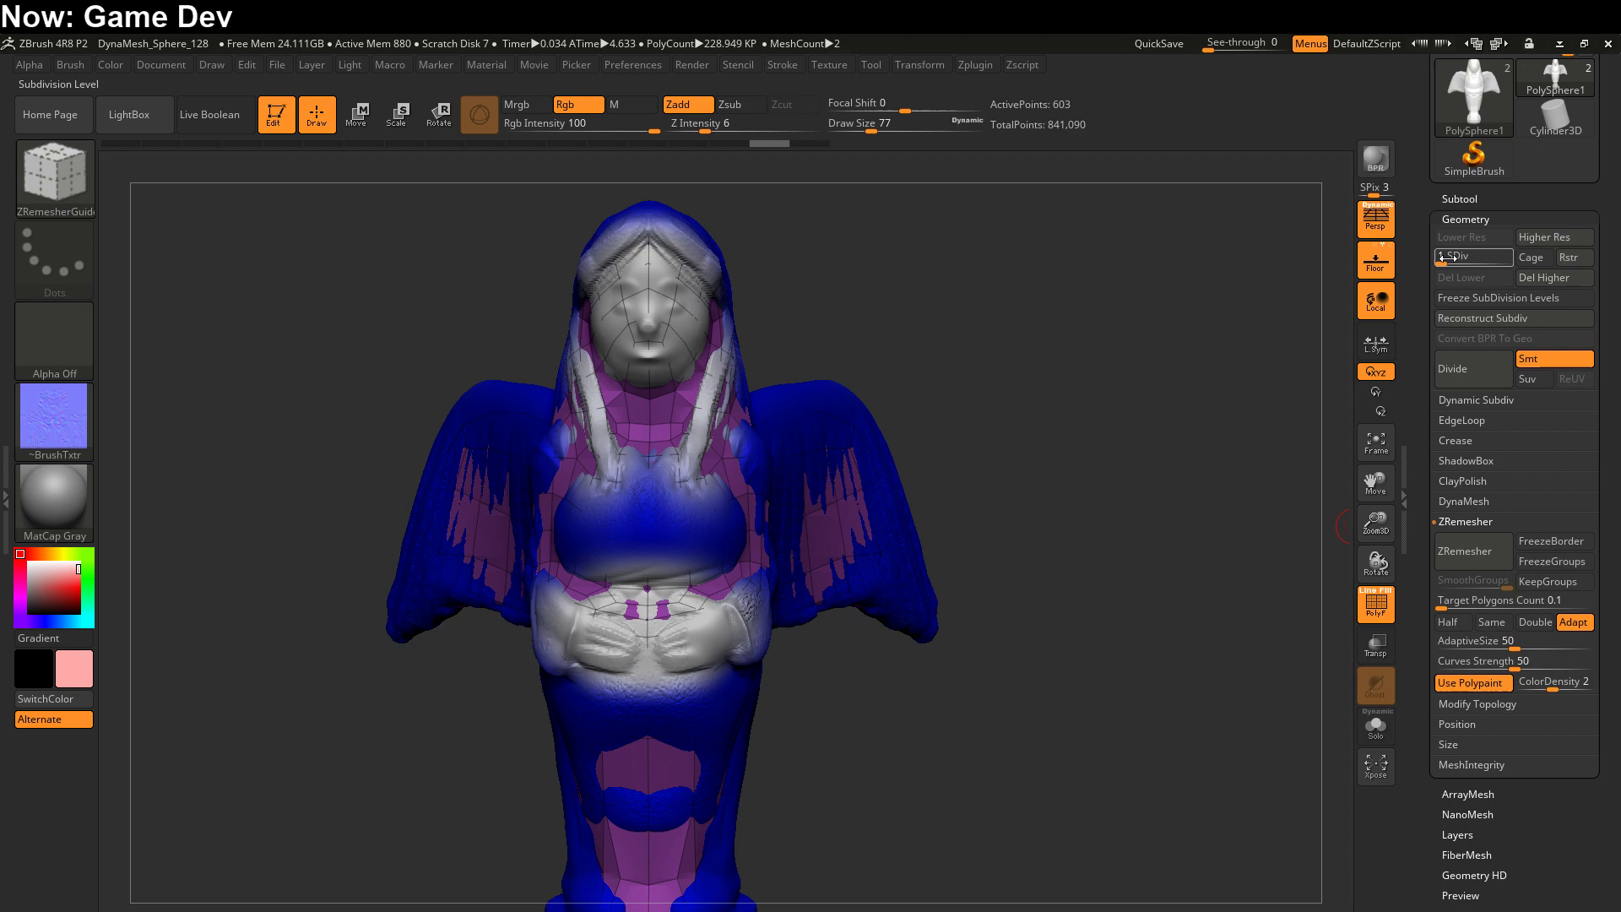
{"action": "left_click_drag", "start_coordinate": [1448, 256], "coordinate": [1531, 256]}
{"action": "left_click_drag", "start_coordinate": [1421, 325], "coordinate": [1424, 475]}
{"action": "left_click", "coordinate": [1455, 366]}
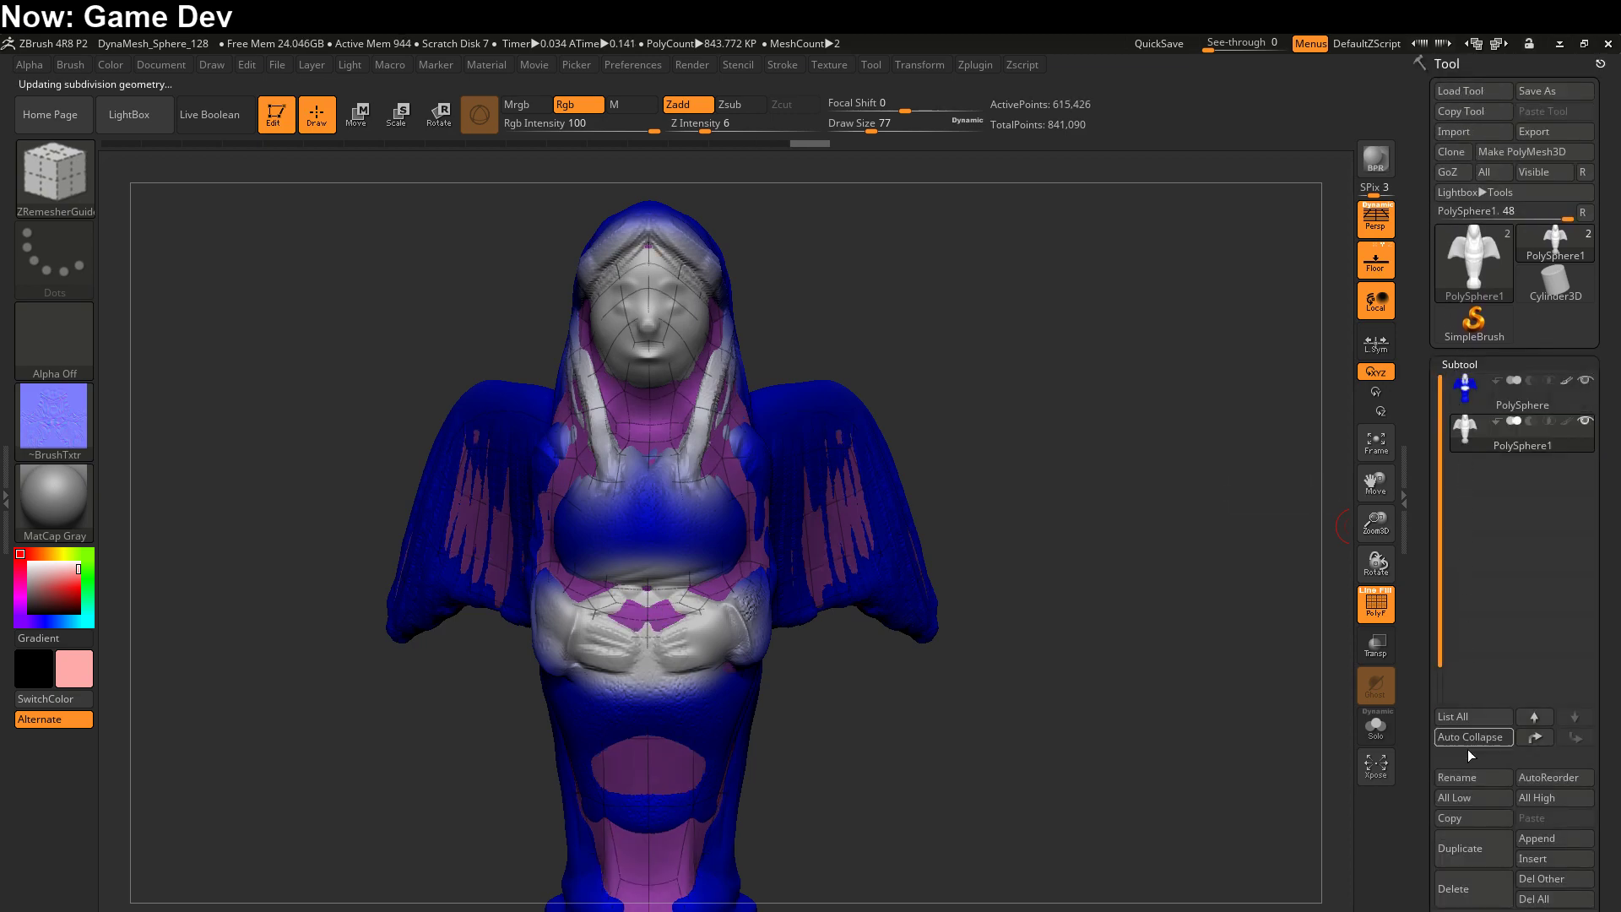
{"action": "left_click_drag", "start_coordinate": [1424, 898], "coordinate": [1431, 616]}
{"action": "left_click", "coordinate": [1451, 706]}
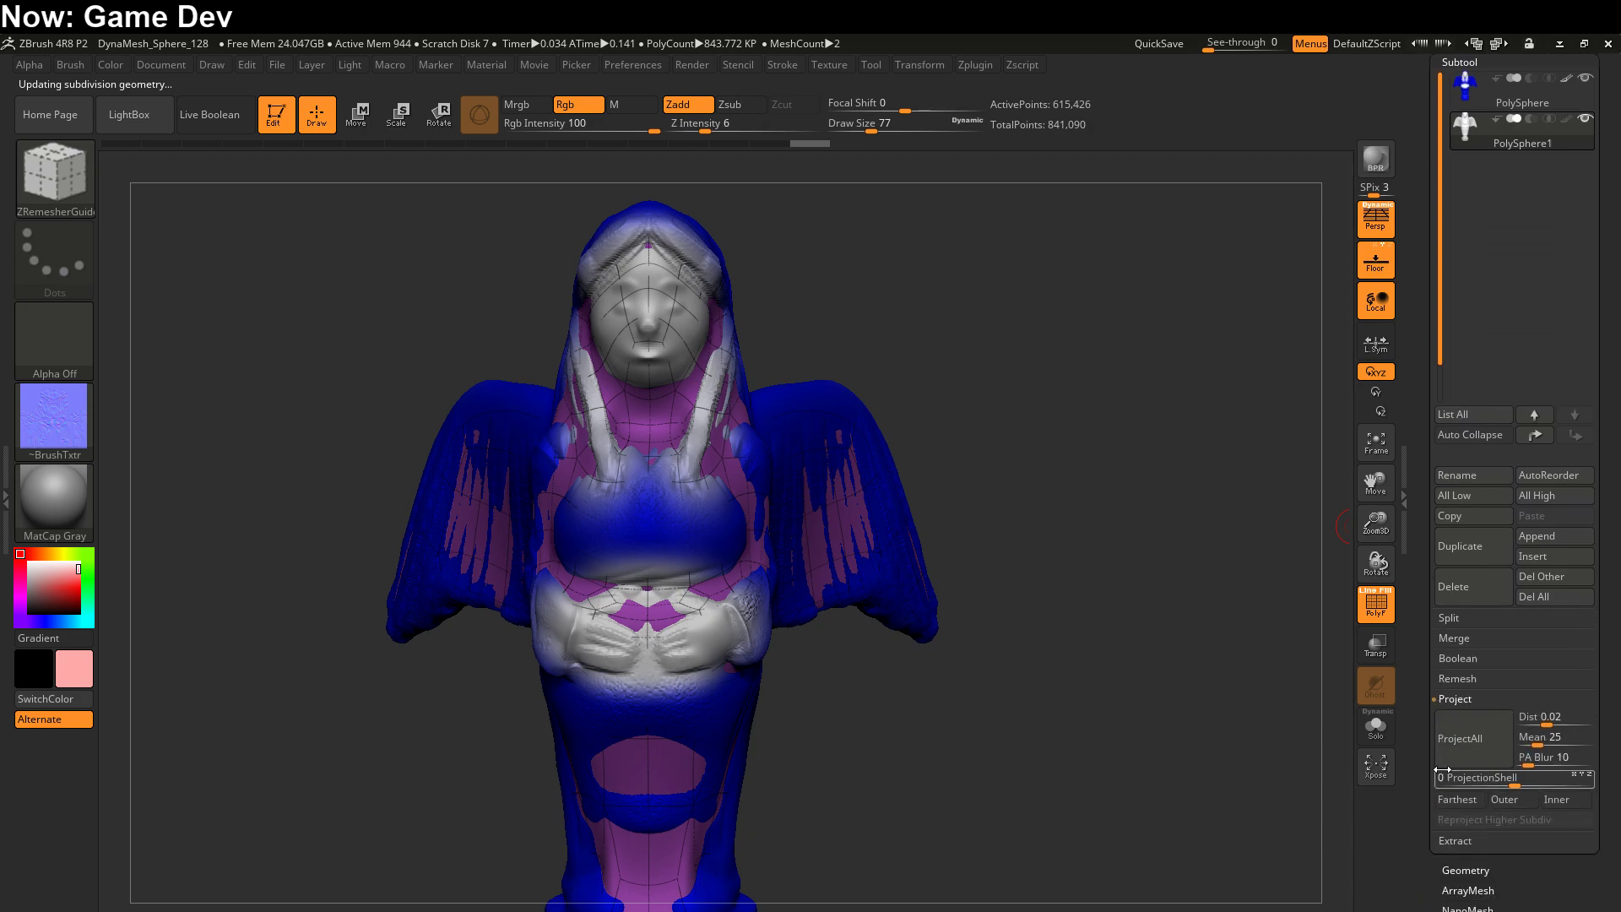
{"action": "left_click", "coordinate": [1462, 753]}
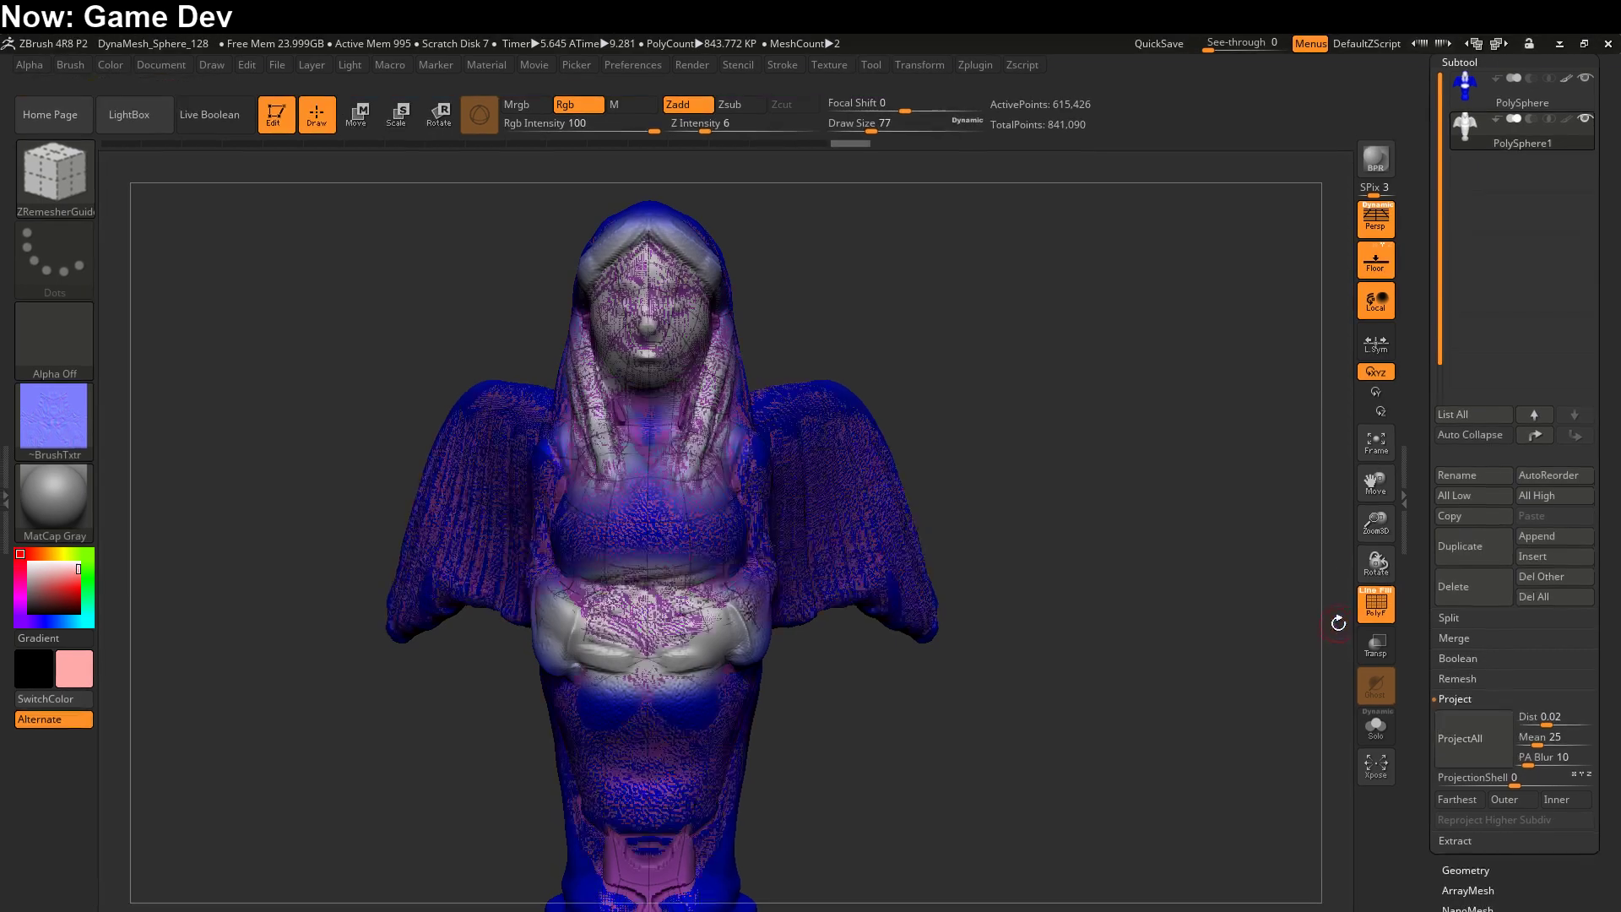
{"action": "left_click", "coordinate": [1585, 78]}
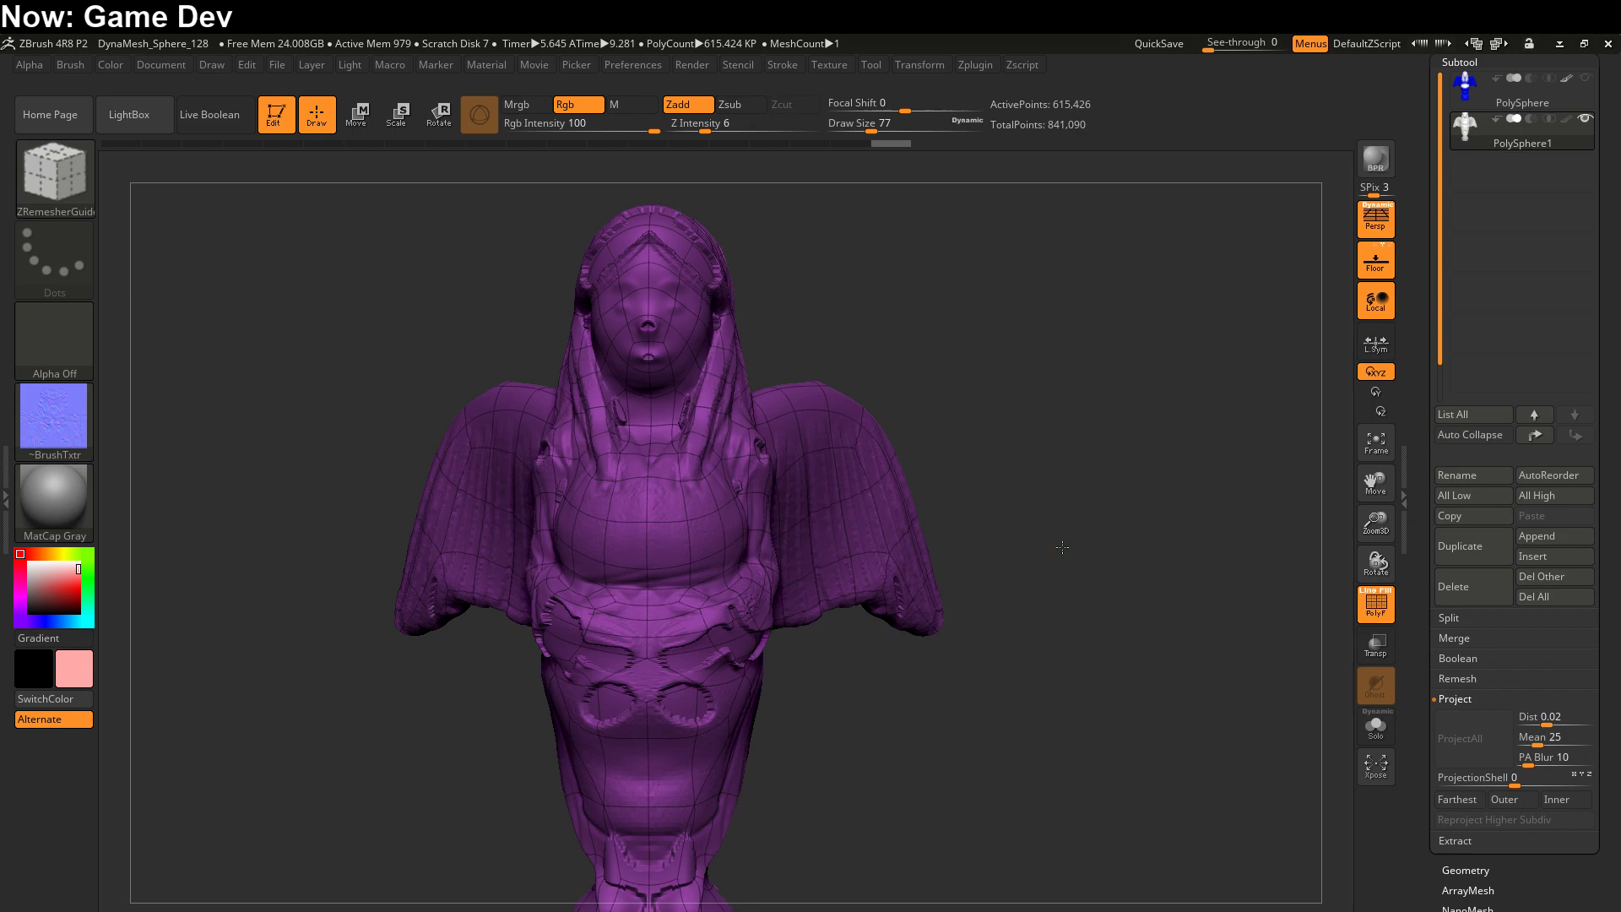
- Orbit the projected statue to inspect it from the front, back and side
{"action": "left_click_drag", "start_coordinate": [1065, 546], "coordinate": [1074, 621]}
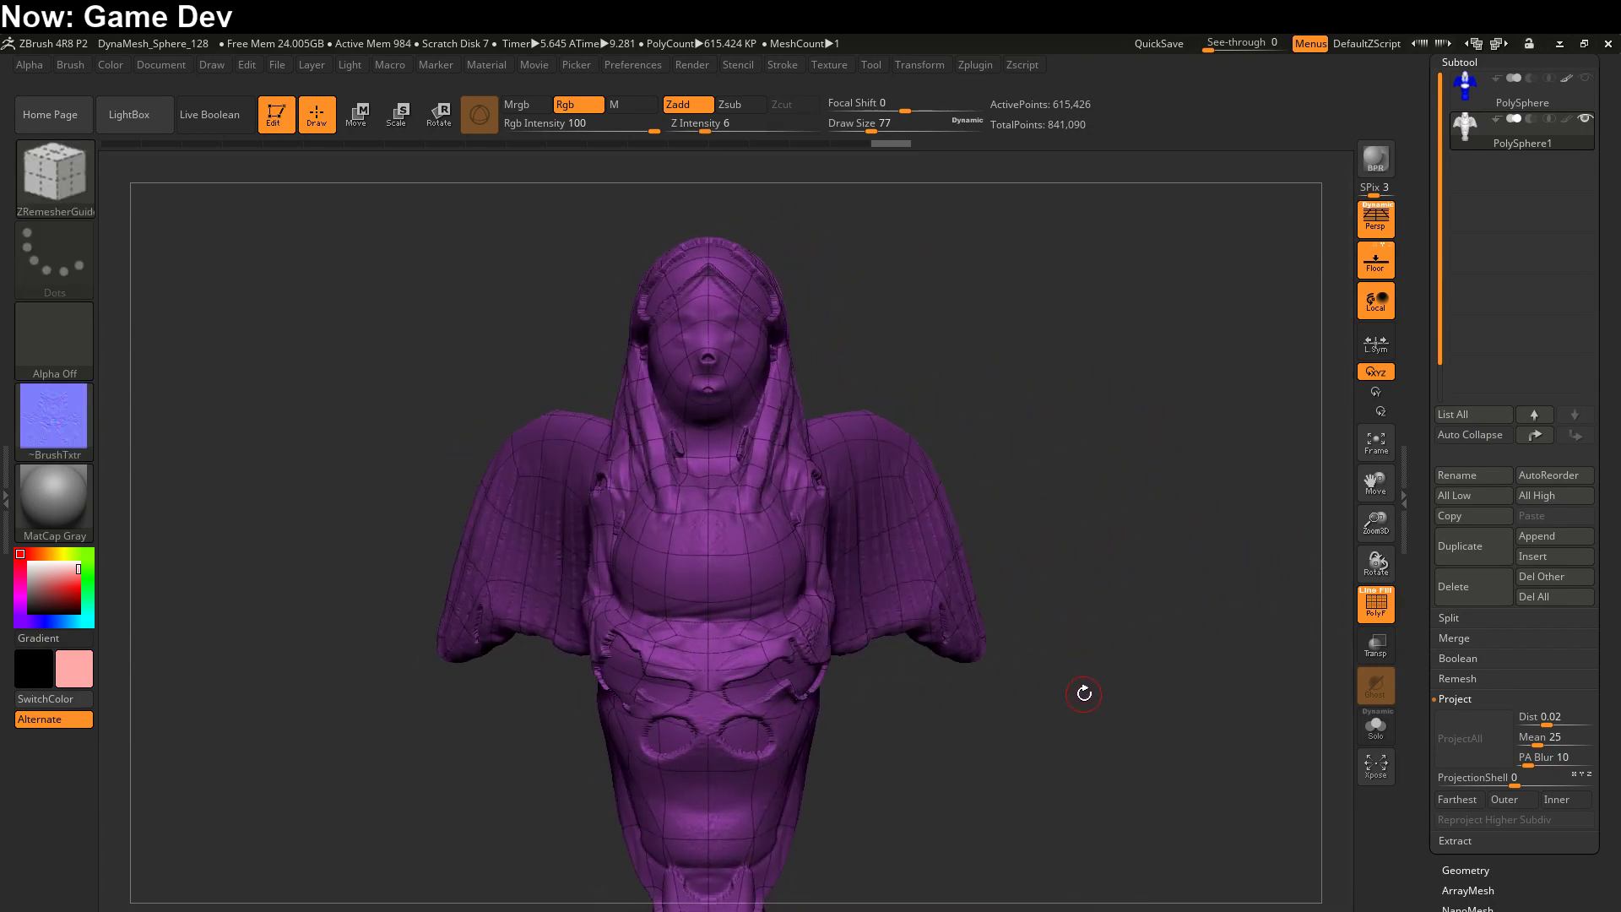
{"action": "left_click_drag", "start_coordinate": [1084, 694], "coordinate": [1053, 666]}
{"action": "right_click", "coordinate": [1050, 680]}
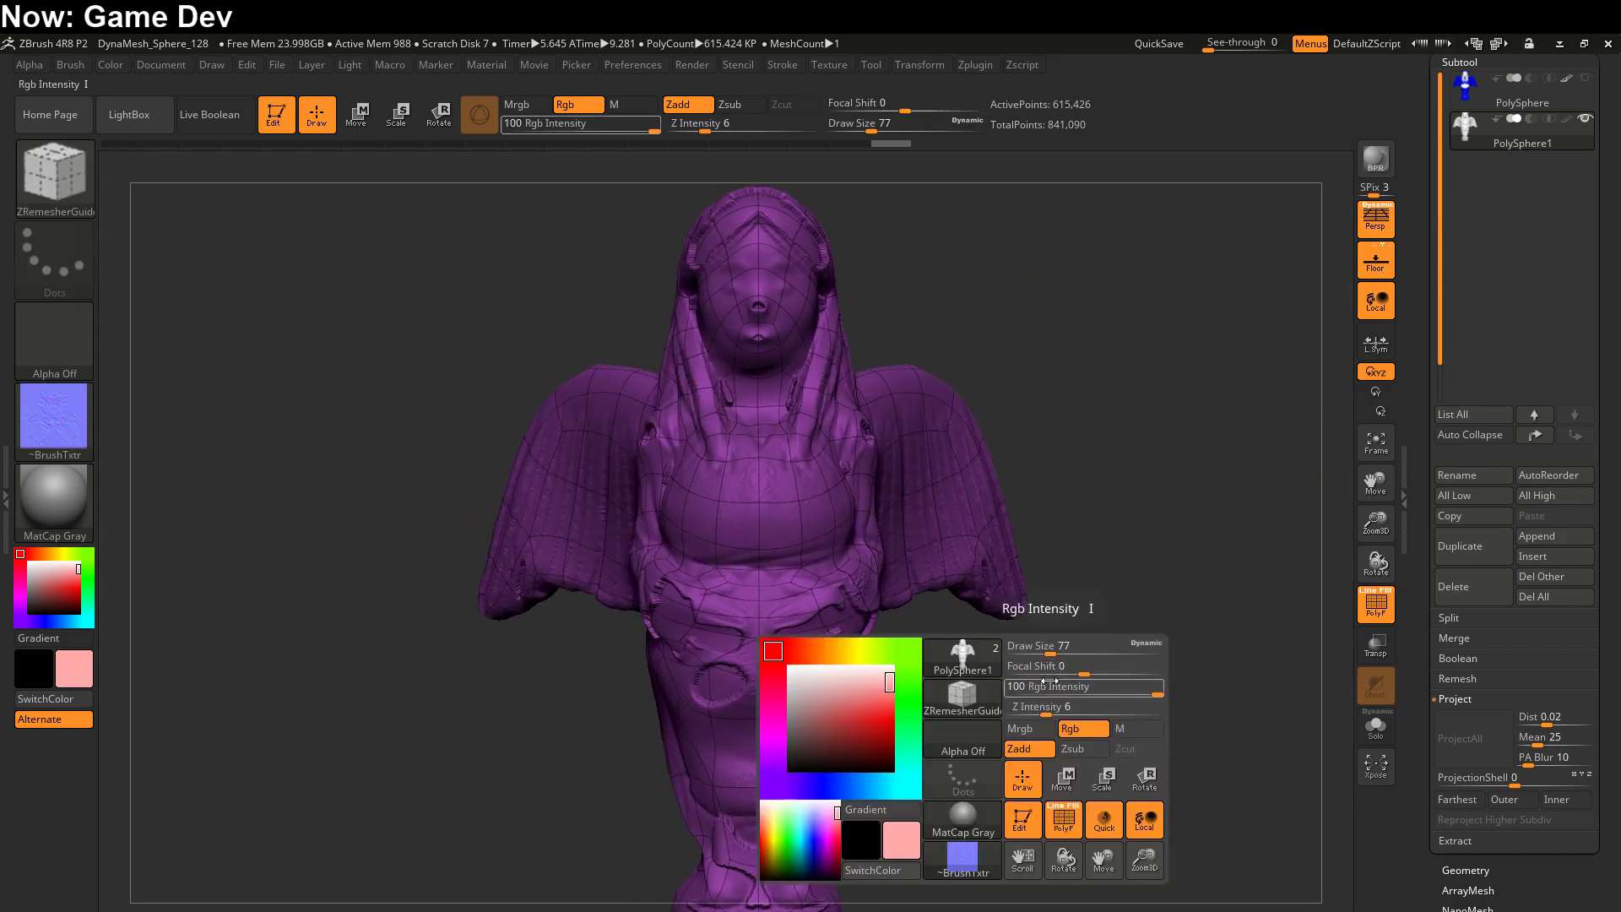
{"action": "mouse_move", "coordinate": [1078, 553]}
{"action": "left_mouse_down"}
{"action": "mouse_move", "coordinate": [1003, 561]}
{"action": "mouse_move", "coordinate": [1068, 570]}
{"action": "left_mouse_up"}
{"action": "key", "text": "shift"}
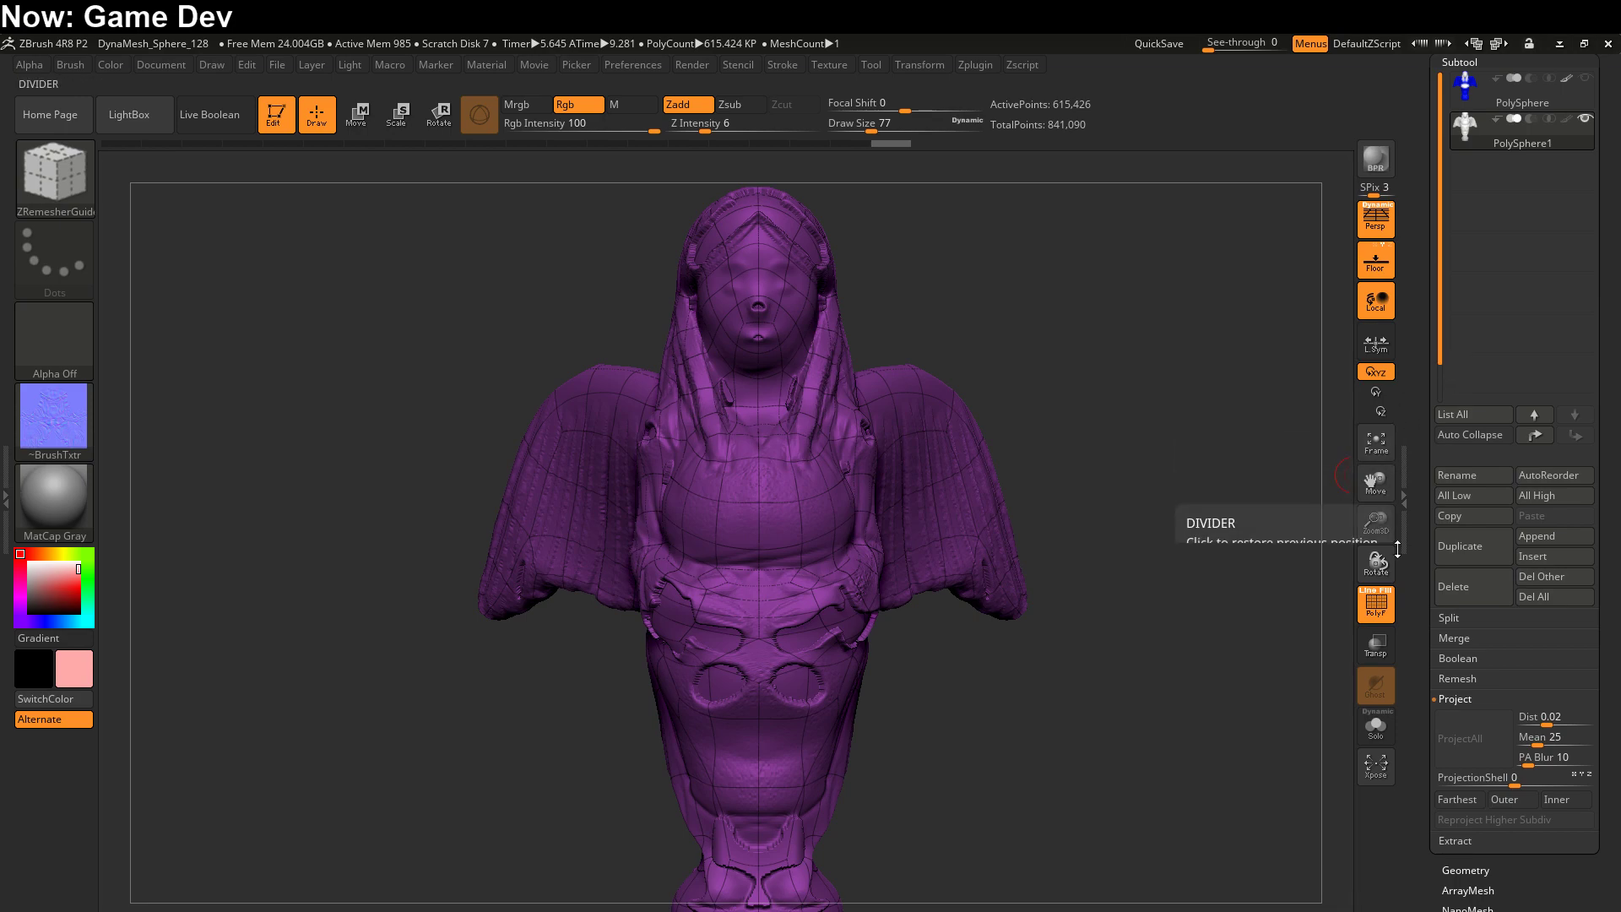
- Open the Brush palette to see the full list of sculpting brushes
{"action": "left_click_drag", "start_coordinate": [1427, 593], "coordinate": [1428, 290]}
{"action": "left_click_drag", "start_coordinate": [1433, 634], "coordinate": [1435, 585]}
{"action": "left_click", "coordinate": [1467, 524]}
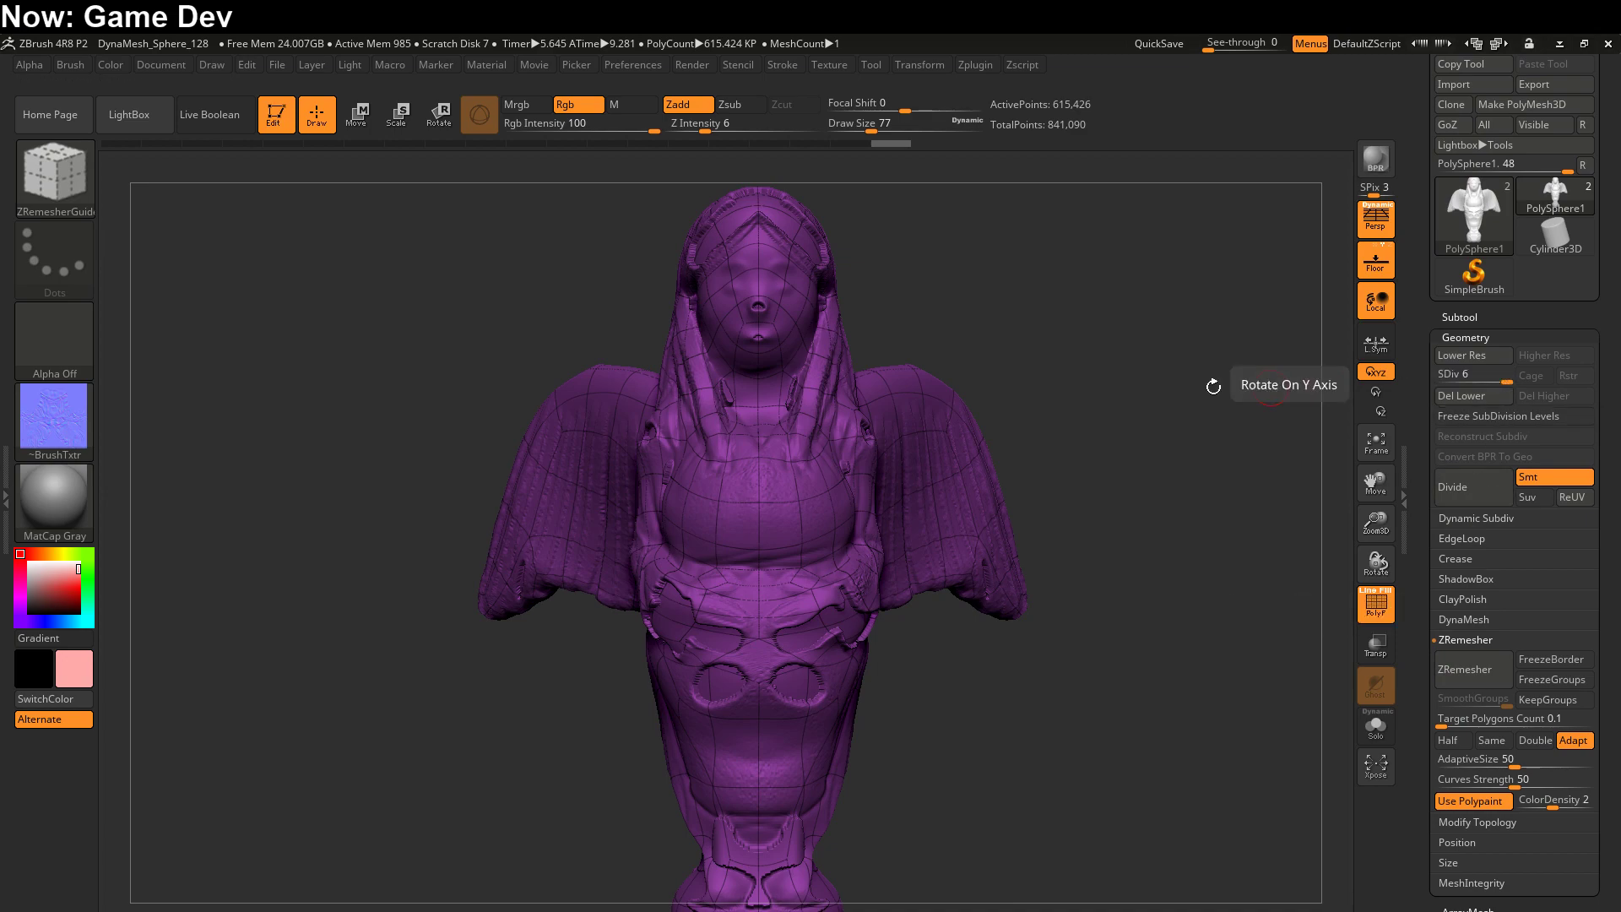
{"action": "left_click", "coordinate": [72, 173]}
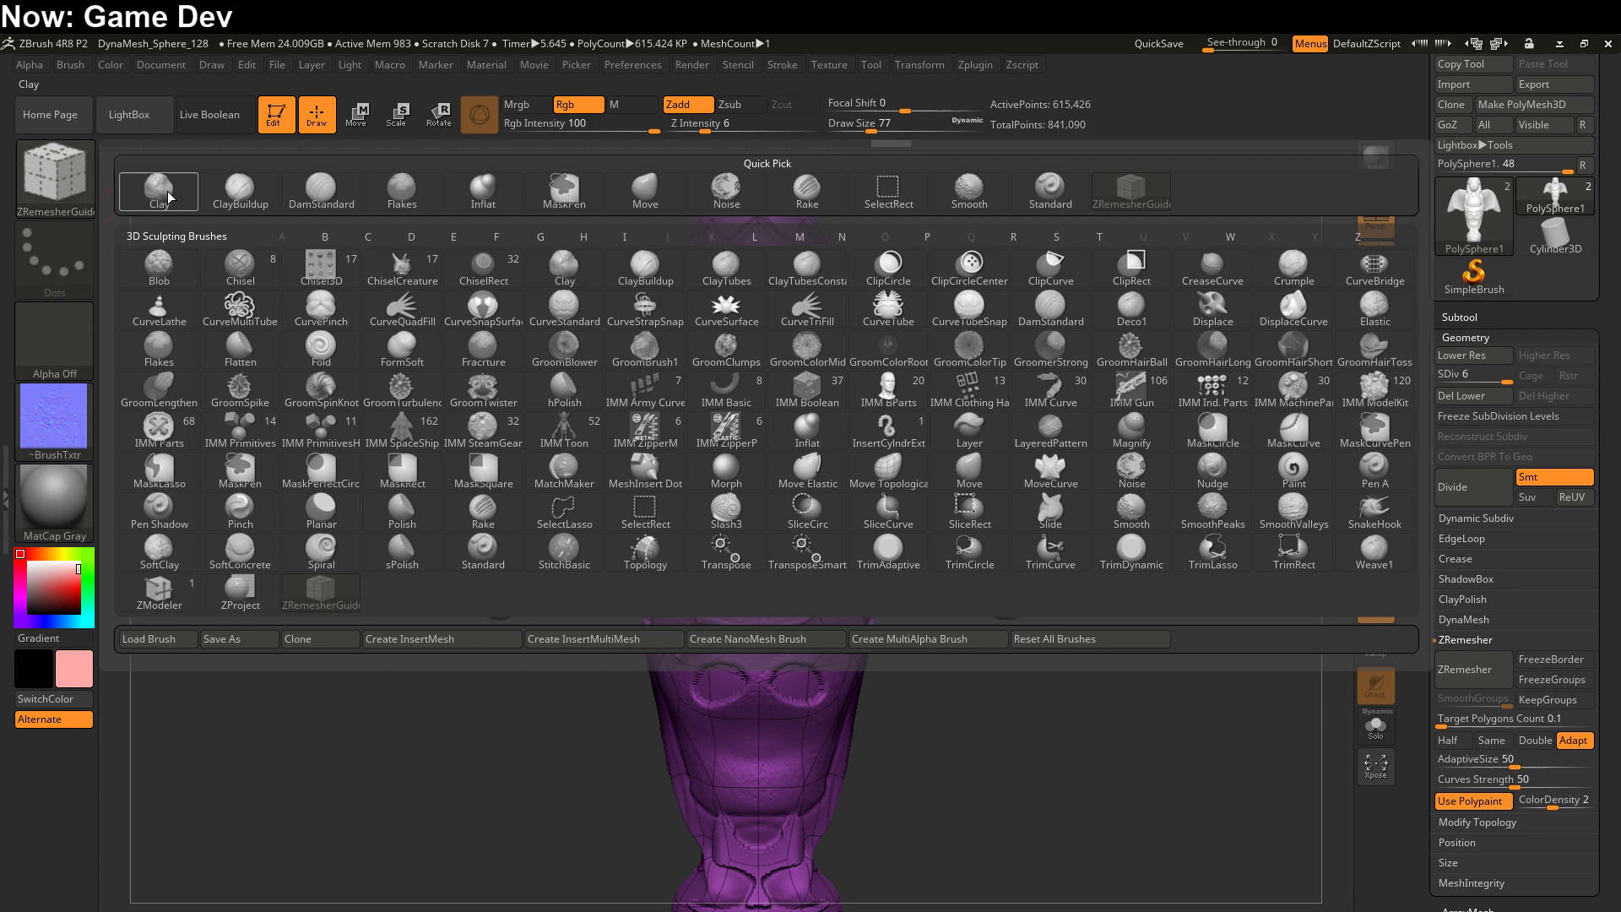
- With ClayBuildup, add clay along the belt and over the hands, smoothing the results
{"action": "left_click", "coordinate": [240, 189]}
{"action": "key", "text": "shift"}
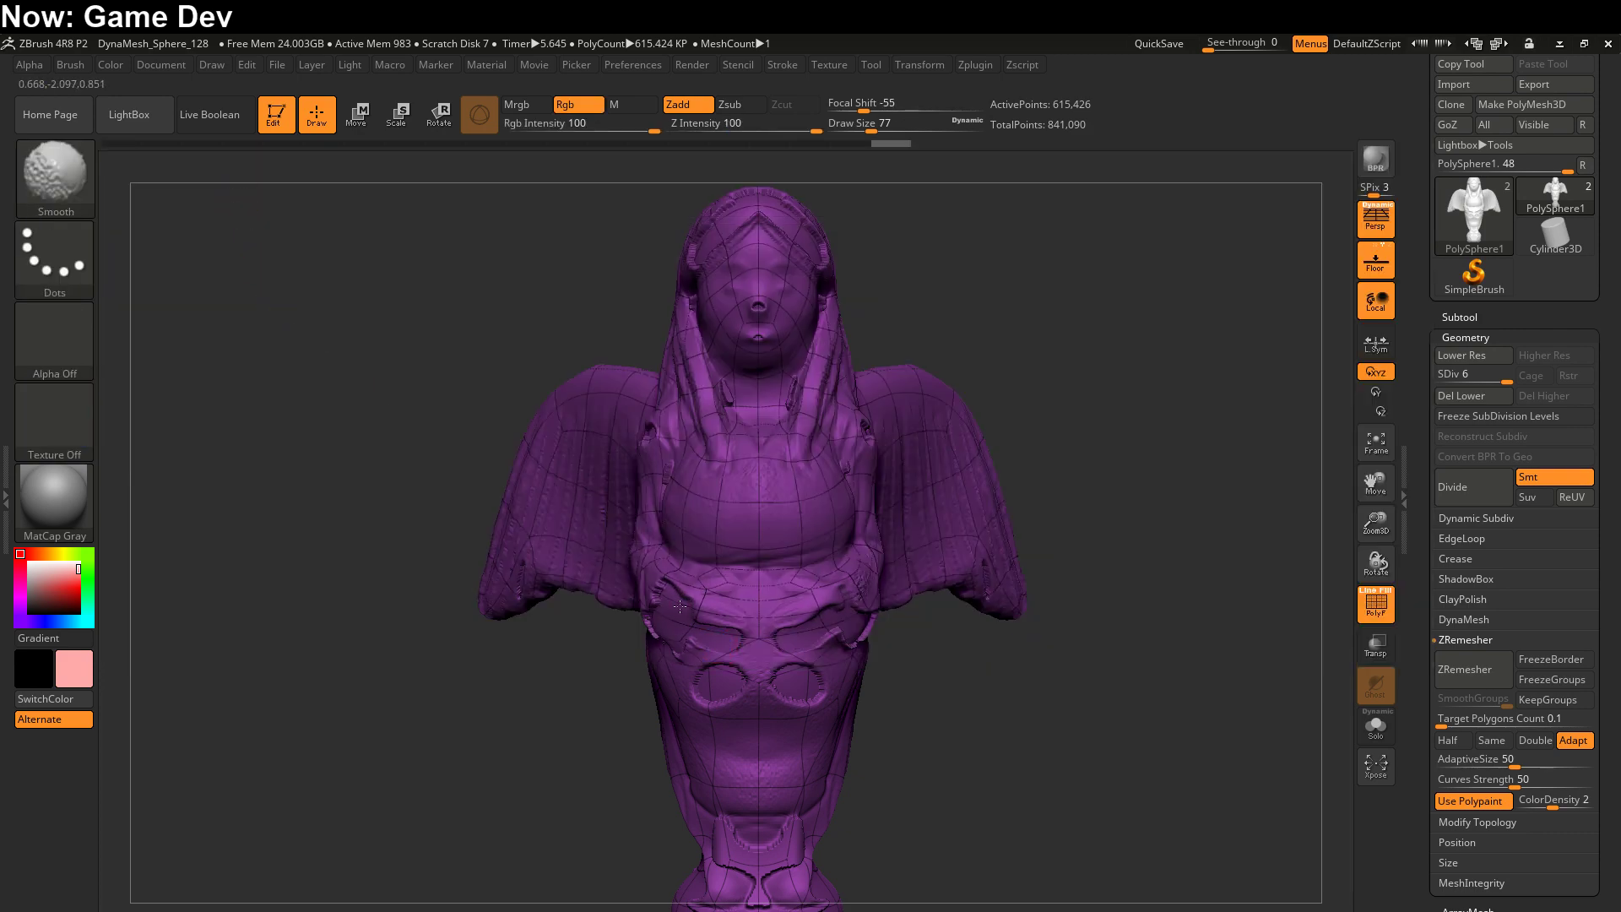
{"action": "left_click_drag", "start_coordinate": [656, 595], "coordinate": [665, 603], "text": "shift"}
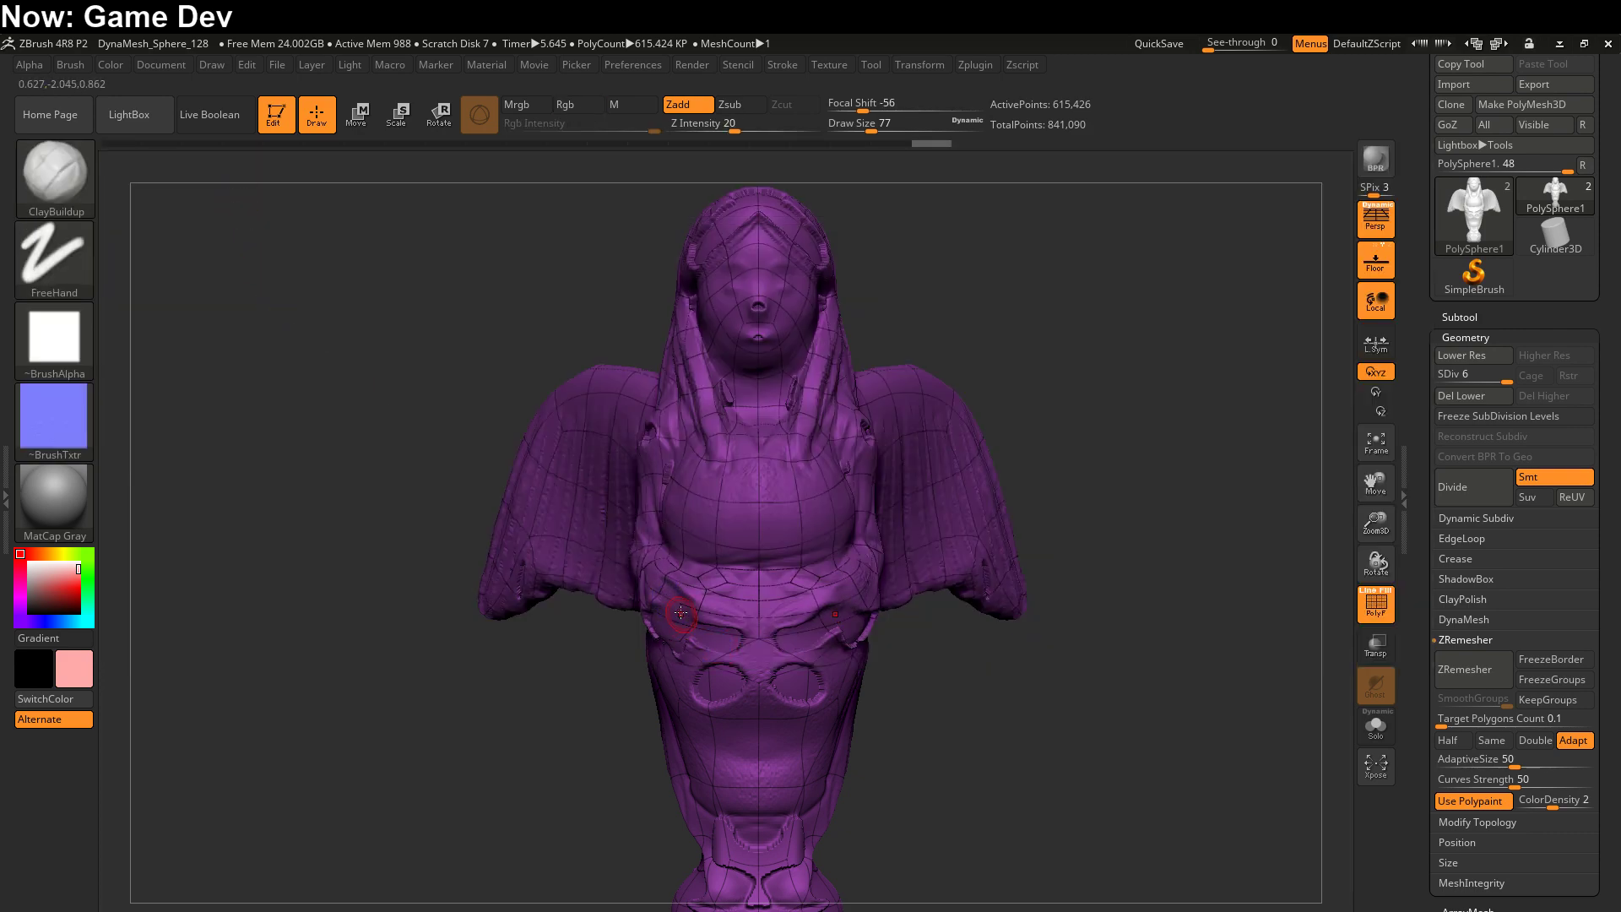
{"action": "right_click_drag", "start_coordinate": [677, 620], "coordinate": [773, 619]}
{"action": "key", "text": "shift"}
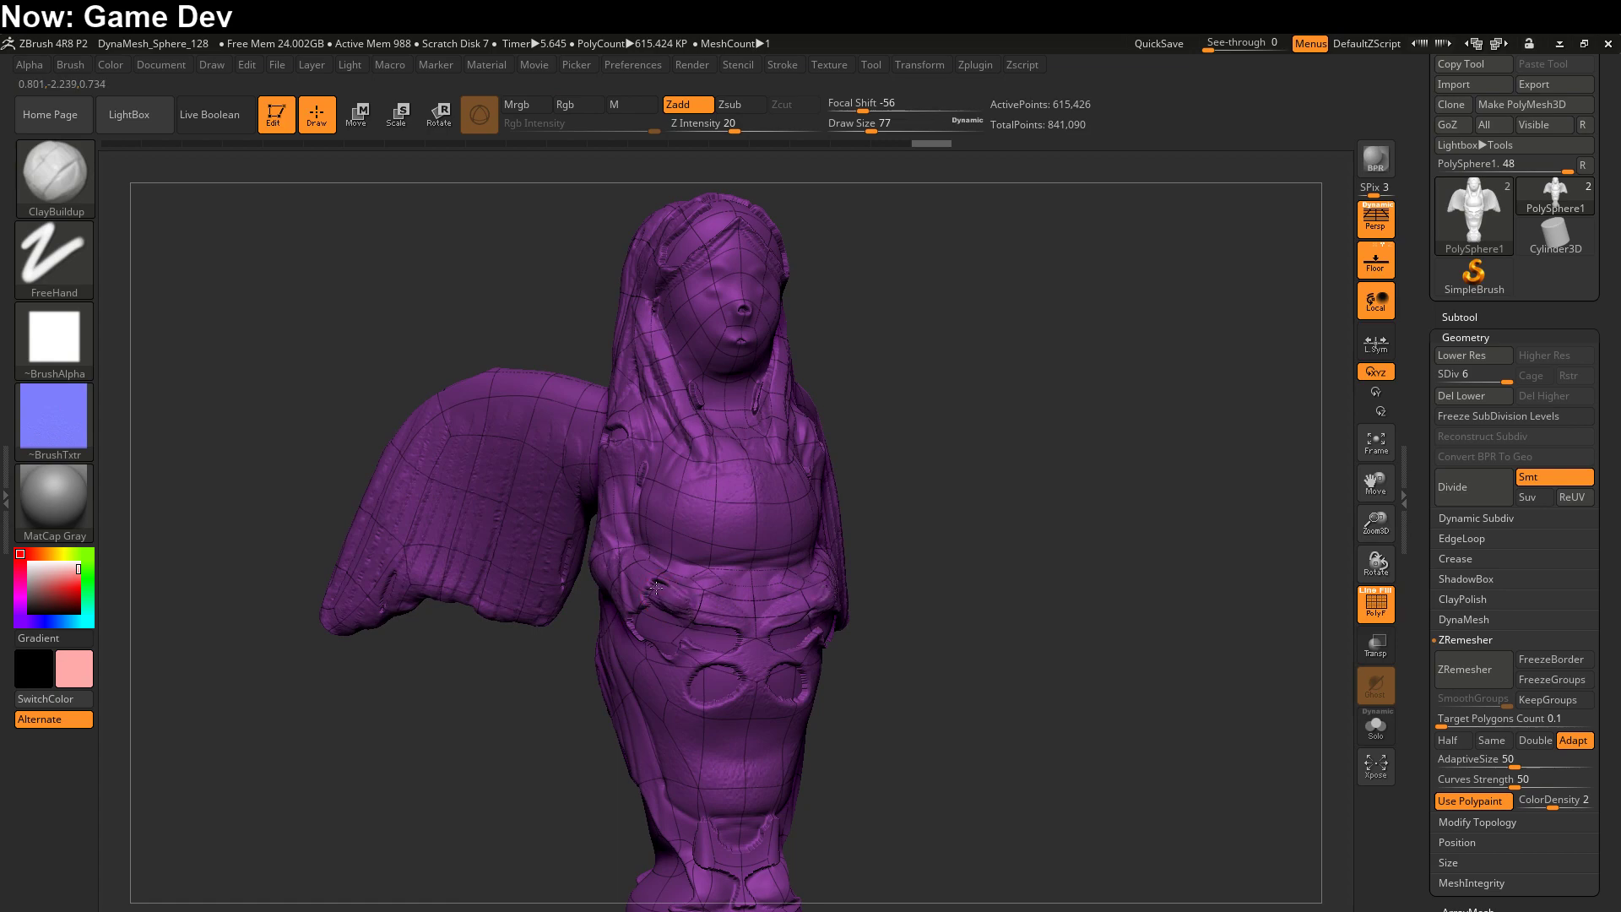
{"action": "left_click_drag", "start_coordinate": [643, 629], "coordinate": [655, 628]}
{"action": "right_click_drag", "start_coordinate": [743, 623], "coordinate": [676, 619]}
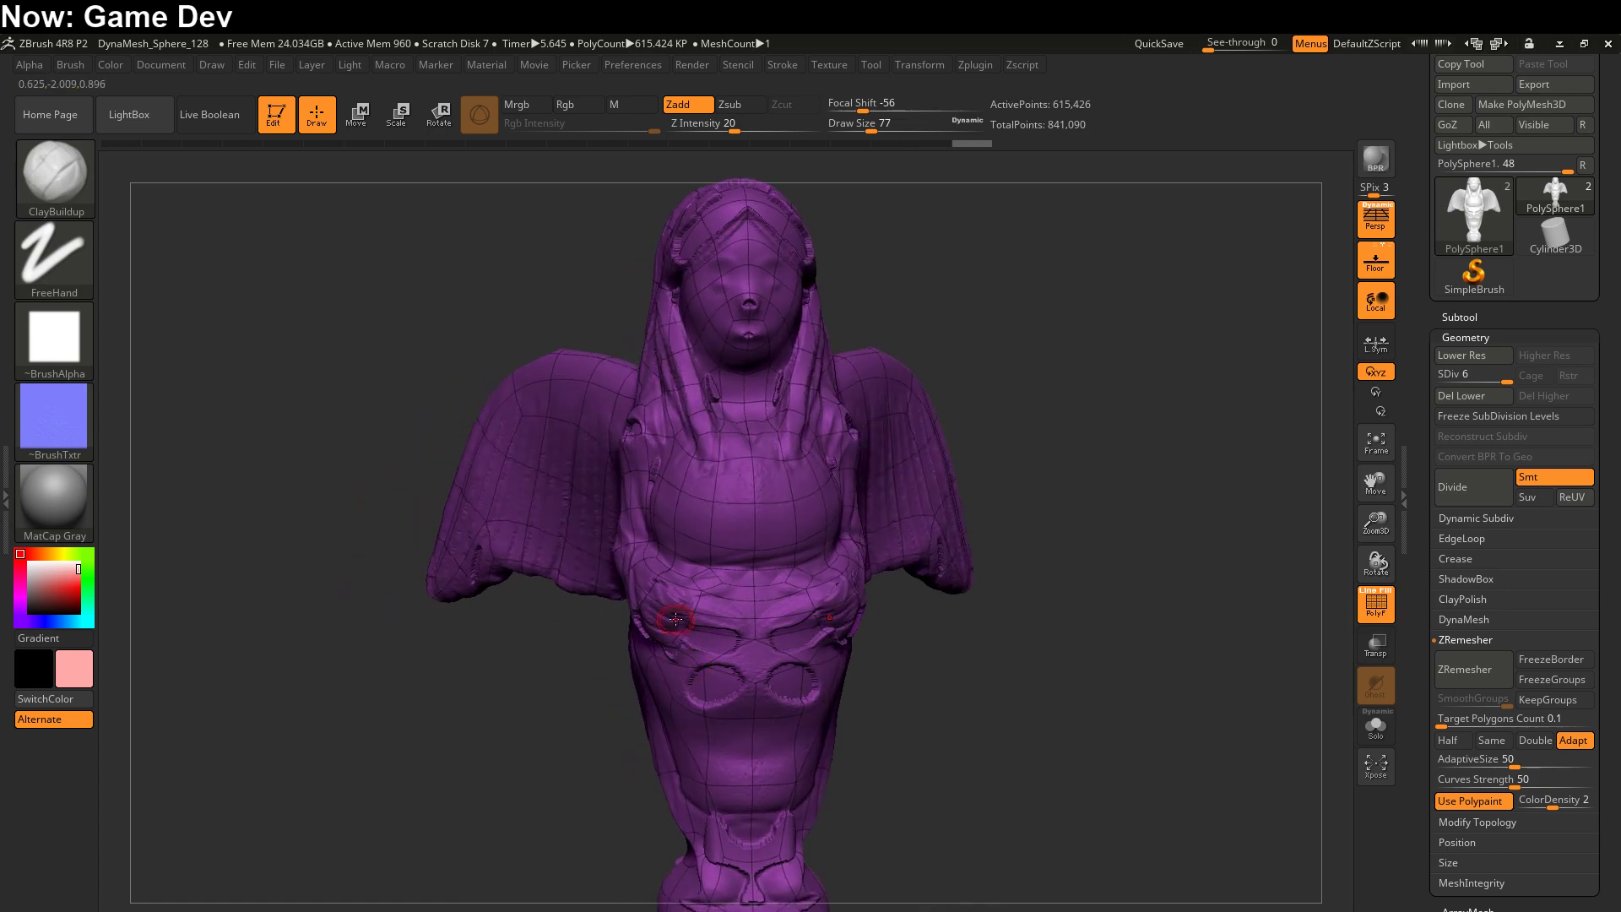
{"action": "mouse_move", "coordinate": [682, 591]}
{"action": "left_mouse_down"}
{"action": "mouse_move", "coordinate": [704, 600]}
{"action": "mouse_move", "coordinate": [711, 649]}
{"action": "mouse_move", "coordinate": [675, 626]}
{"action": "left_mouse_up"}
{"action": "key", "text": "shift"}
{"action": "mouse_move", "coordinate": [707, 677]}
{"action": "right_mouse_down"}
{"action": "mouse_move", "coordinate": [584, 697]}
{"action": "mouse_move", "coordinate": [700, 666]}
{"action": "right_mouse_up"}
{"action": "left_click_drag", "start_coordinate": [700, 666], "coordinate": [702, 668]}
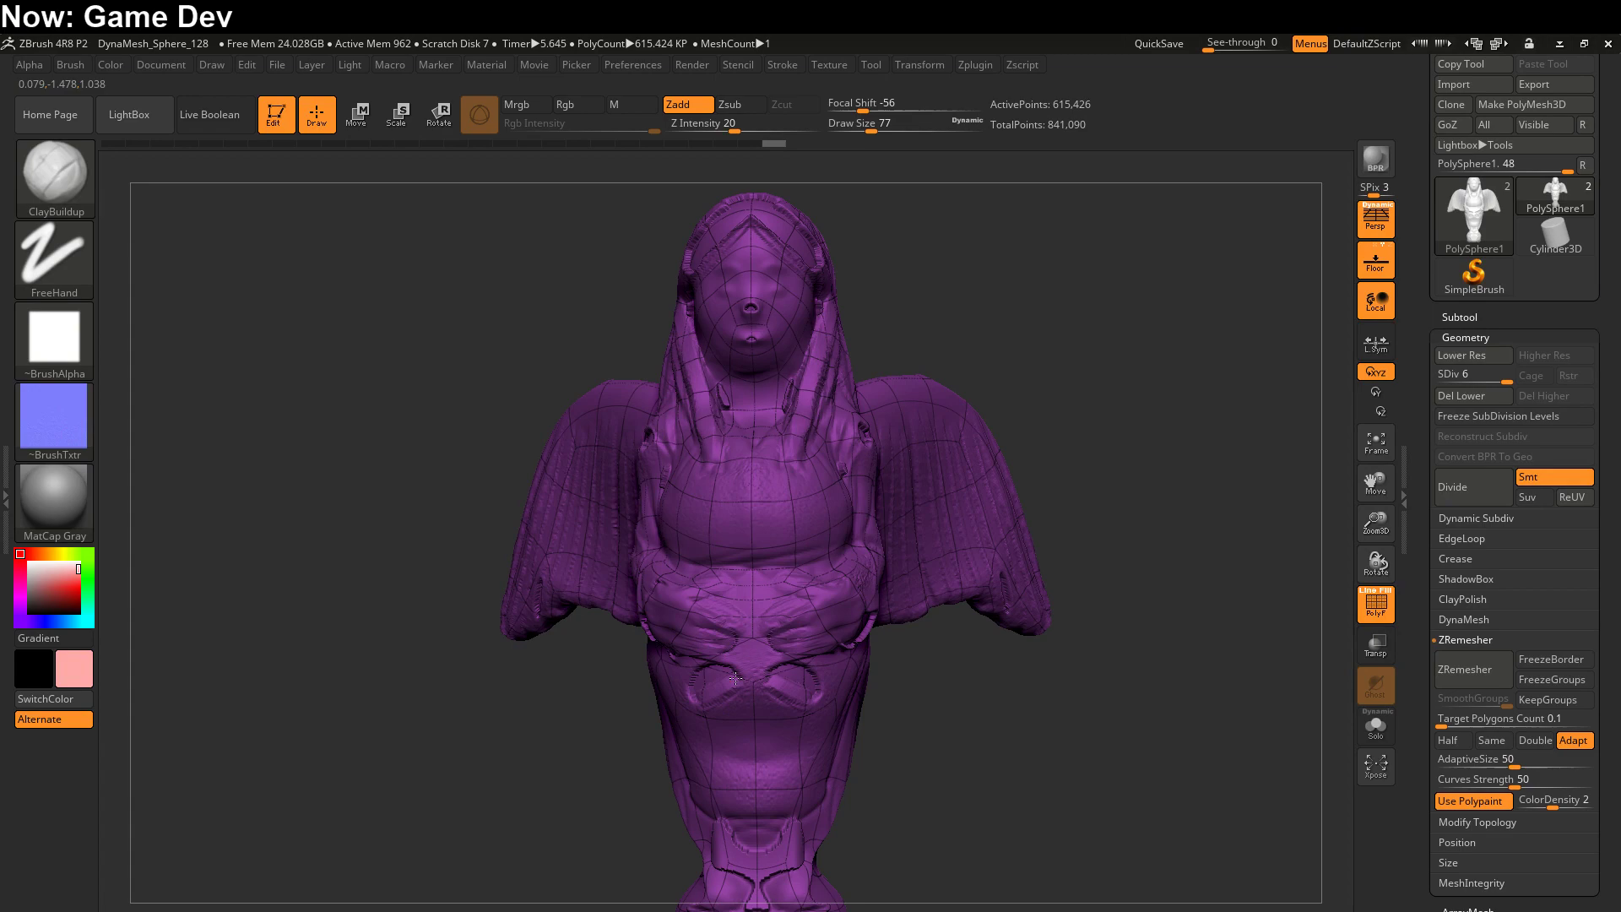
{"action": "key", "text": "ctrl"}
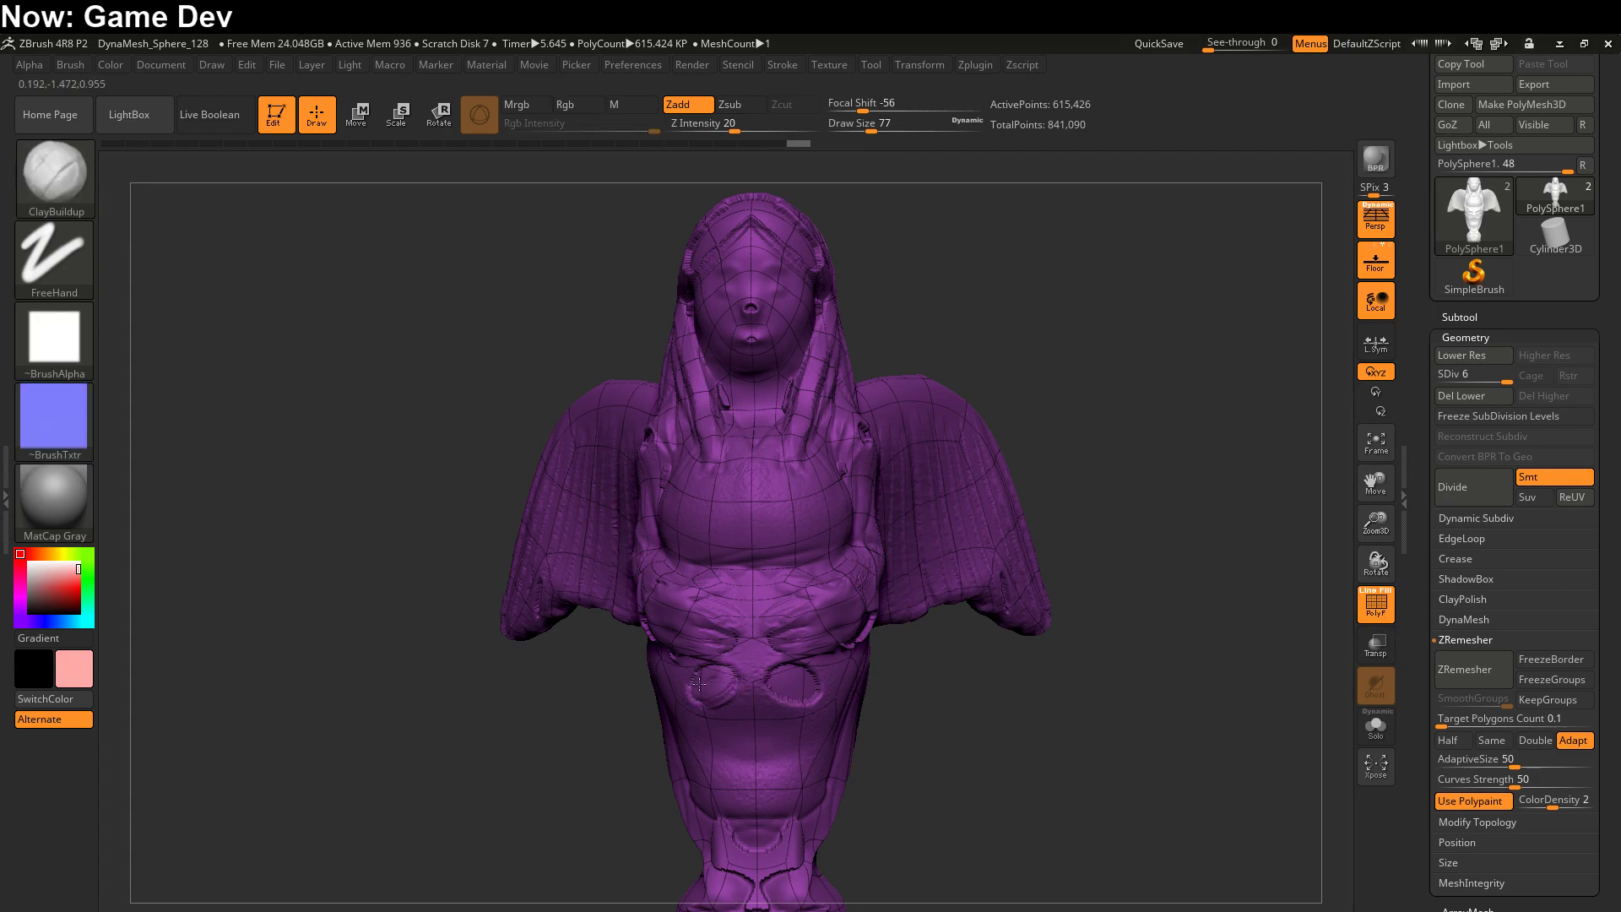
{"action": "key", "text": "shift"}
{"action": "key", "text": "shift"}
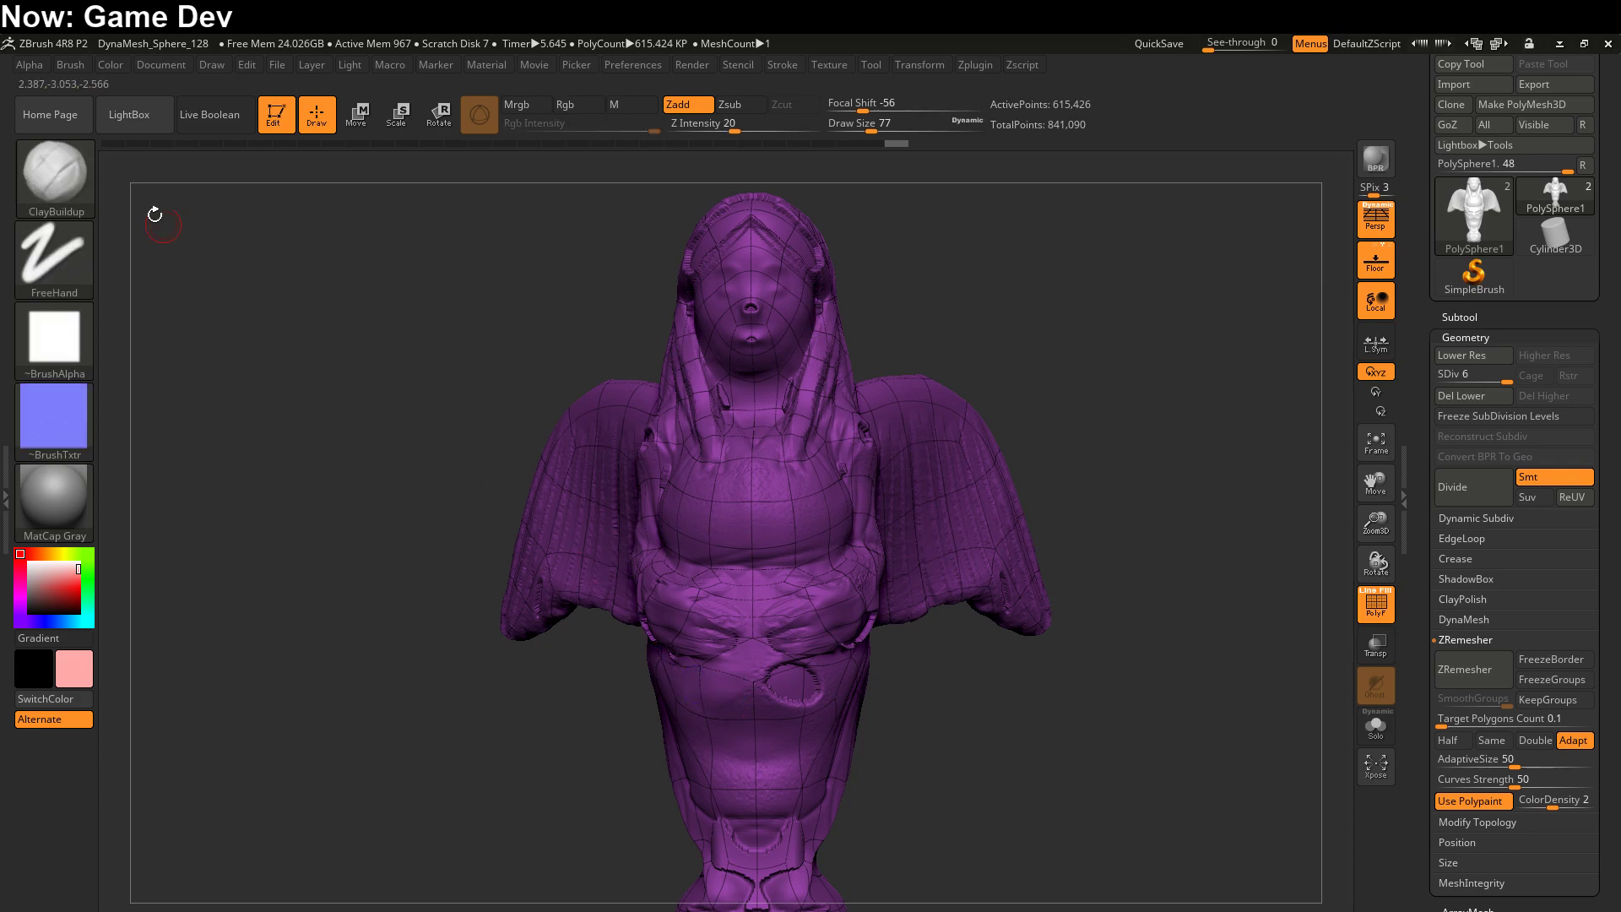
- Apply a short Noise brush stroke to the belly, then frame the head and chest
{"action": "left_click", "coordinate": [55, 179]}
{"action": "left_click", "coordinate": [55, 179]}
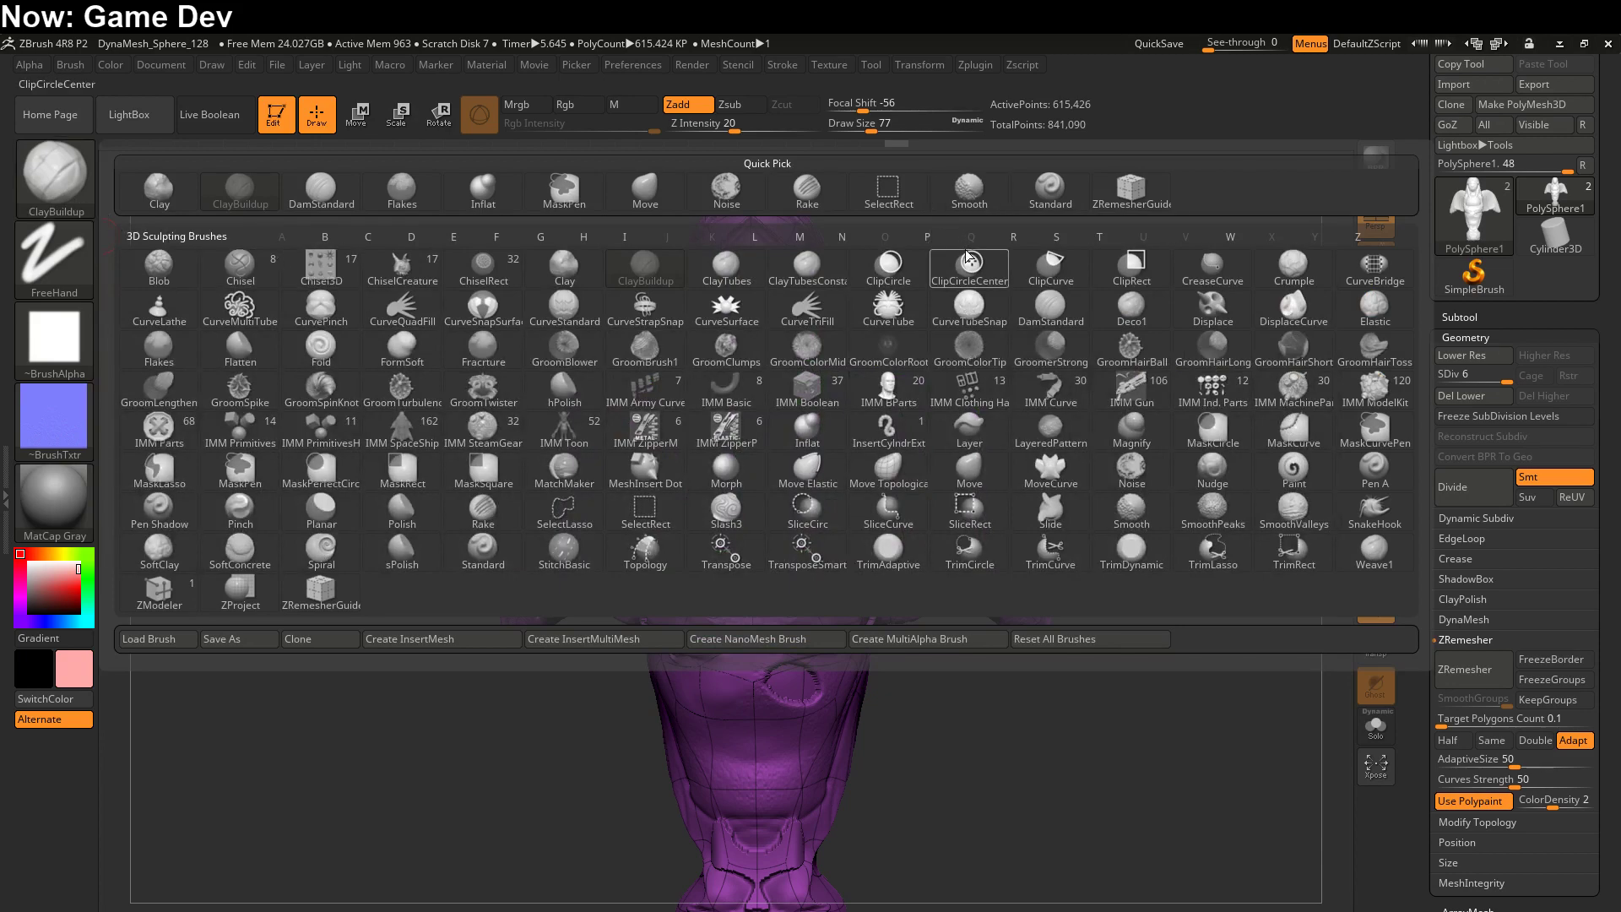
{"action": "key", "text": "n"}
{"action": "left_click", "coordinate": [1132, 470]}
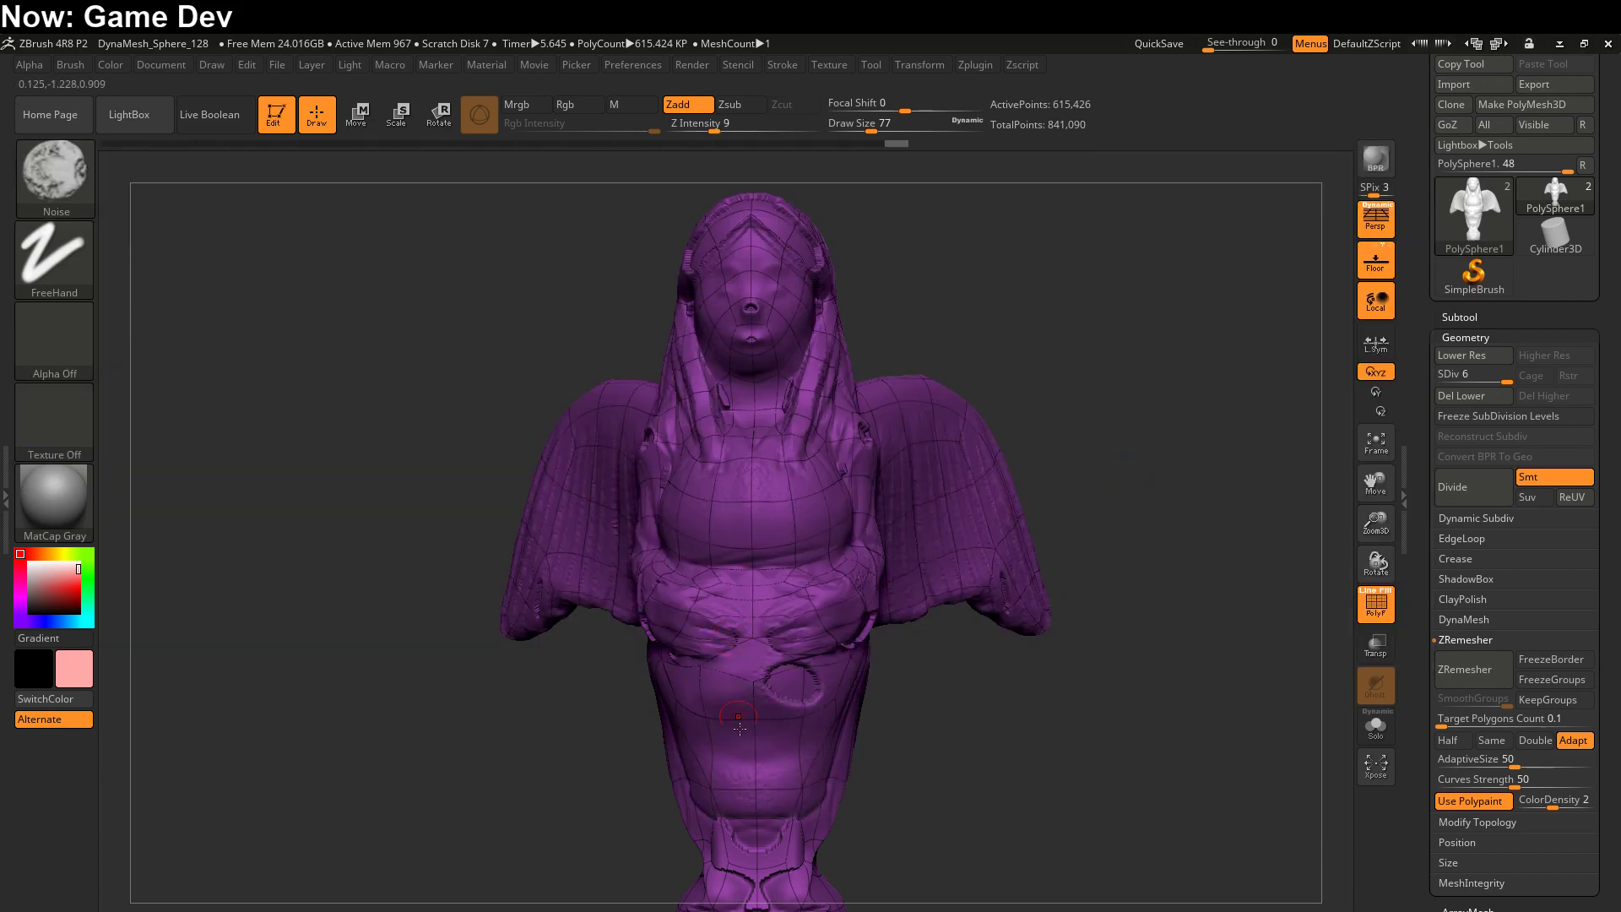
{"action": "left_click_drag", "start_coordinate": [716, 689], "coordinate": [745, 694]}
{"action": "key", "text": "shift"}
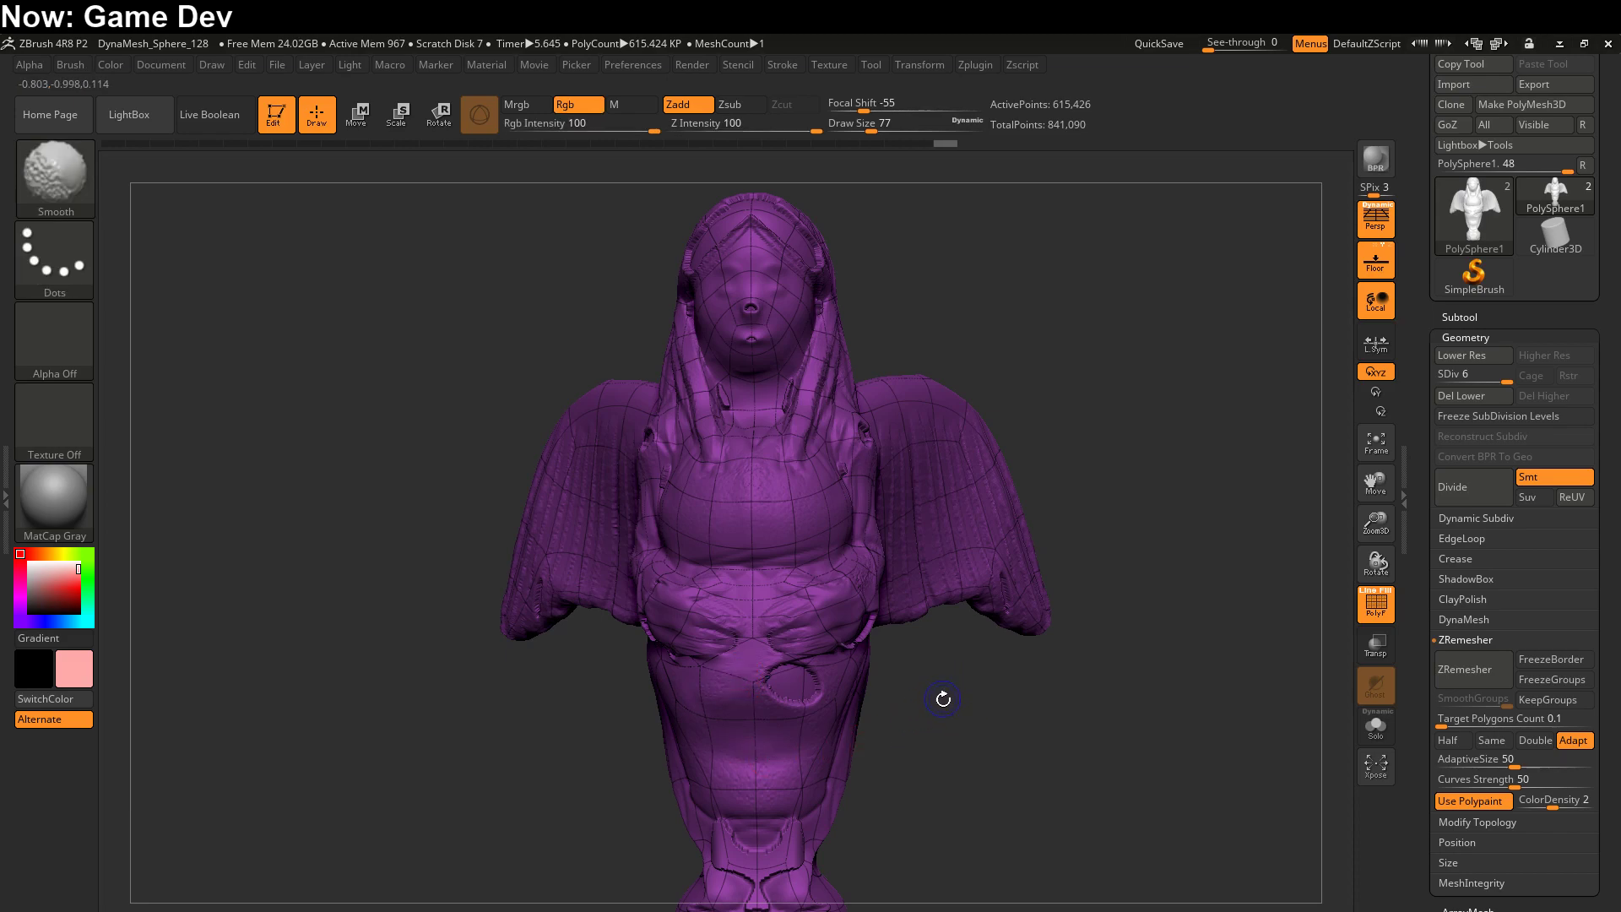
{"action": "right_click_drag", "start_coordinate": [944, 699], "coordinate": [948, 724], "text": "shift"}
{"action": "mouse_move", "coordinate": [934, 659]}
{"action": "right_mouse_down", "text": "alt"}
{"action": "mouse_move", "coordinate": [929, 767]}
{"action": "mouse_move", "coordinate": [946, 449]}
{"action": "mouse_move", "coordinate": [909, 596]}
{"action": "right_mouse_up", "text": "alt"}
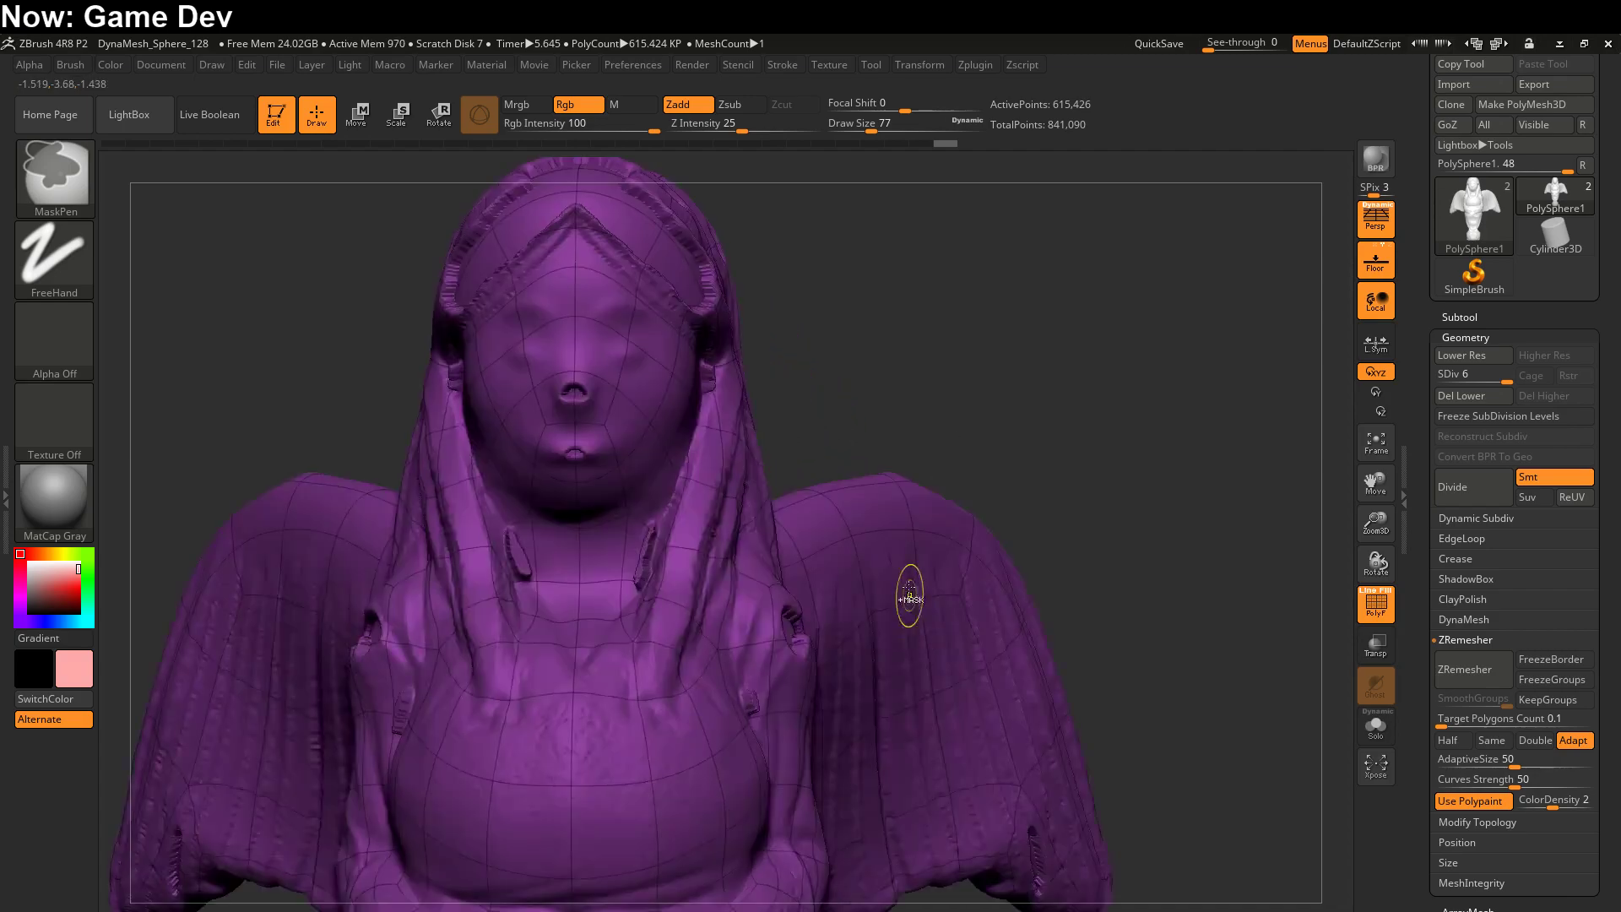
- Reselect ClayBuildup and reduce its Draw Size from 77 to 37
{"action": "left_click", "coordinate": [56, 178]}
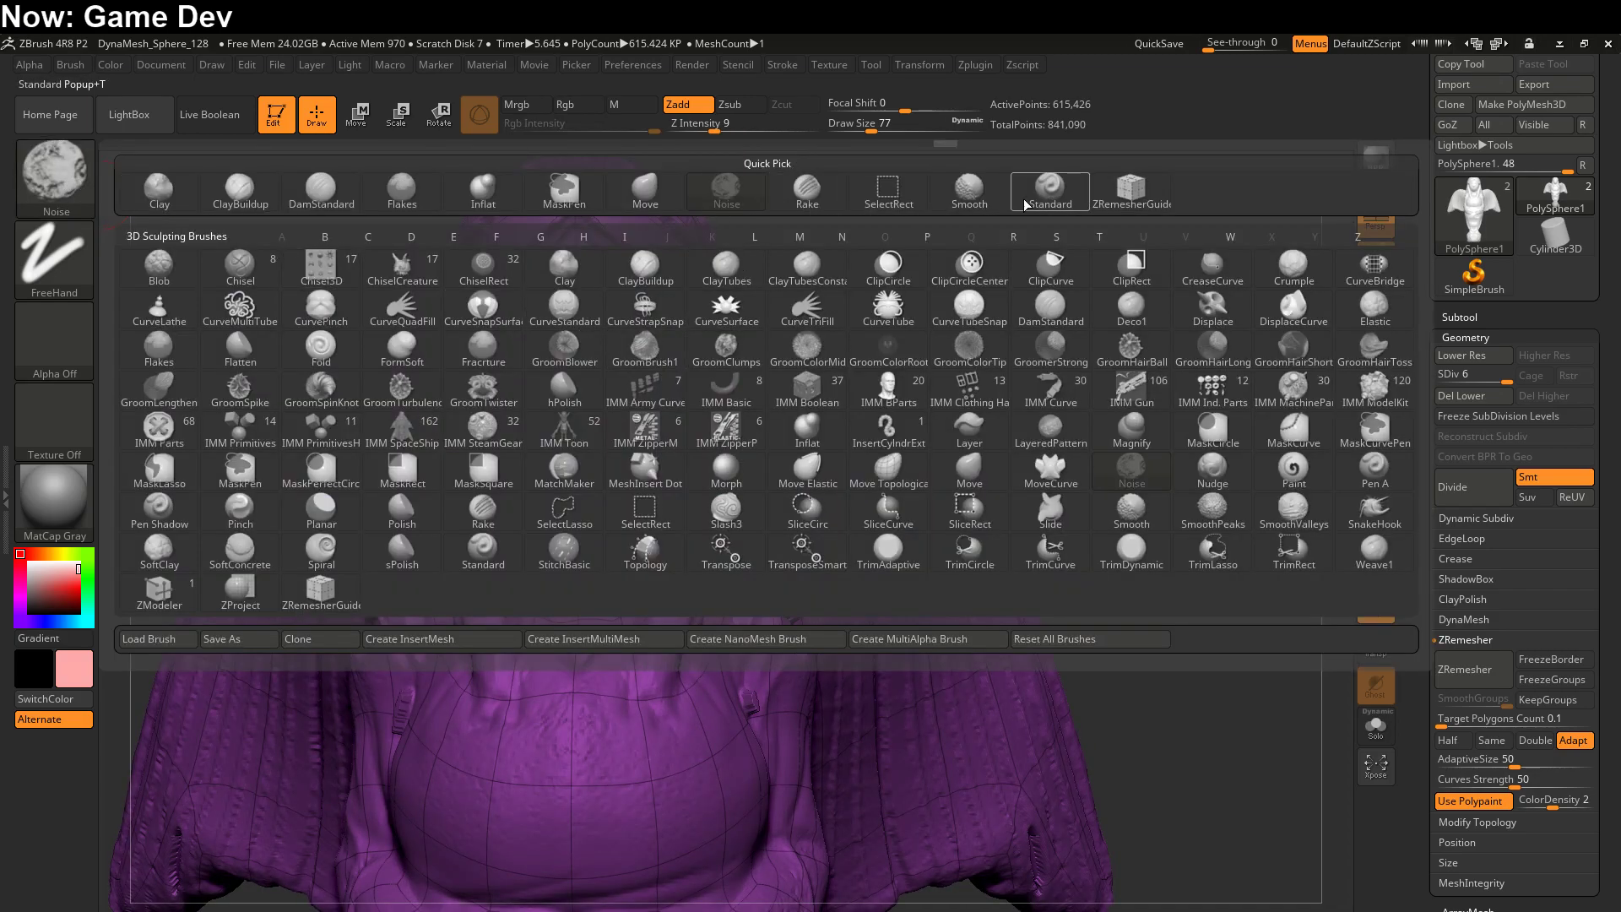
{"action": "left_click", "coordinate": [244, 193]}
{"action": "key", "text": "s"}
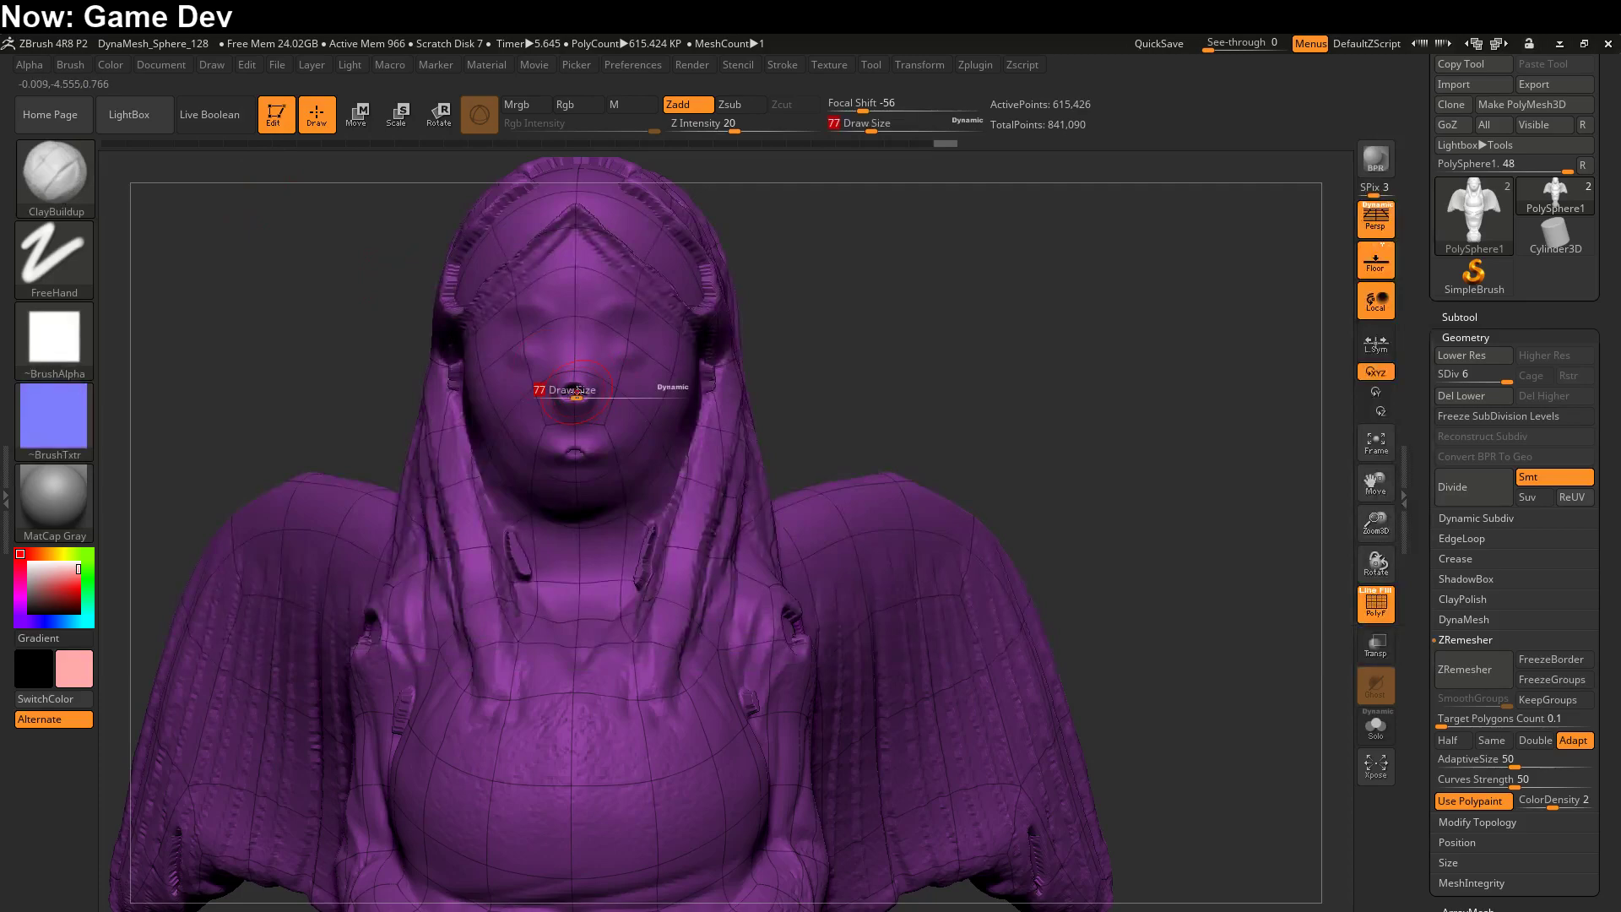
{"action": "left_click_drag", "start_coordinate": [576, 394], "coordinate": [567, 394]}
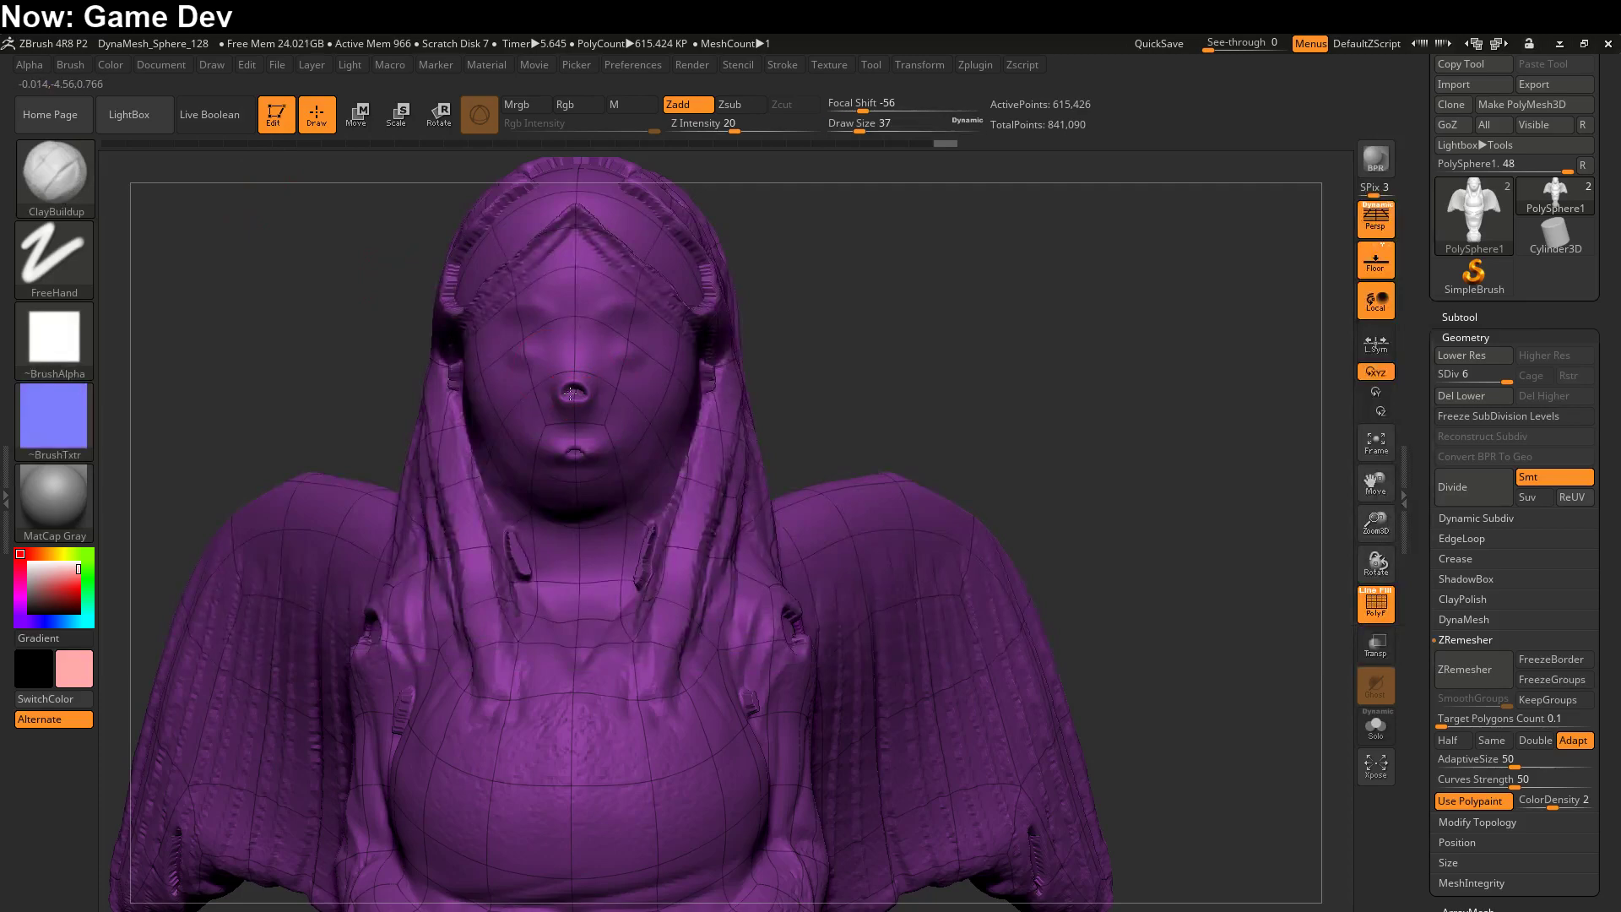
{"action": "key", "text": "shift"}
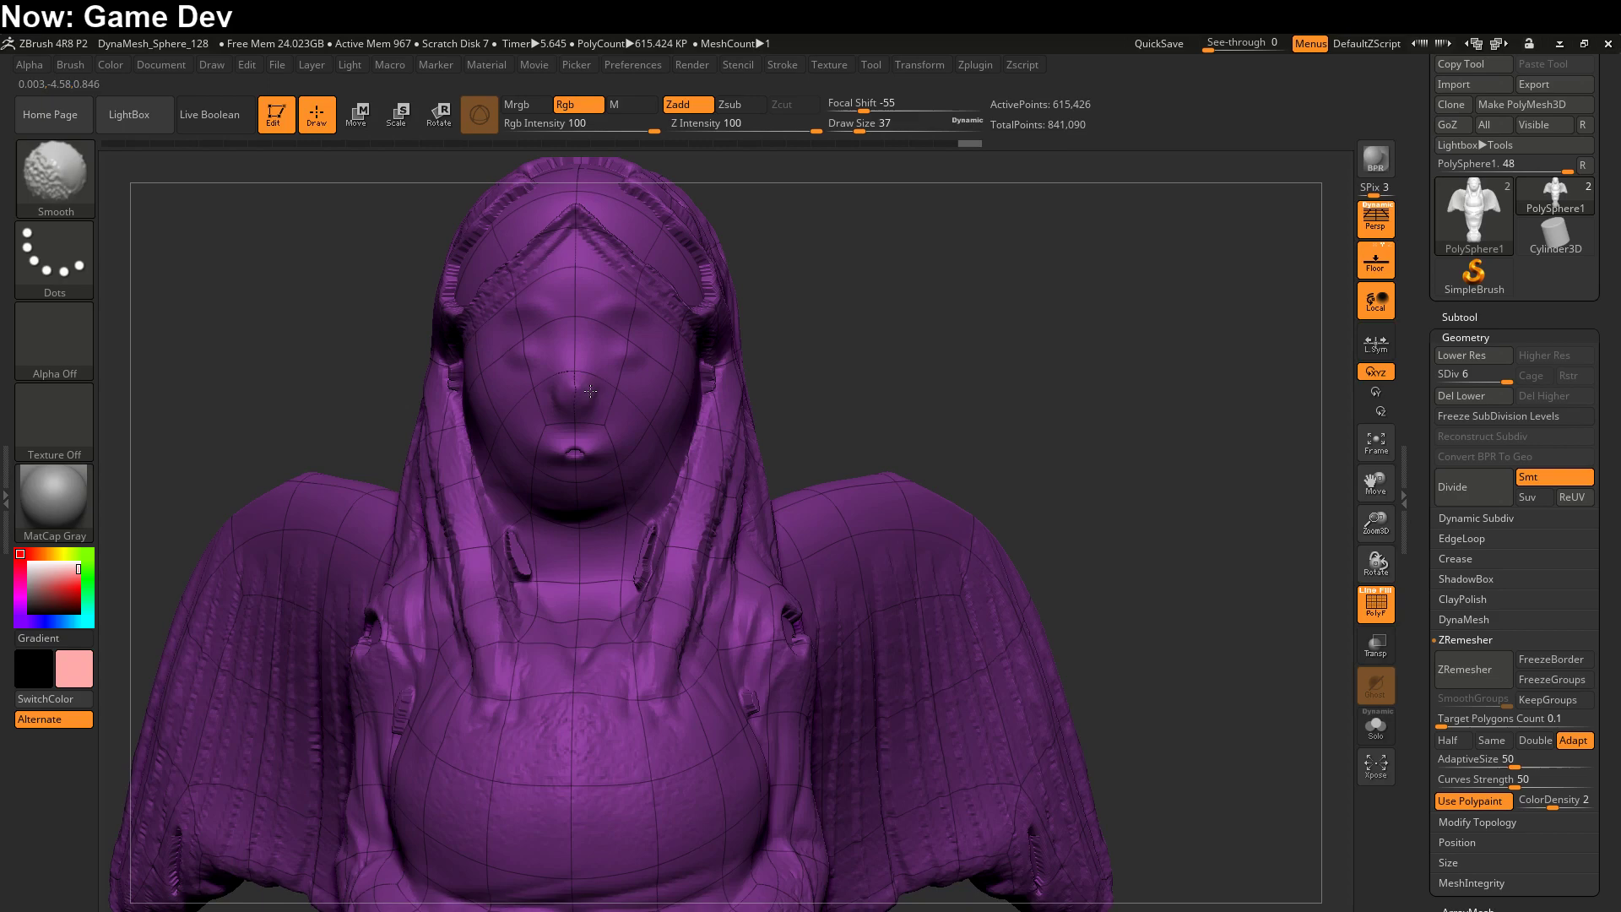
{"action": "key", "text": "shift"}
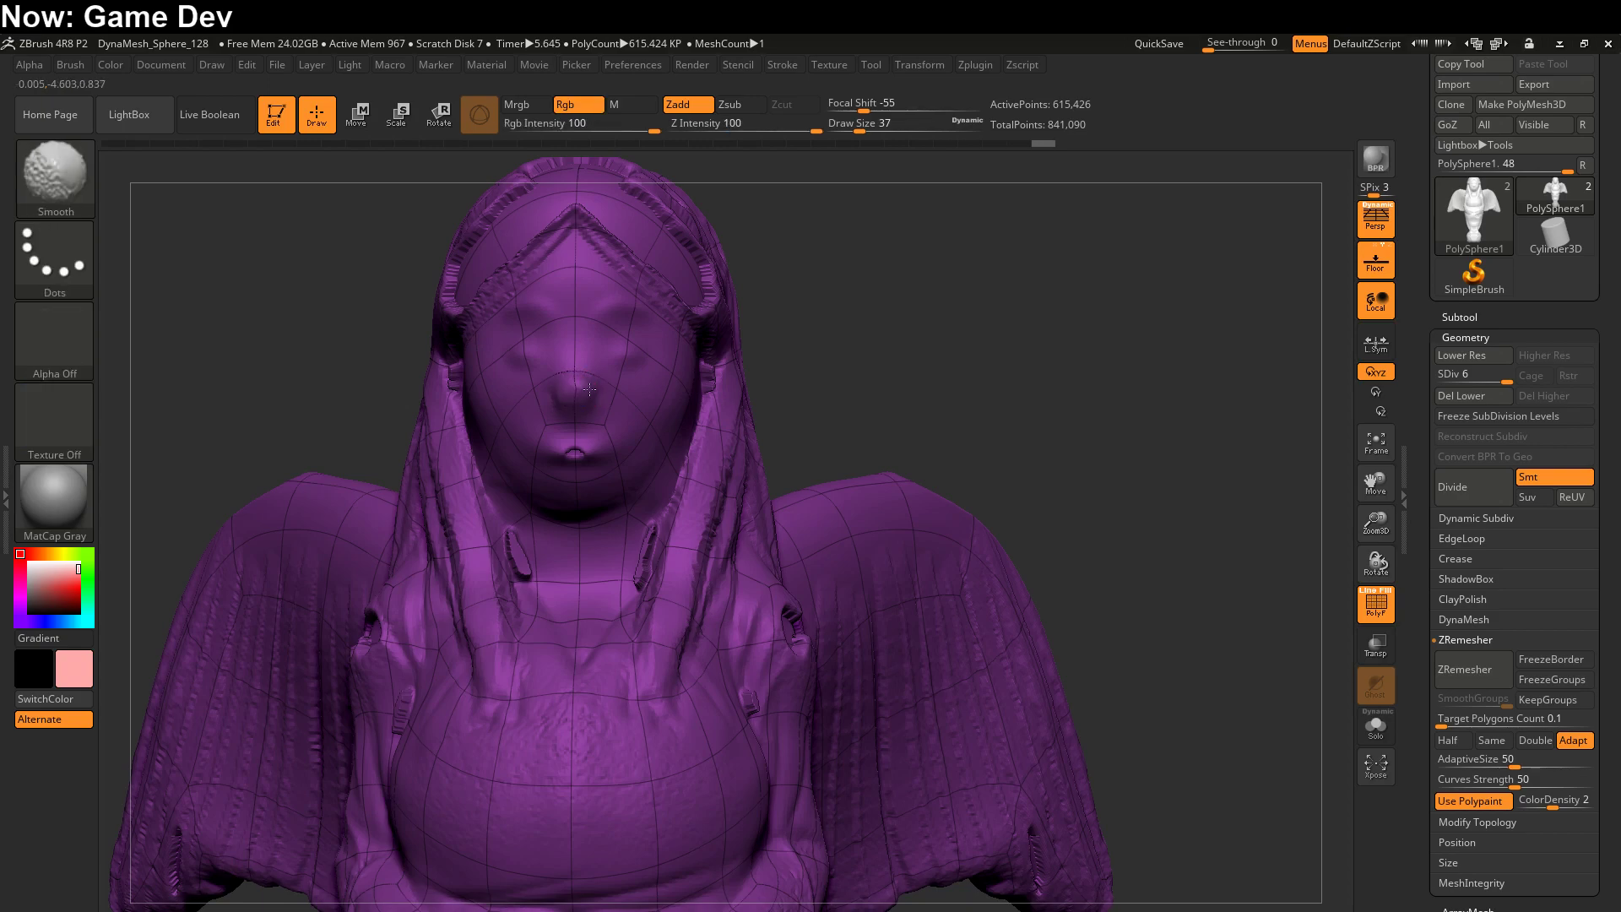
{"action": "mouse_move", "coordinate": [582, 390]}
{"action": "right_mouse_down"}
{"action": "mouse_move", "coordinate": [728, 540]}
{"action": "mouse_move", "coordinate": [624, 544]}
{"action": "right_mouse_up"}
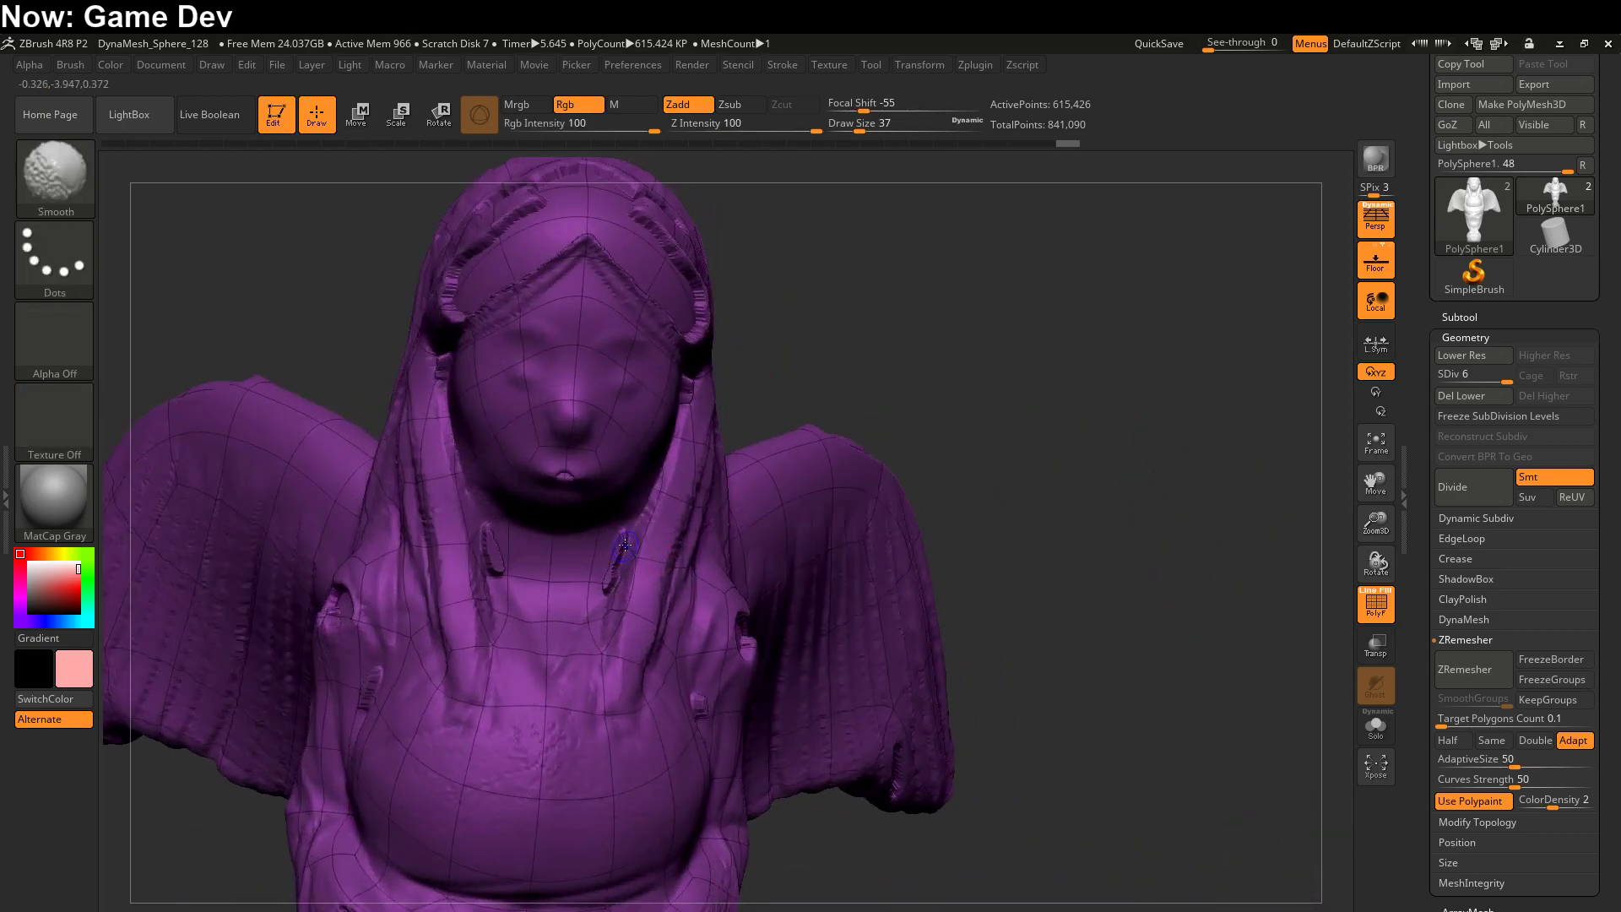
{"action": "key", "text": "shift"}
{"action": "key", "text": "shift"}
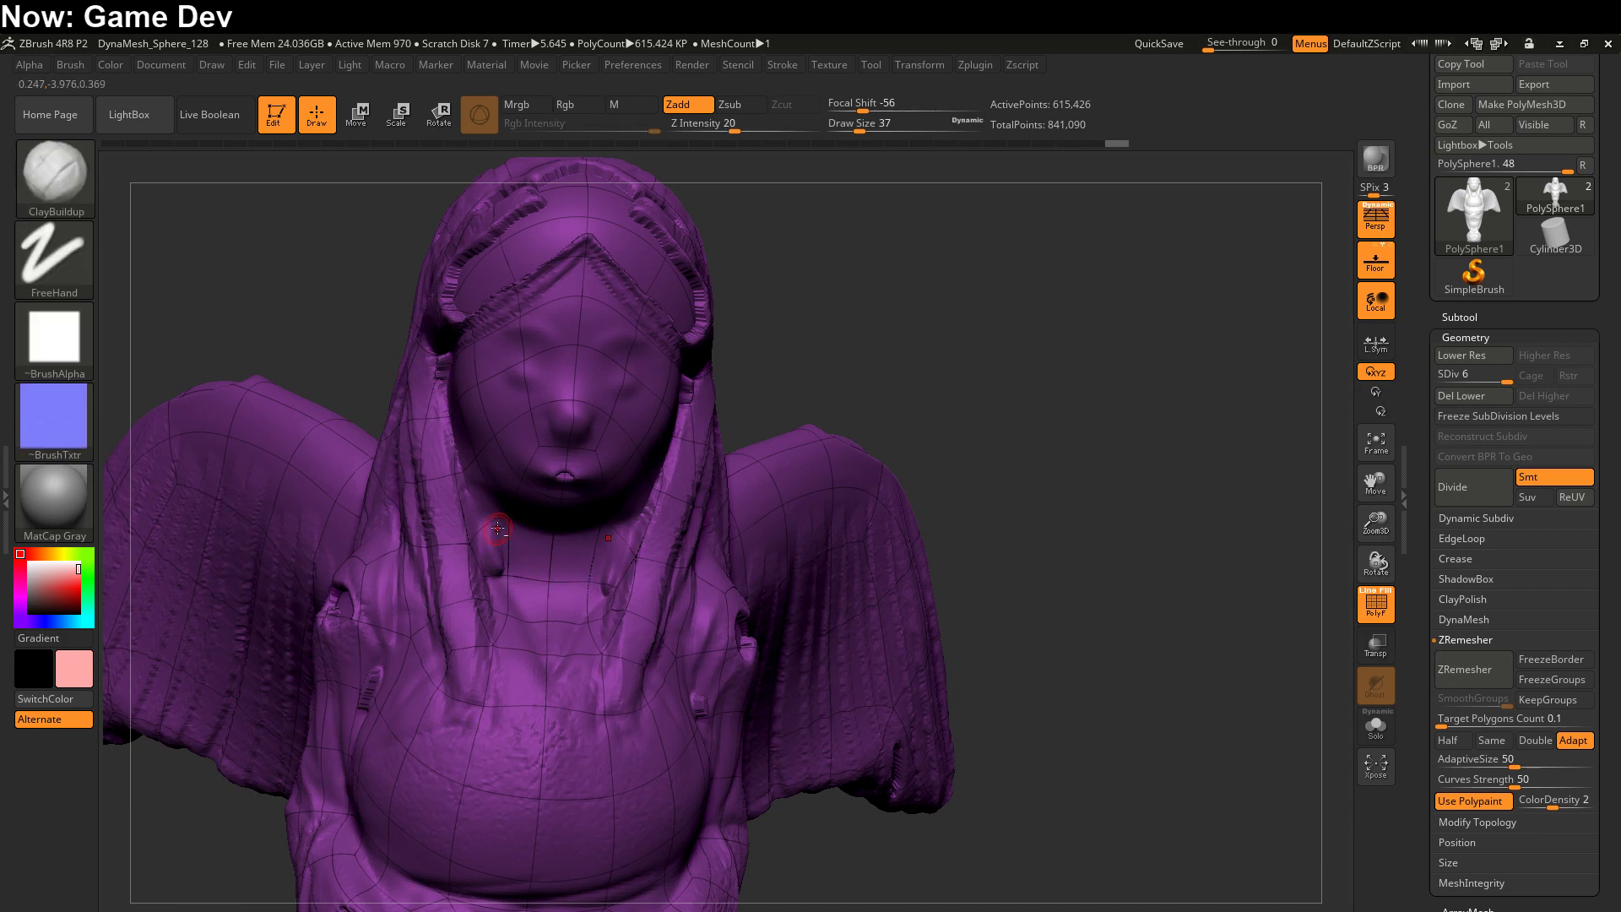
{"action": "key", "text": "shift"}
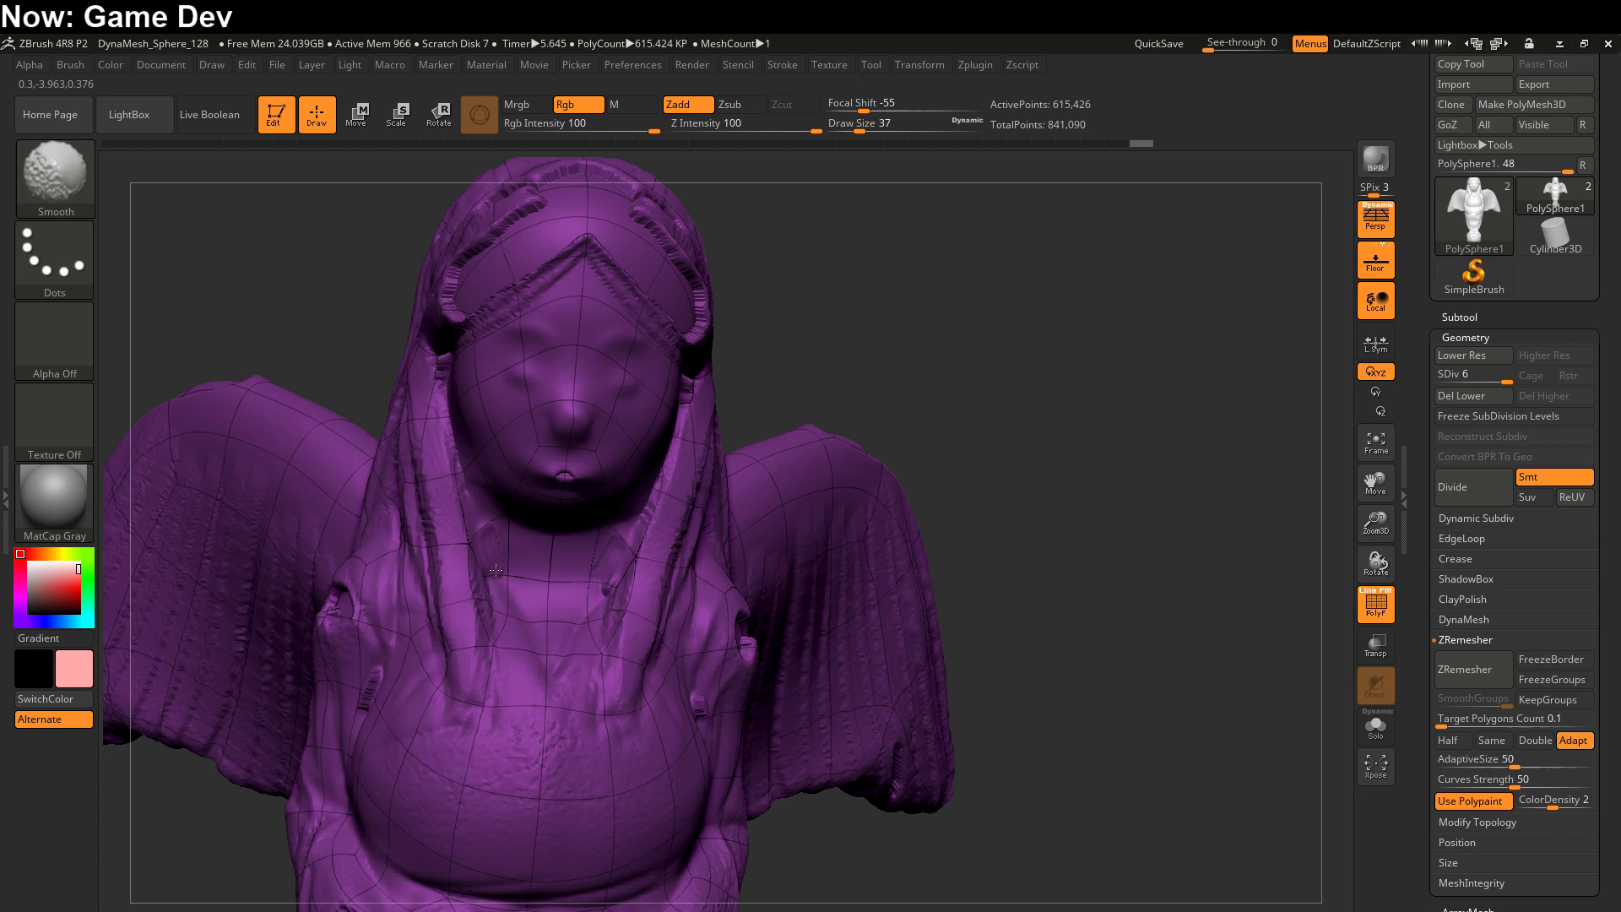
- Build up hair strands in the head groove and clay along the forehead band
{"action": "mouse_move", "coordinate": [844, 372]}
{"action": "left_mouse_down"}
{"action": "mouse_move", "coordinate": [895, 354]}
{"action": "mouse_move", "coordinate": [786, 422]}
{"action": "mouse_move", "coordinate": [591, 464]}
{"action": "left_mouse_up"}
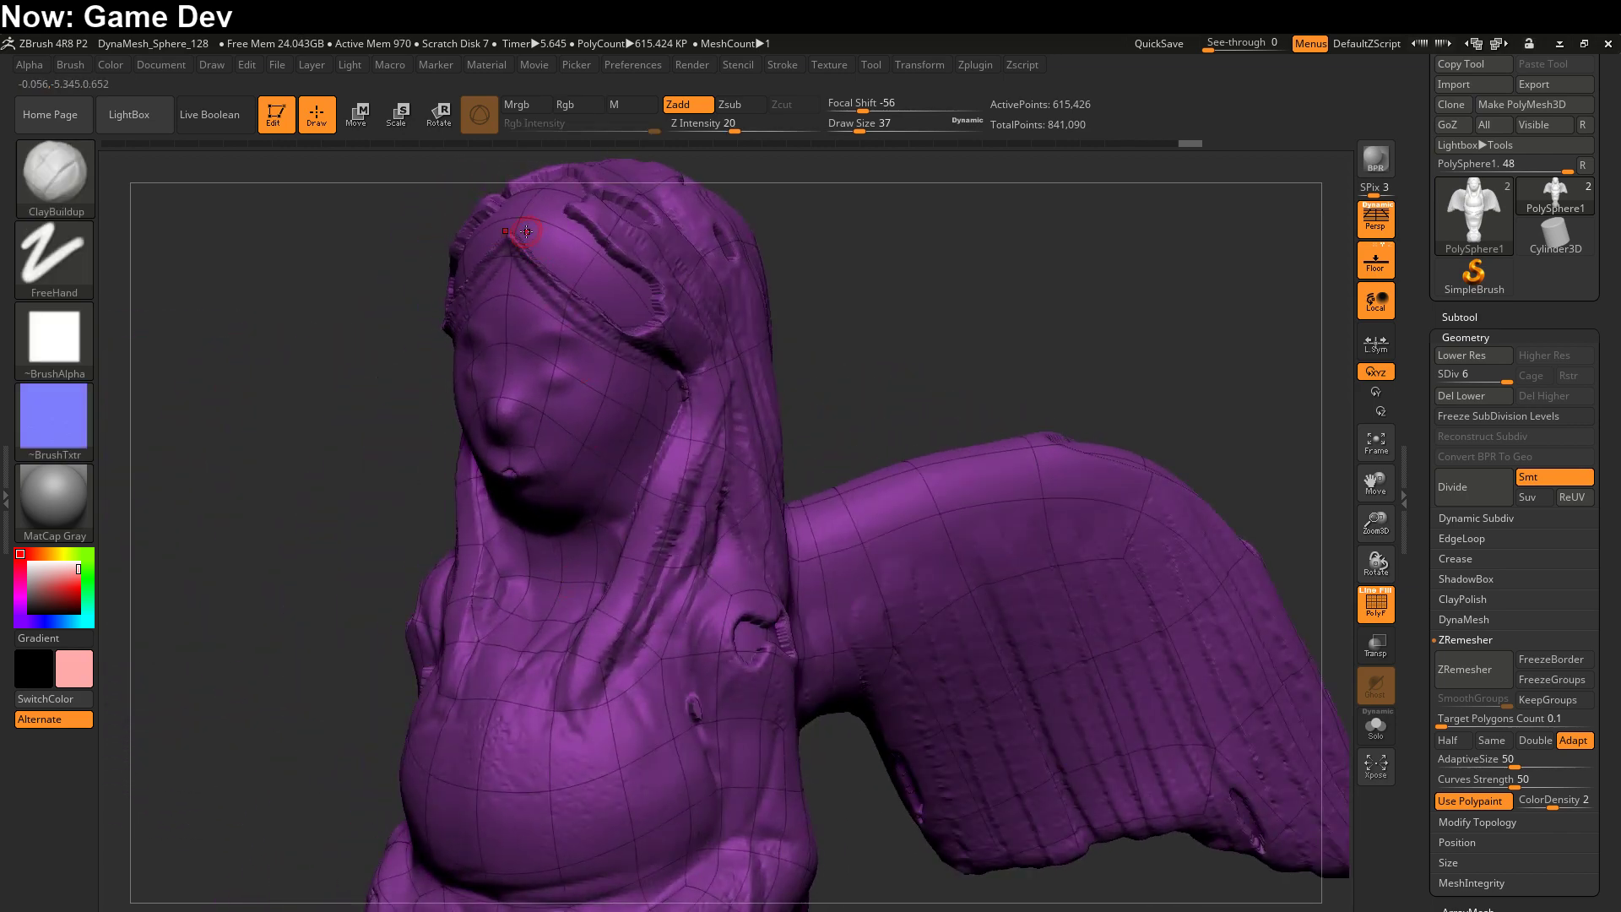
{"action": "right_click_drag", "start_coordinate": [526, 231], "coordinate": [565, 260]}
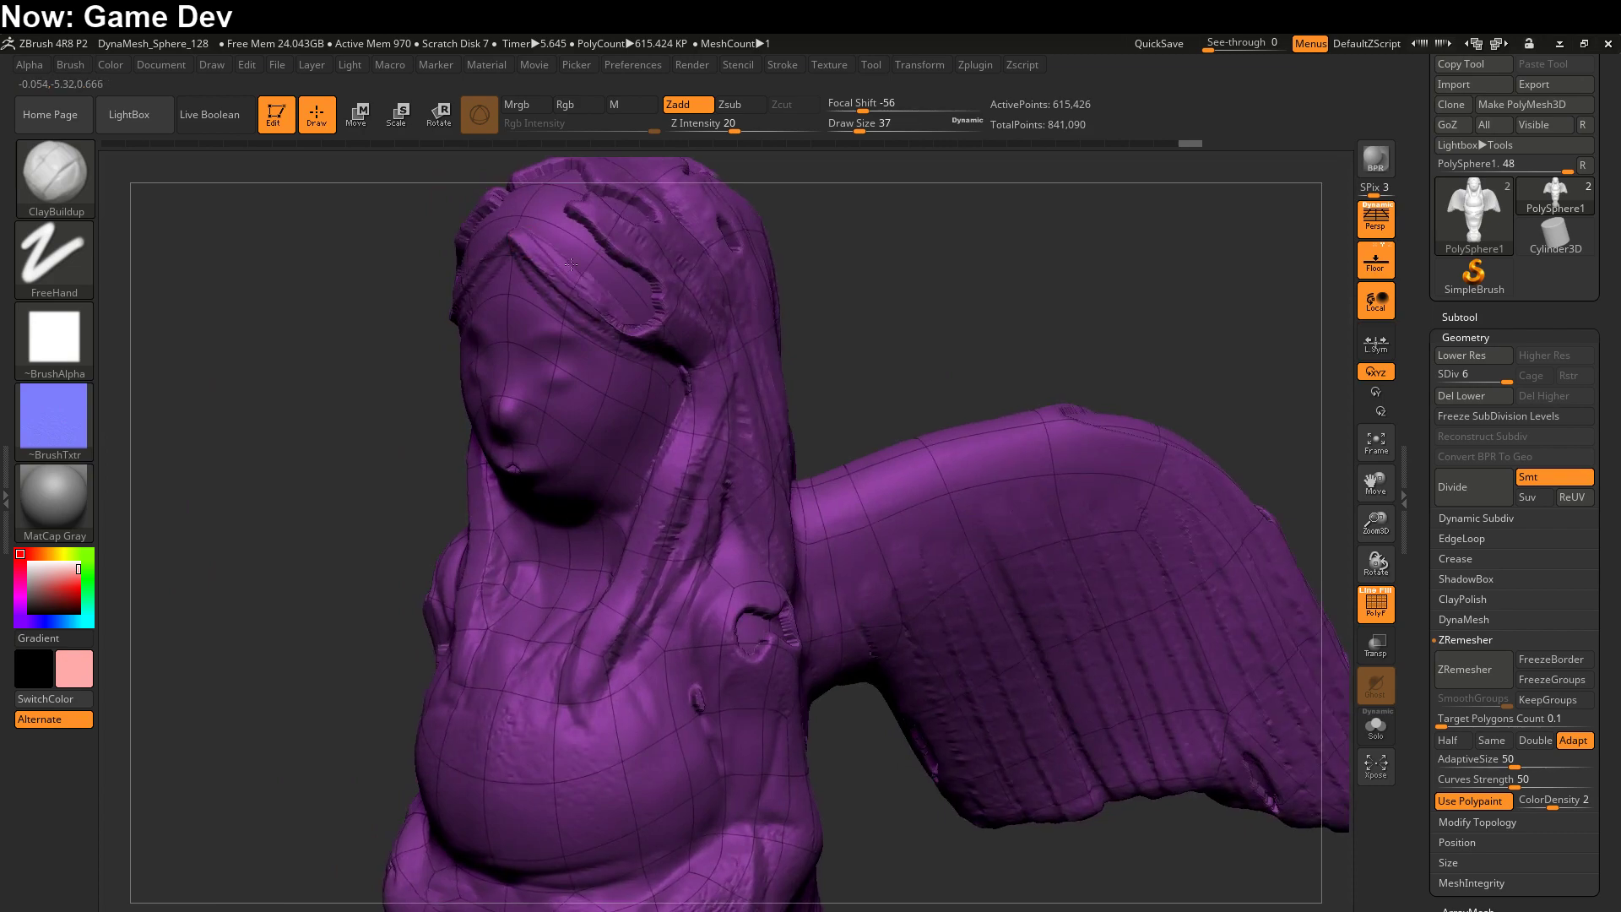
{"action": "mouse_move", "coordinate": [571, 264]}
{"action": "left_mouse_down"}
{"action": "mouse_move", "coordinate": [557, 279]}
{"action": "mouse_move", "coordinate": [624, 295]}
{"action": "mouse_move", "coordinate": [591, 245]}
{"action": "mouse_move", "coordinate": [657, 304]}
{"action": "left_mouse_up"}
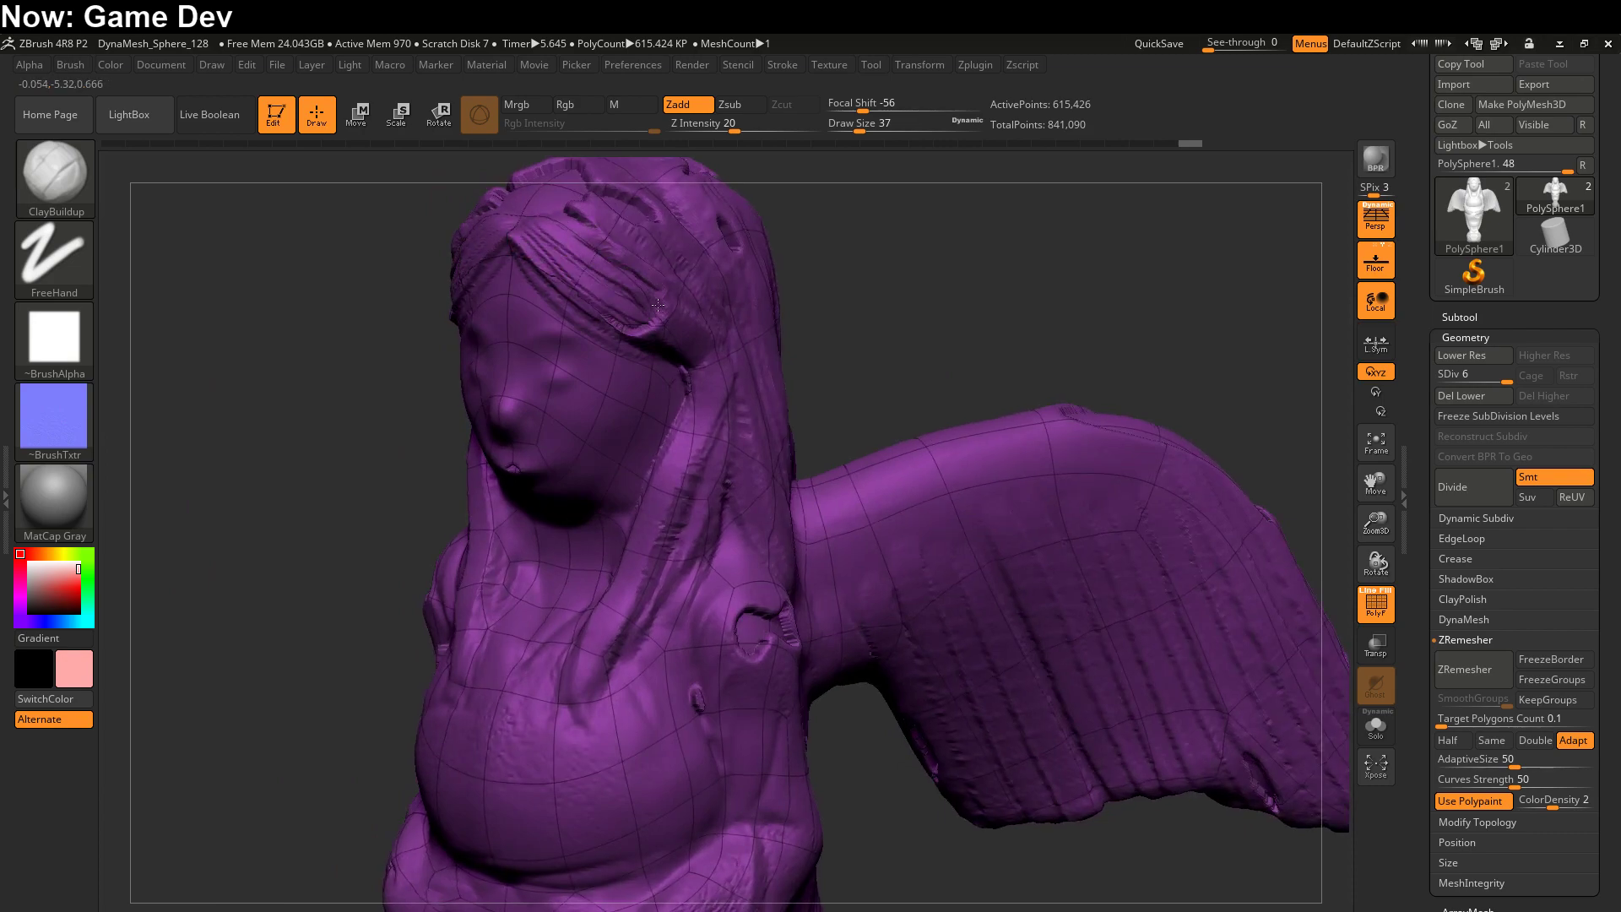
{"action": "key", "text": "shift"}
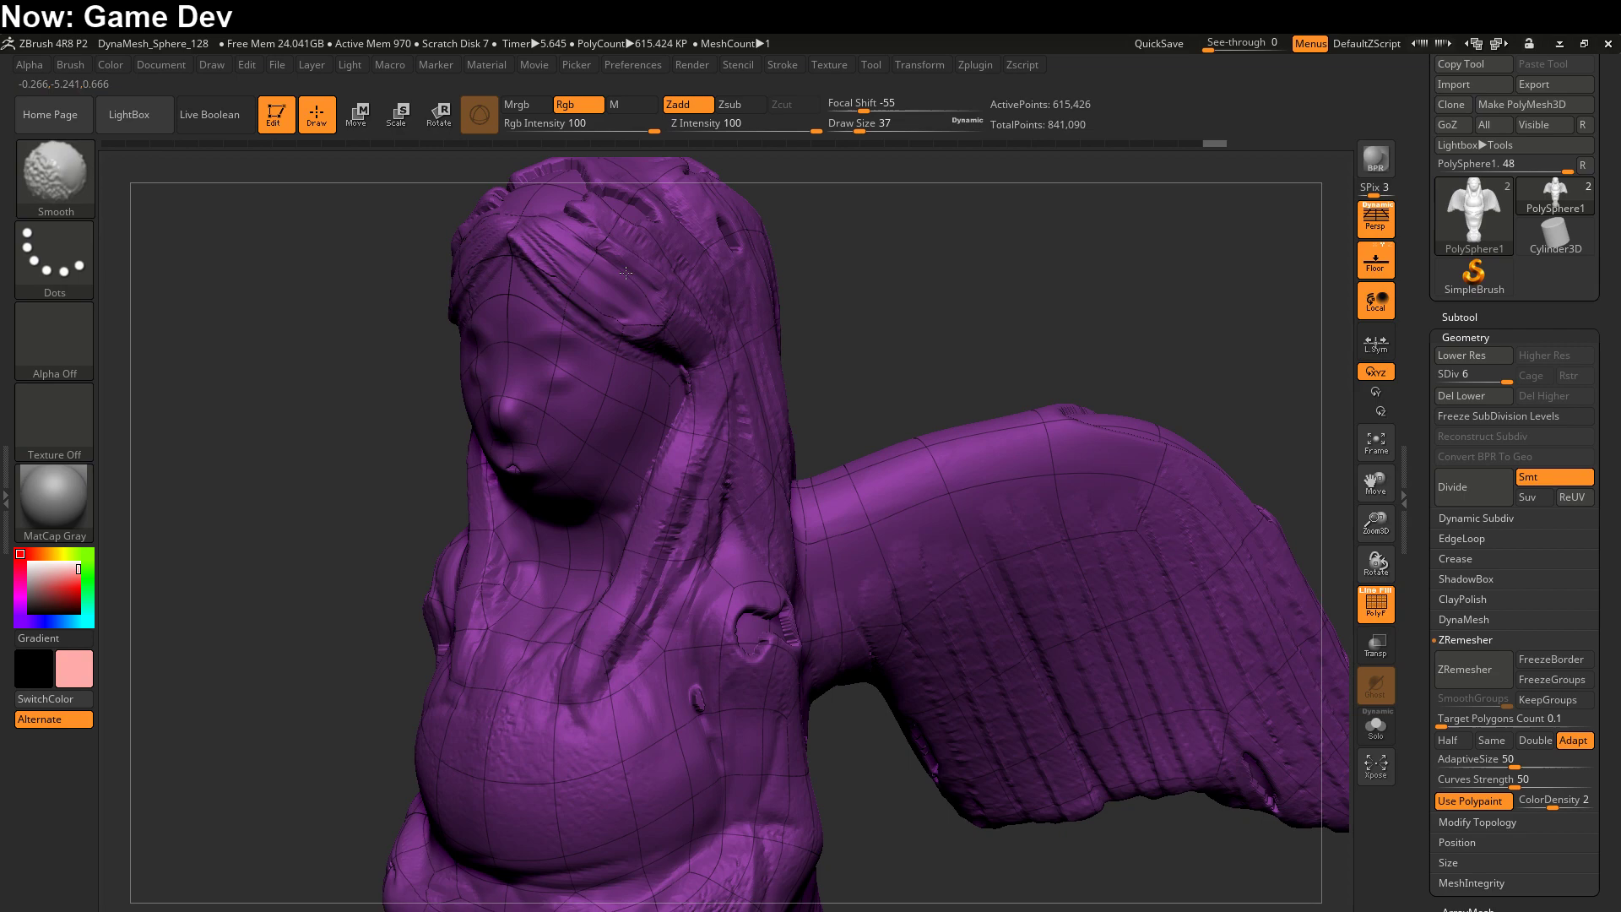
{"action": "right_click_drag", "start_coordinate": [565, 253], "coordinate": [544, 397]}
{"action": "mouse_move", "coordinate": [544, 397]}
{"action": "left_mouse_down"}
{"action": "mouse_move", "coordinate": [582, 412]}
{"action": "mouse_move", "coordinate": [498, 395]}
{"action": "mouse_move", "coordinate": [595, 397]}
{"action": "mouse_move", "coordinate": [604, 382]}
{"action": "mouse_move", "coordinate": [653, 410]}
{"action": "mouse_move", "coordinate": [565, 346]}
{"action": "left_mouse_up"}
{"action": "left_click_drag", "start_coordinate": [650, 404], "coordinate": [647, 417], "text": "shift"}
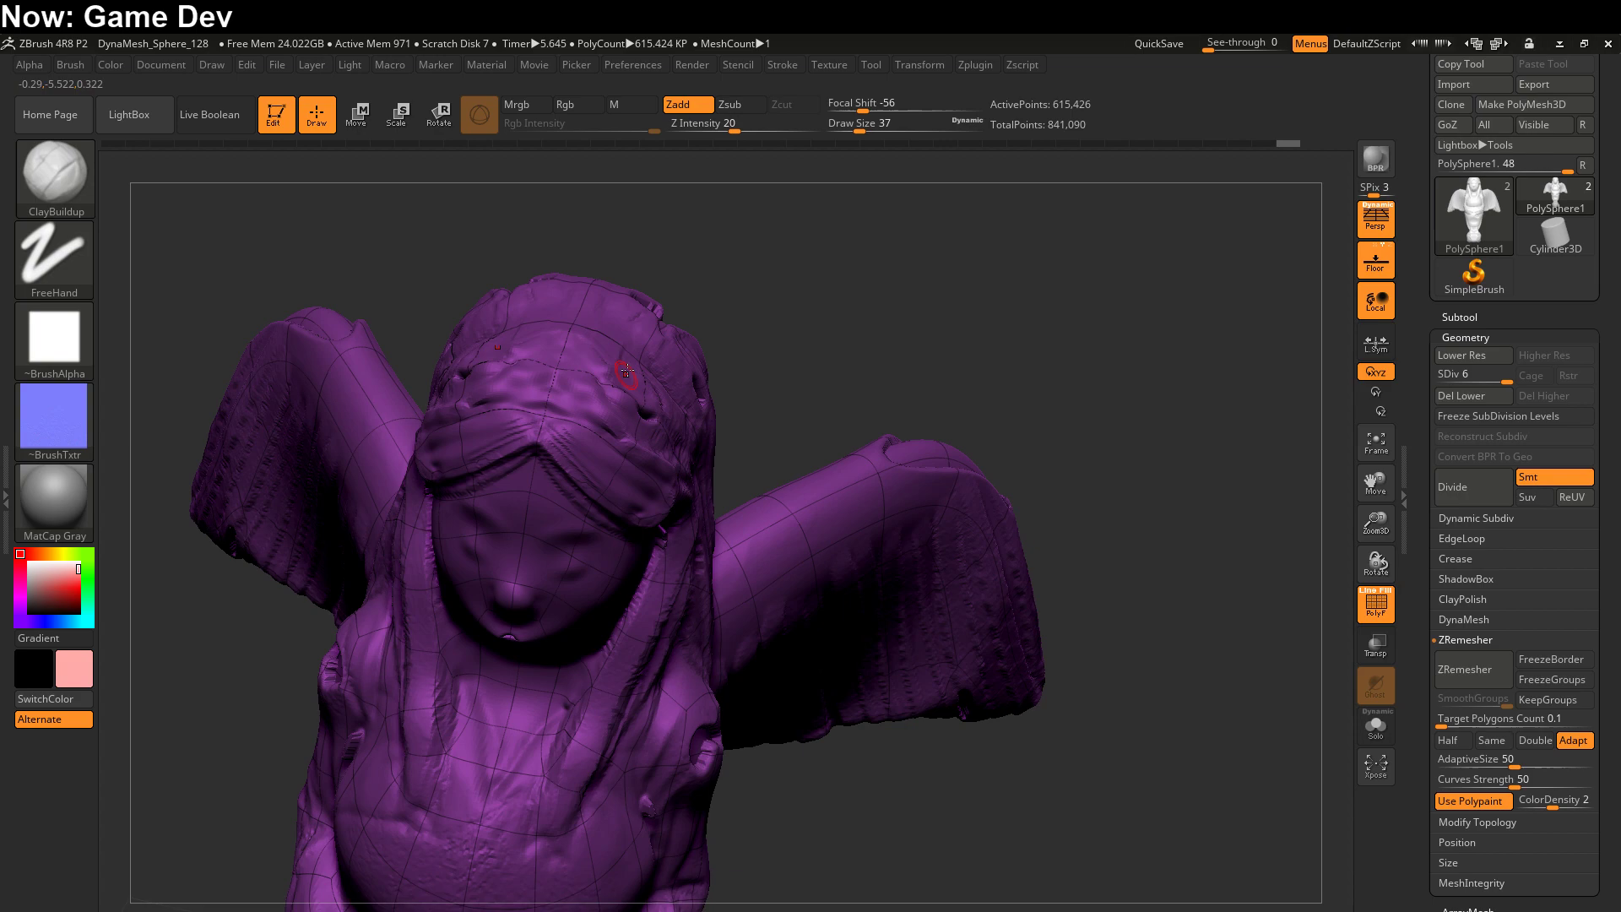
- Smooth the new hair and add several more clay strokes along the hair
{"action": "right_click_drag", "start_coordinate": [693, 372], "coordinate": [616, 380]}
{"action": "key", "text": "shift"}
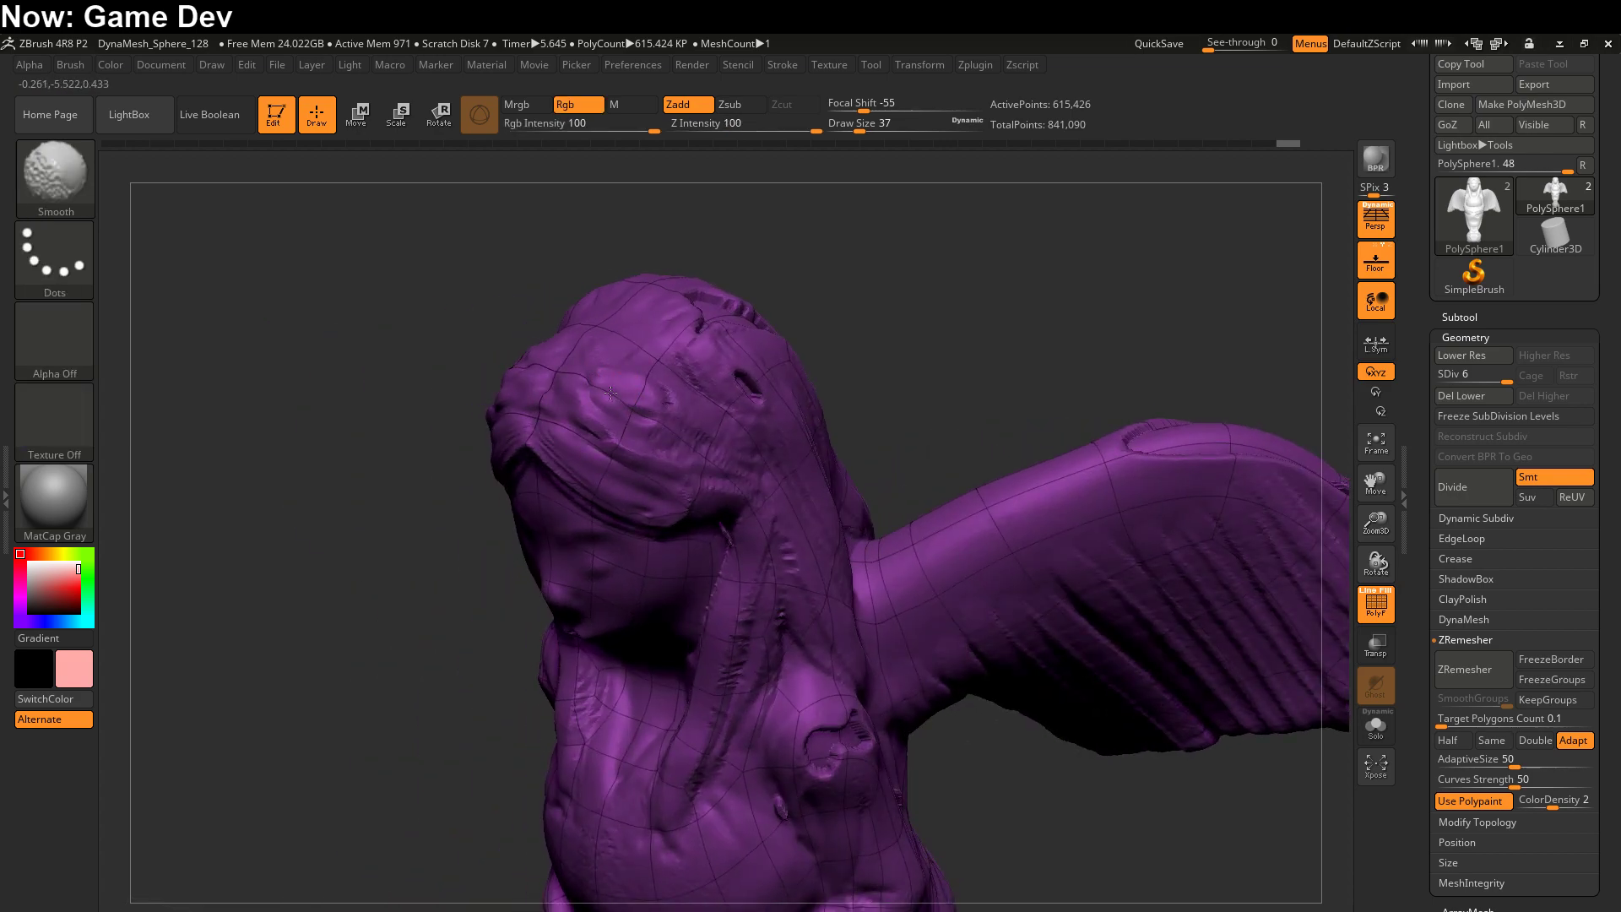
{"action": "left_click_drag", "start_coordinate": [633, 412], "coordinate": [643, 418], "text": "shift"}
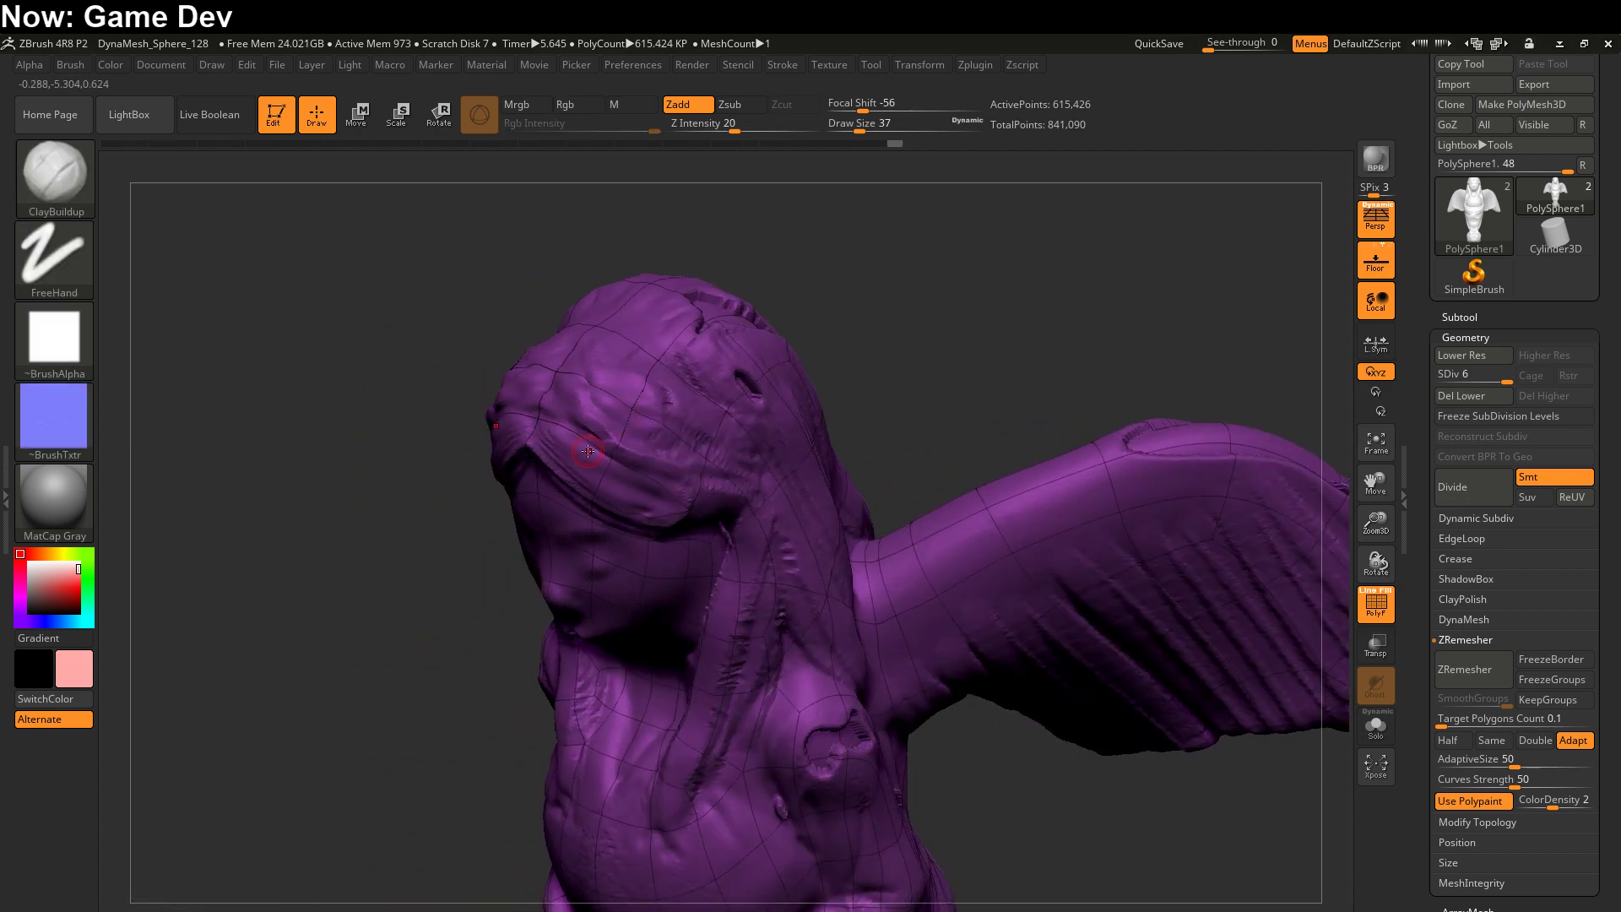
{"action": "right_click_drag", "start_coordinate": [579, 440], "coordinate": [554, 377]}
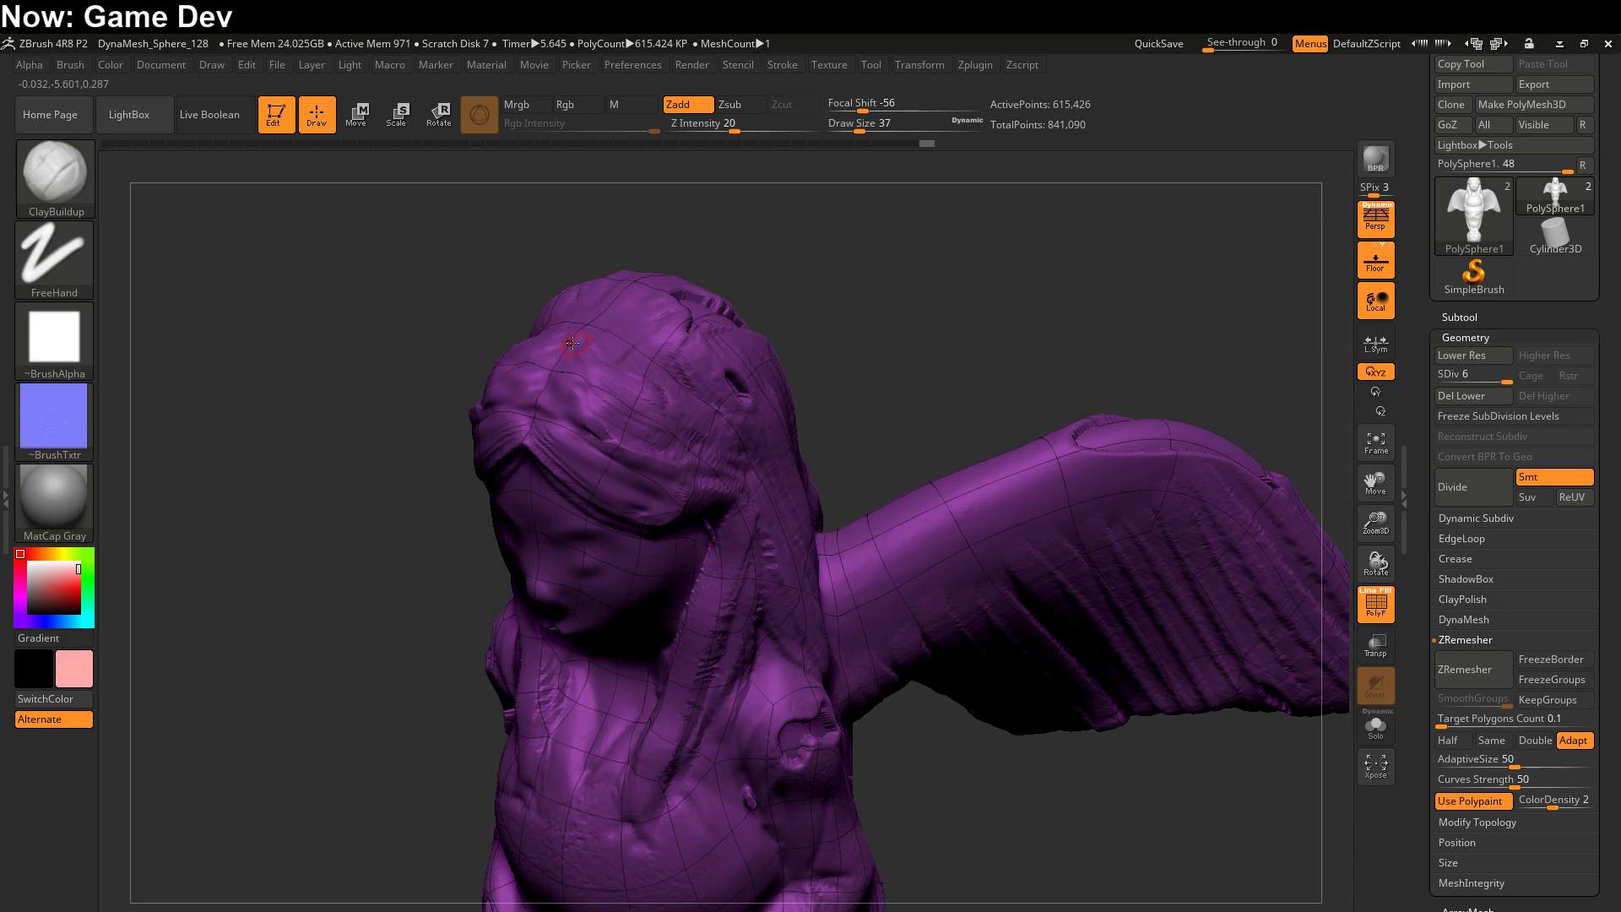
{"action": "left_click_drag", "start_coordinate": [687, 390], "coordinate": [692, 393]}
{"action": "mouse_move", "coordinate": [606, 473]}
{"action": "left_mouse_down"}
{"action": "mouse_move", "coordinate": [680, 507]}
{"action": "mouse_move", "coordinate": [662, 534]}
{"action": "left_mouse_up"}
{"action": "right_click_drag", "start_coordinate": [667, 532], "coordinate": [793, 523]}
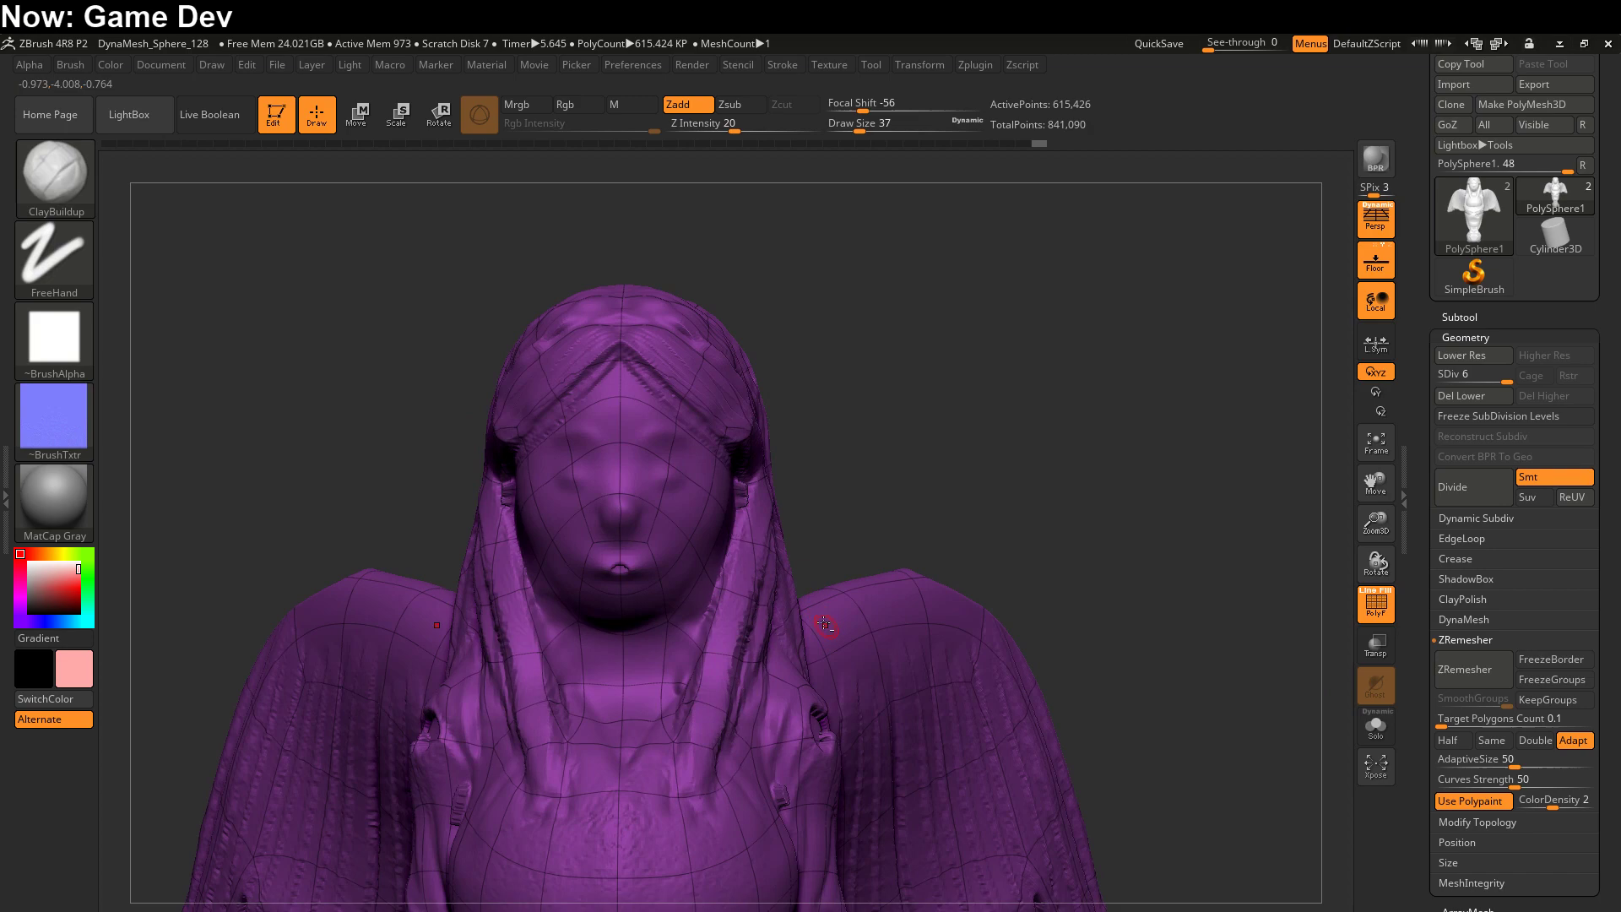
{"action": "right_click_drag", "start_coordinate": [825, 624], "coordinate": [835, 420], "text": "alt"}
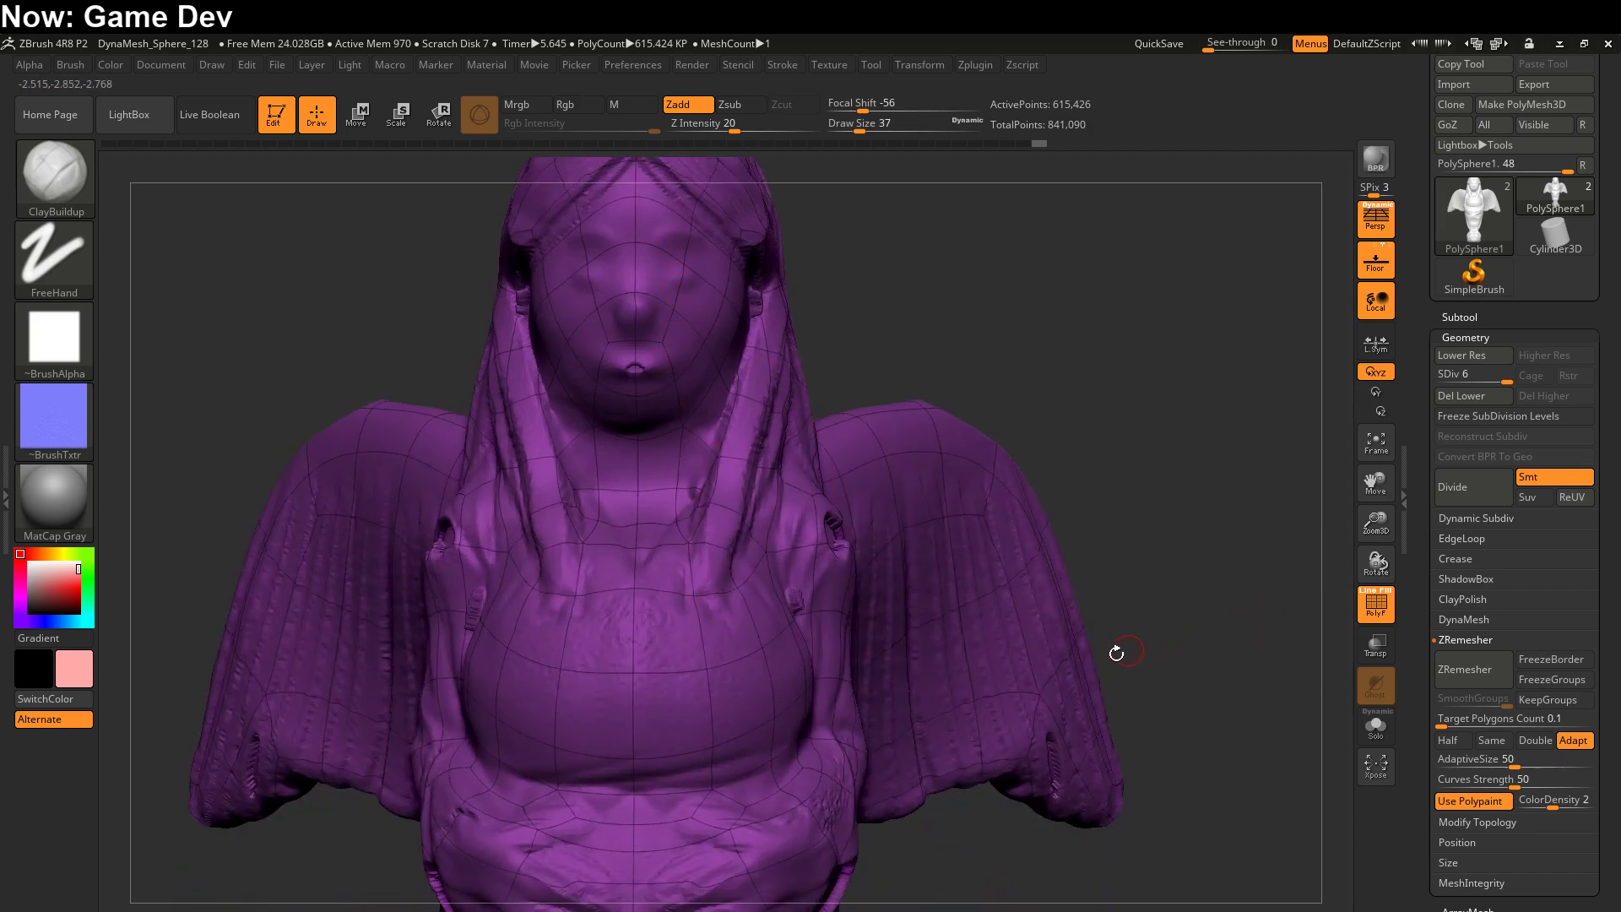
- Drop the statue from SDiv 6 to 1 and unwrap its UVs with UV Master
{"action": "right_click_drag", "start_coordinate": [1125, 706], "coordinate": [1071, 554], "text": "ctrl"}
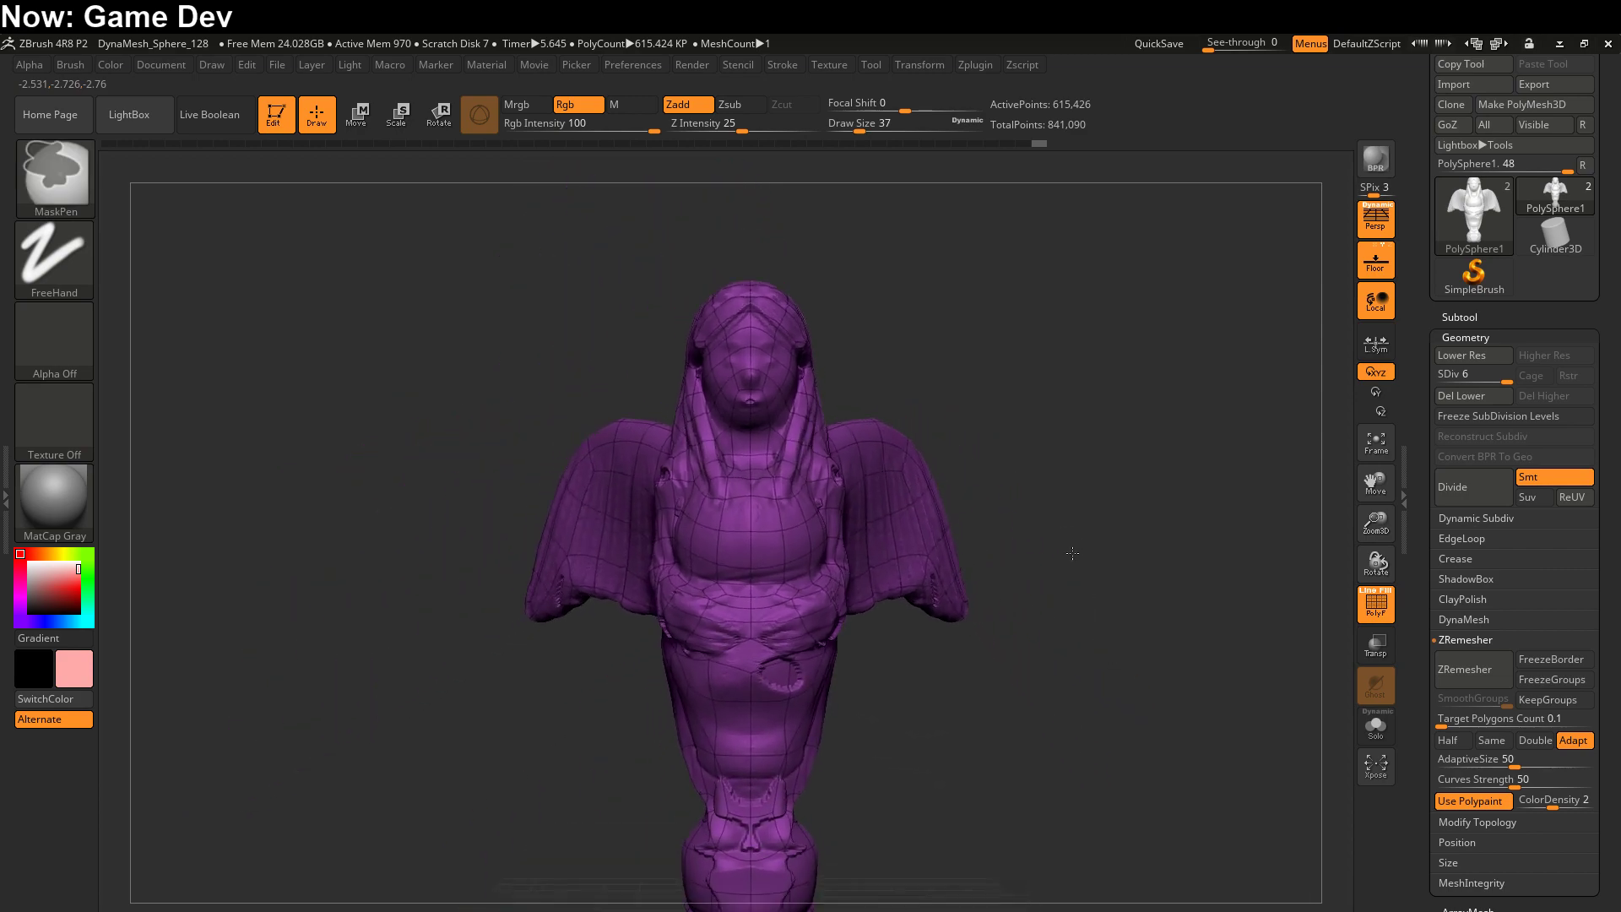
{"action": "mouse_move", "coordinate": [1069, 597]}
{"action": "left_mouse_down"}
{"action": "mouse_move", "coordinate": [1021, 515]}
{"action": "mouse_move", "coordinate": [1014, 582]}
{"action": "mouse_move", "coordinate": [934, 613]}
{"action": "mouse_move", "coordinate": [1012, 621]}
{"action": "left_mouse_up"}
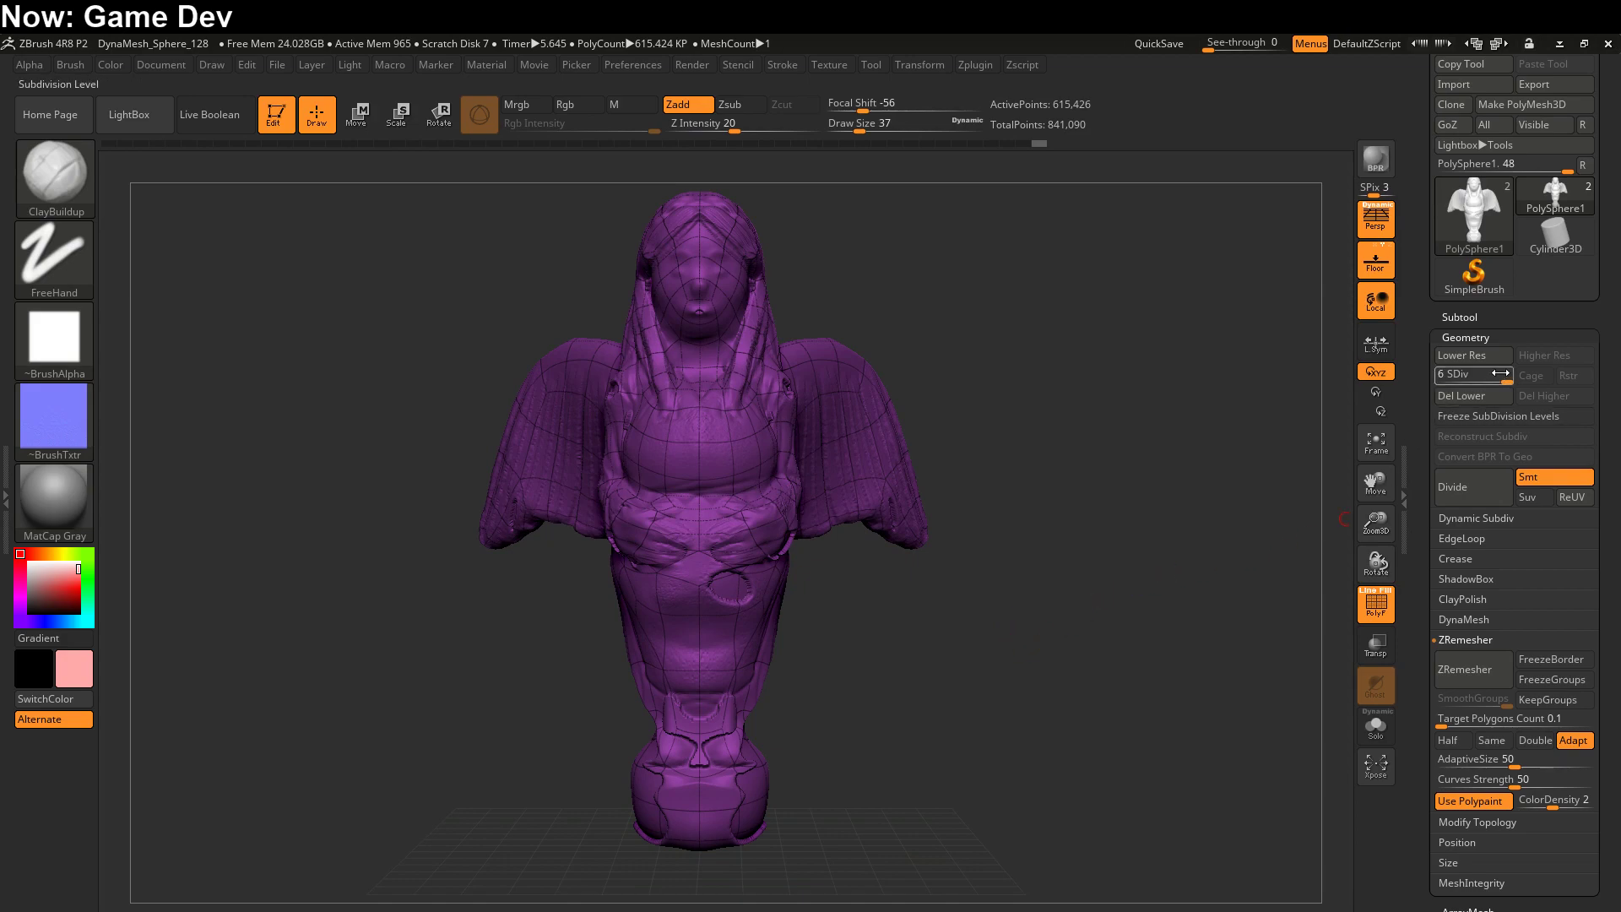
{"action": "left_click_drag", "start_coordinate": [1504, 379], "coordinate": [1374, 412]}
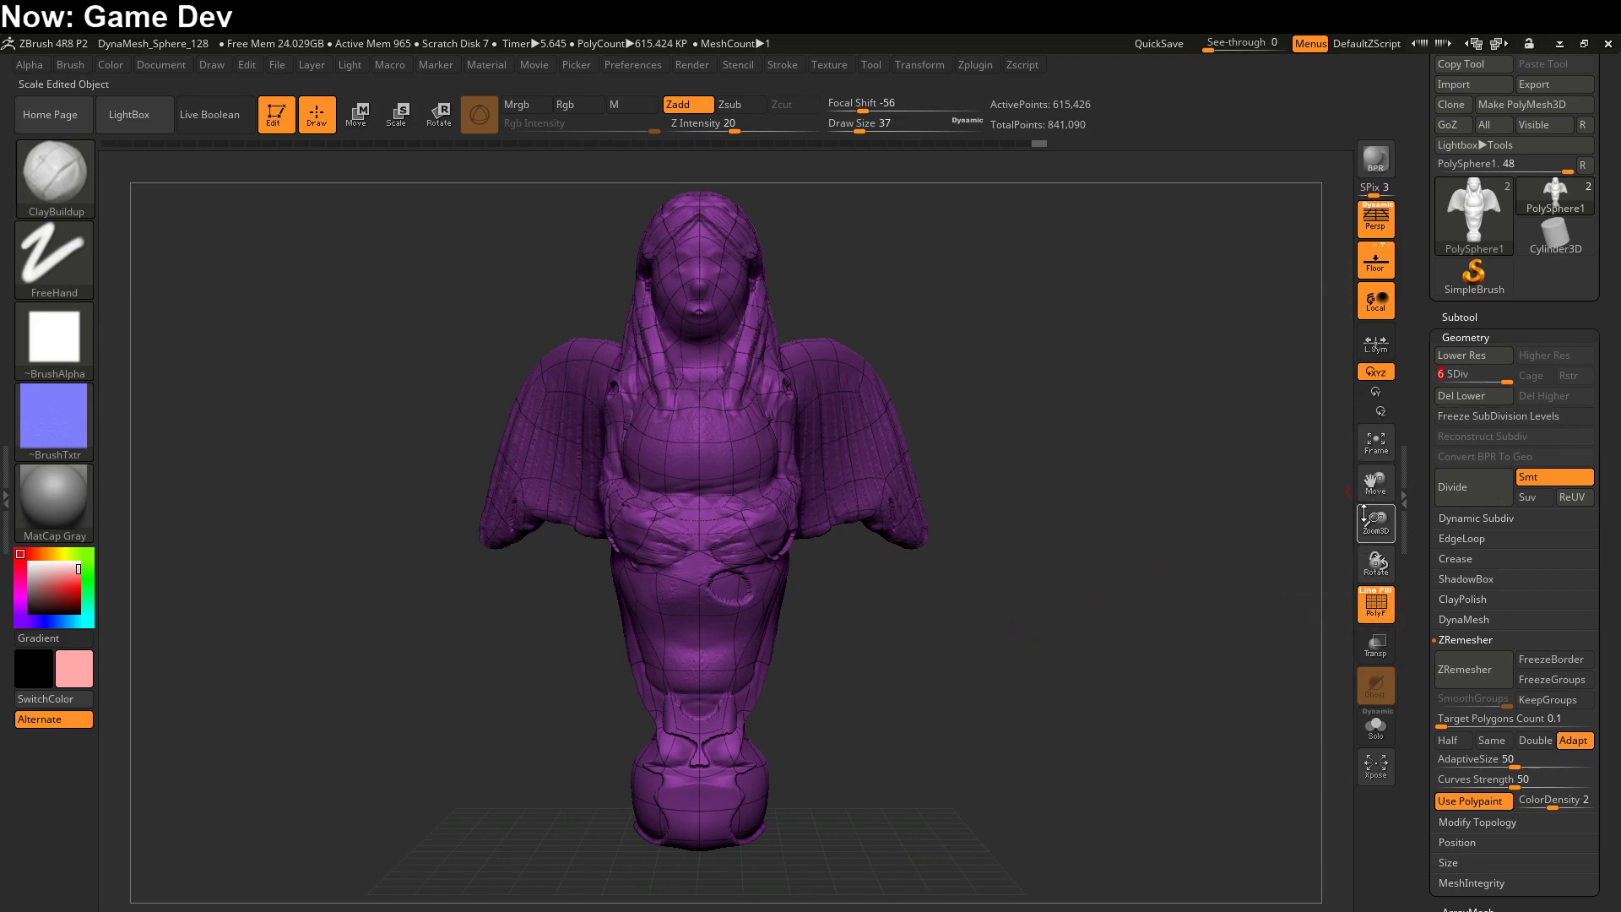
{"action": "left_click_drag", "start_coordinate": [1454, 377], "coordinate": [1440, 375]}
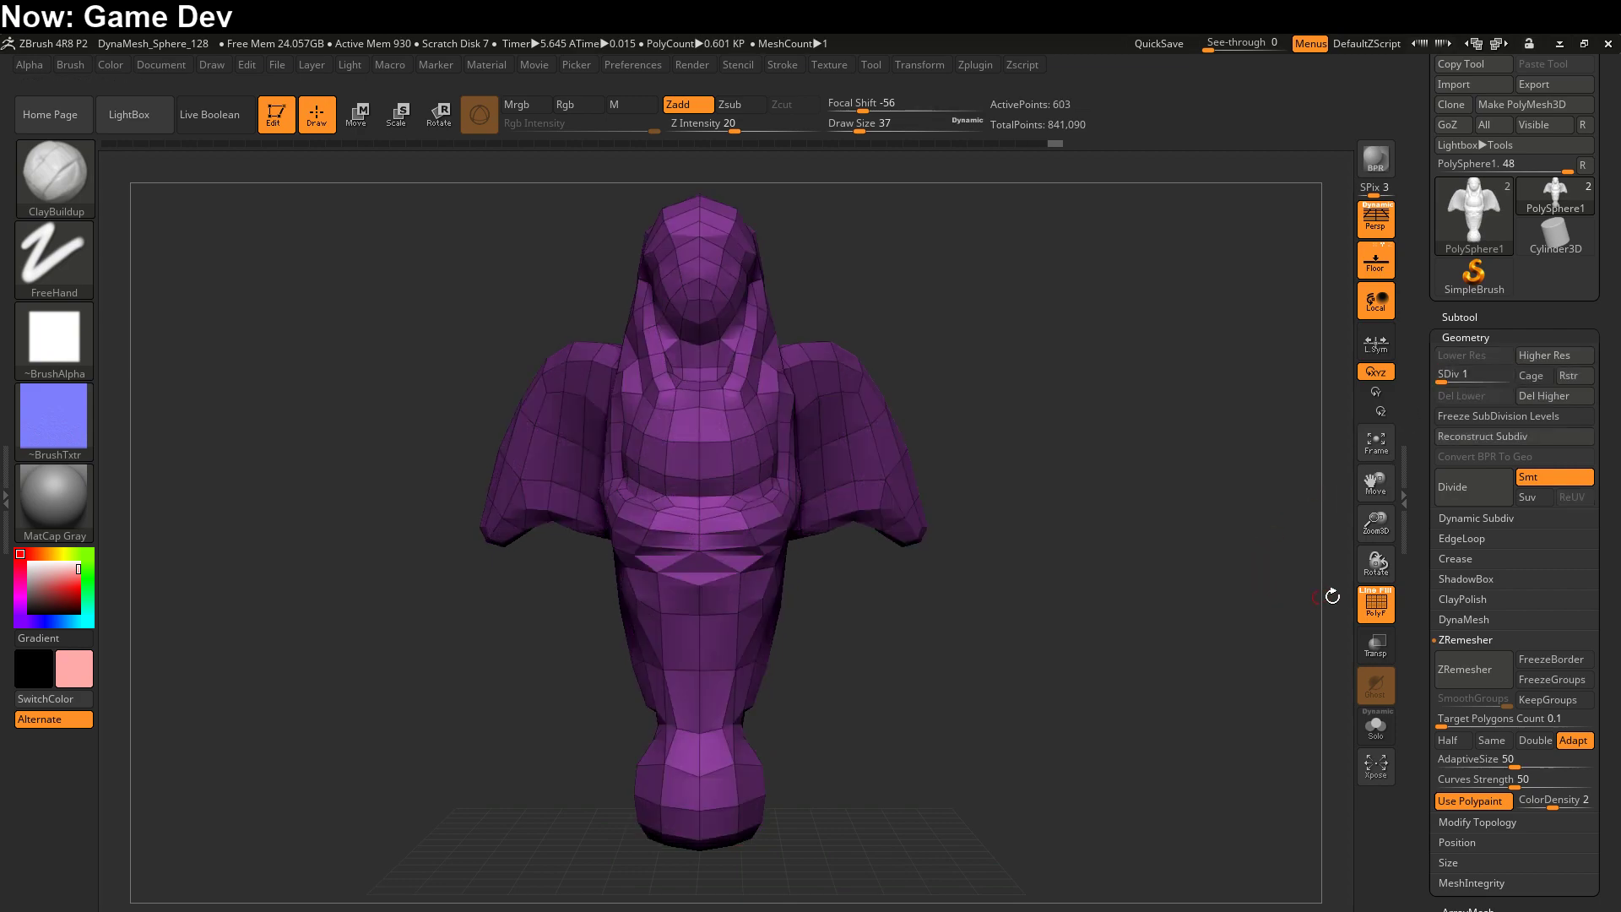
{"action": "left_click_drag", "start_coordinate": [1417, 691], "coordinate": [1418, 62]}
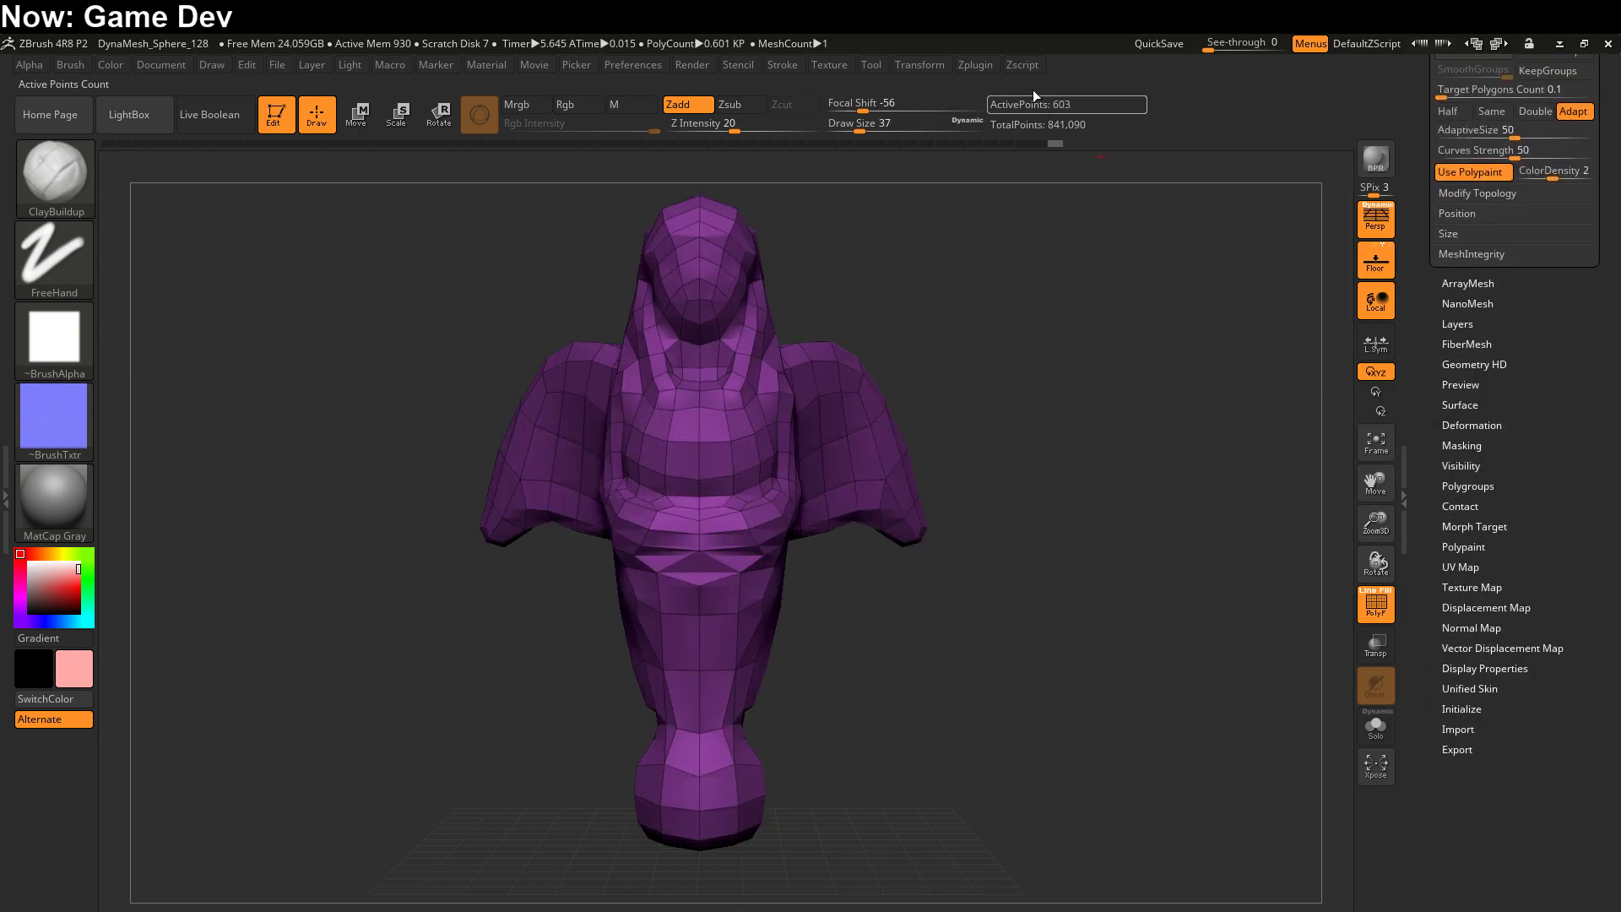
{"action": "left_click", "coordinate": [973, 64]}
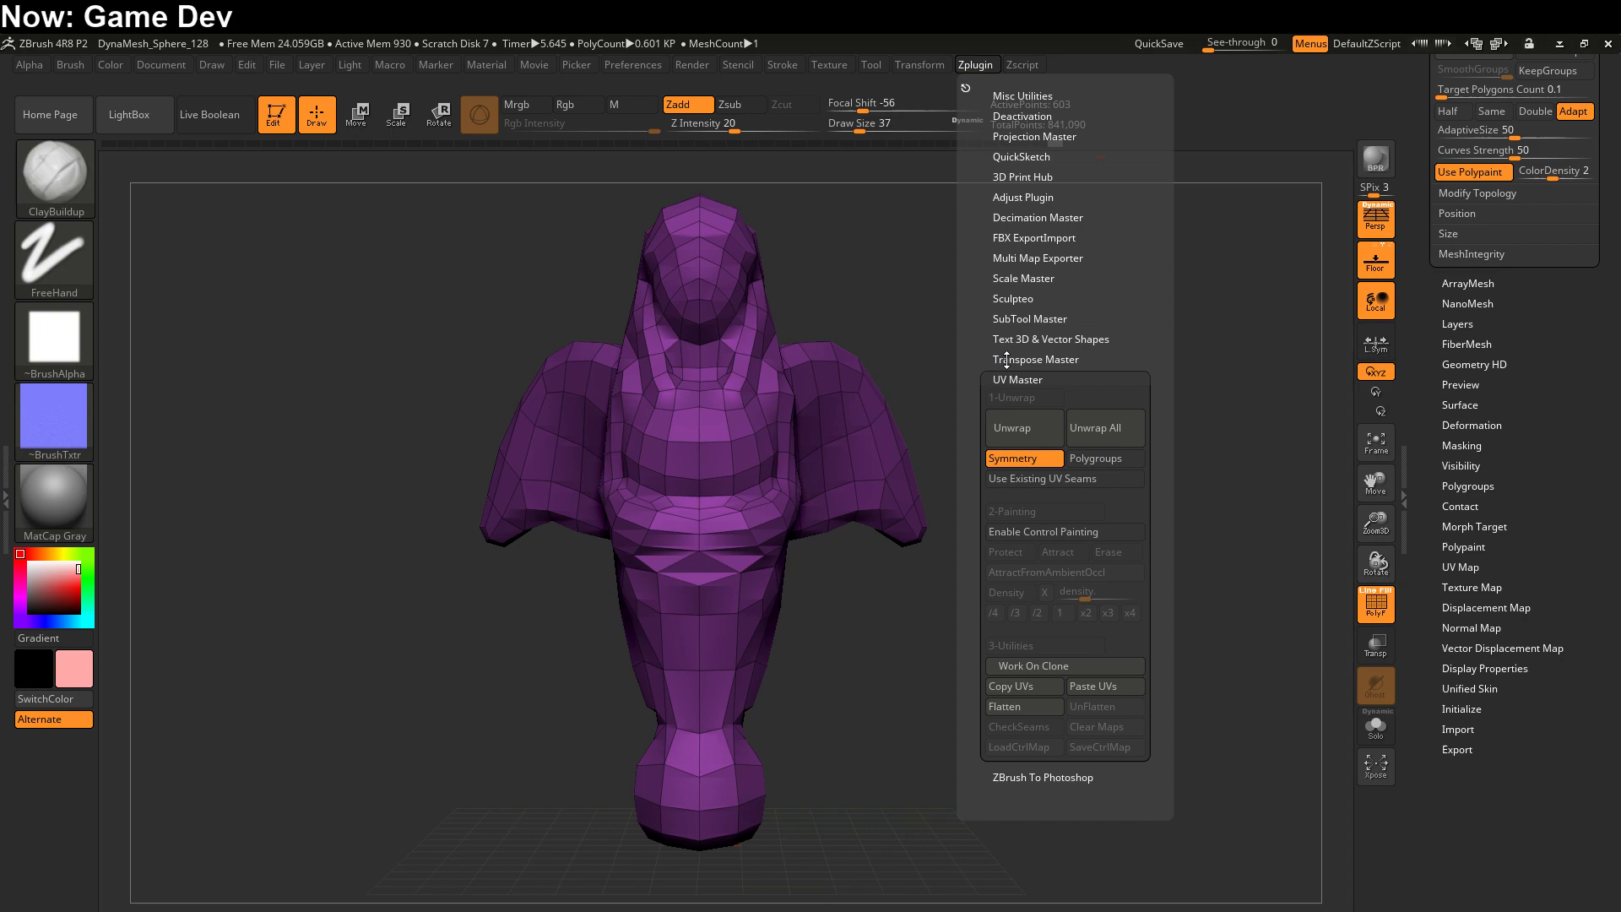
{"action": "left_click", "coordinate": [1016, 429]}
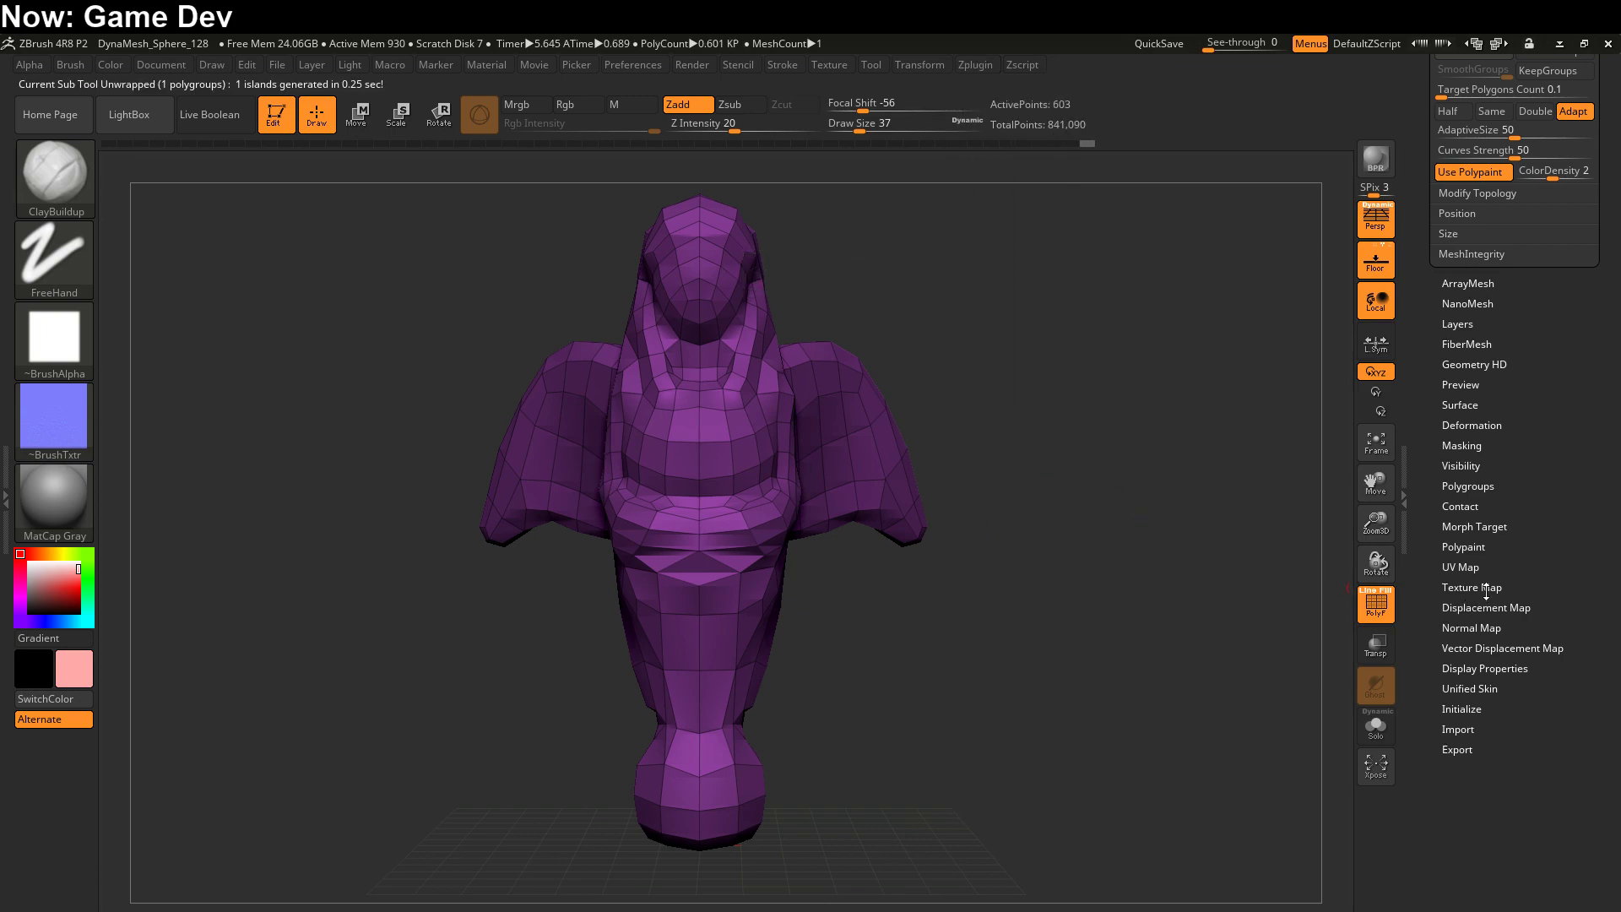
- Create a tangent-space normal map with SmoothUV and SNormals enabled
{"action": "left_click", "coordinate": [1474, 627]}
{"action": "left_click_drag", "start_coordinate": [1444, 524], "coordinate": [1443, 629]}
{"action": "left_click", "coordinate": [1504, 454]}
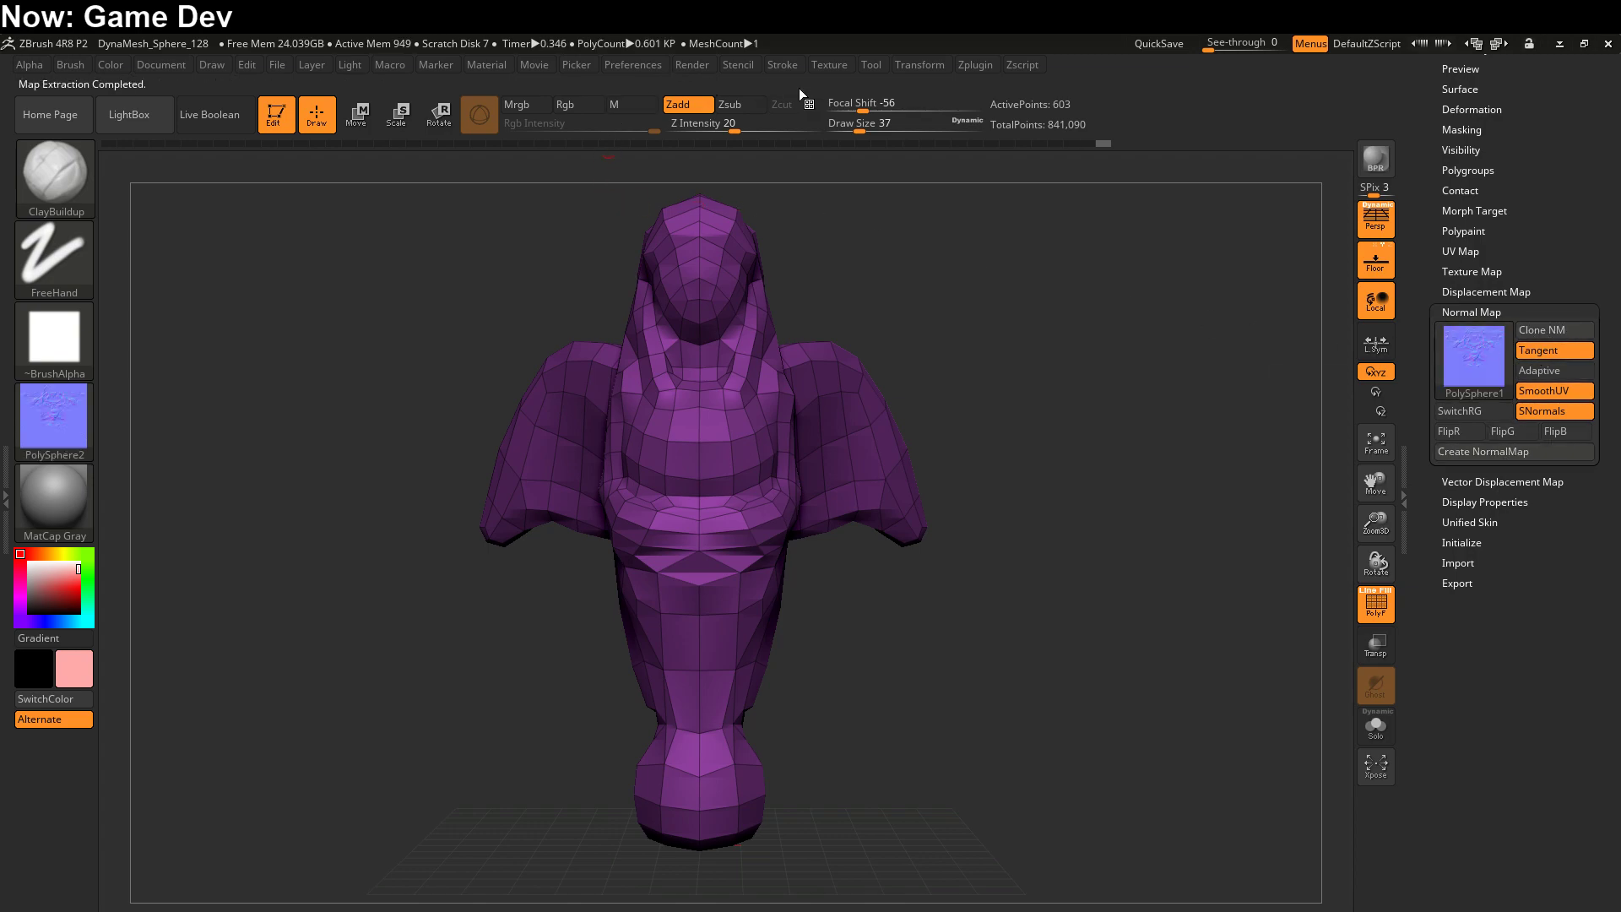
- Export the normal map texture, overwriting PolySphere1.png
{"action": "left_click", "coordinate": [829, 66]}
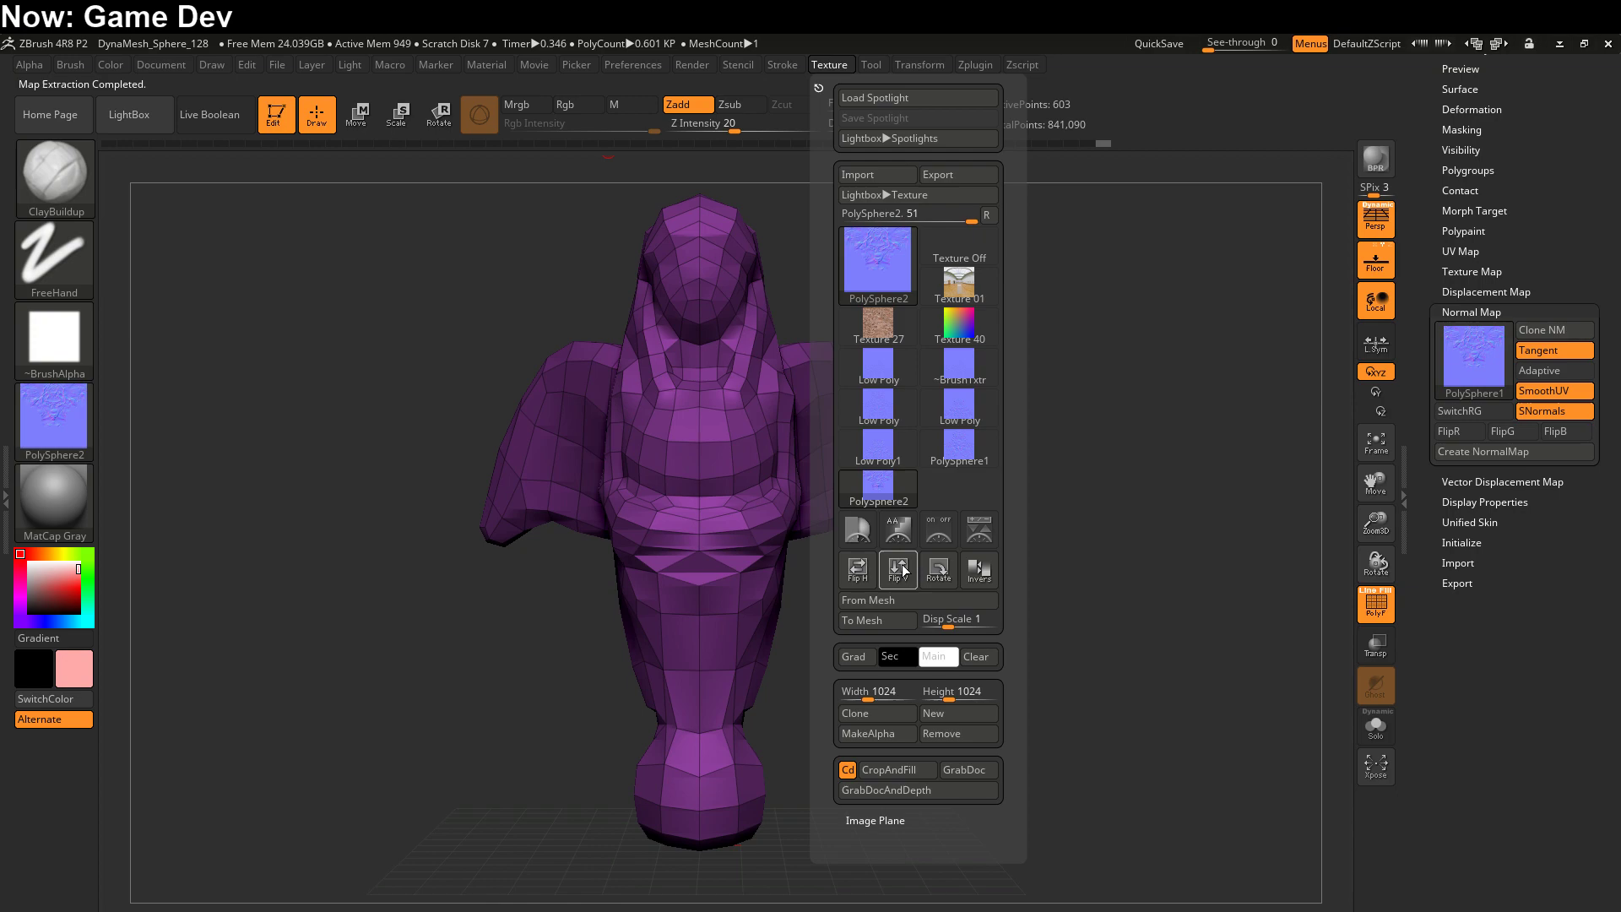
{"action": "left_click", "coordinate": [974, 174]}
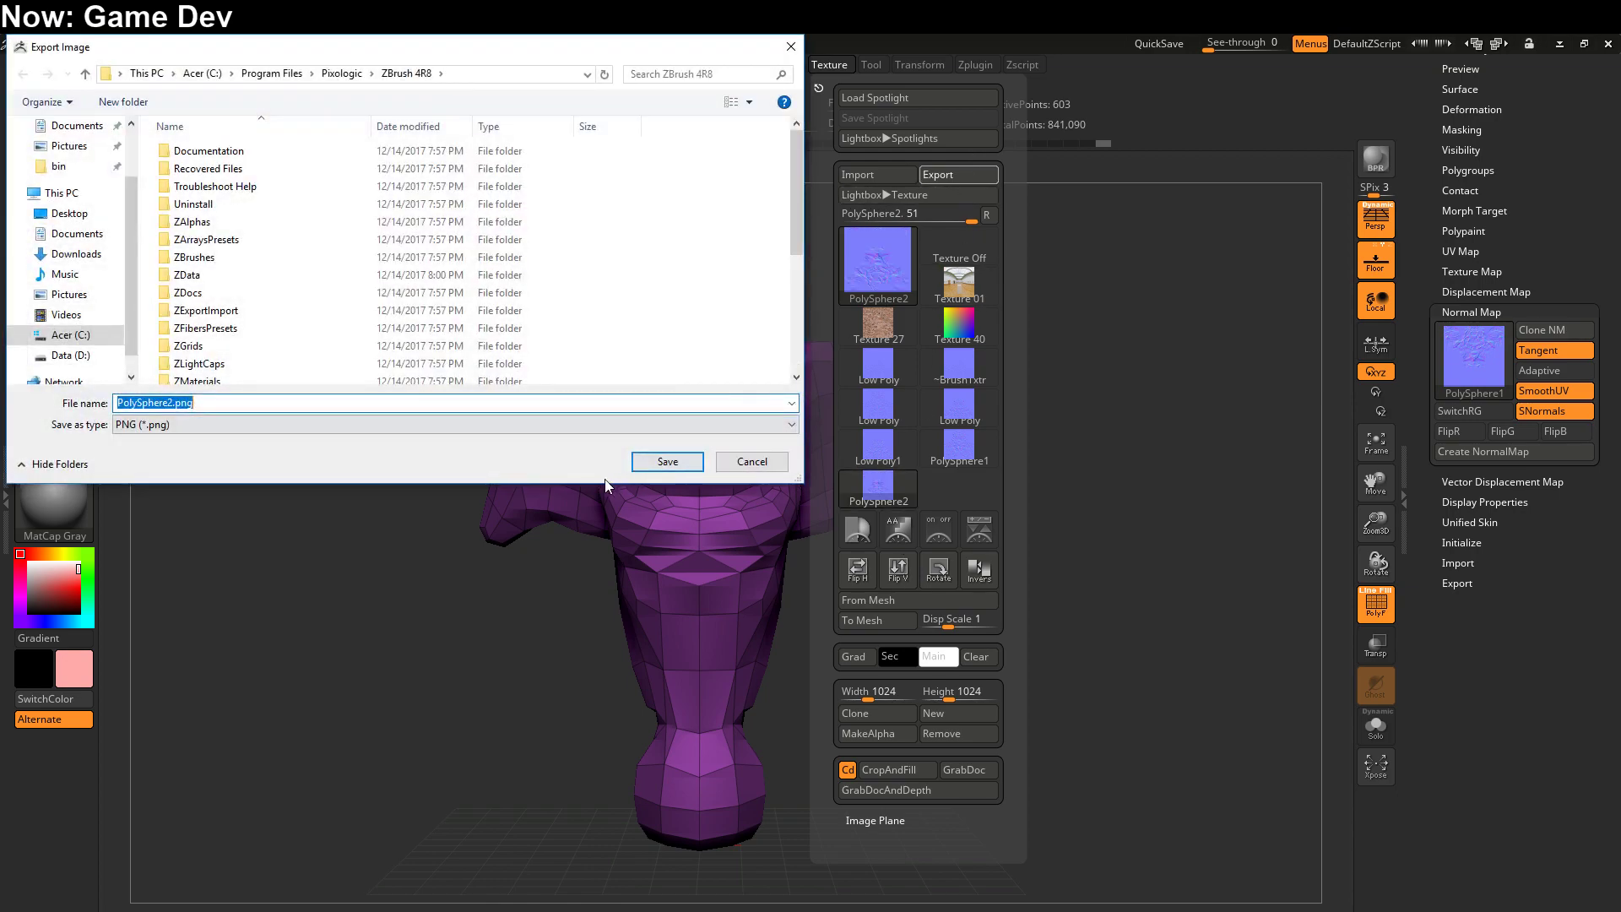
{"action": "scroll", "coordinate": [792, 344], "scroll_direction": "down", "scroll_amount": 4}
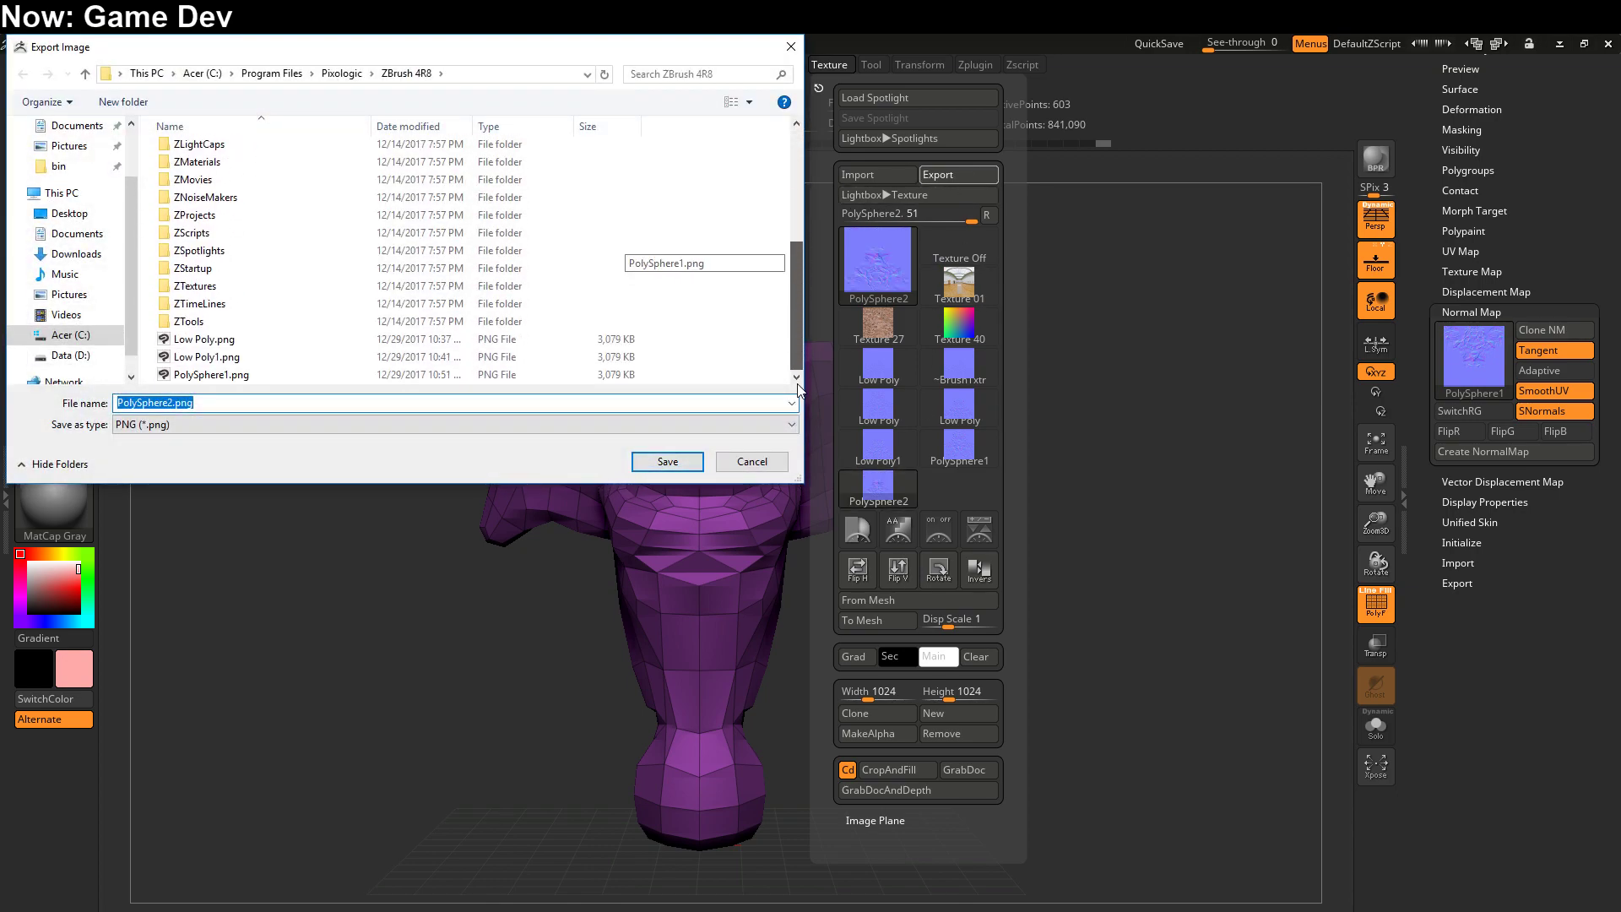
{"action": "double_click", "coordinate": [277, 375]}
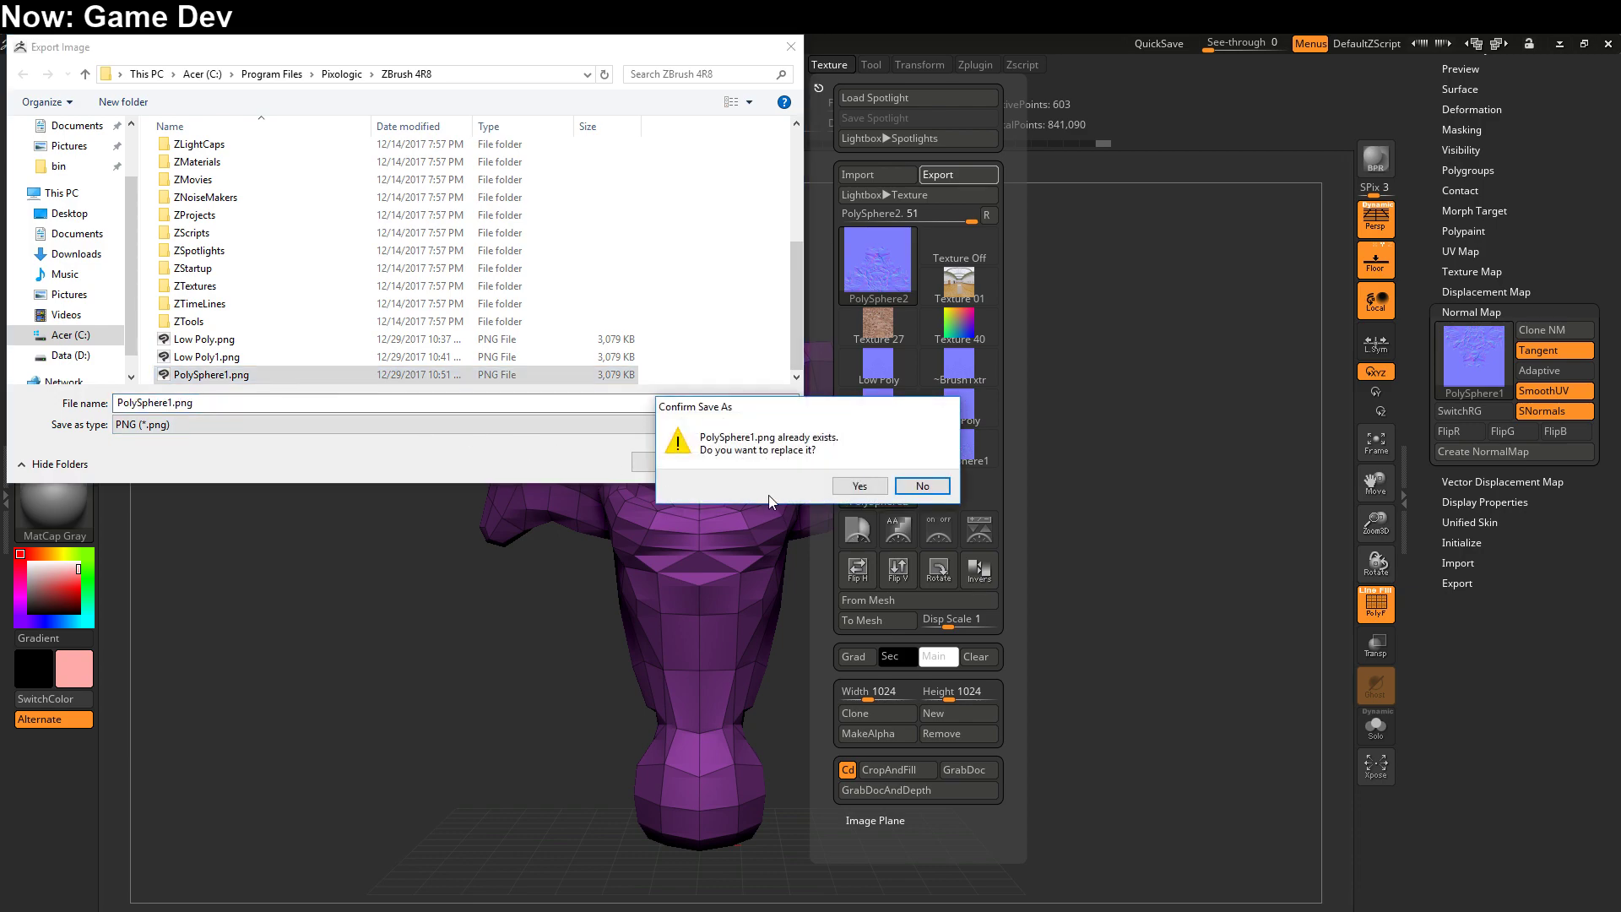
{"action": "left_click", "coordinate": [858, 486]}
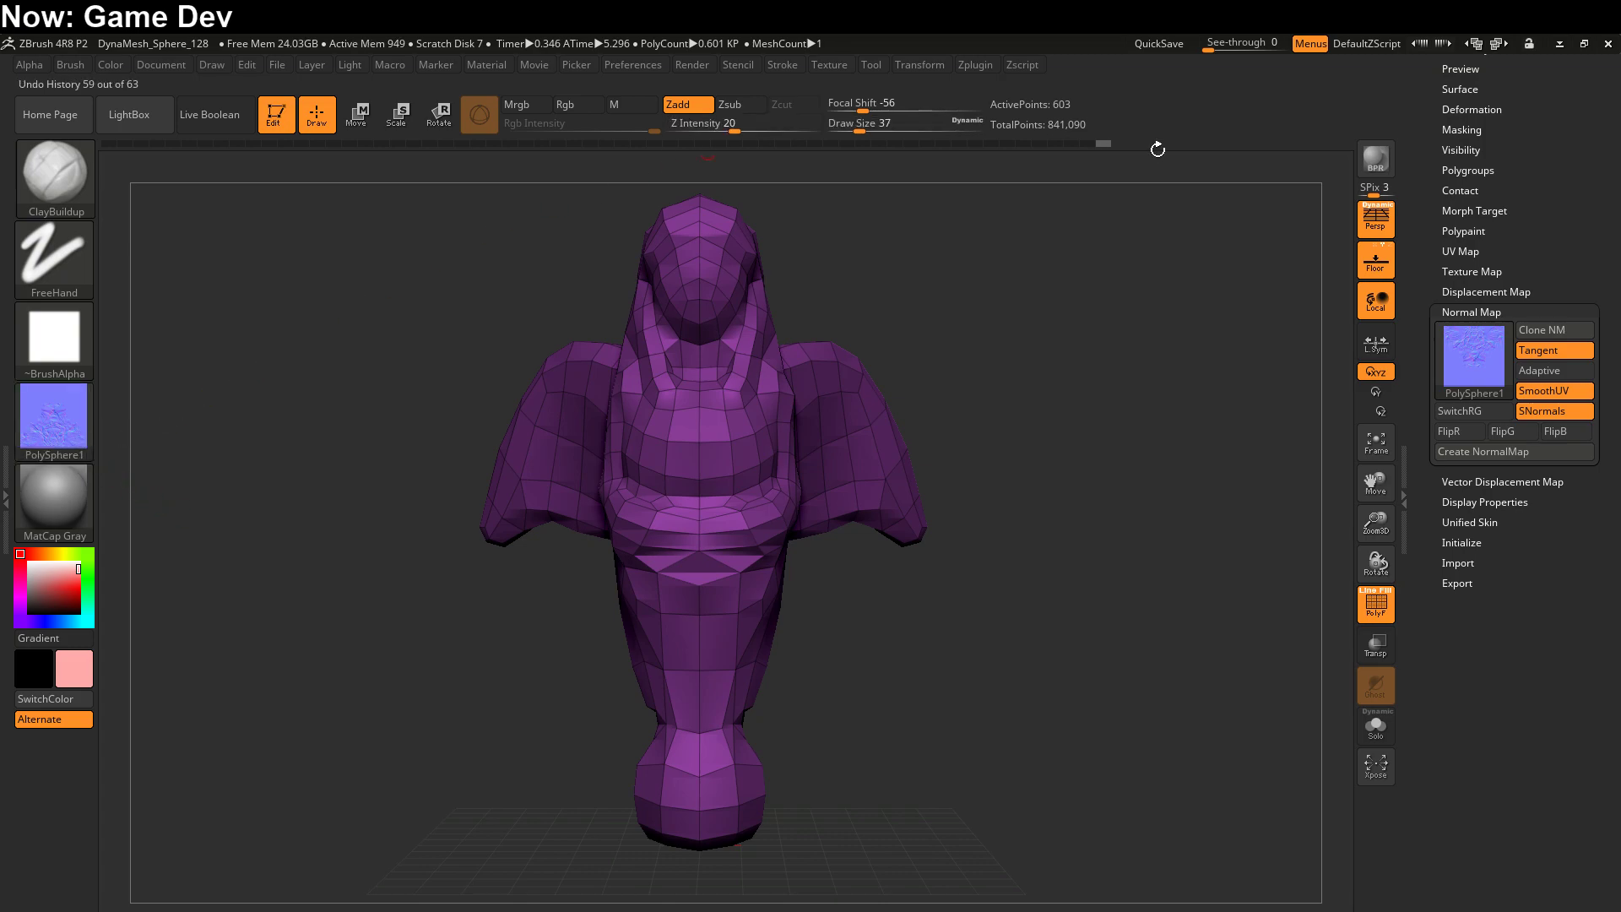
- Export the low-poly mesh, replacing PolySphere1.OBJ
{"action": "left_click_drag", "start_coordinate": [1433, 225], "coordinate": [1434, 663]}
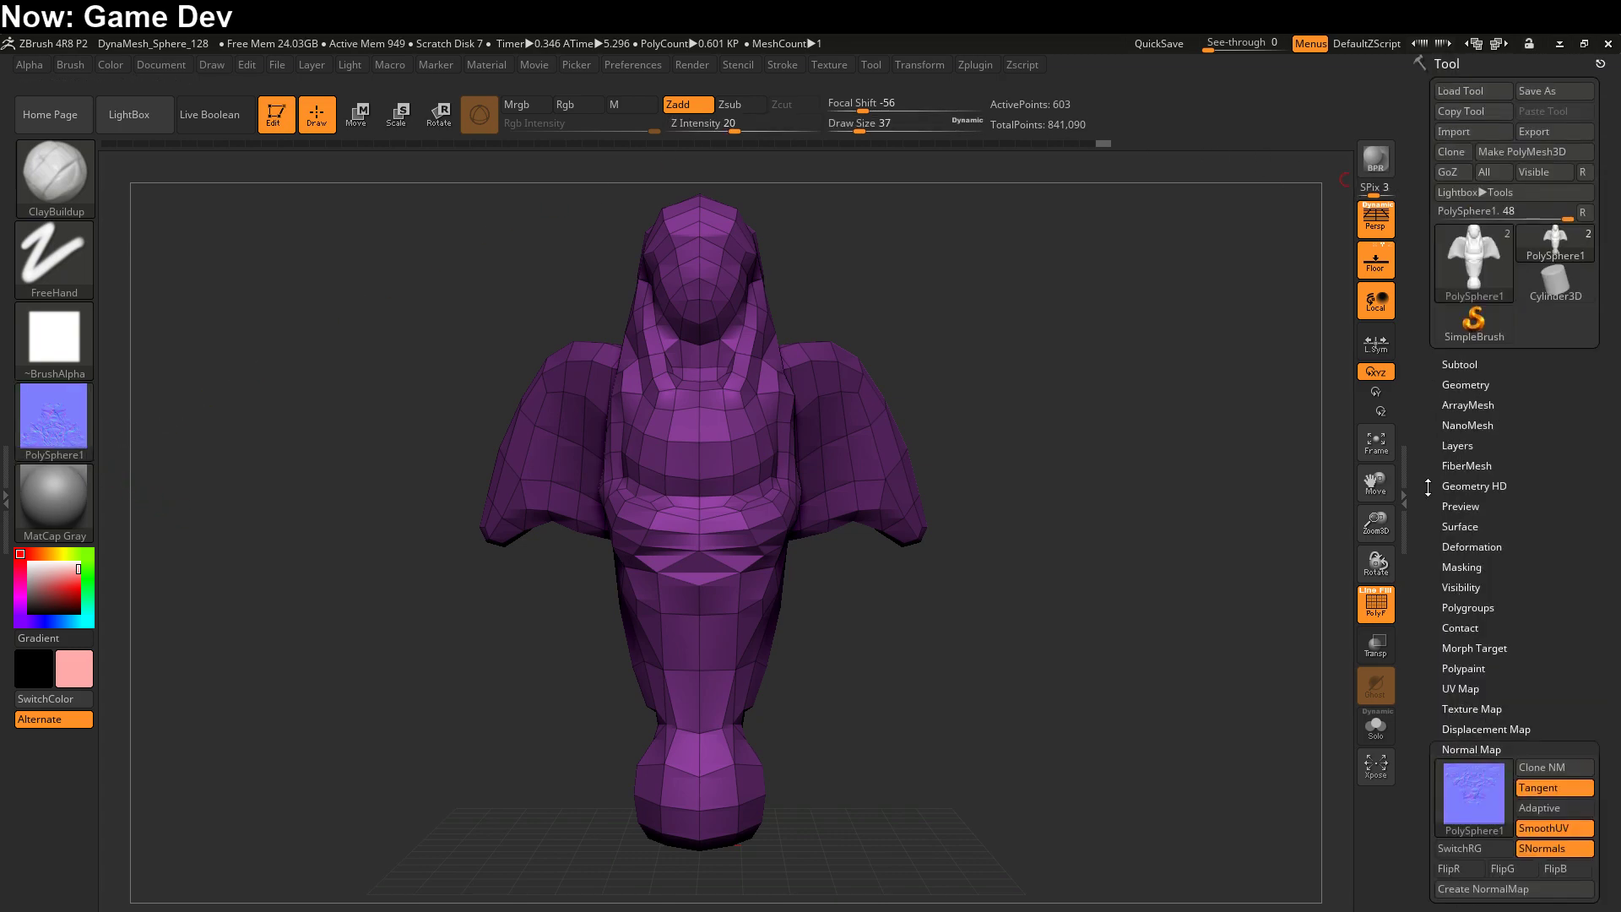
{"action": "left_click", "coordinate": [1554, 132]}
{"action": "scroll", "coordinate": [717, 215], "scroll_direction": "down", "scroll_amount": 4}
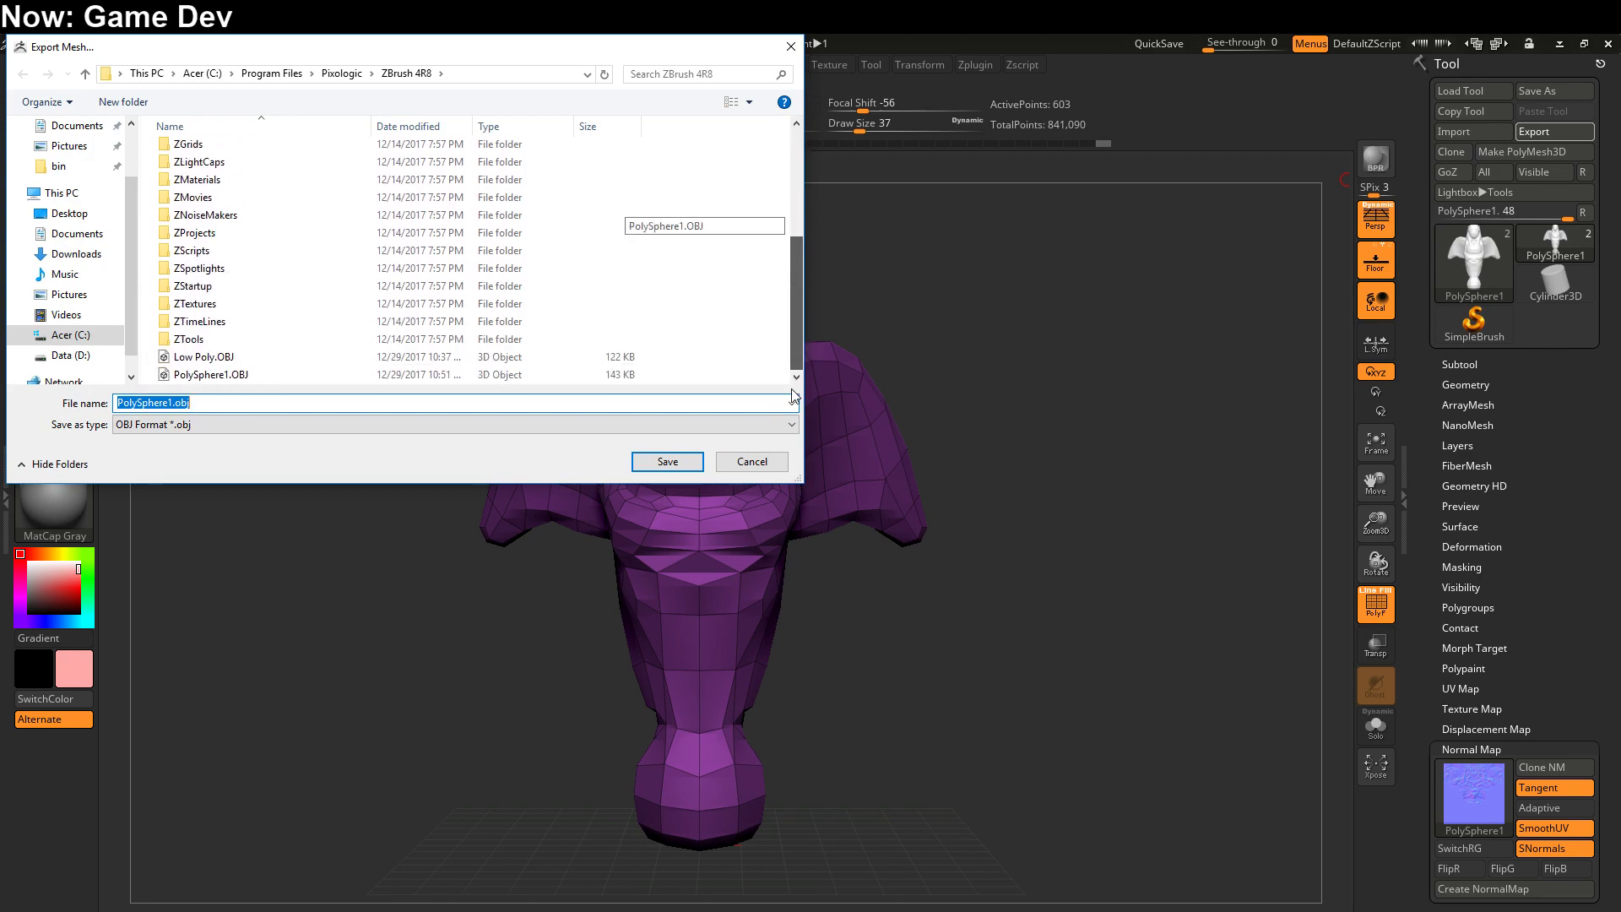
{"action": "left_click", "coordinate": [657, 452]}
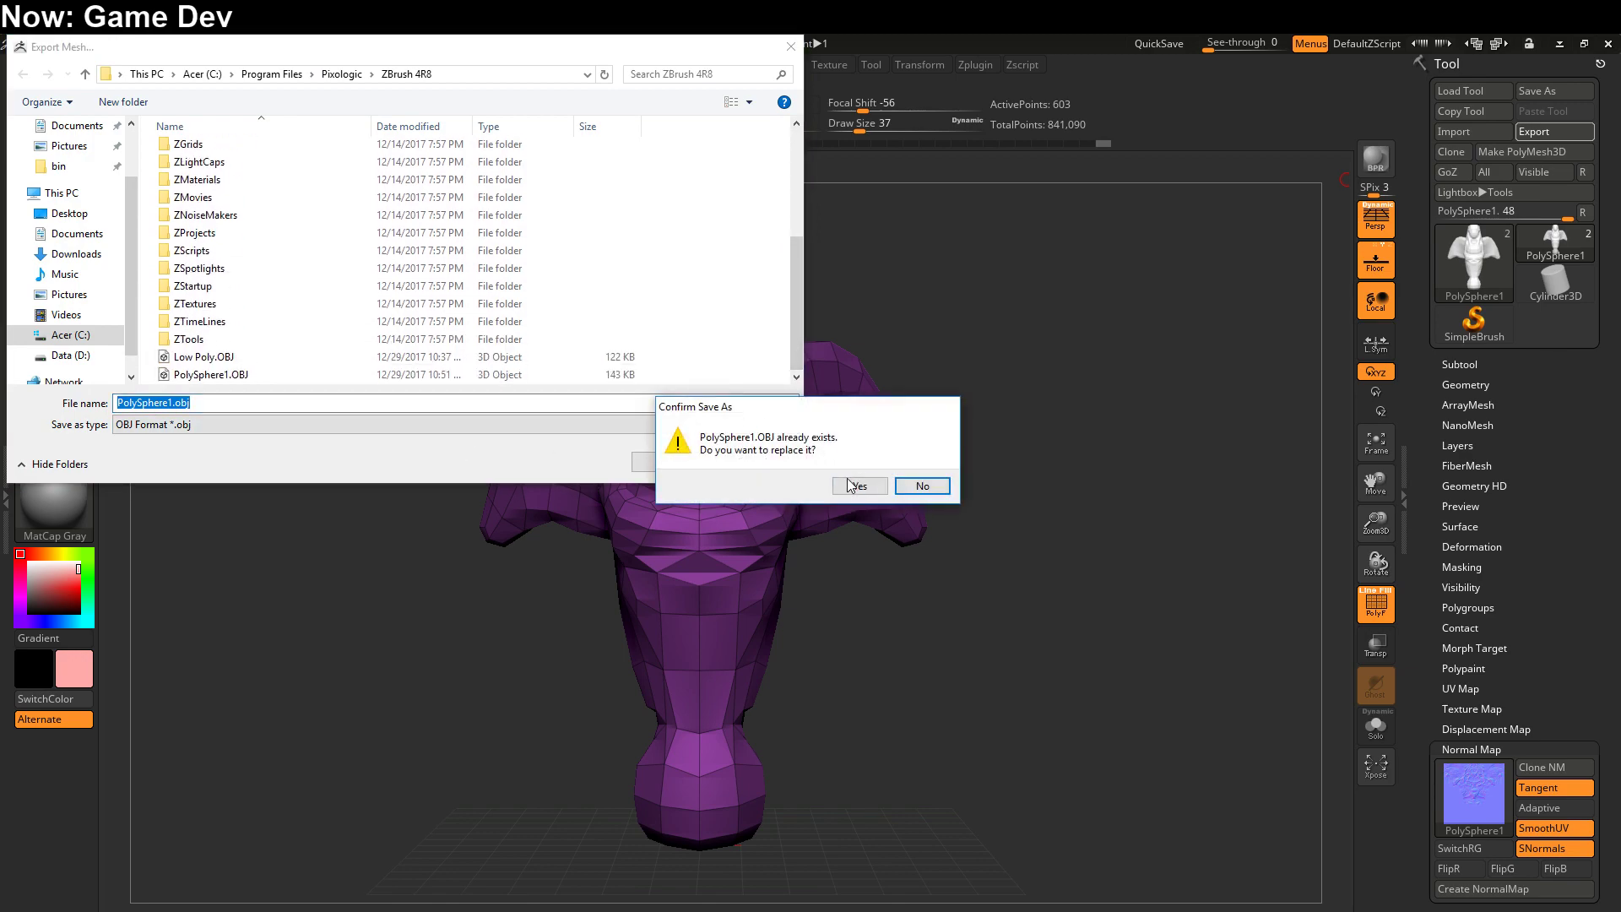
{"action": "left_click", "coordinate": [847, 485]}
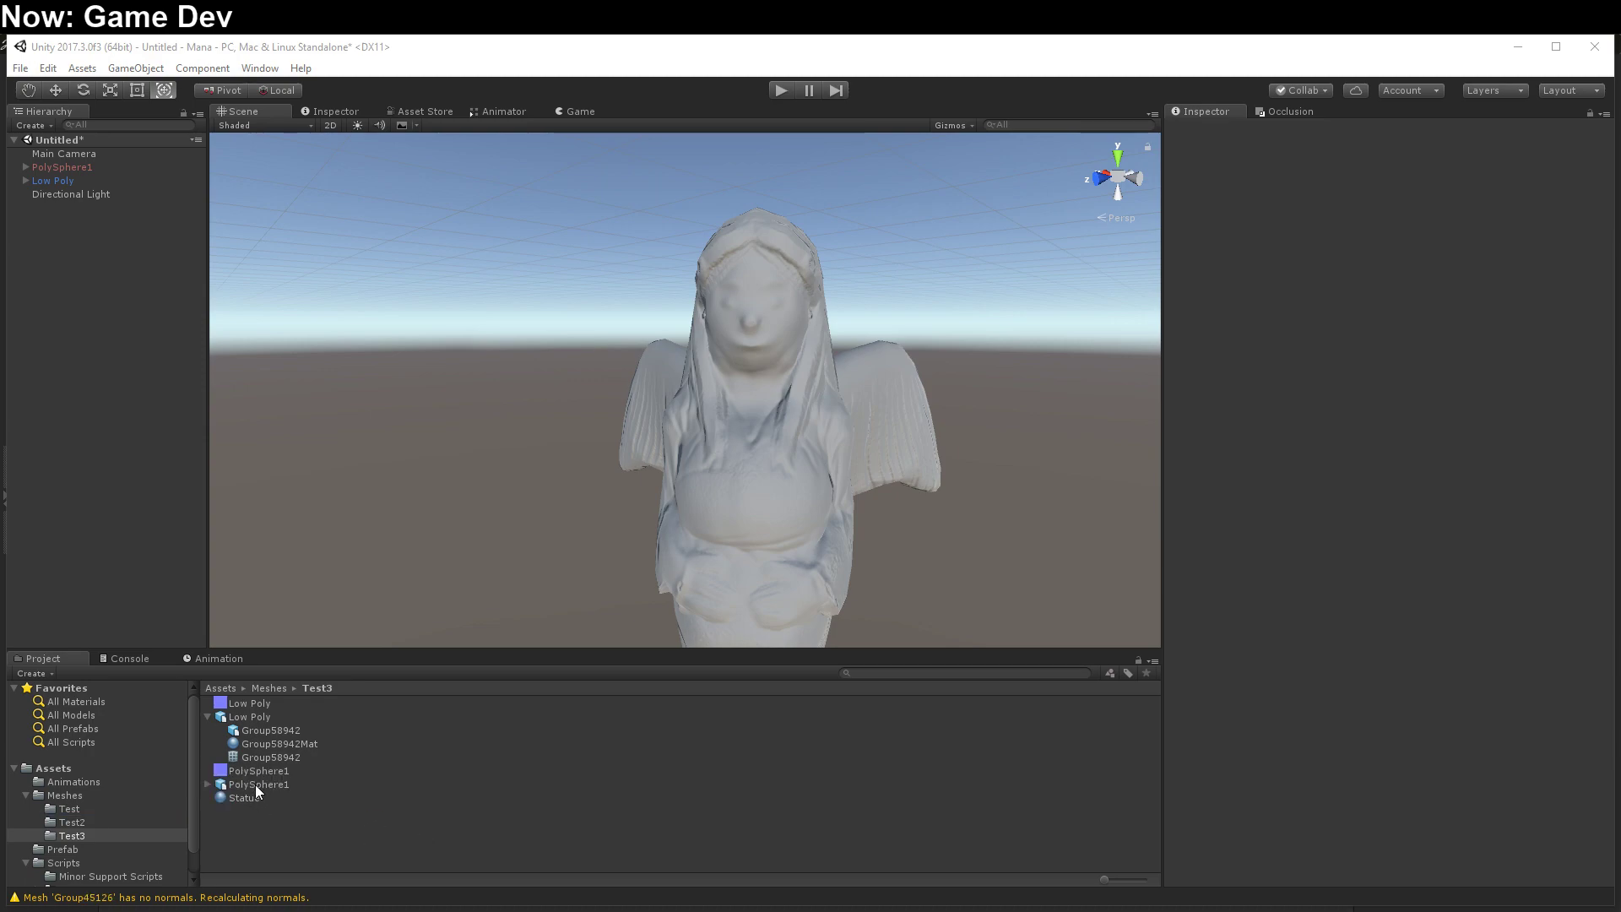
- Drop PolySphere1 into the Scene and move the copy beside the detailed statue
{"action": "left_click_drag", "start_coordinate": [255, 784], "coordinate": [1348, 670]}
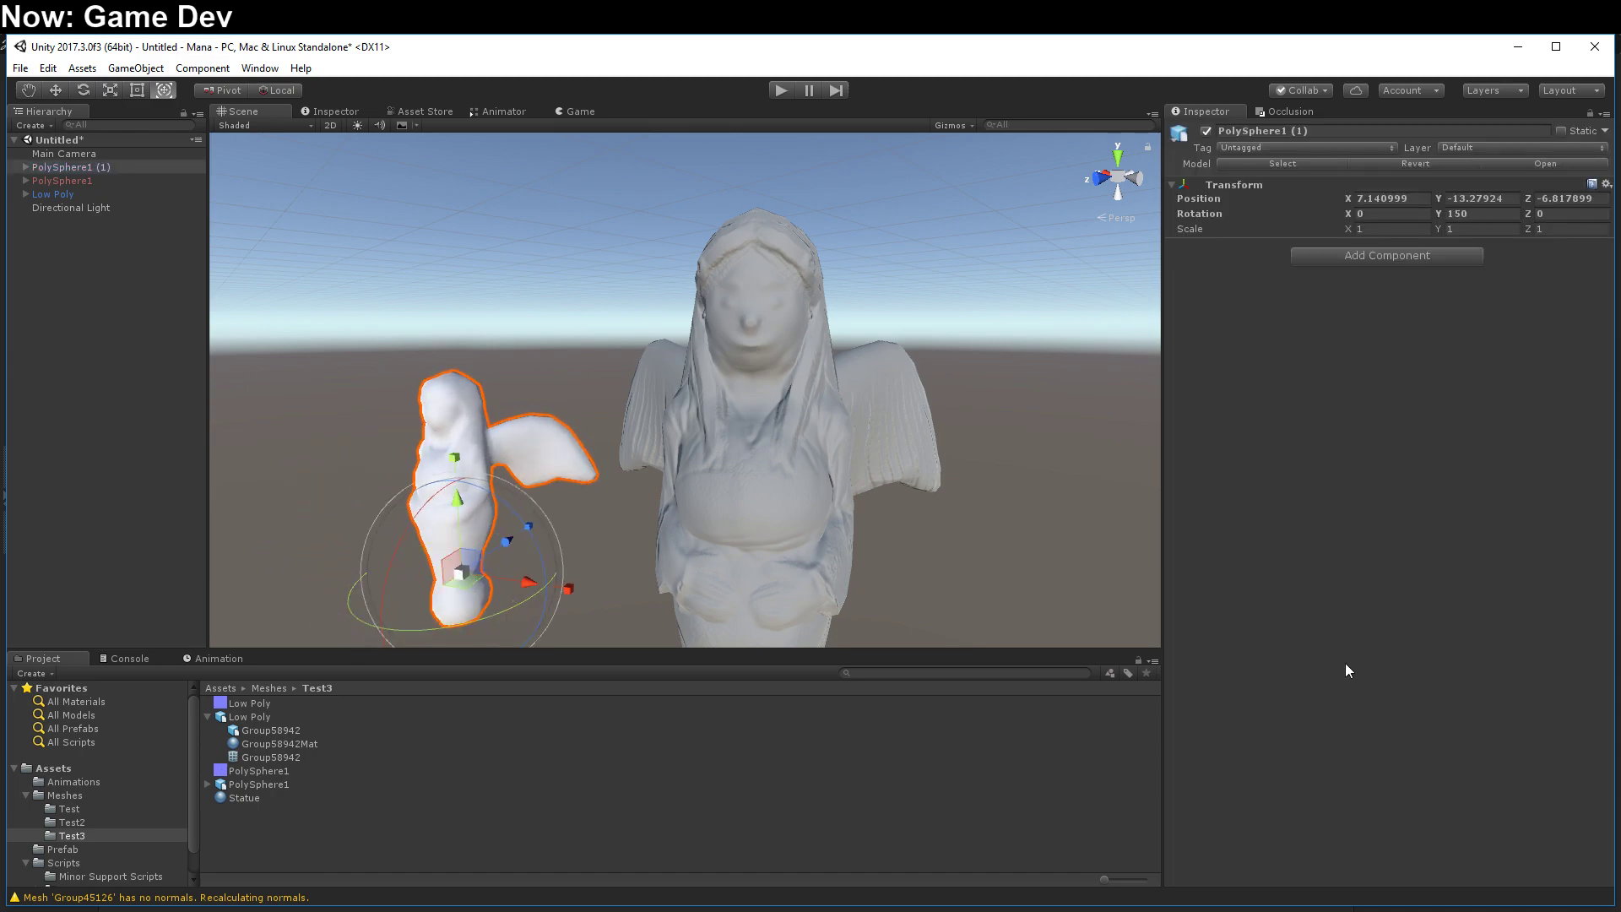
{"action": "left_click_drag", "start_coordinate": [478, 560], "coordinate": [572, 684]}
- Duplicate the Statue material as Statue 1, apply it, and set PolySphere1 as its normal map
{"action": "left_click", "coordinate": [229, 797]}
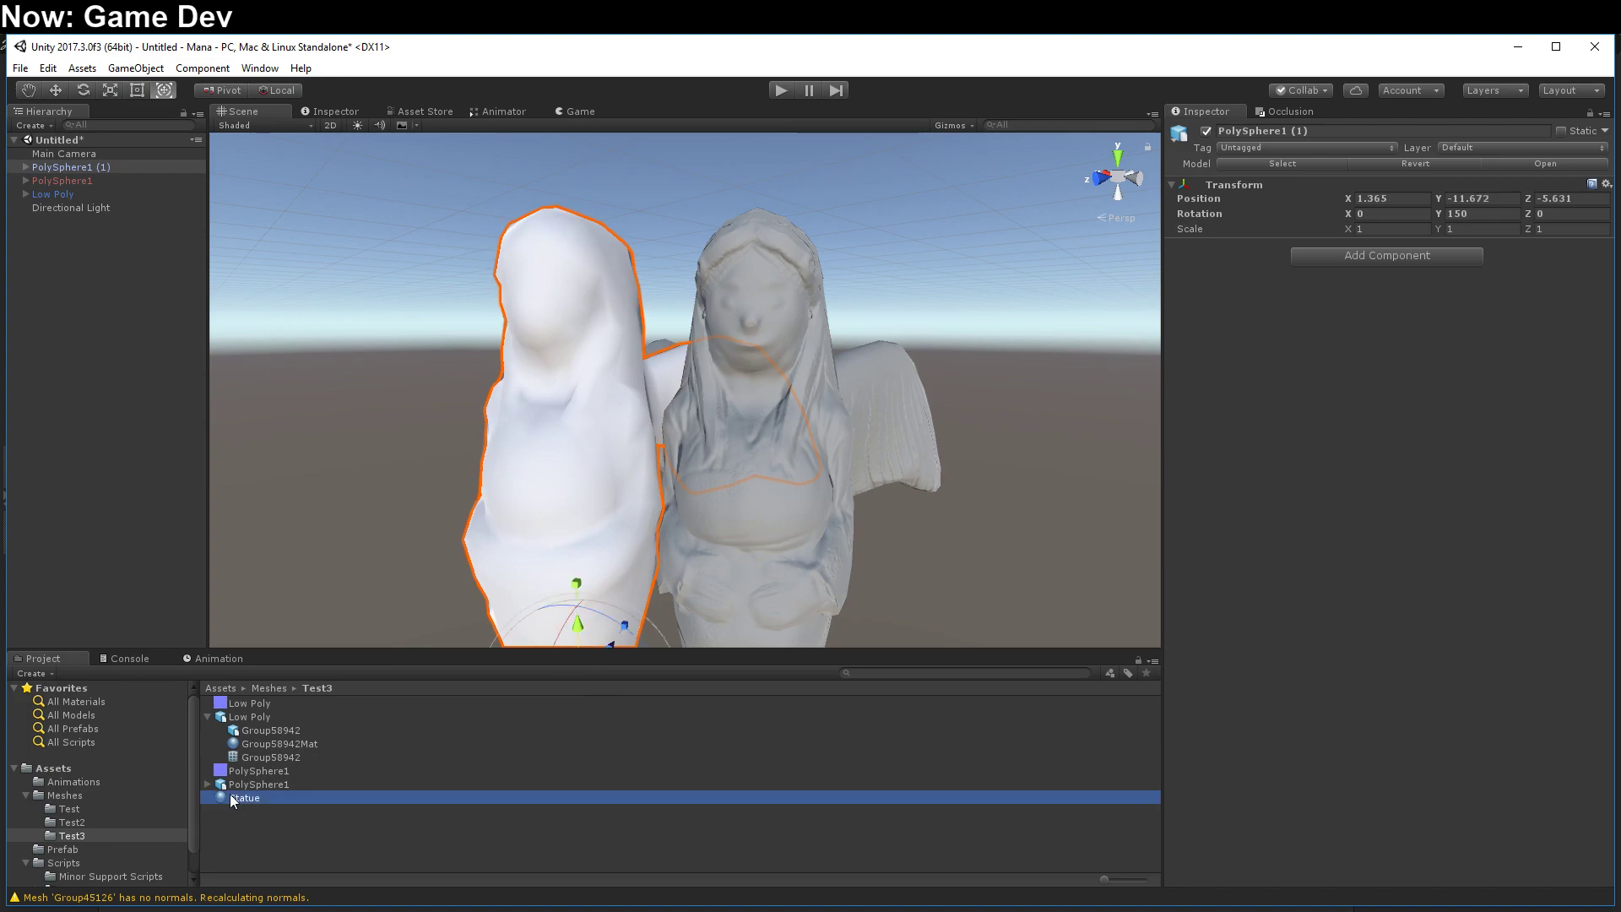
{"action": "key", "text": "ctrl+d"}
{"action": "left_click_drag", "start_coordinate": [260, 808], "coordinate": [533, 535]}
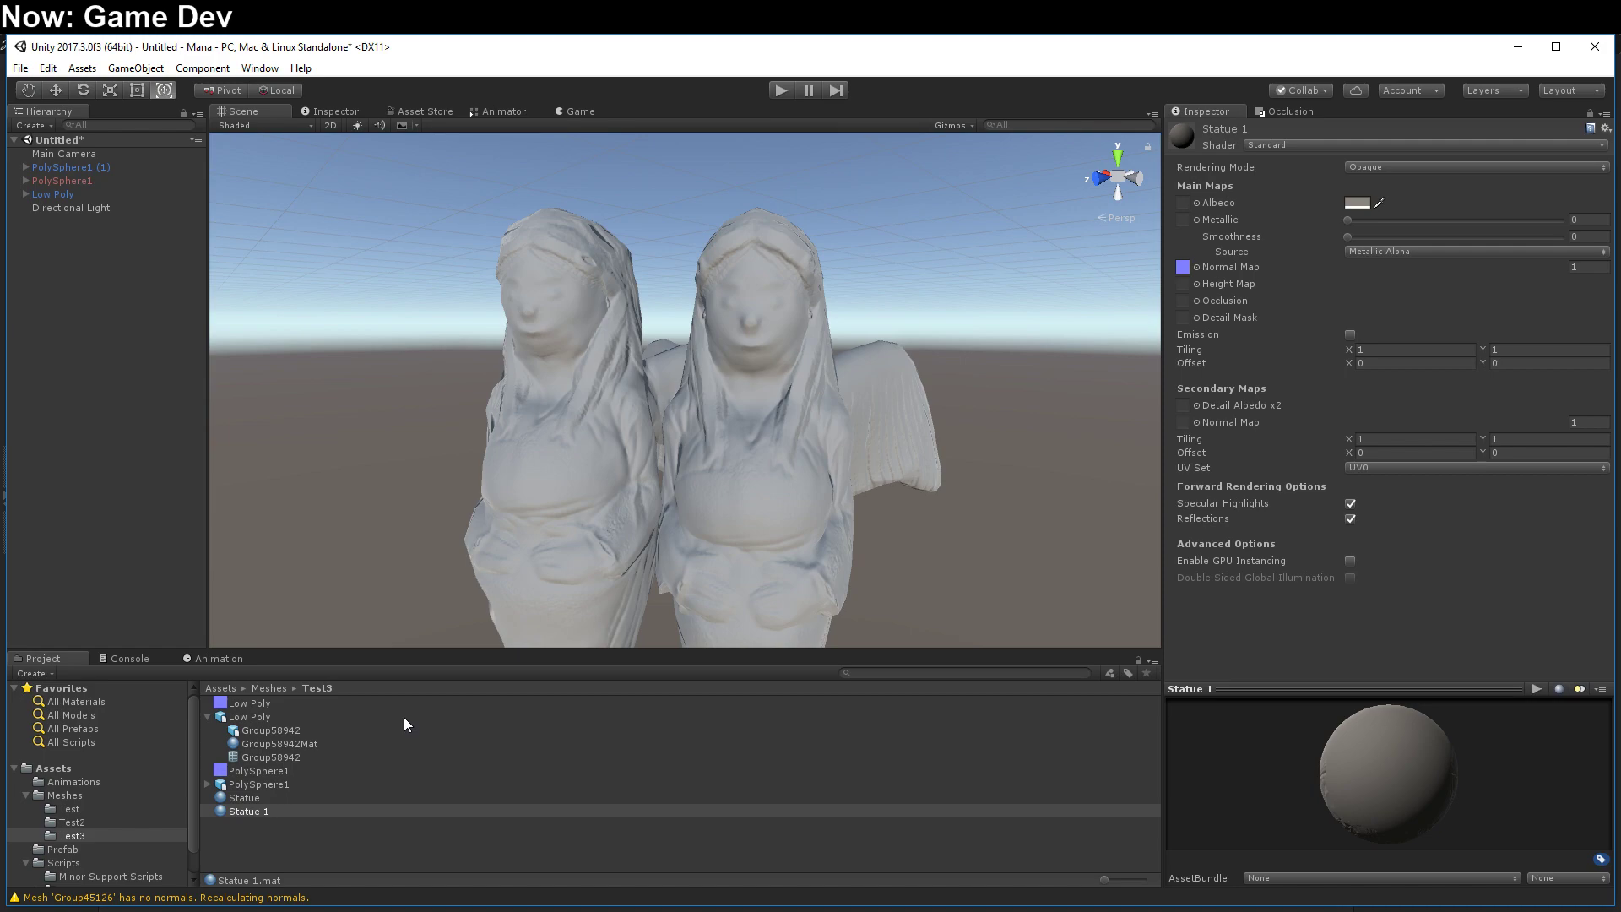
{"action": "left_click_drag", "start_coordinate": [255, 770], "coordinate": [1184, 269]}
{"action": "left_click", "coordinate": [1579, 302]}
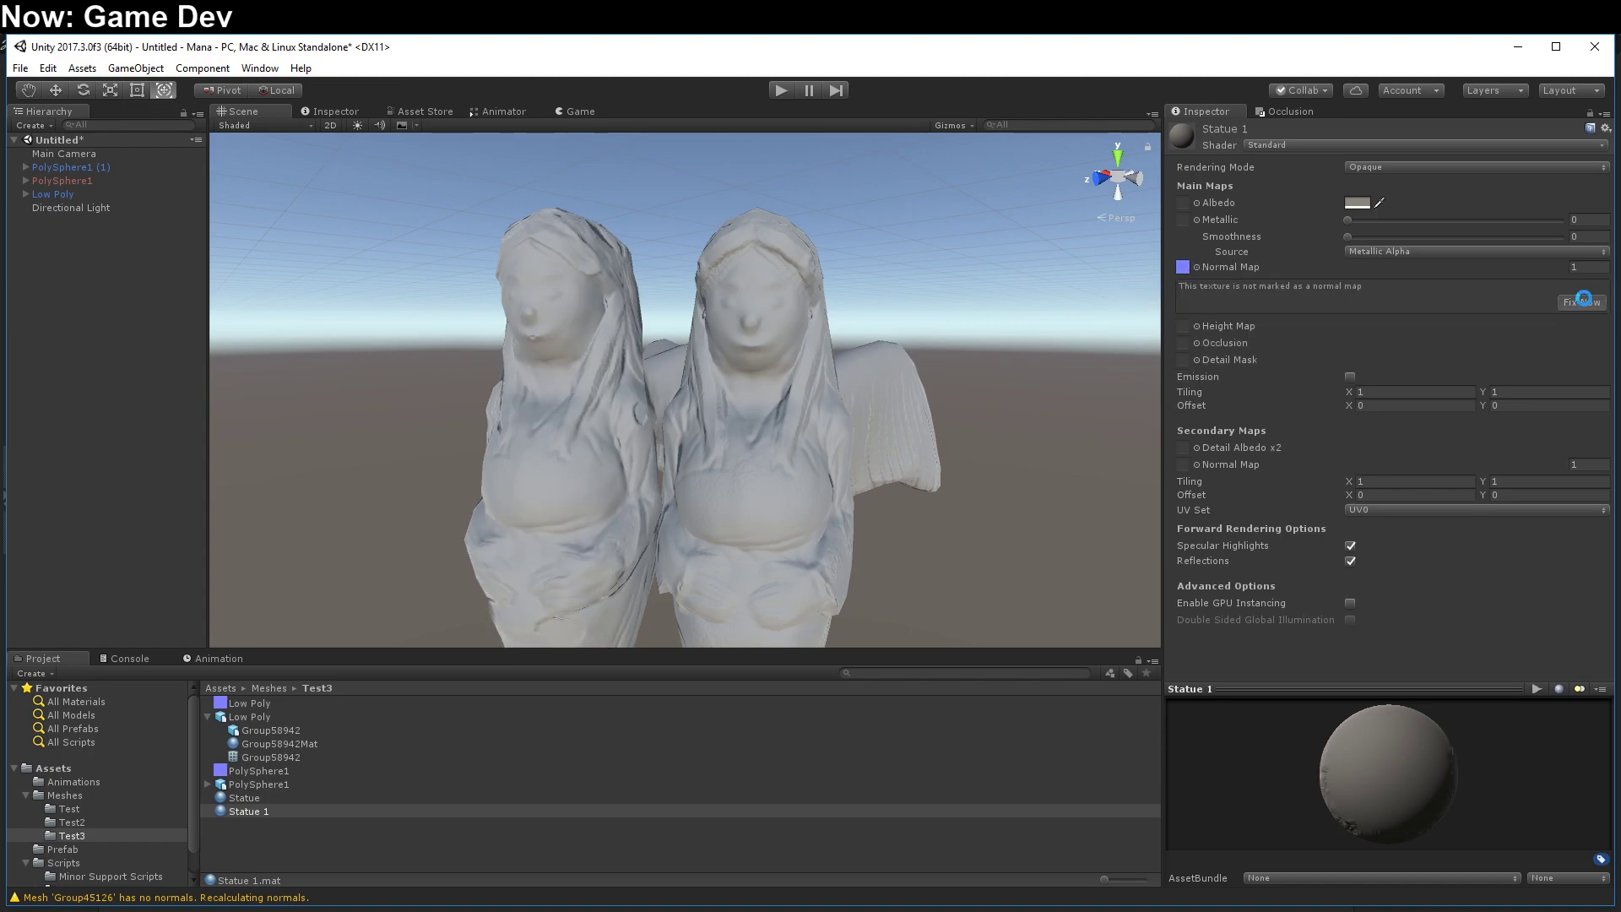
- Fly through the scene to compare both statues' chests up close
{"action": "middle_click_drag", "start_coordinate": [872, 456], "coordinate": [919, 381]}
{"action": "key", "text": "a"}
{"action": "right_click_drag", "start_coordinate": [919, 381], "coordinate": [823, 422]}
{"action": "key", "text": "d"}
{"action": "key", "text": "w"}
{"action": "left_click_drag", "start_coordinate": [824, 425], "coordinate": [767, 380], "text": "alt"}
{"action": "scroll", "coordinate": [692, 411], "scroll_direction": "down", "scroll_amount": 5}
{"action": "scroll", "coordinate": [645, 399], "scroll_direction": "up", "scroll_amount": 2, "text": "alt"}
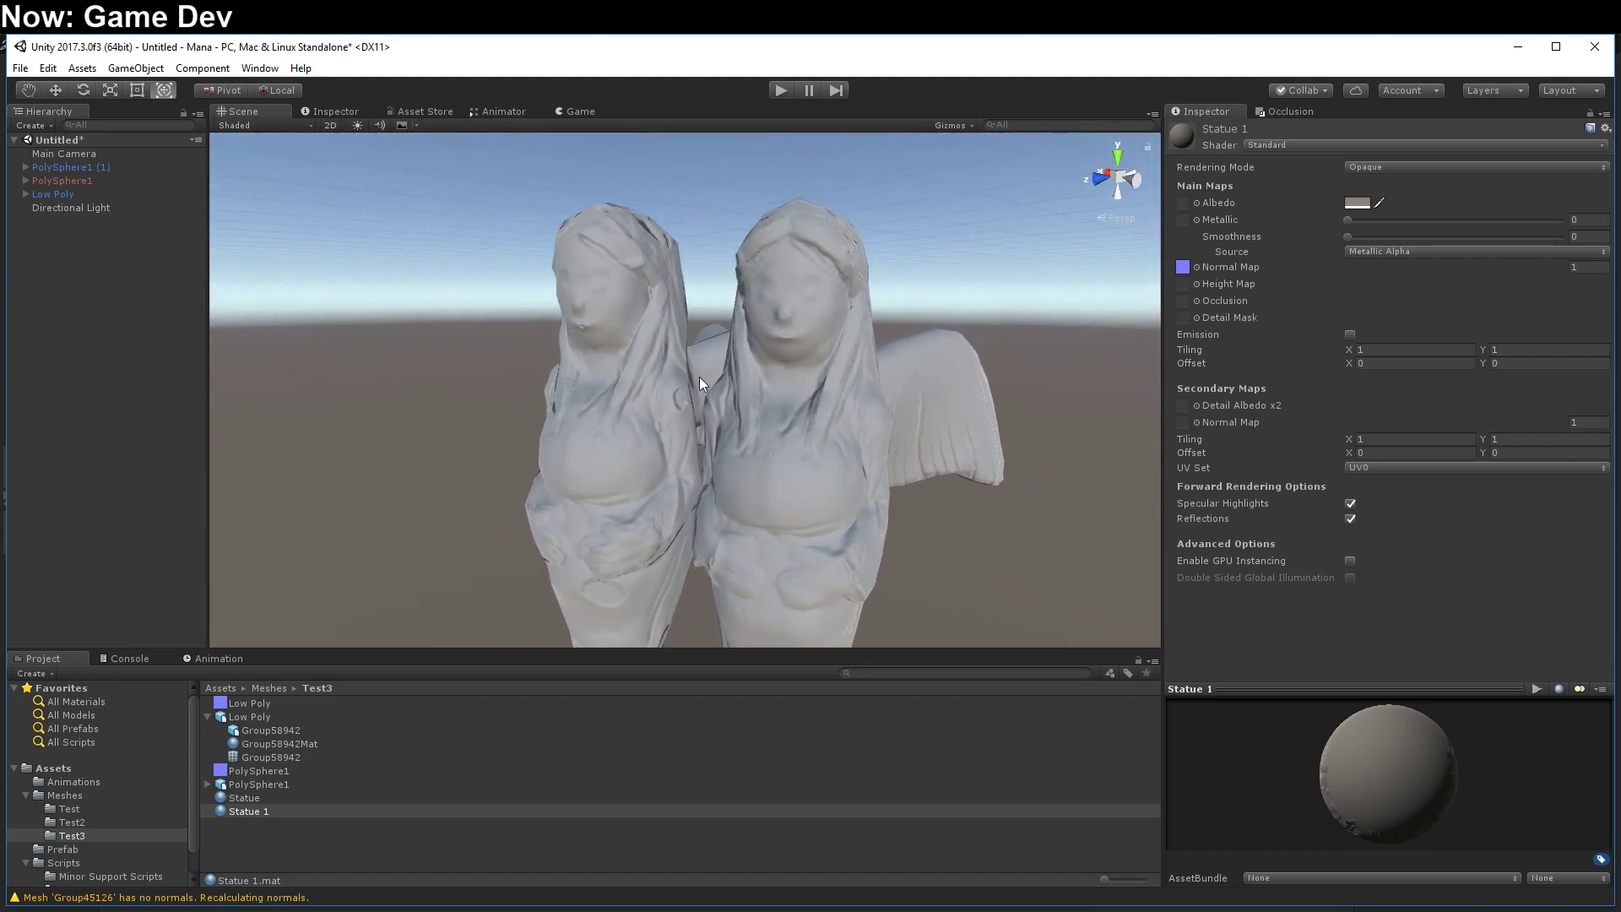
- Delete the old PolySphere1 object from the scene, keeping the new low-poly statue
{"action": "left_click", "coordinate": [637, 328]}
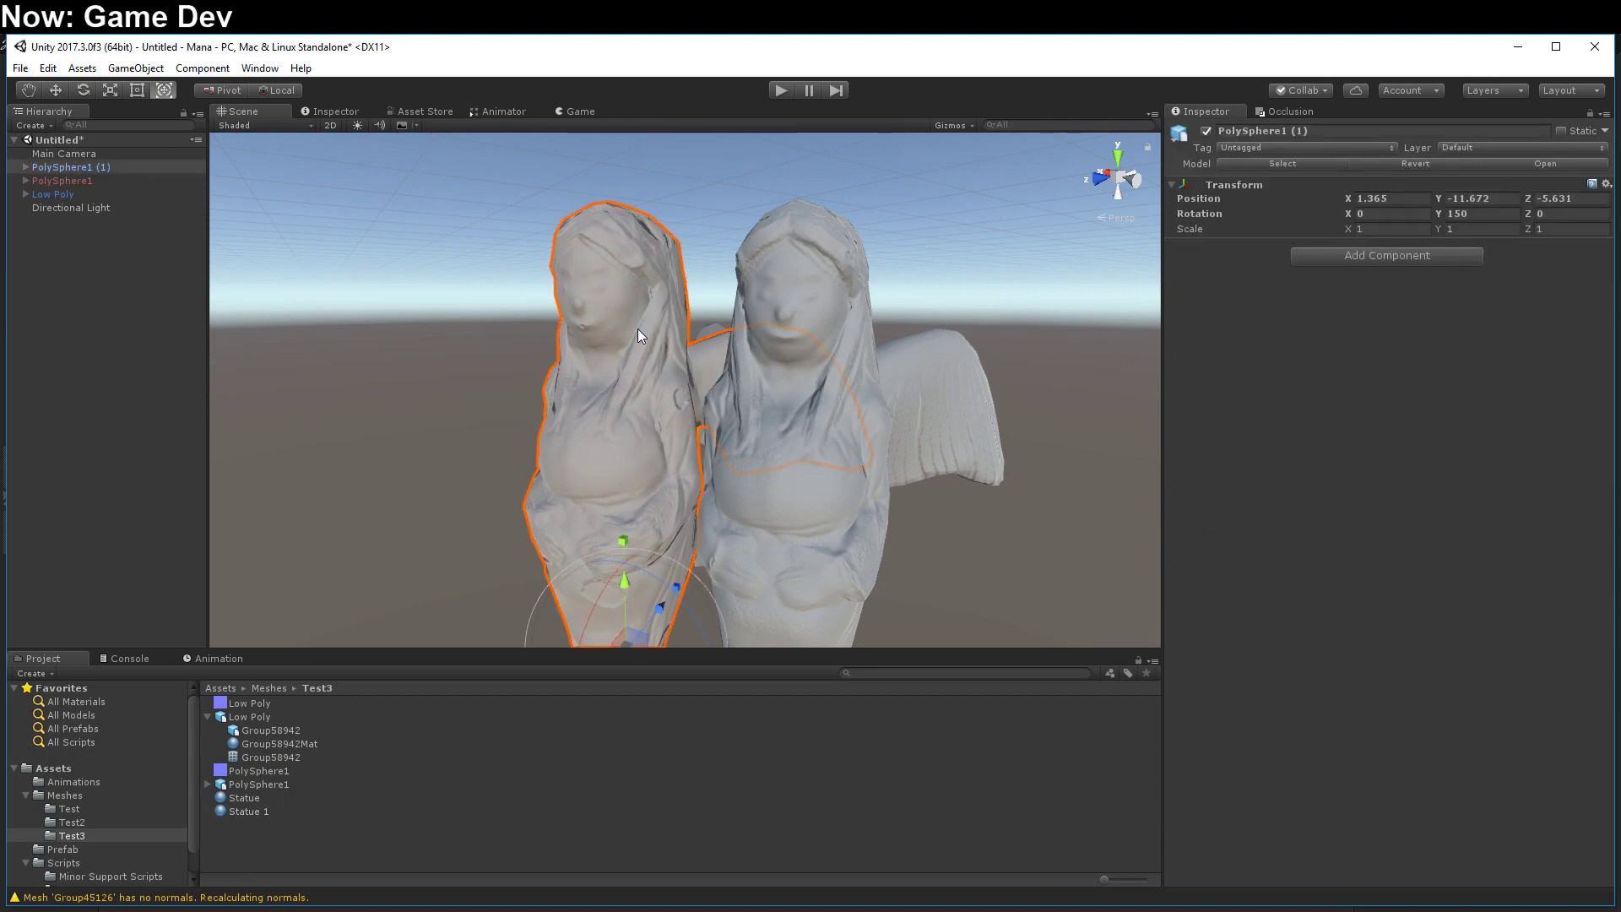
{"action": "left_click", "coordinate": [159, 180]}
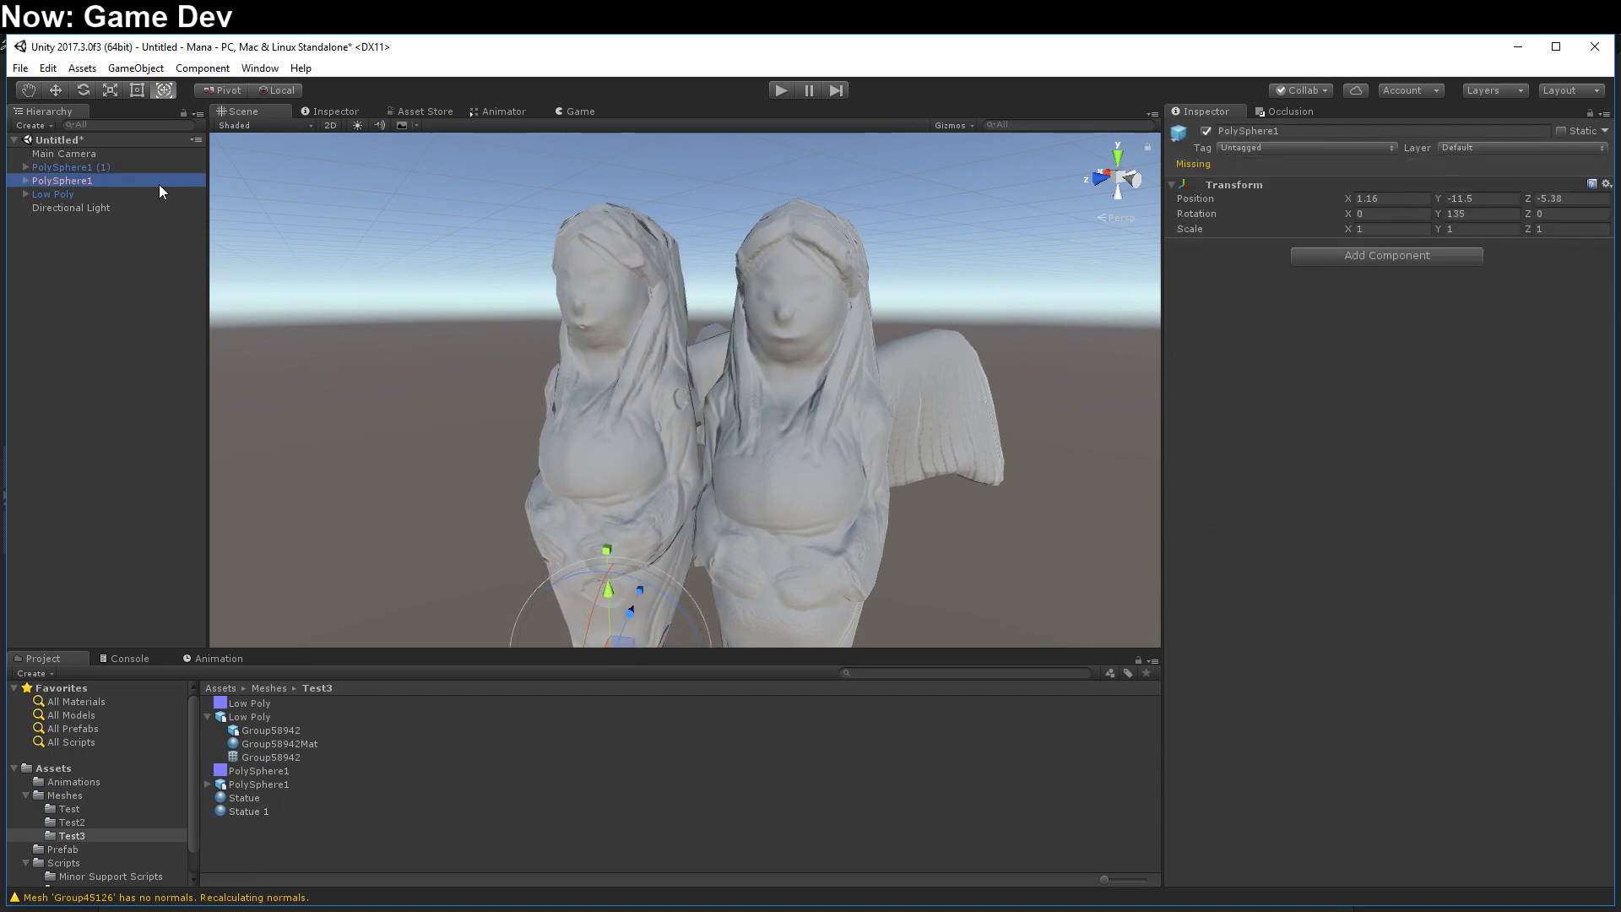
{"action": "key", "text": "Delete"}
{"action": "left_click", "coordinate": [157, 167]}
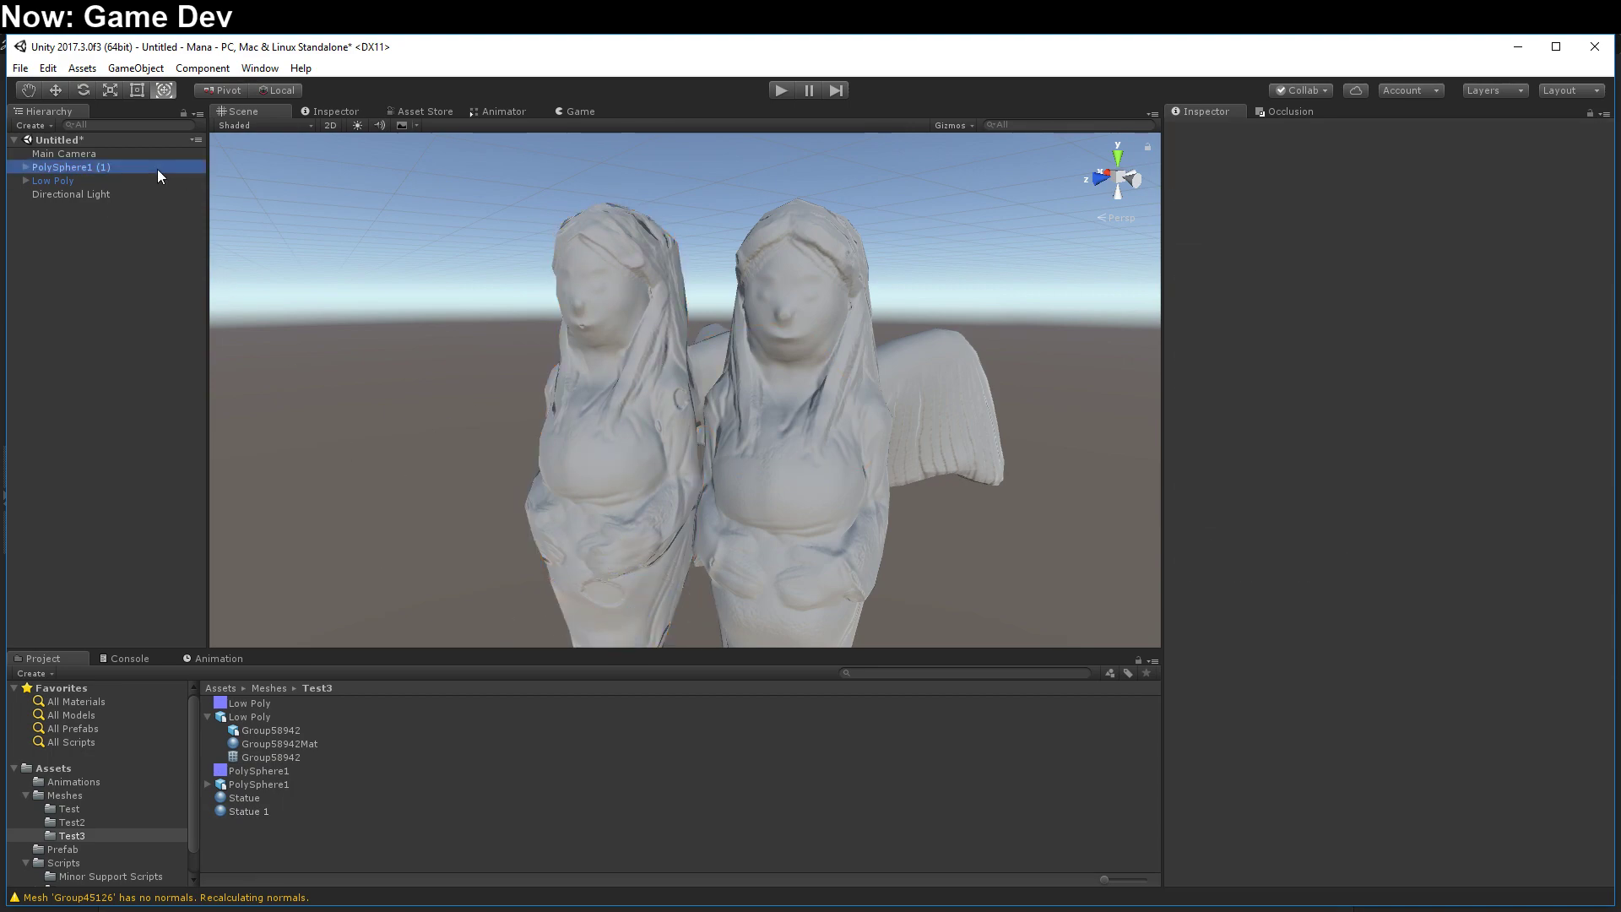
- Show the new Group45126 mesh's stats: 681 verts, 1202 tris
{"action": "left_click", "coordinate": [207, 785]}
{"action": "left_click", "coordinate": [242, 759]}
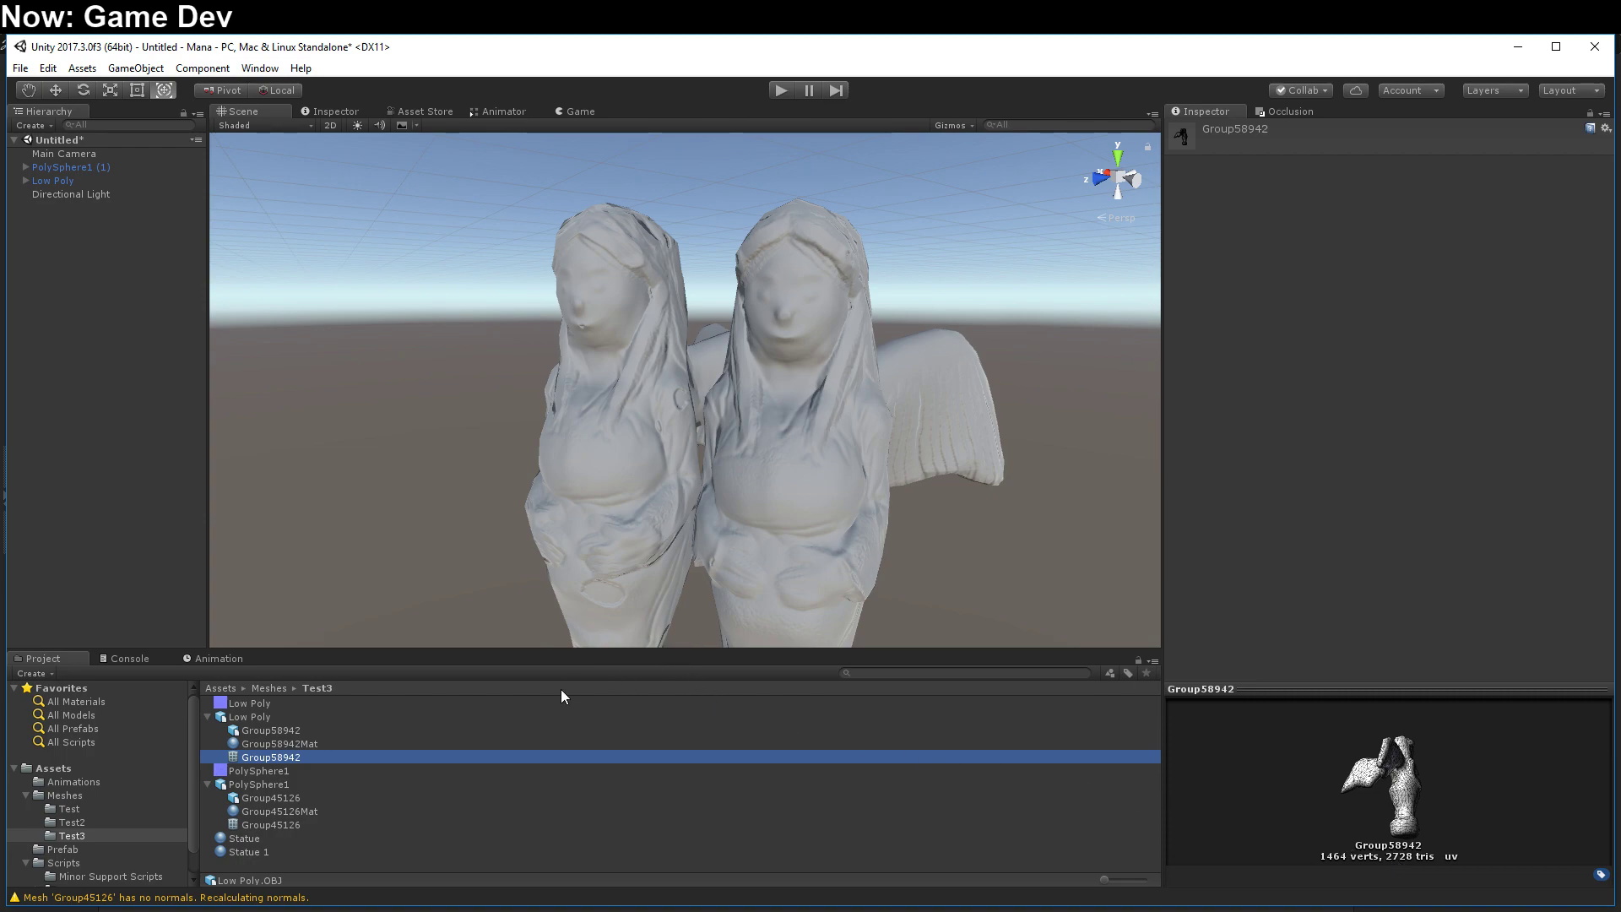
{"action": "left_click", "coordinate": [300, 824]}
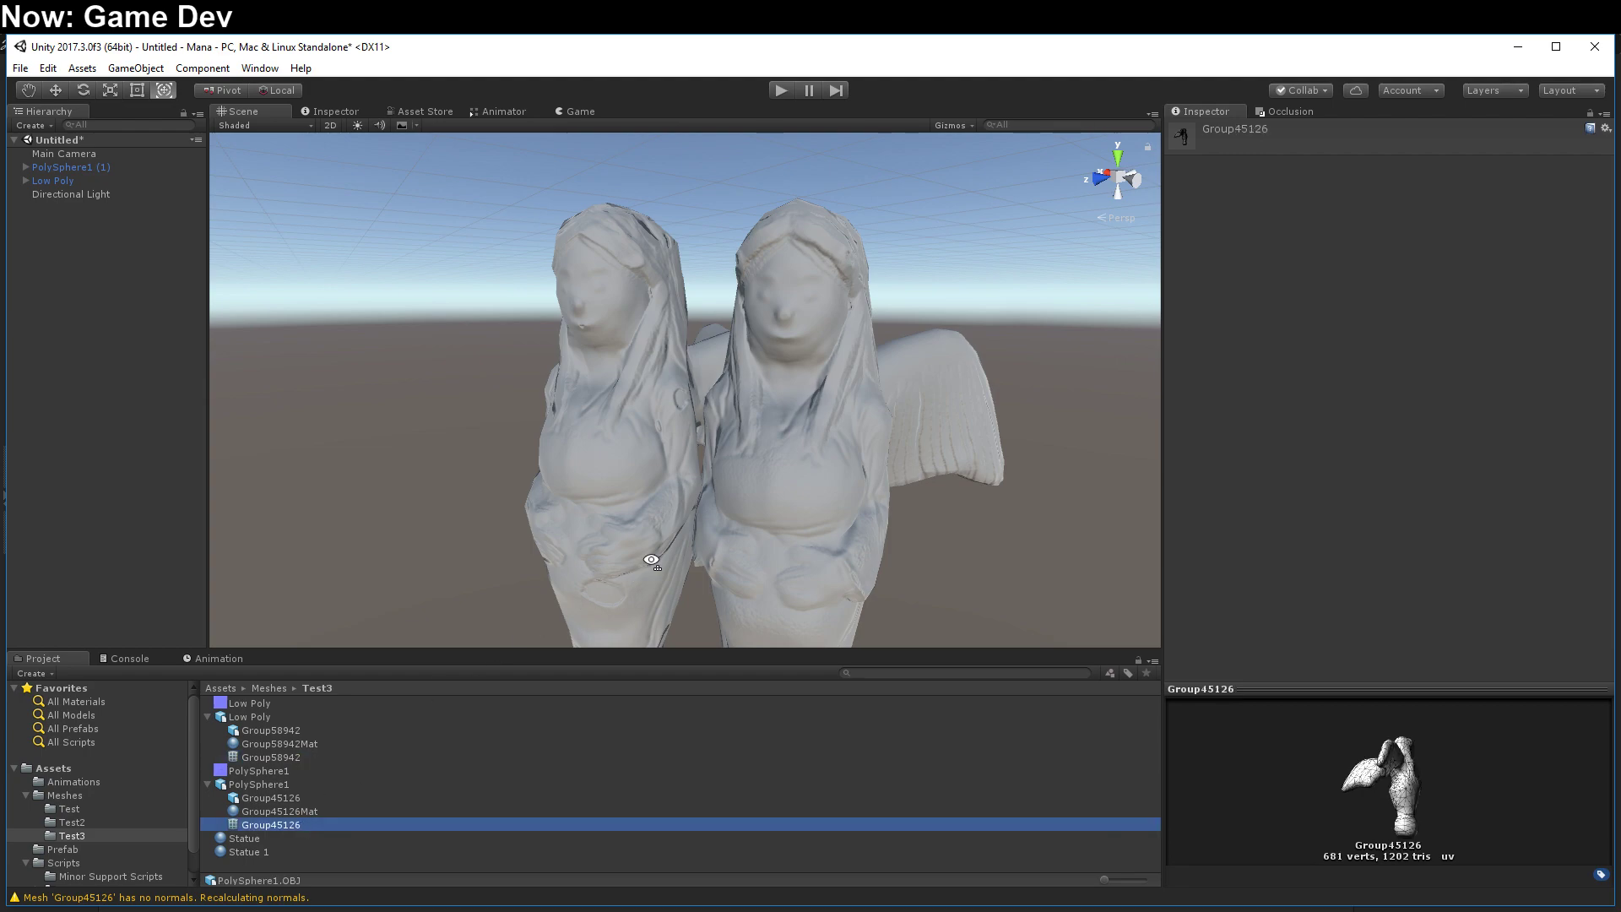
- Orbit around both statues to compare their face, hair and drapery detail
{"action": "left_click_drag", "start_coordinate": [651, 560], "coordinate": [771, 498], "text": "alt"}
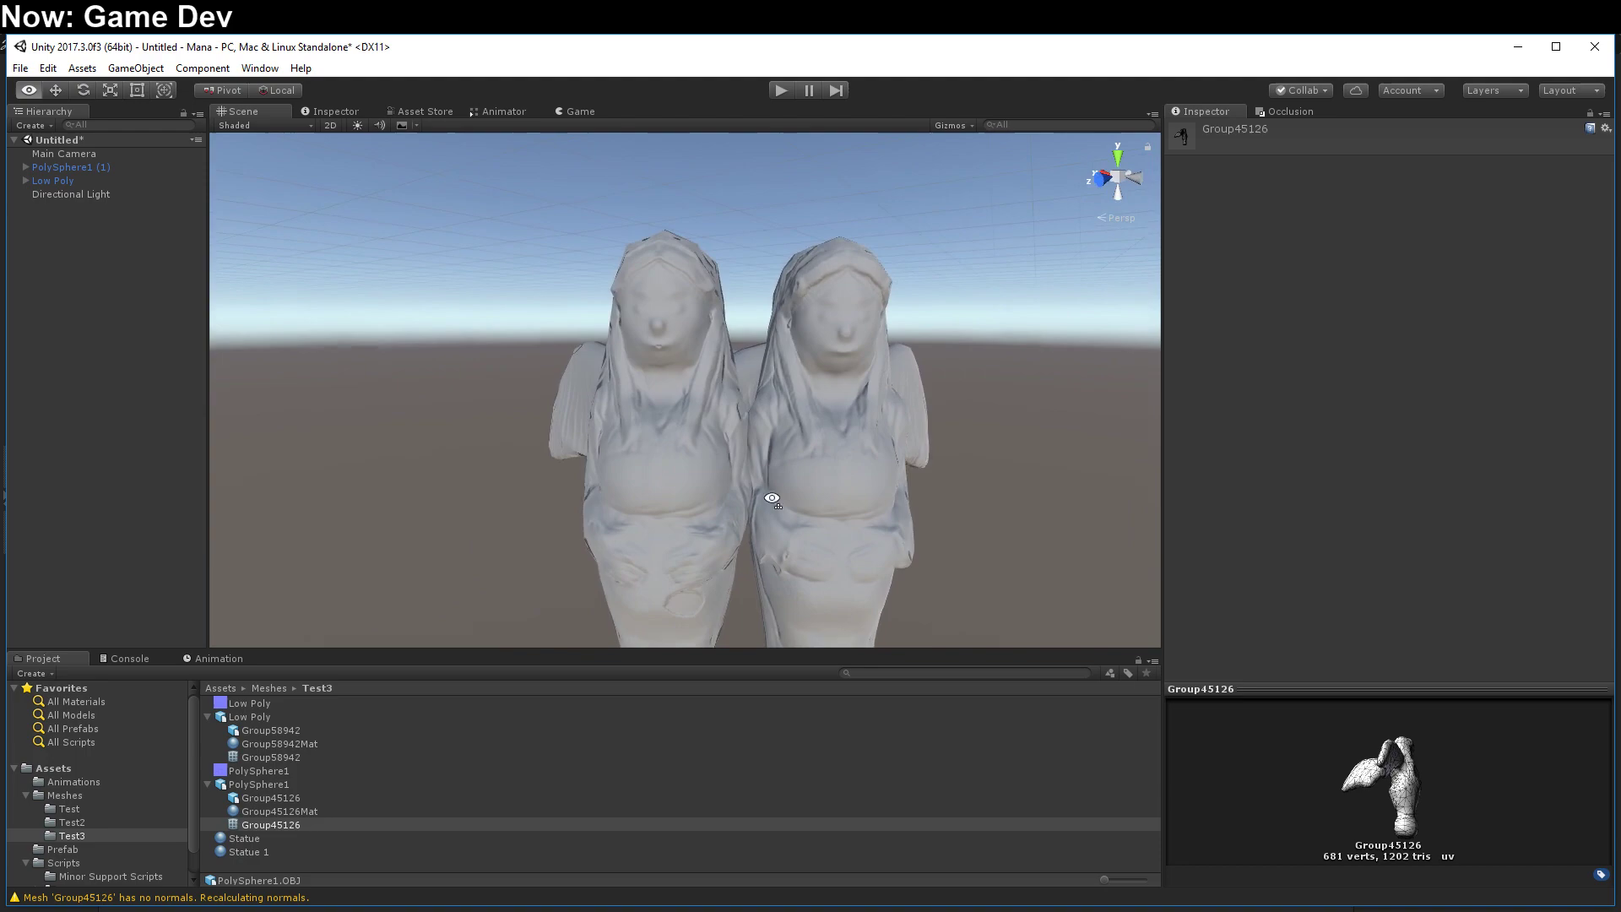
{"action": "scroll", "coordinate": [771, 498], "scroll_direction": "up", "scroll_amount": 5, "text": "alt"}
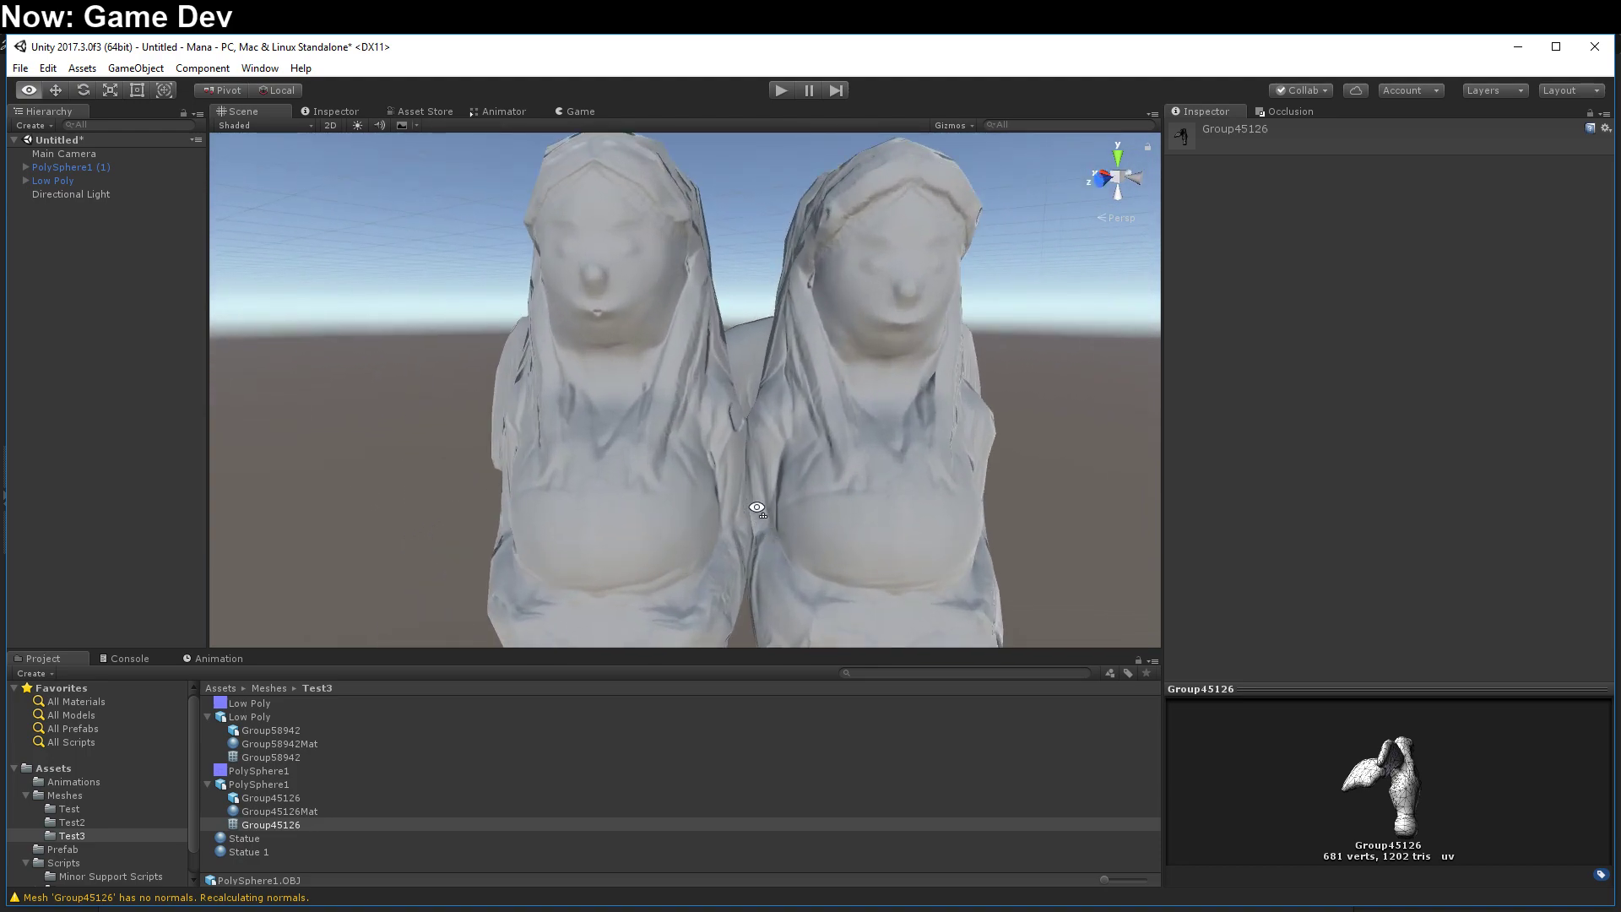
{"action": "left_click_drag", "start_coordinate": [756, 507], "coordinate": [466, 483], "text": "alt"}
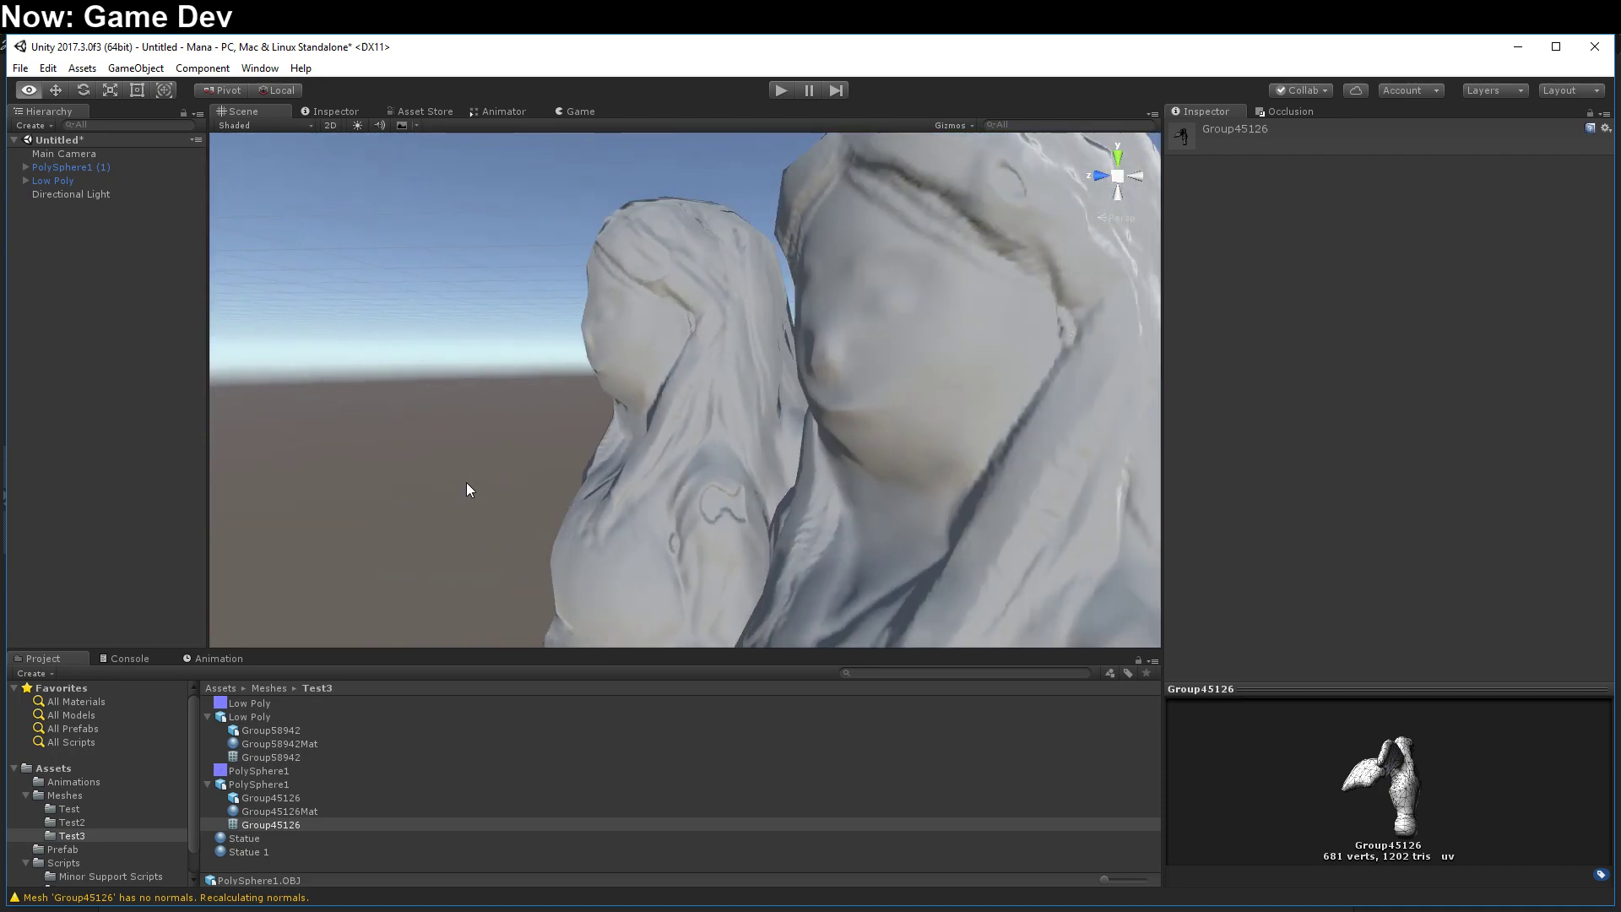
{"action": "left_click_drag", "start_coordinate": [565, 434], "coordinate": [822, 496], "text": "alt"}
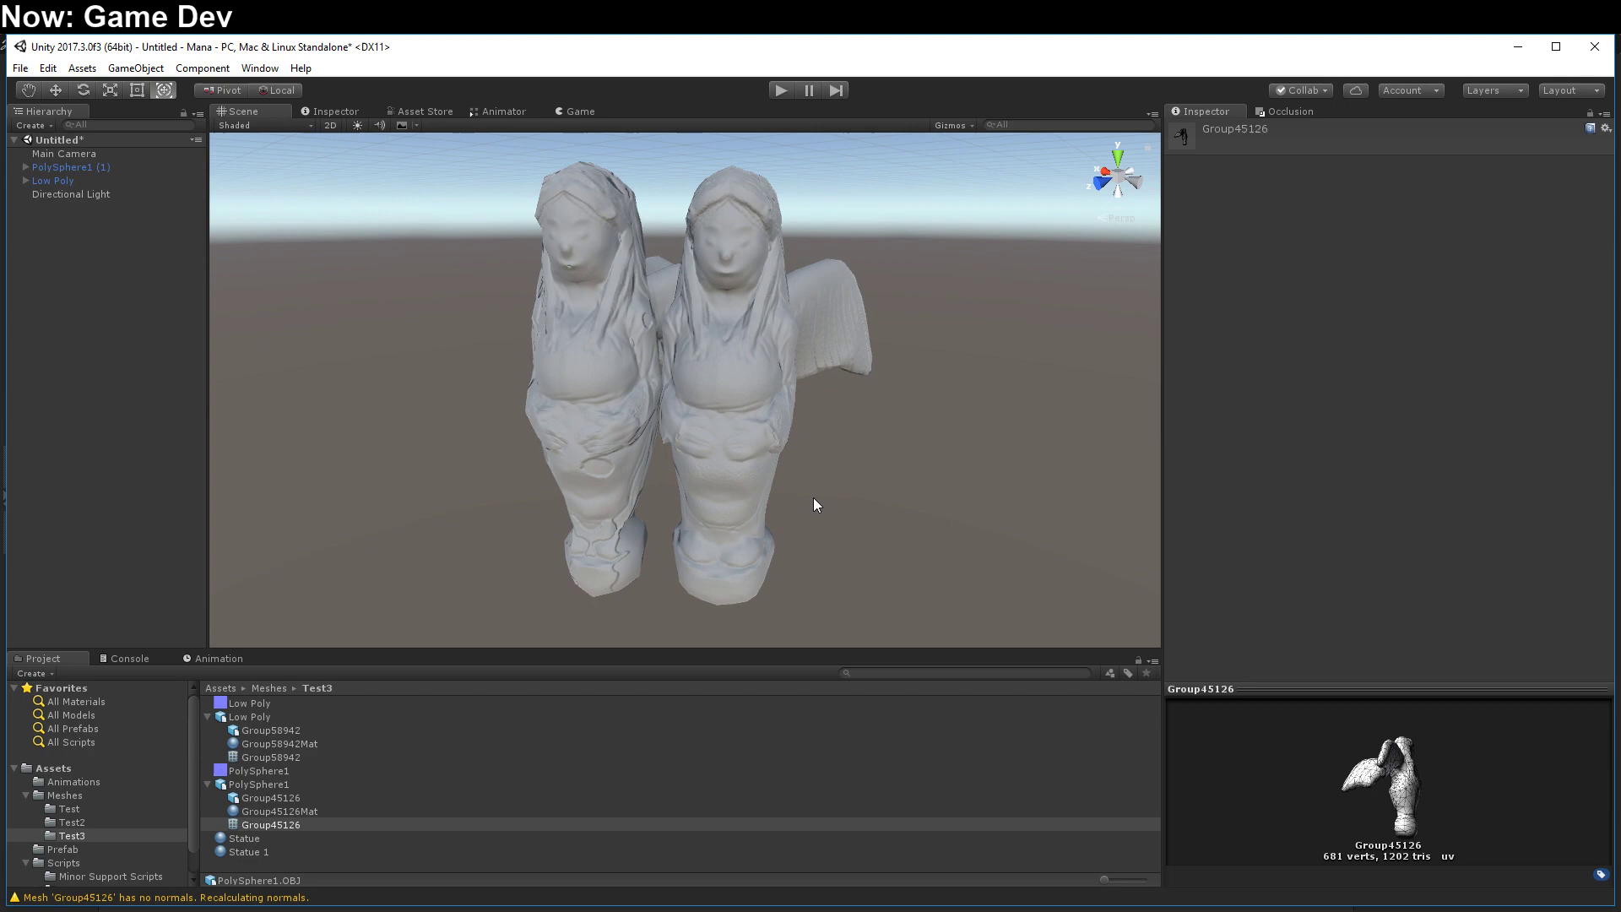